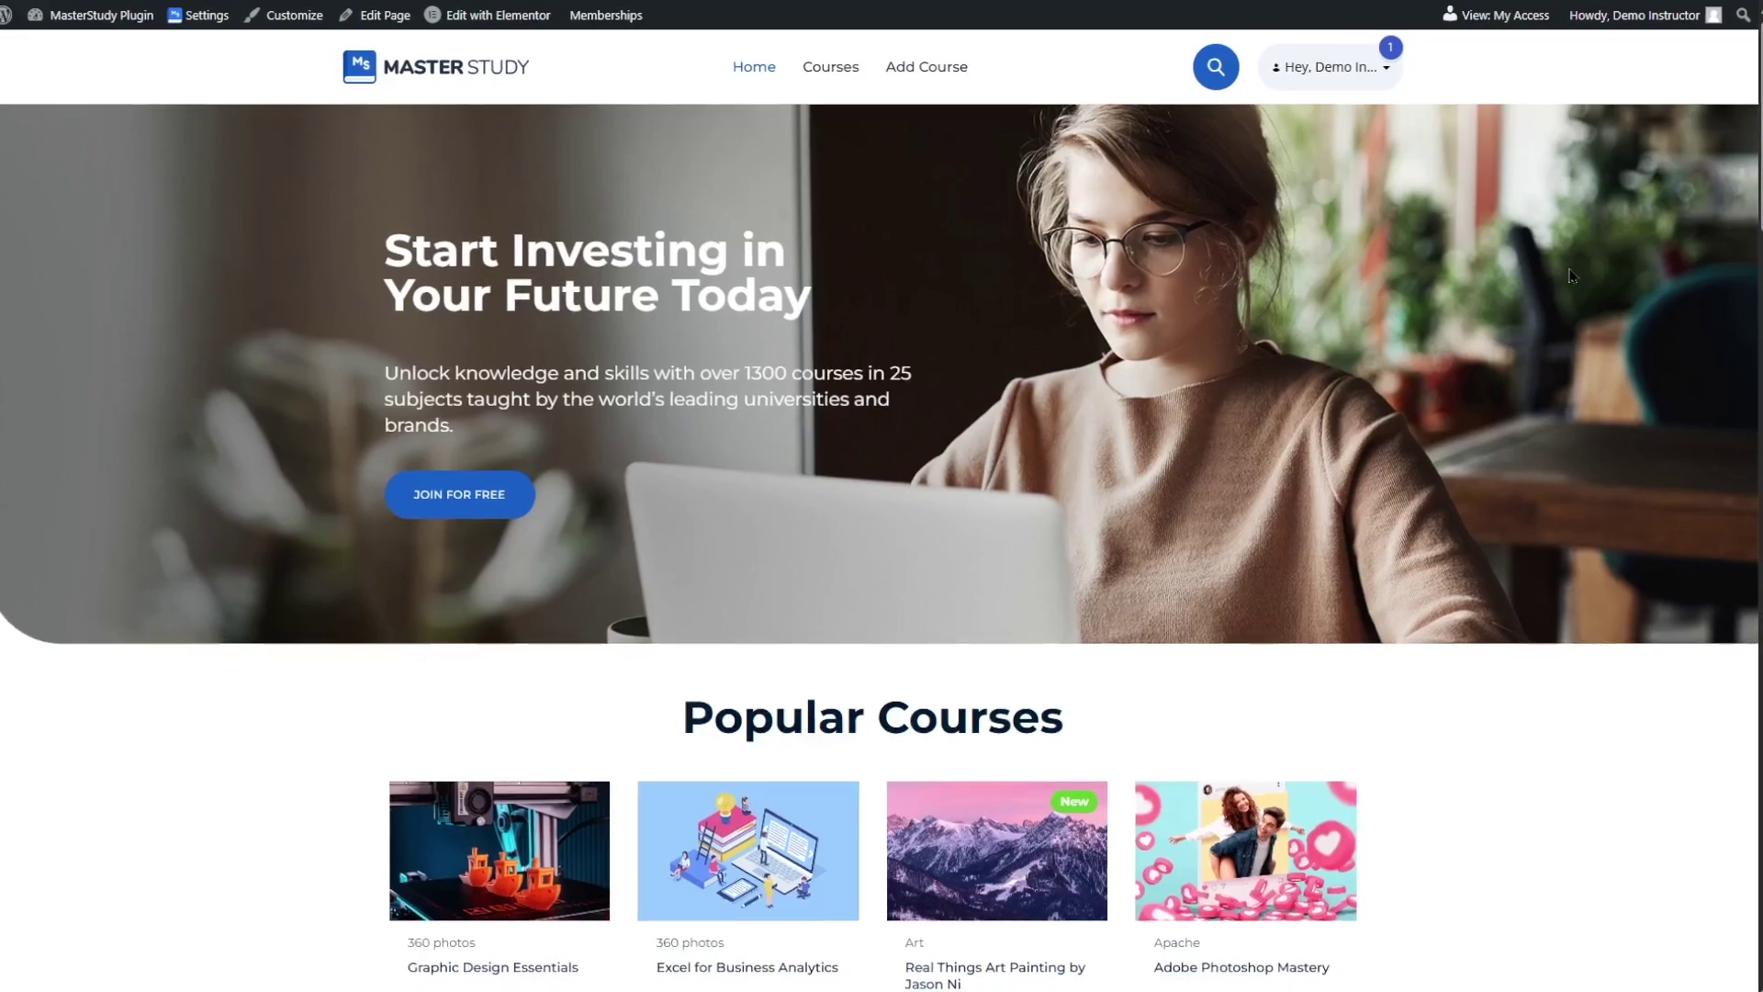
Look over the home page, including the Popular Courses and Pick a Course That Makes Your Life sections
scroll(1566, 270, "down", 4)
scroll(1565, 273, "down", 3)
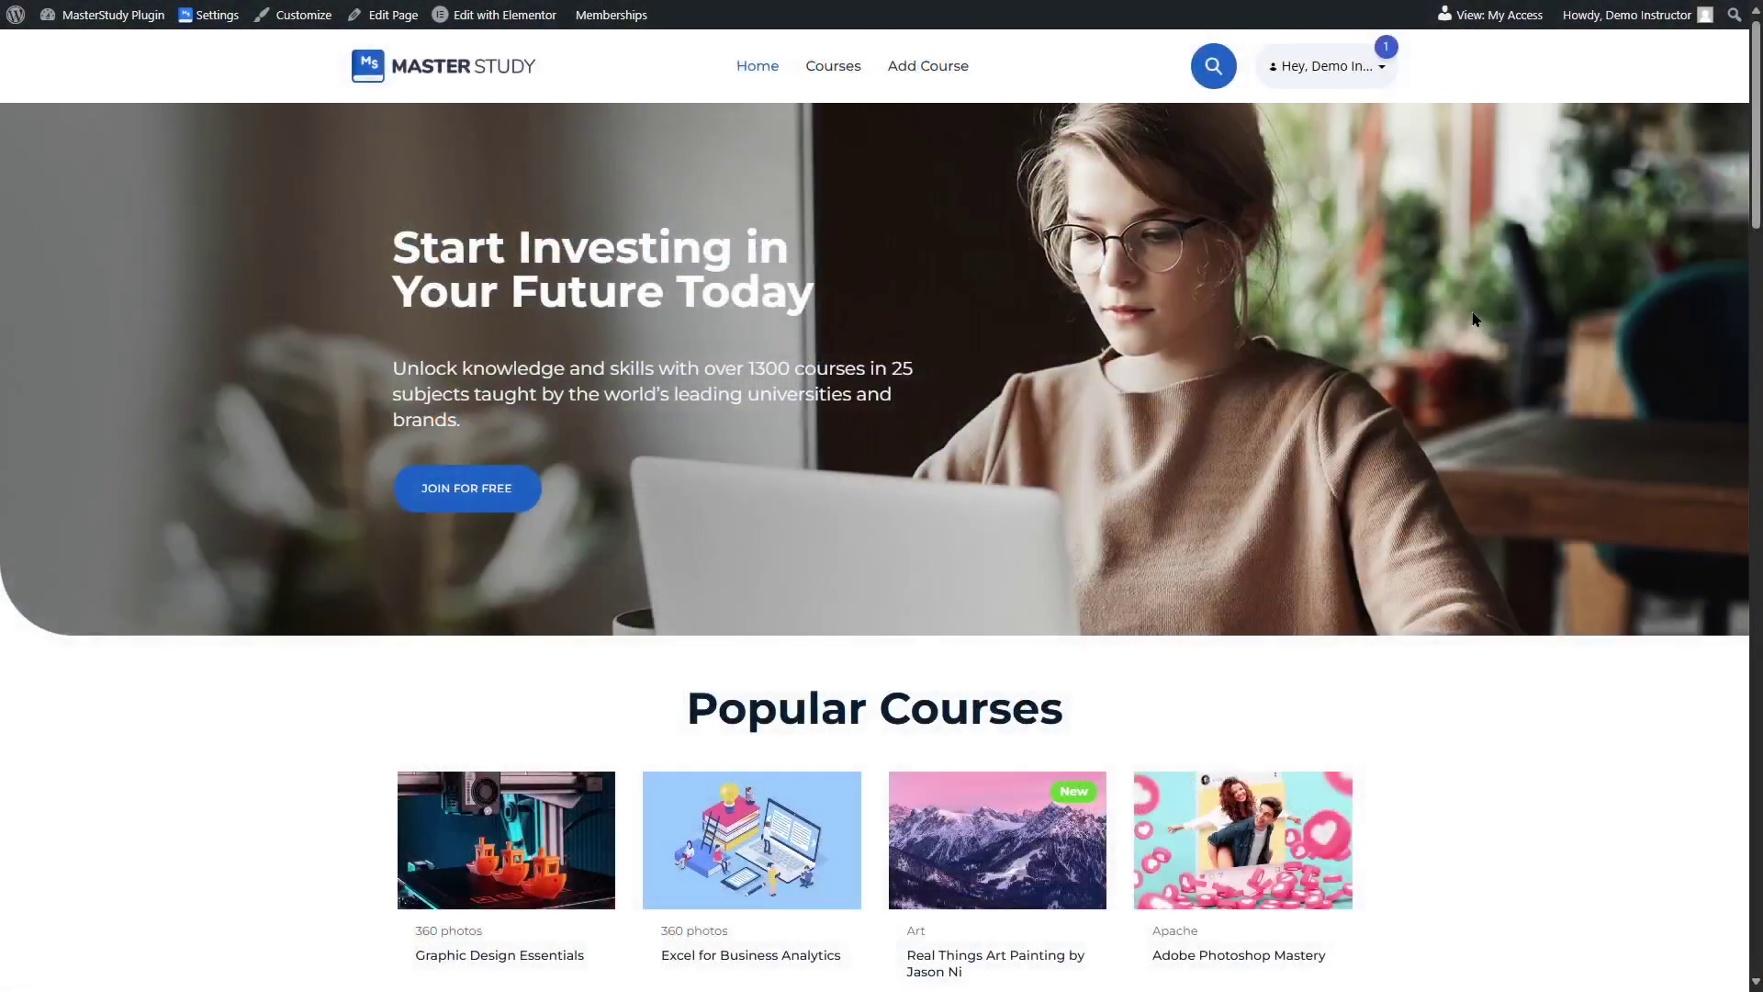
scroll(1472, 318, "down", 5)
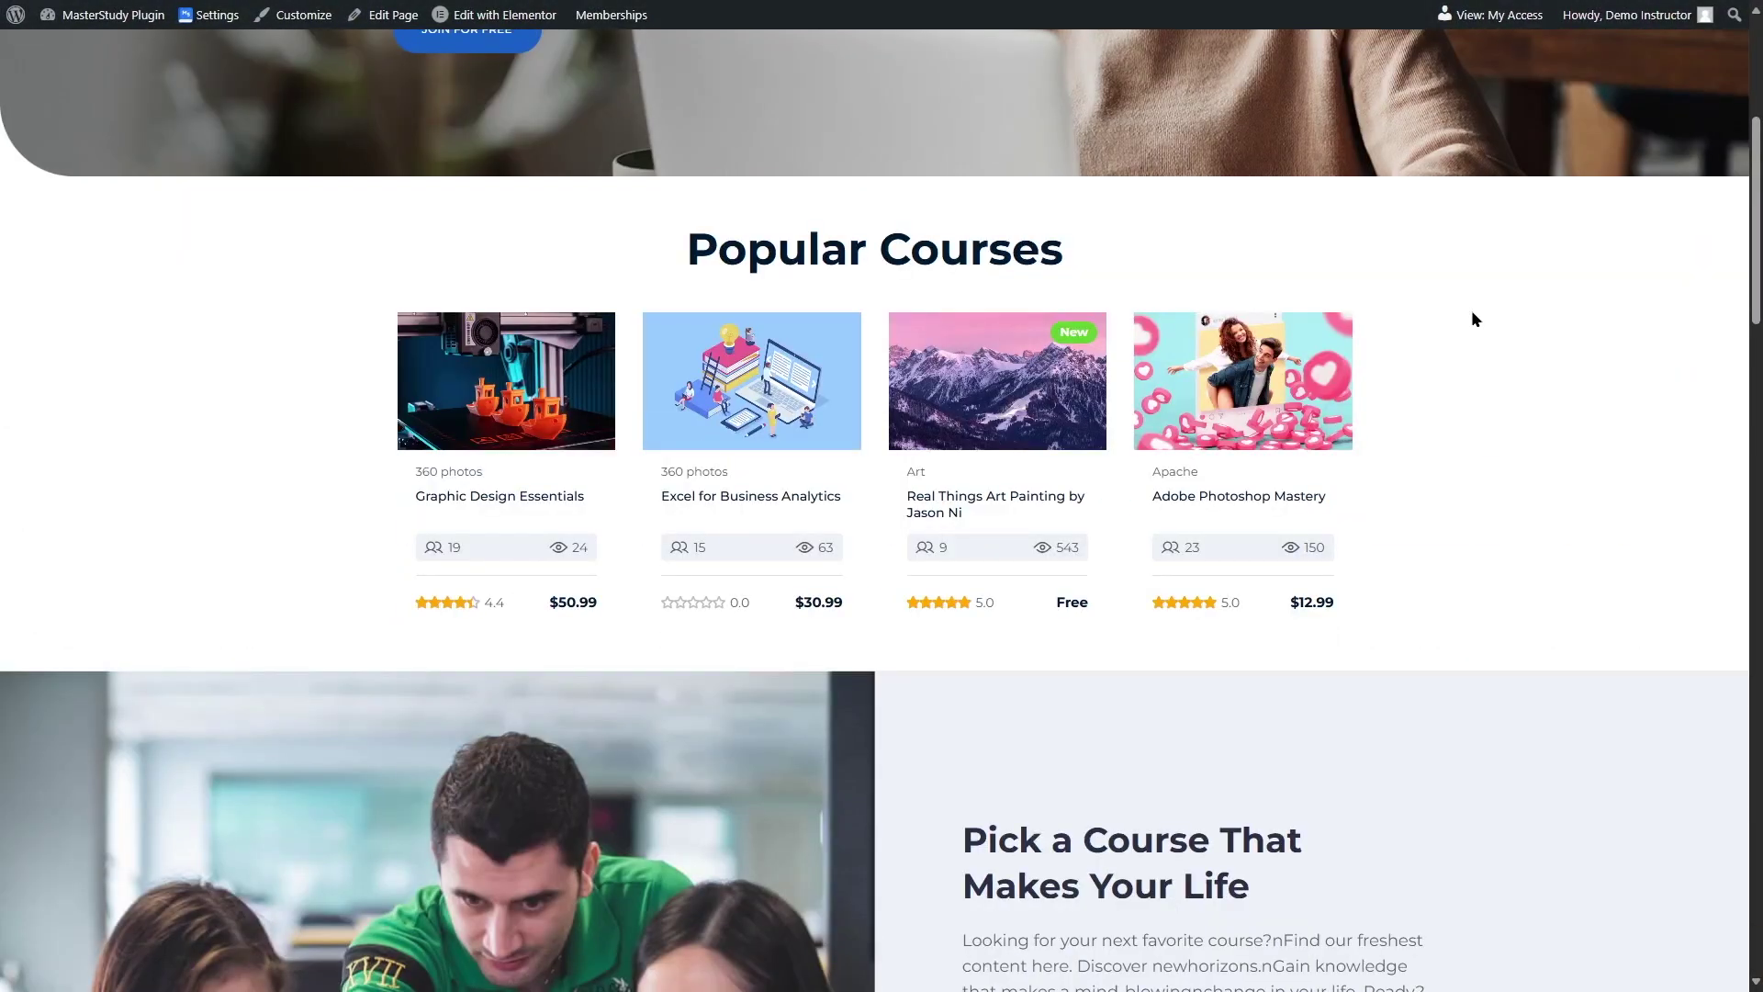
scroll(1475, 319, "down", 4)
scroll(1471, 319, "down", 2)
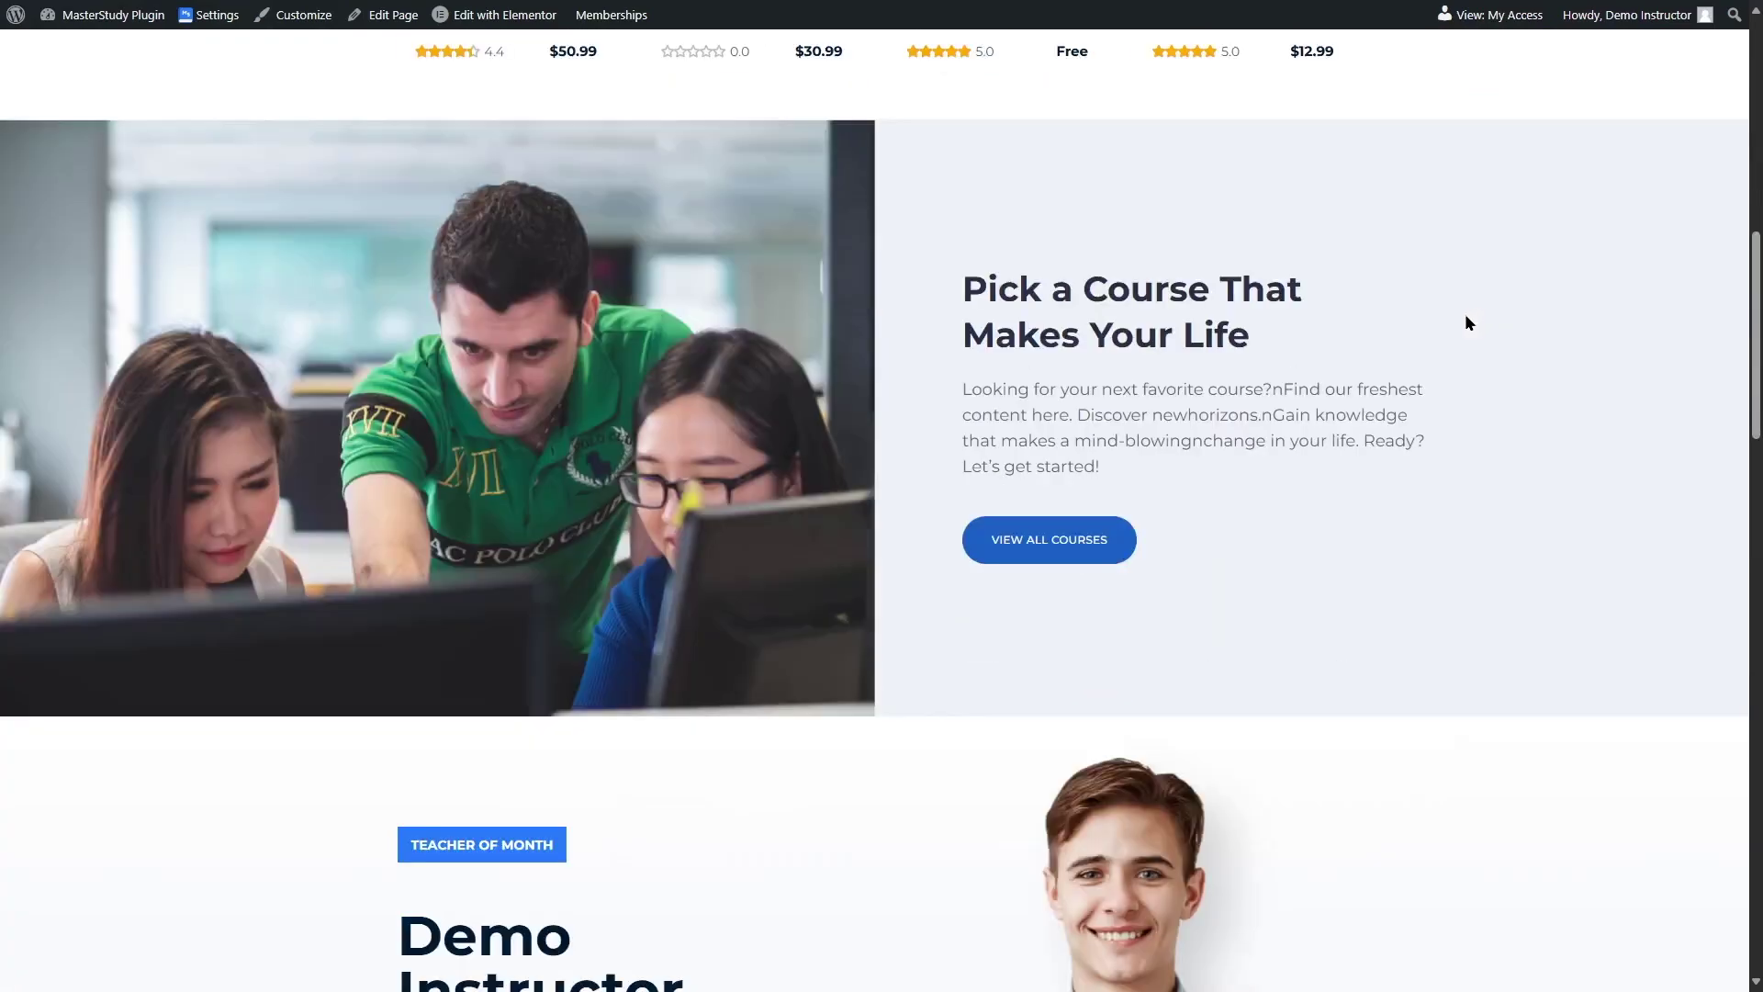
scroll(1464, 312, "down", 4)
scroll(1462, 317, "up", 6)
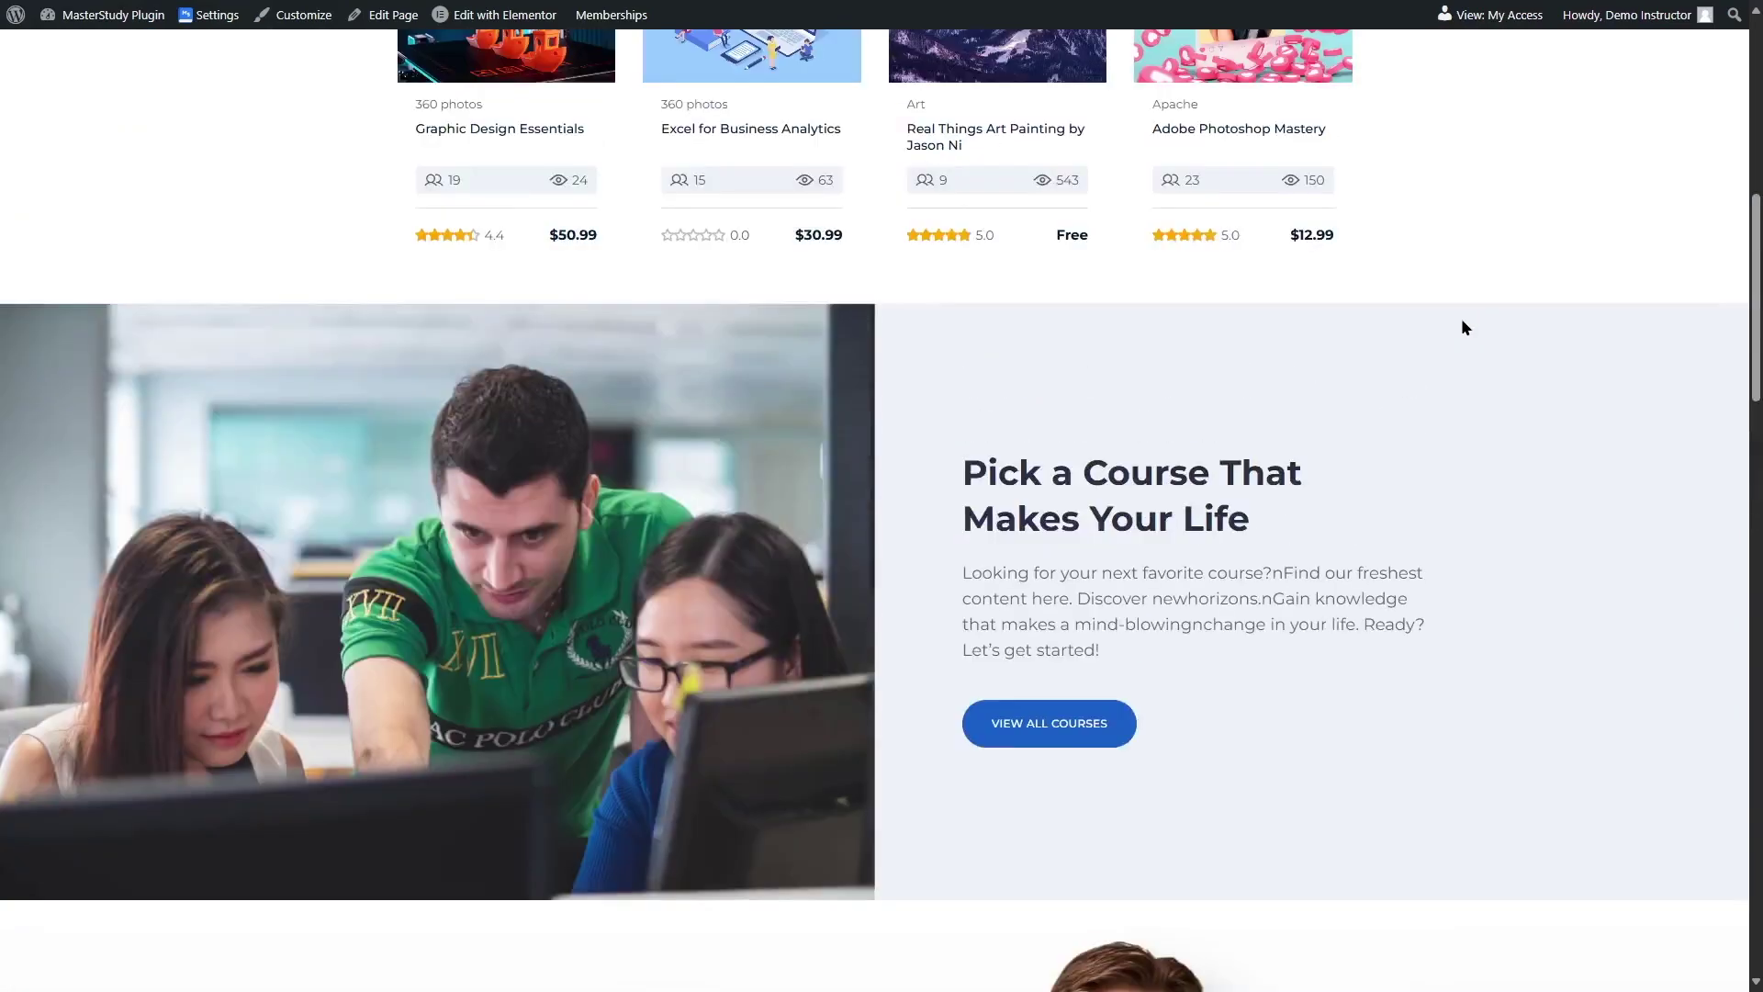
scroll(1462, 327, "up", 8)
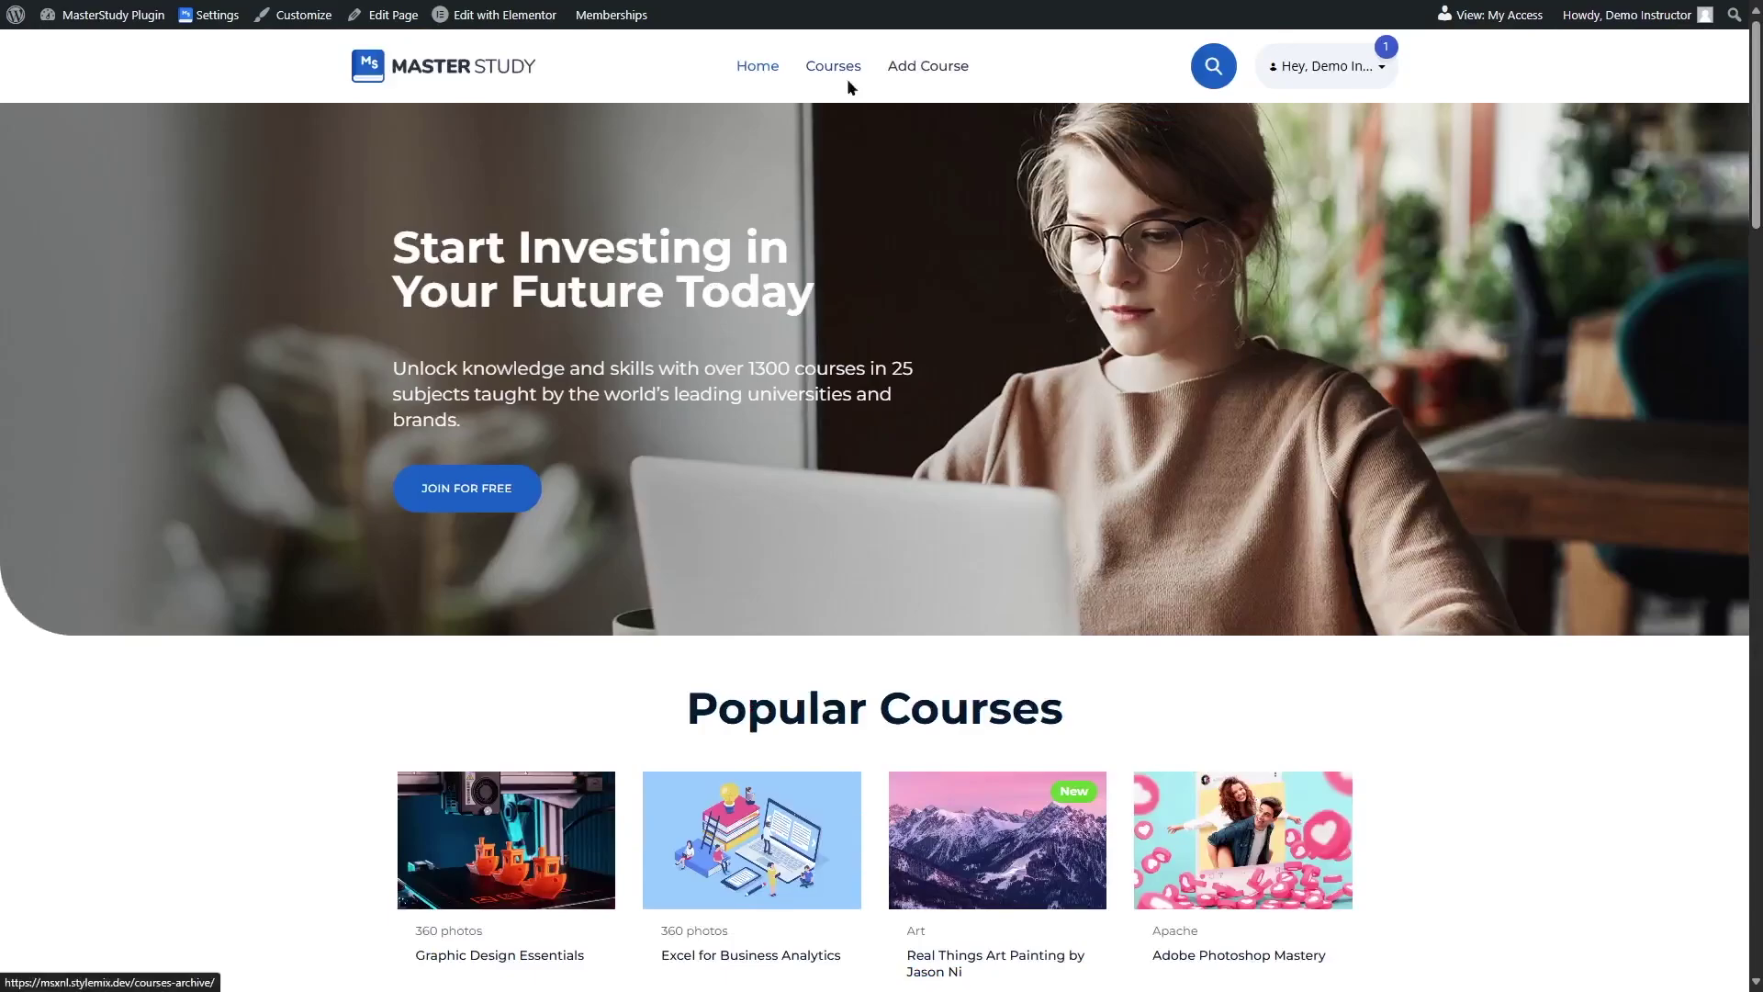
Open the public Courses page and review its filters, from category and status to instructors and price
left_click(847, 87)
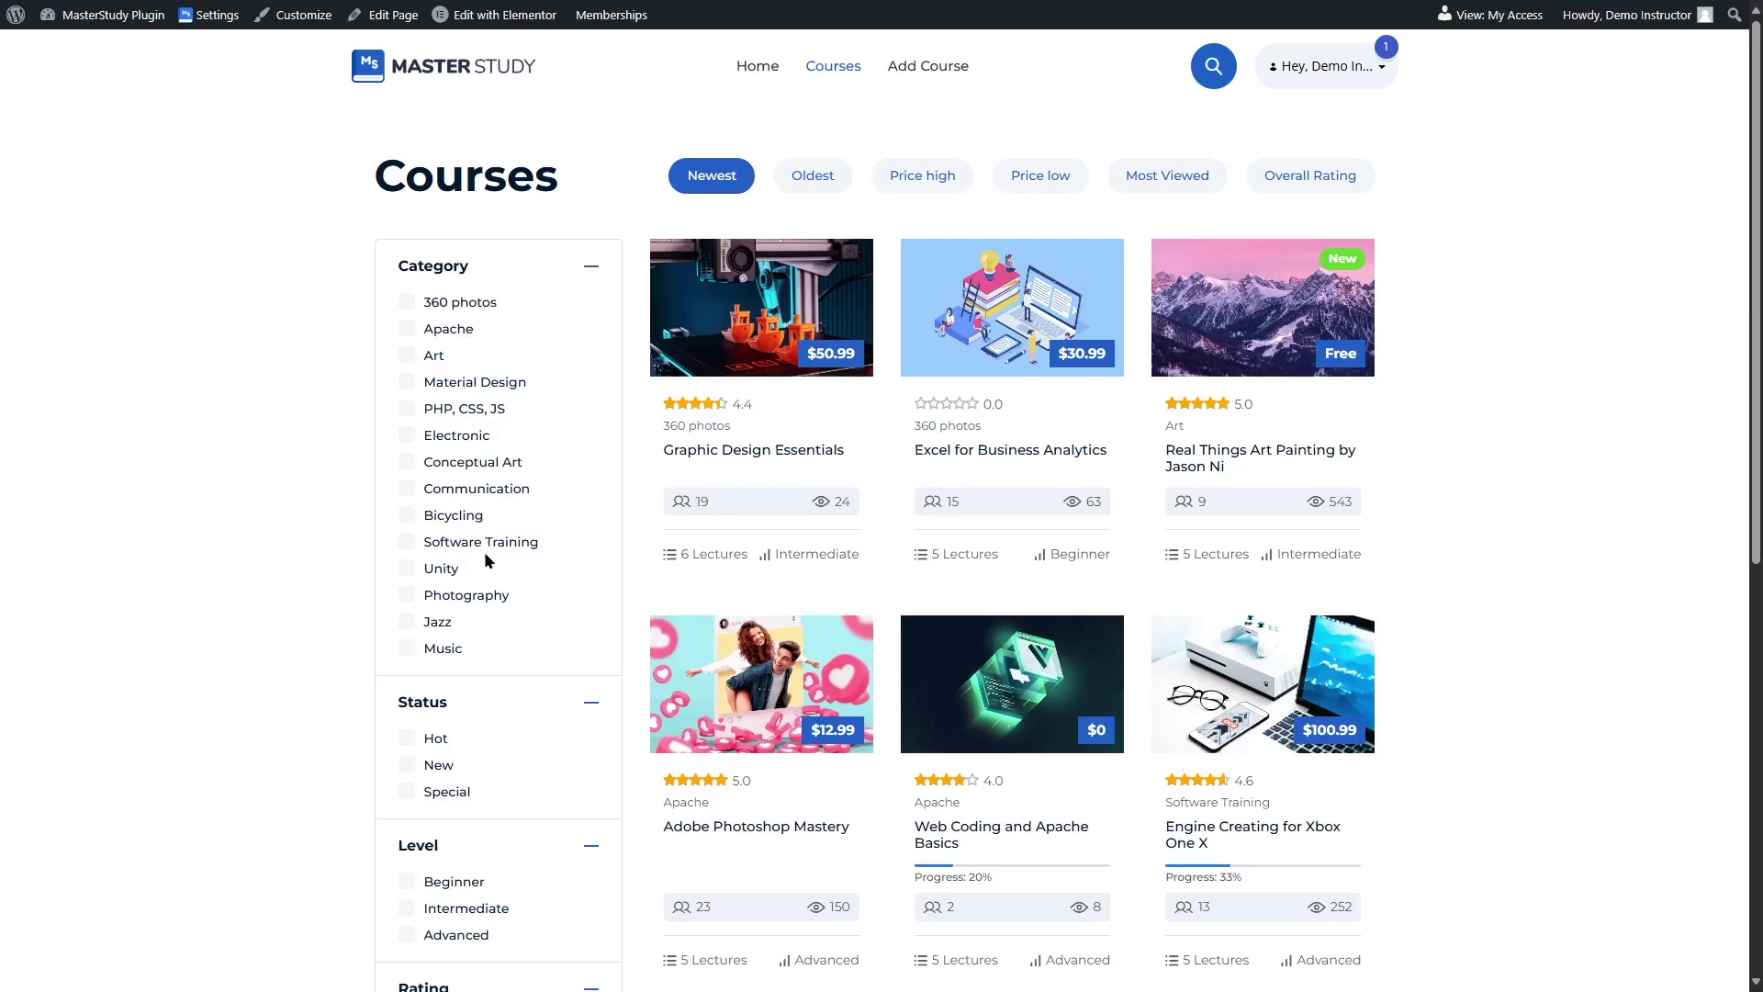
scroll(483, 551, "down", 1)
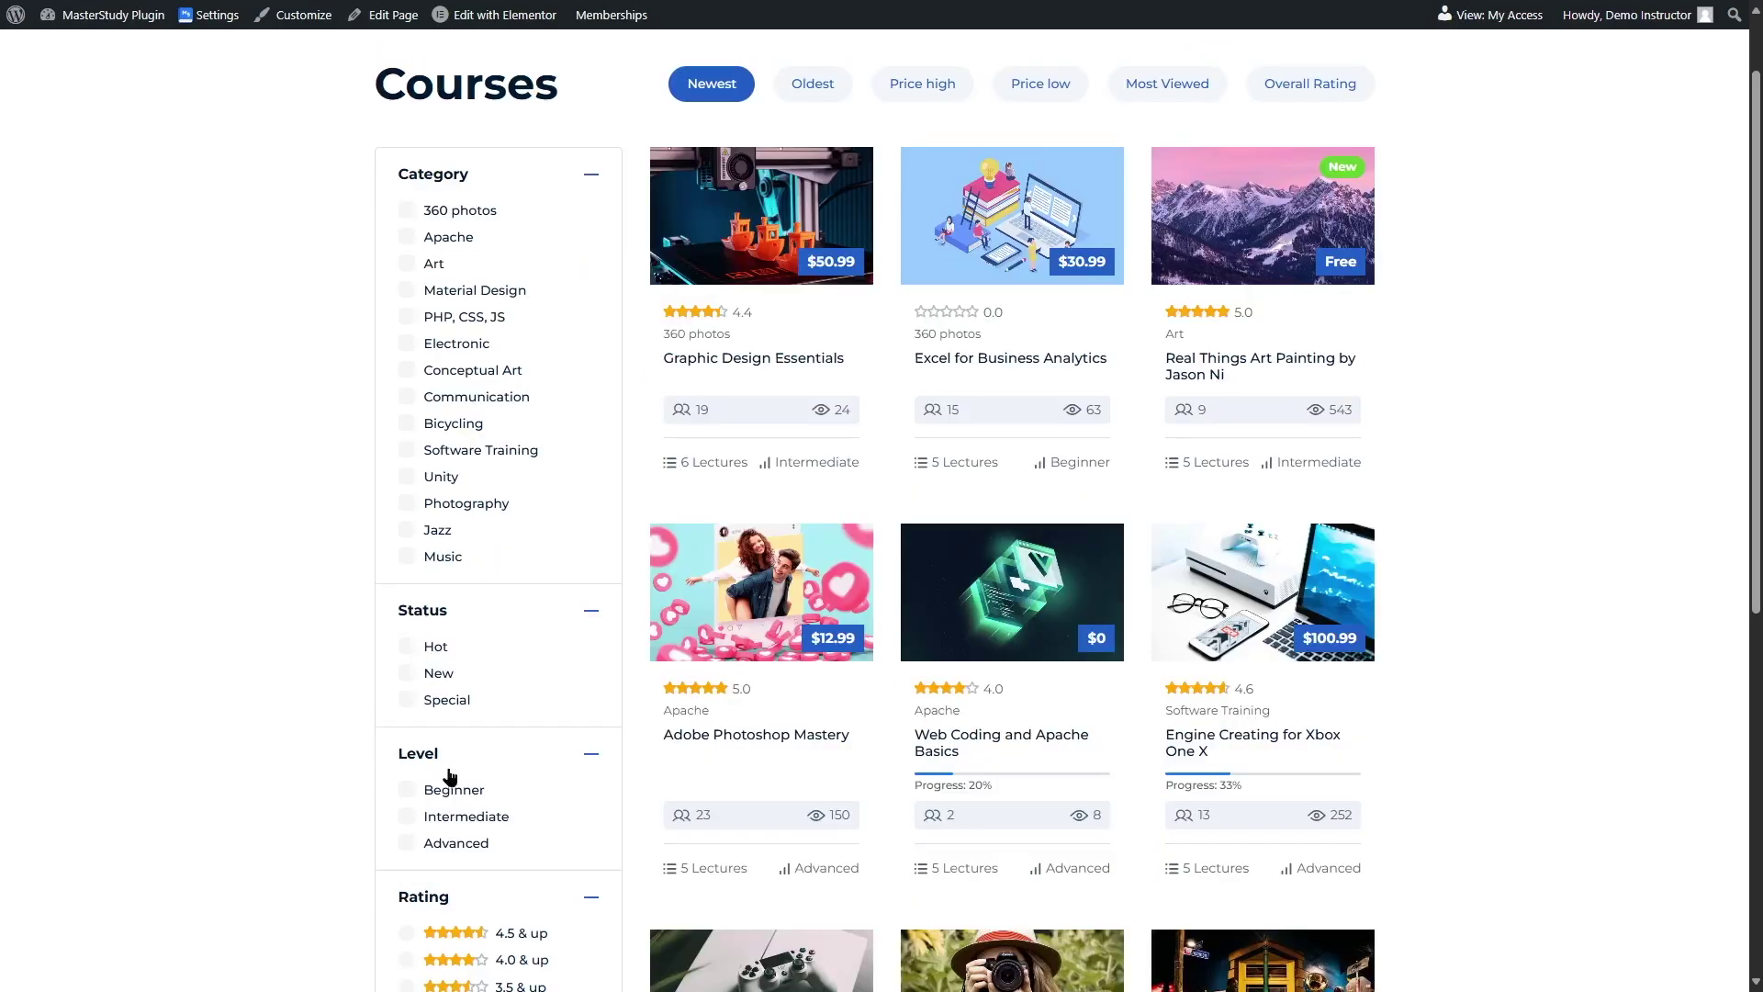
scroll(442, 776, "down", 1)
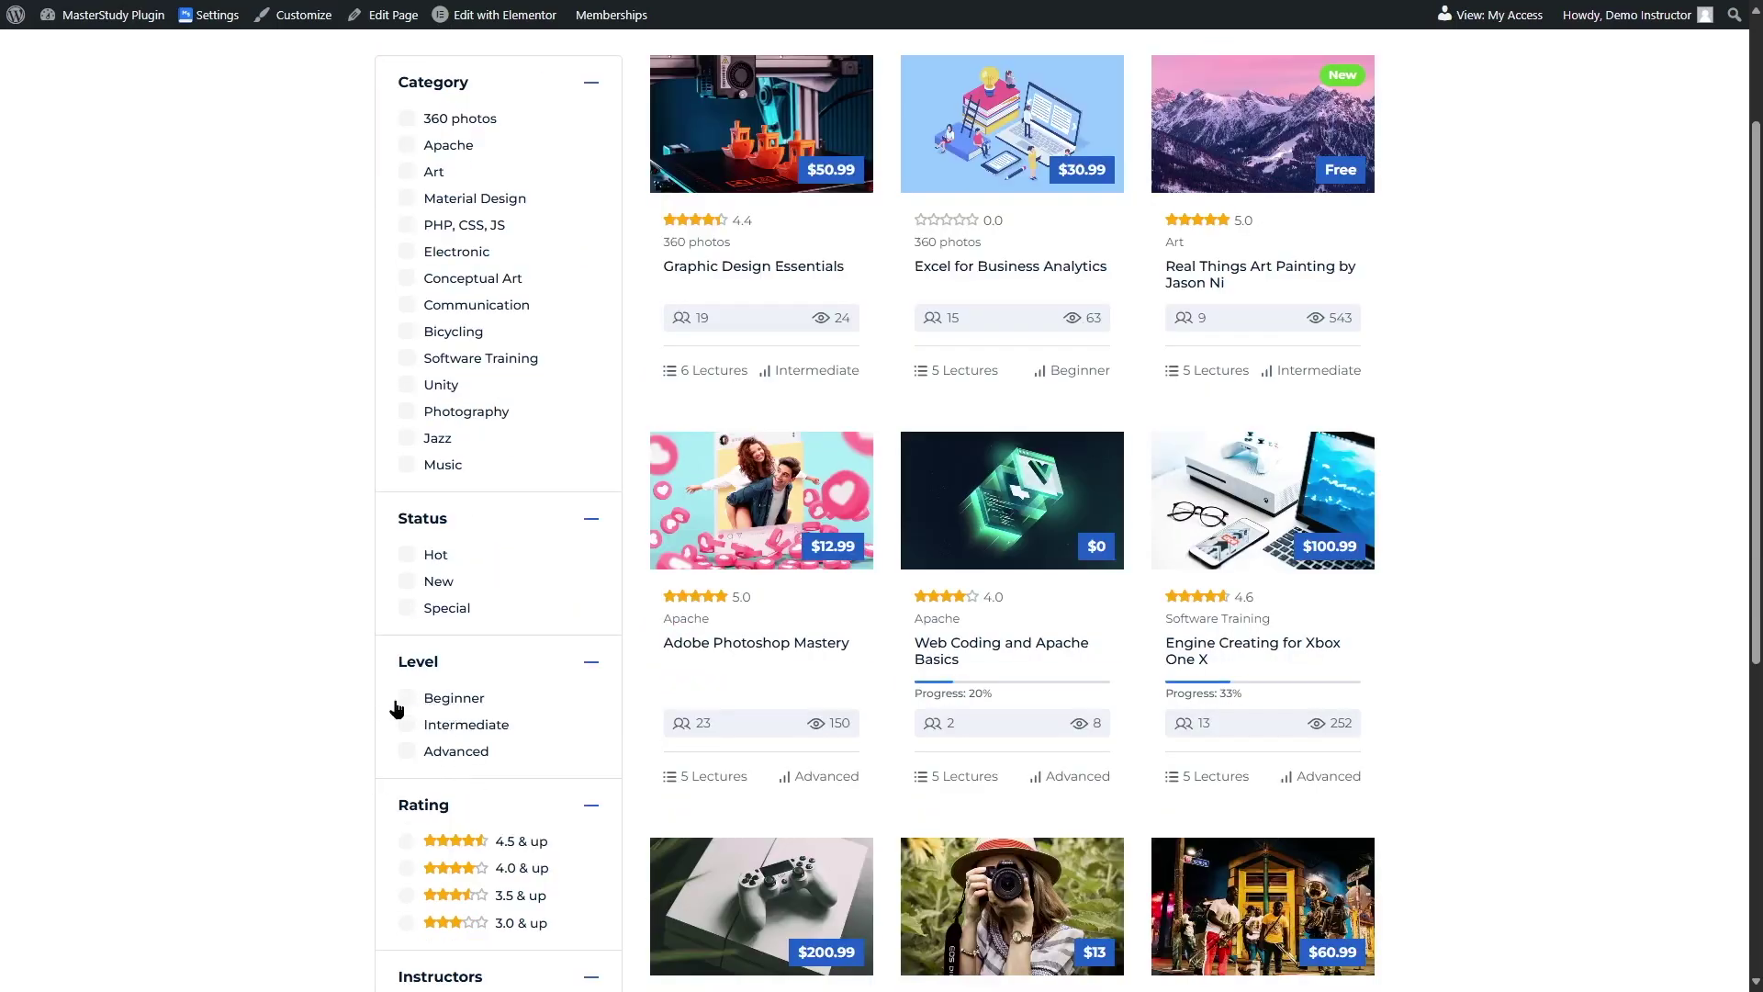
scroll(446, 758, "down", 2)
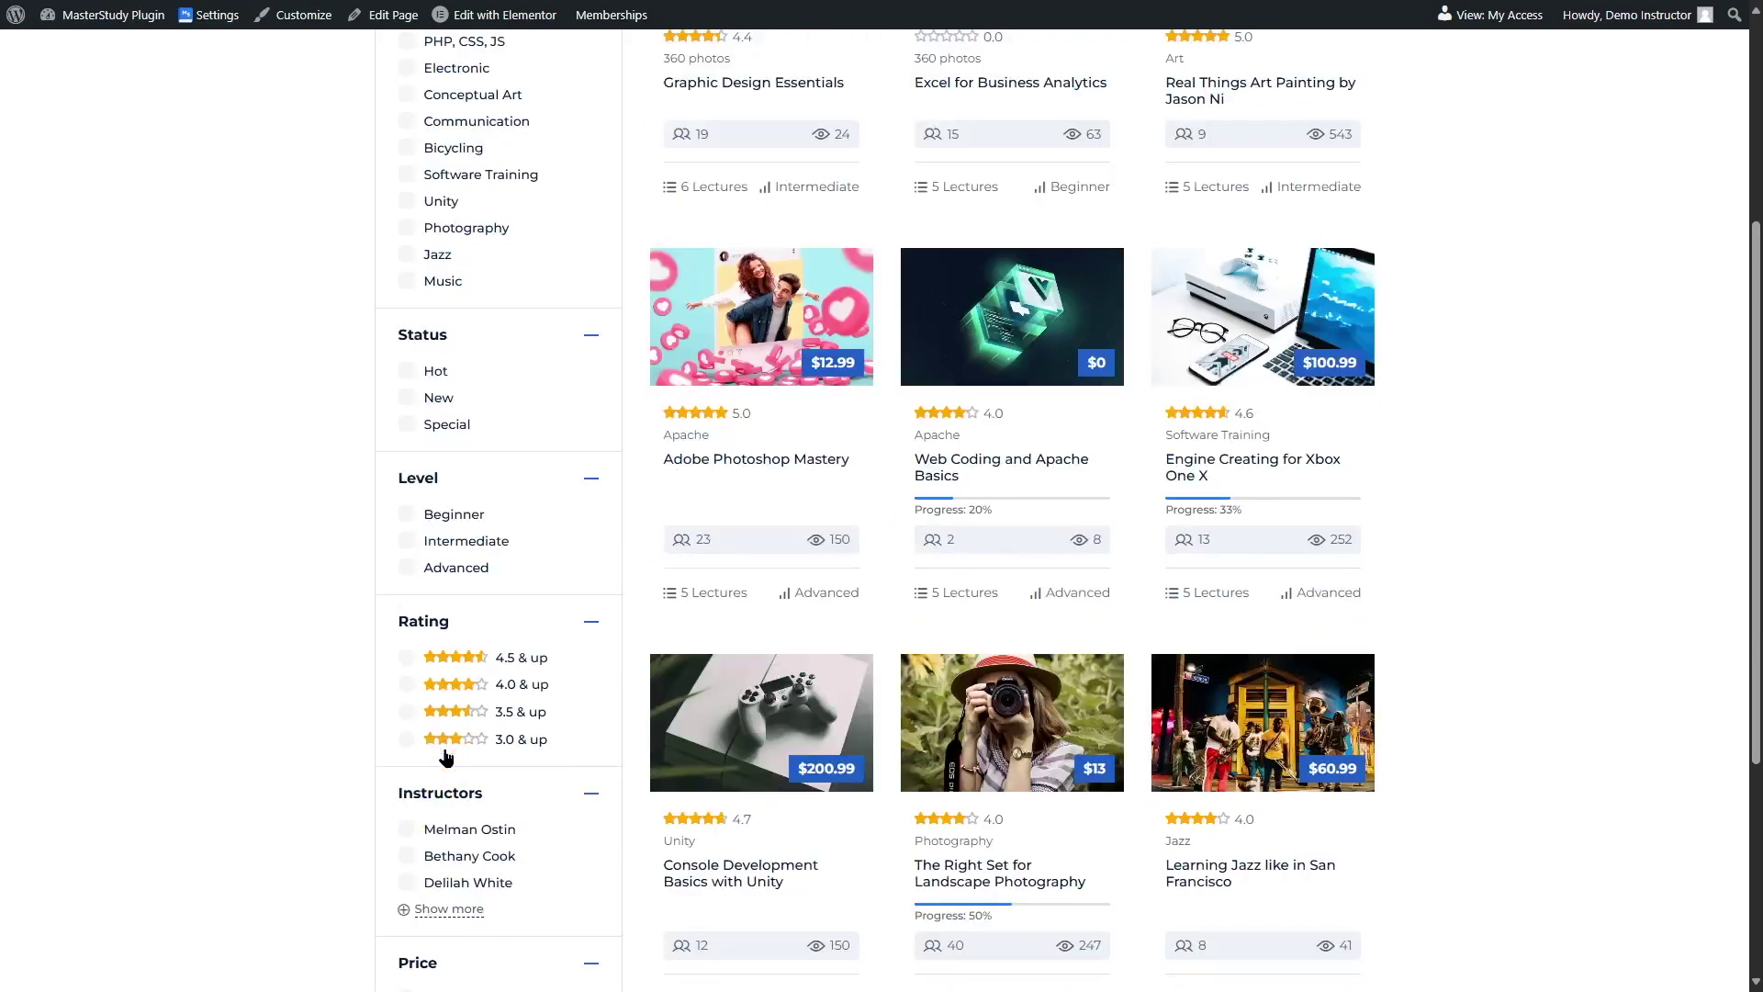
scroll(442, 725, "down", 2)
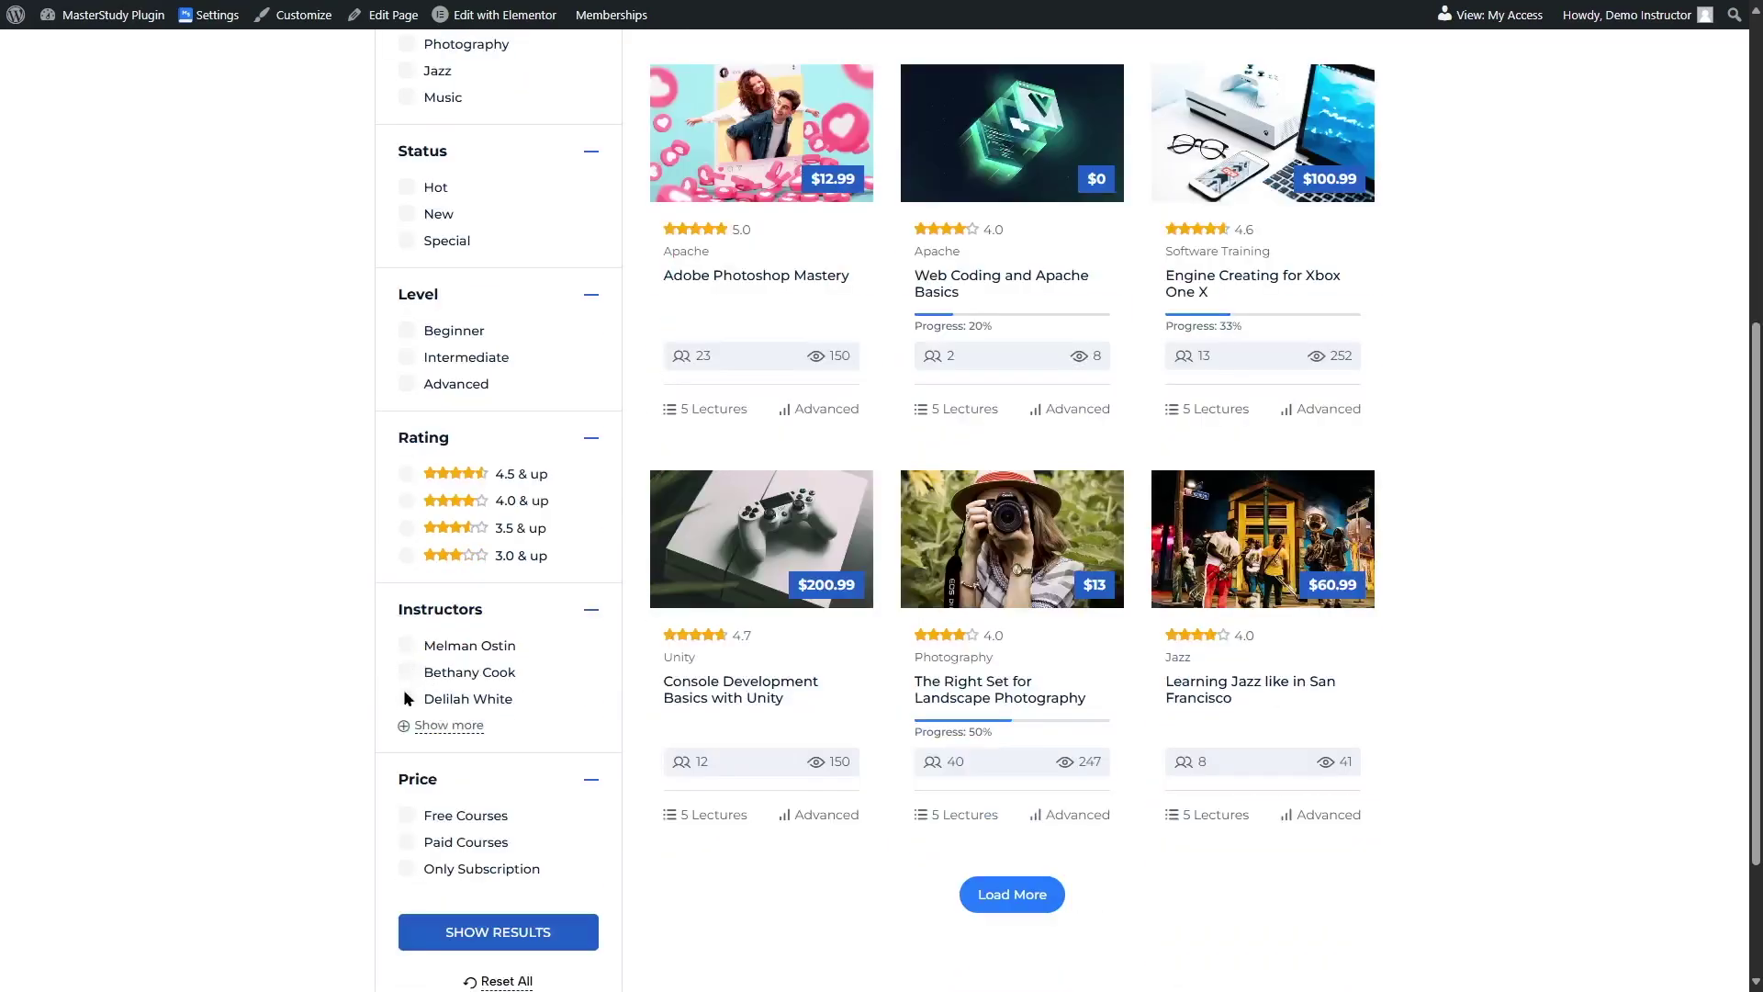
scroll(406, 698, "down", 2)
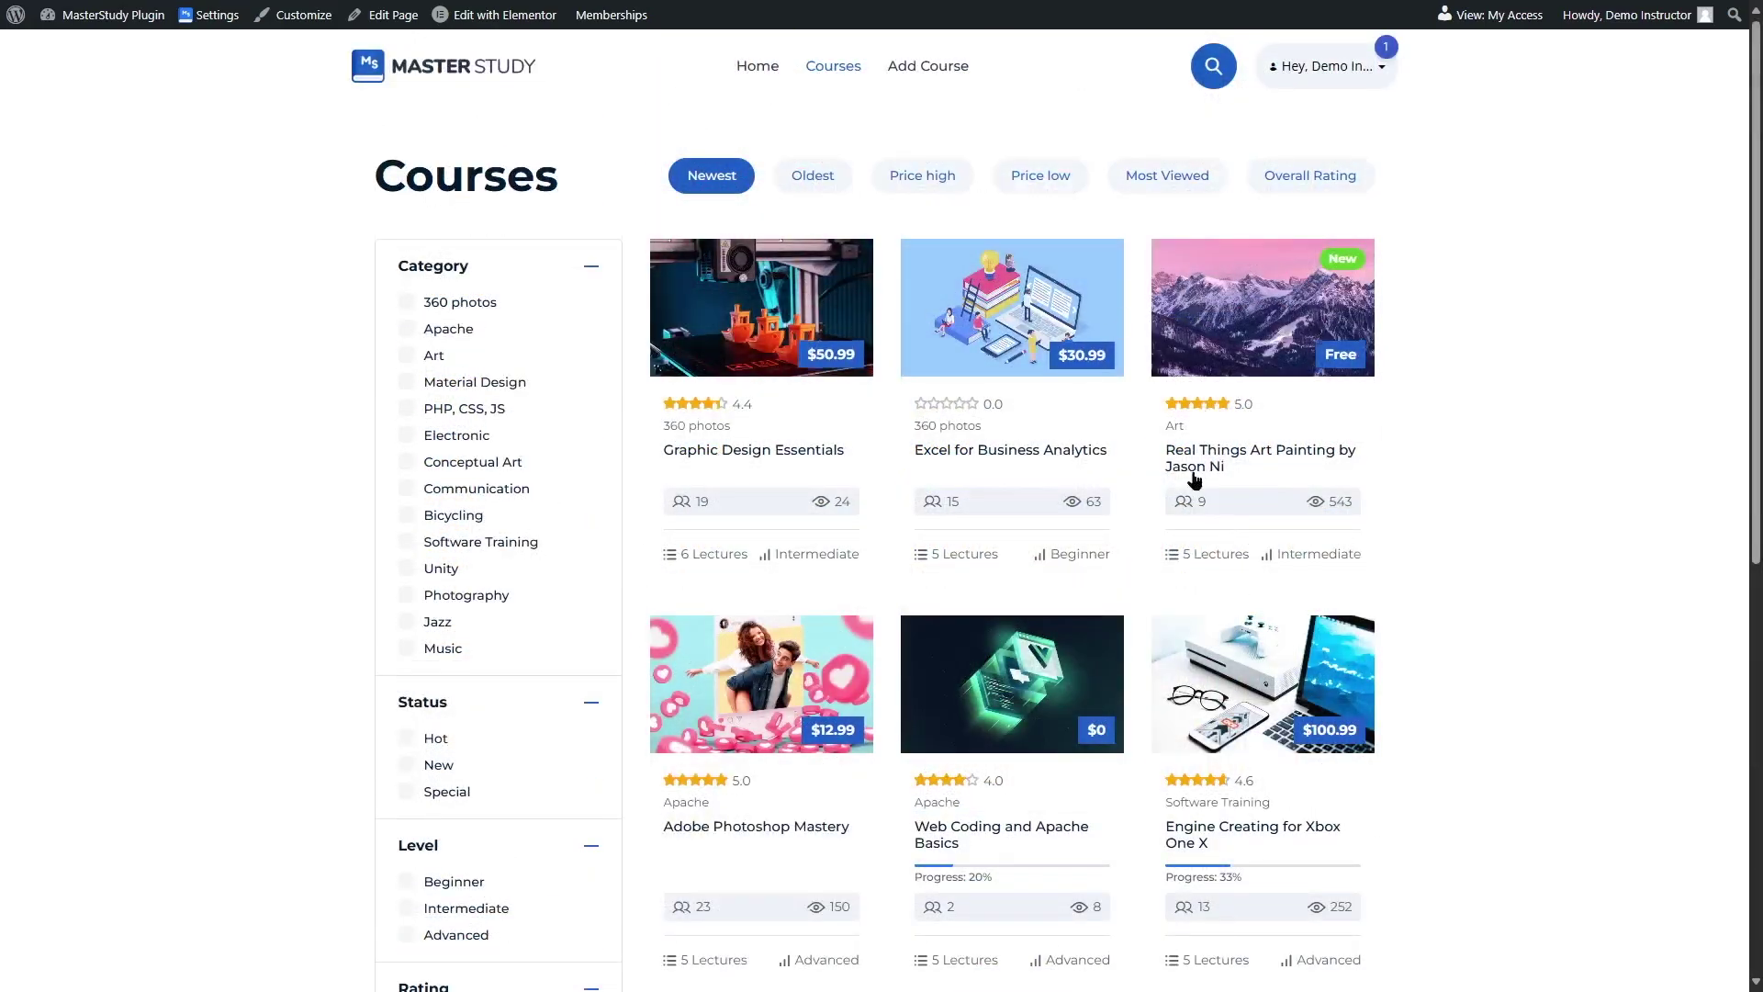
Open the free Real Things Art Painting course and review its description and course details
left_click(1235, 284)
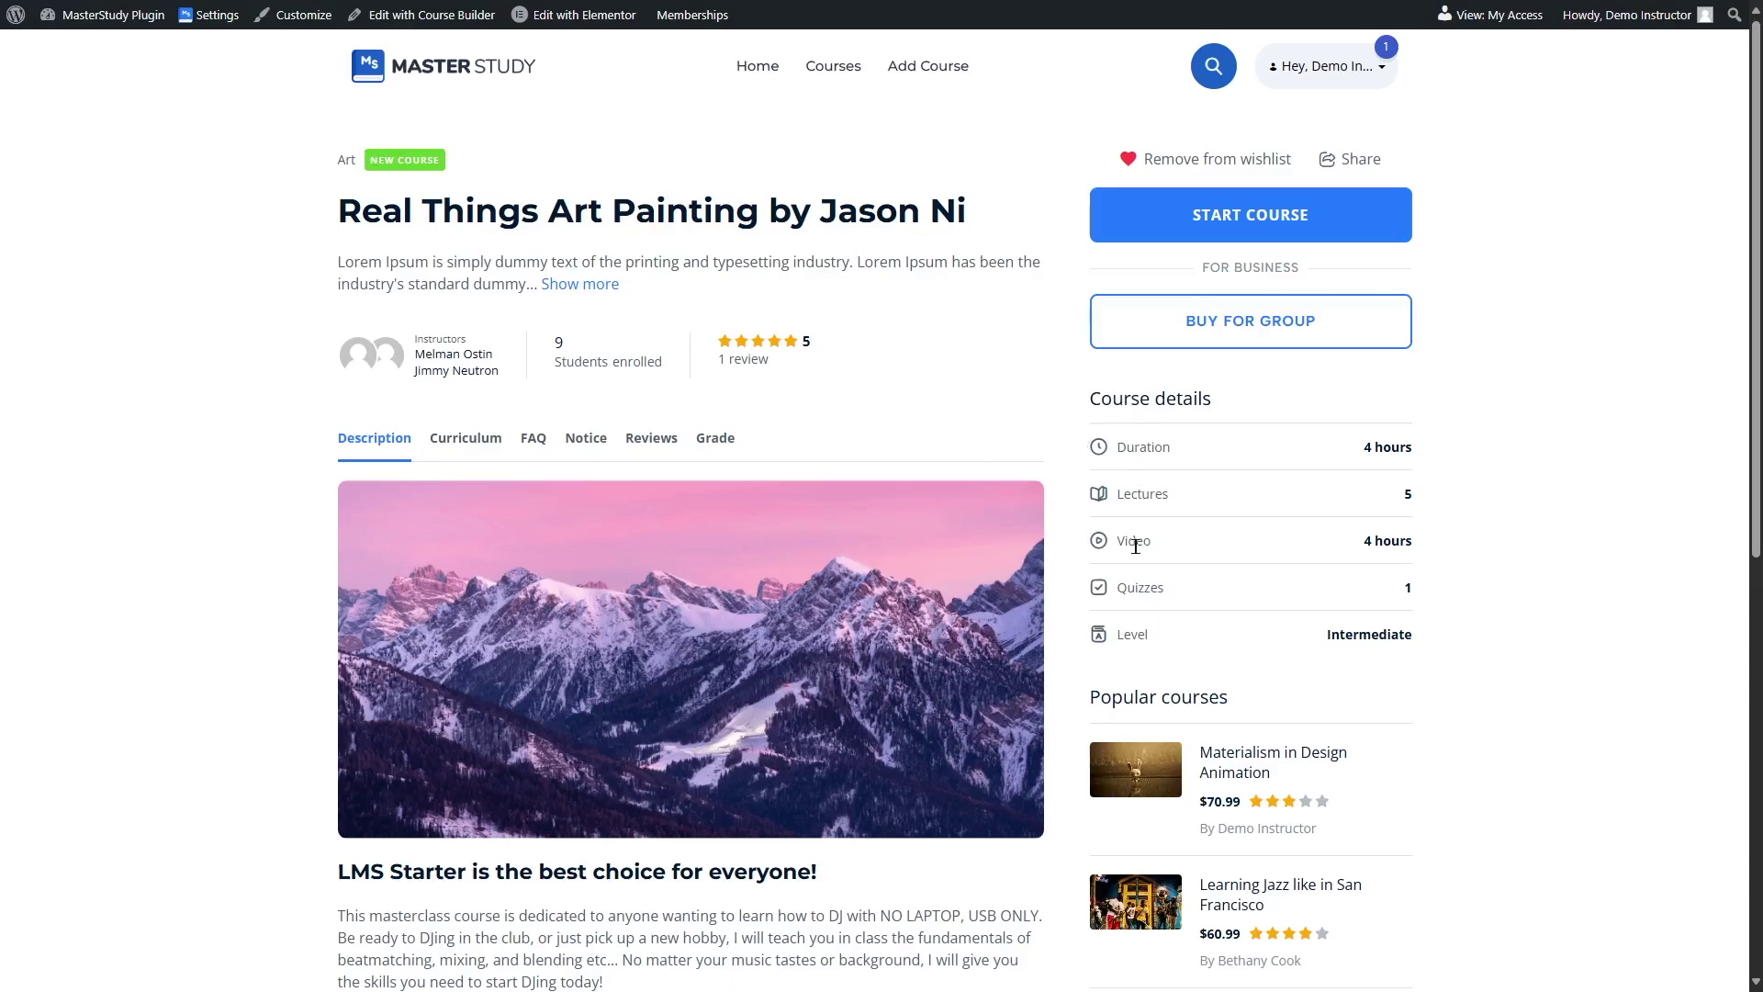
scroll(1136, 626, "down", 3)
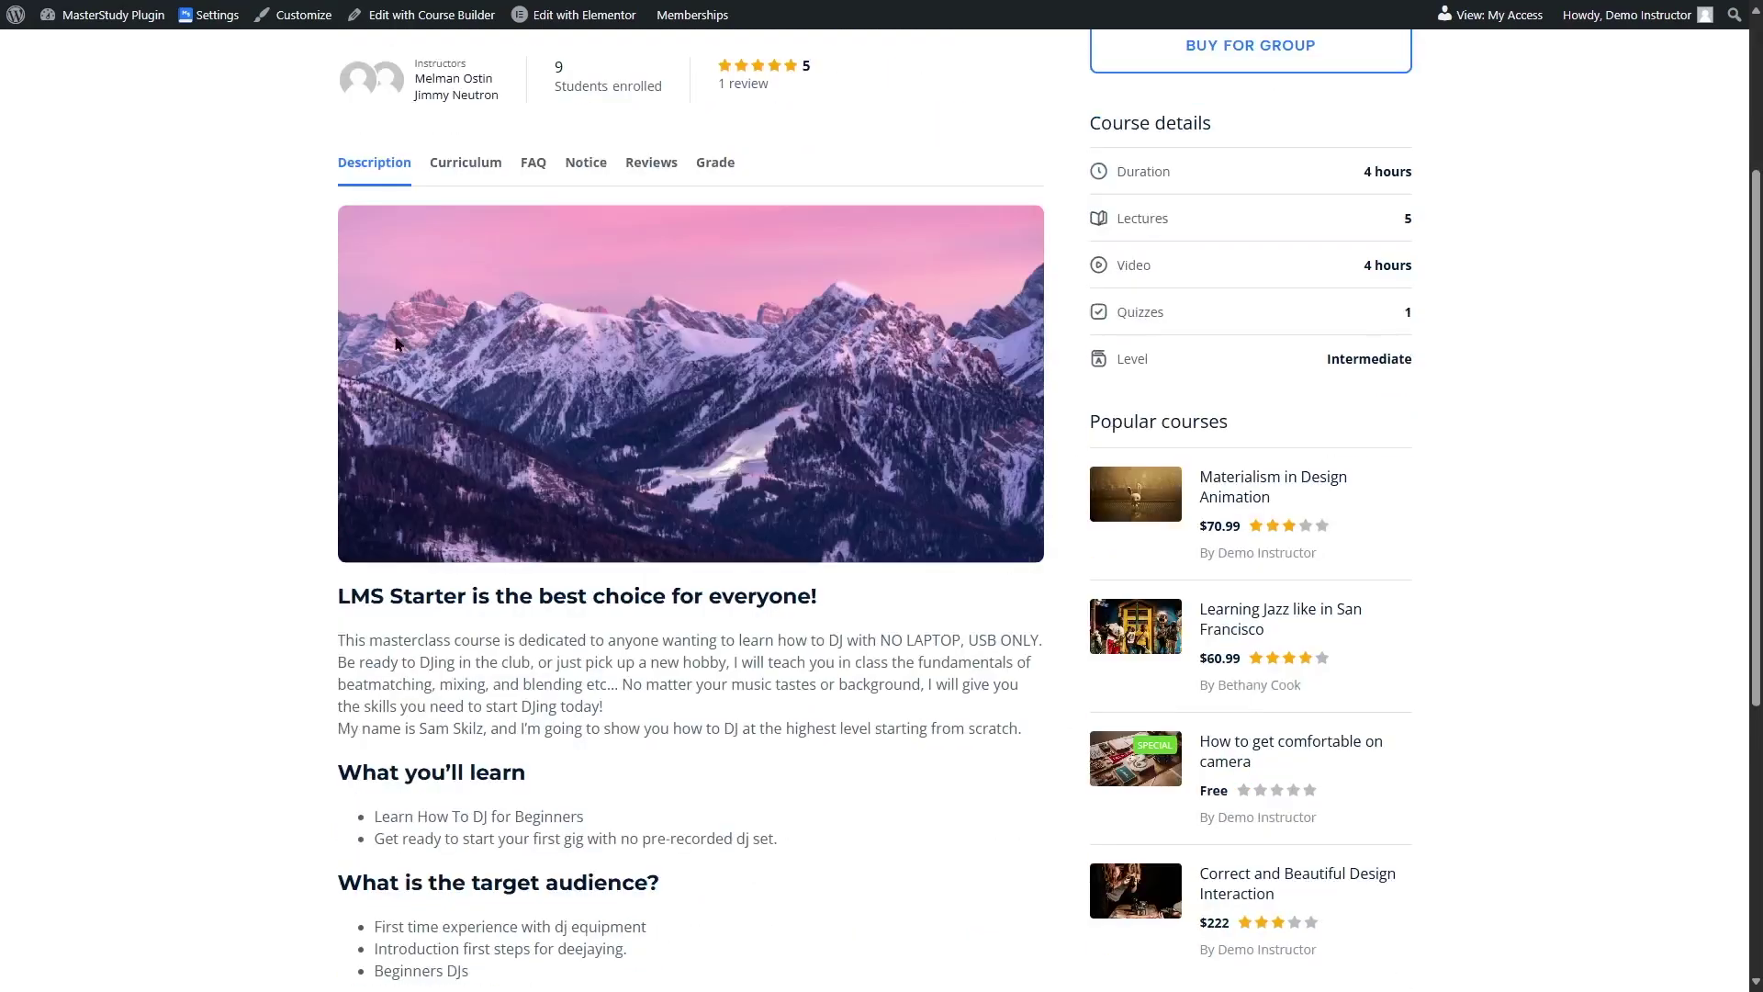
scroll(874, 469, "down", 2)
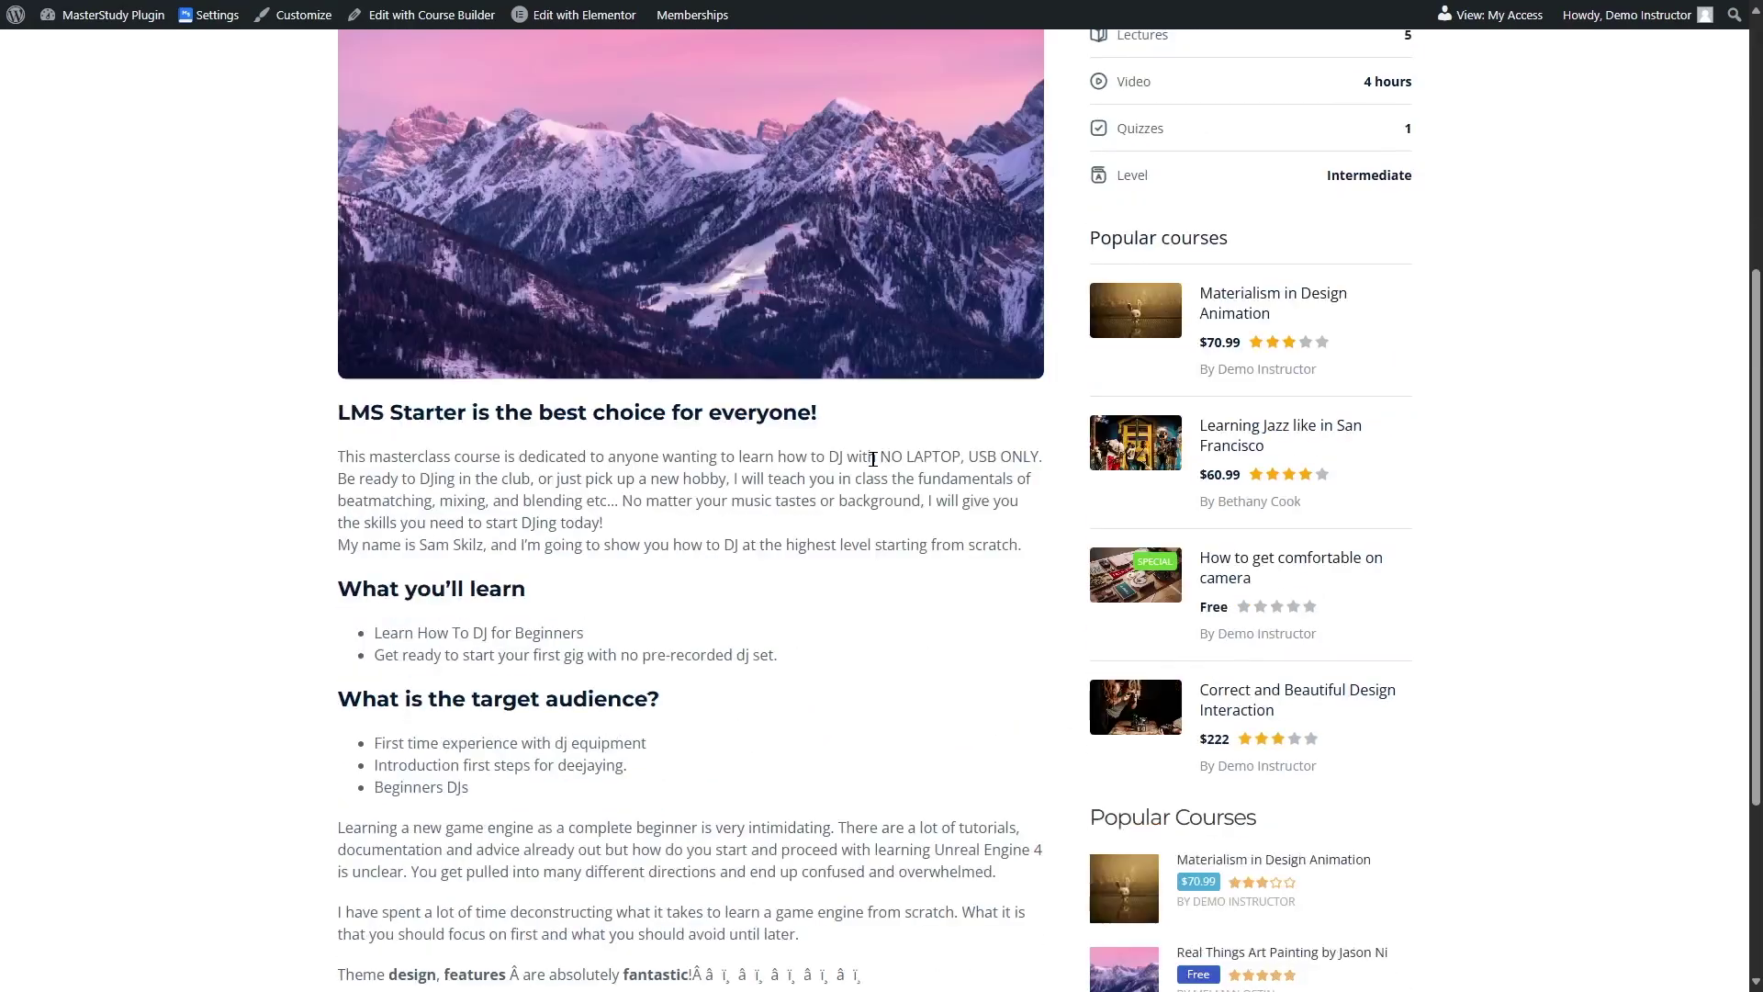
scroll(873, 459, "down", 2)
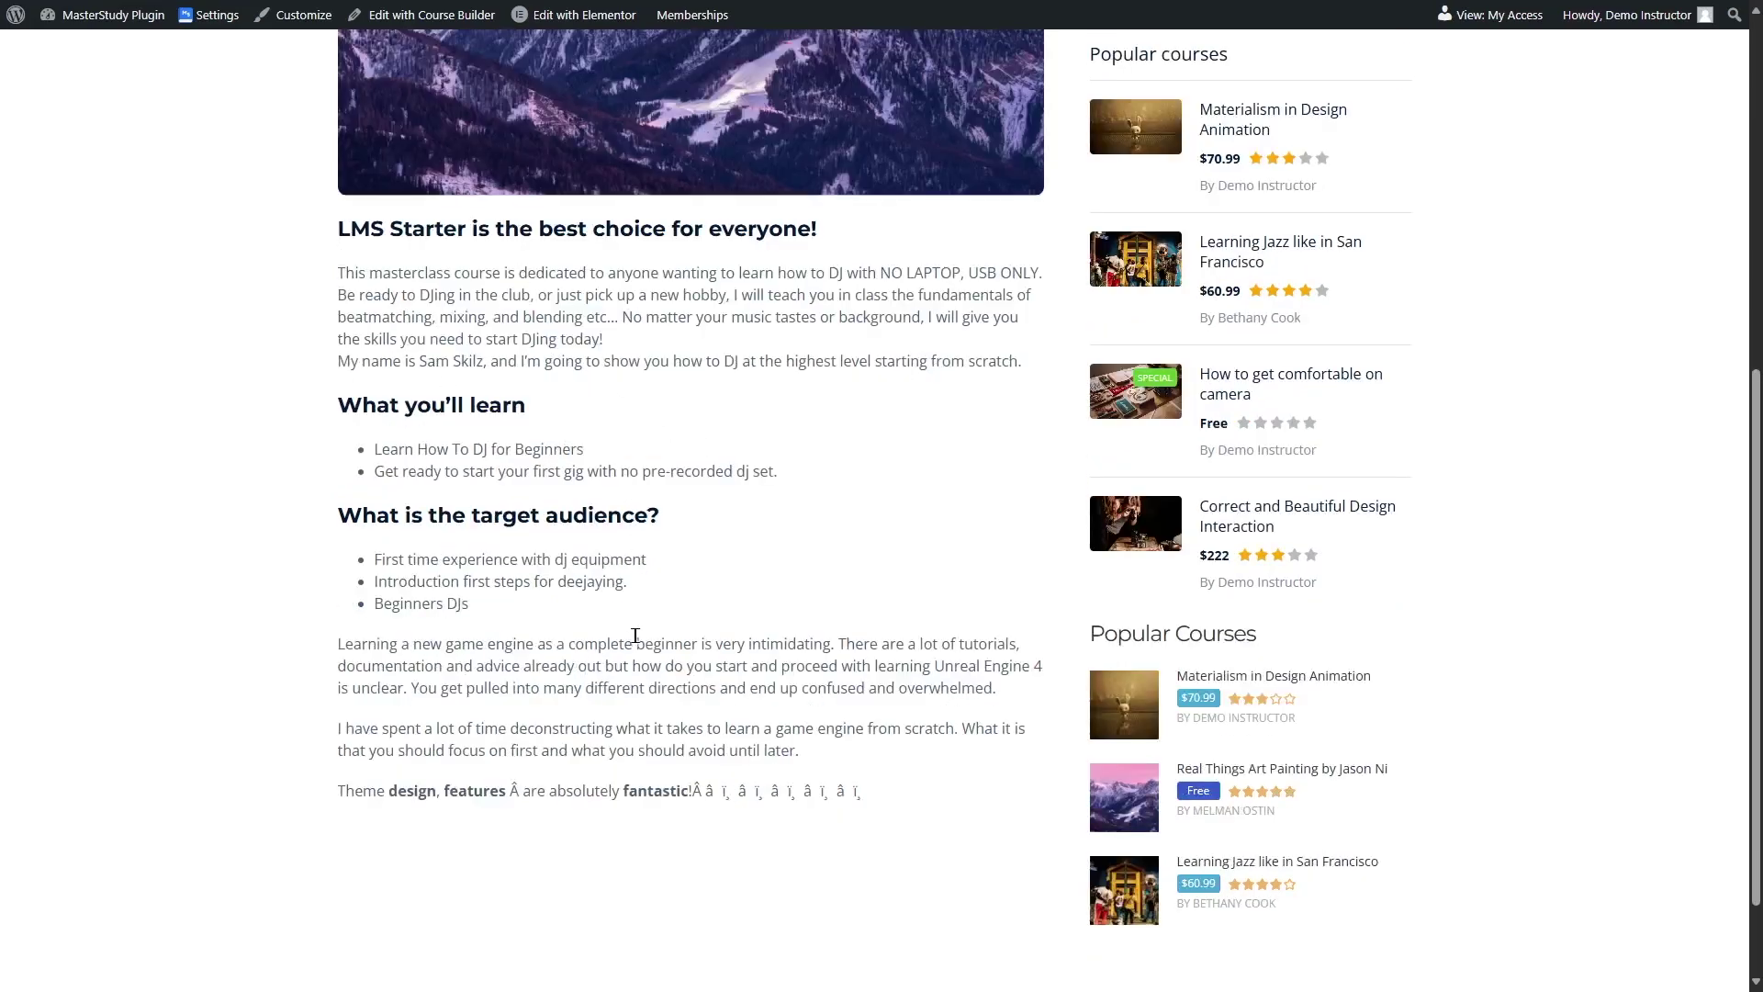
scroll(636, 636, "up", 7)
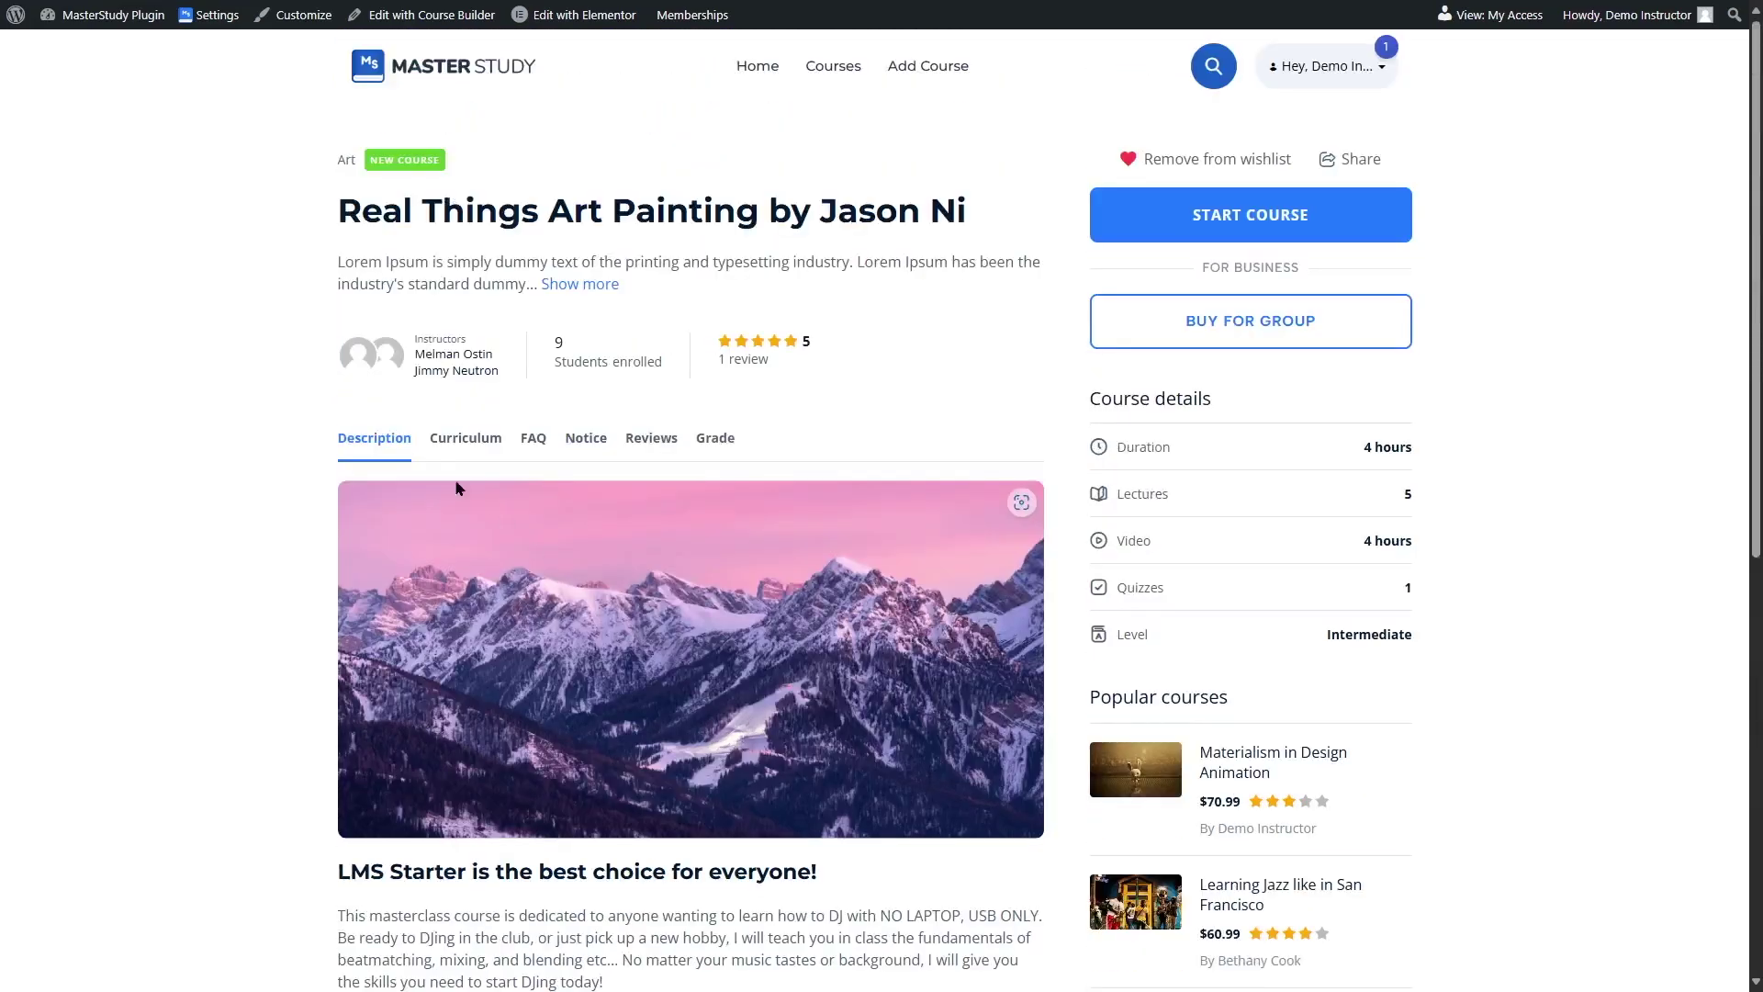
Go to the WordPress admin dashboard, open the MS LMS settings and review the color and currency options in General Settings
mouse_move(101, 14)
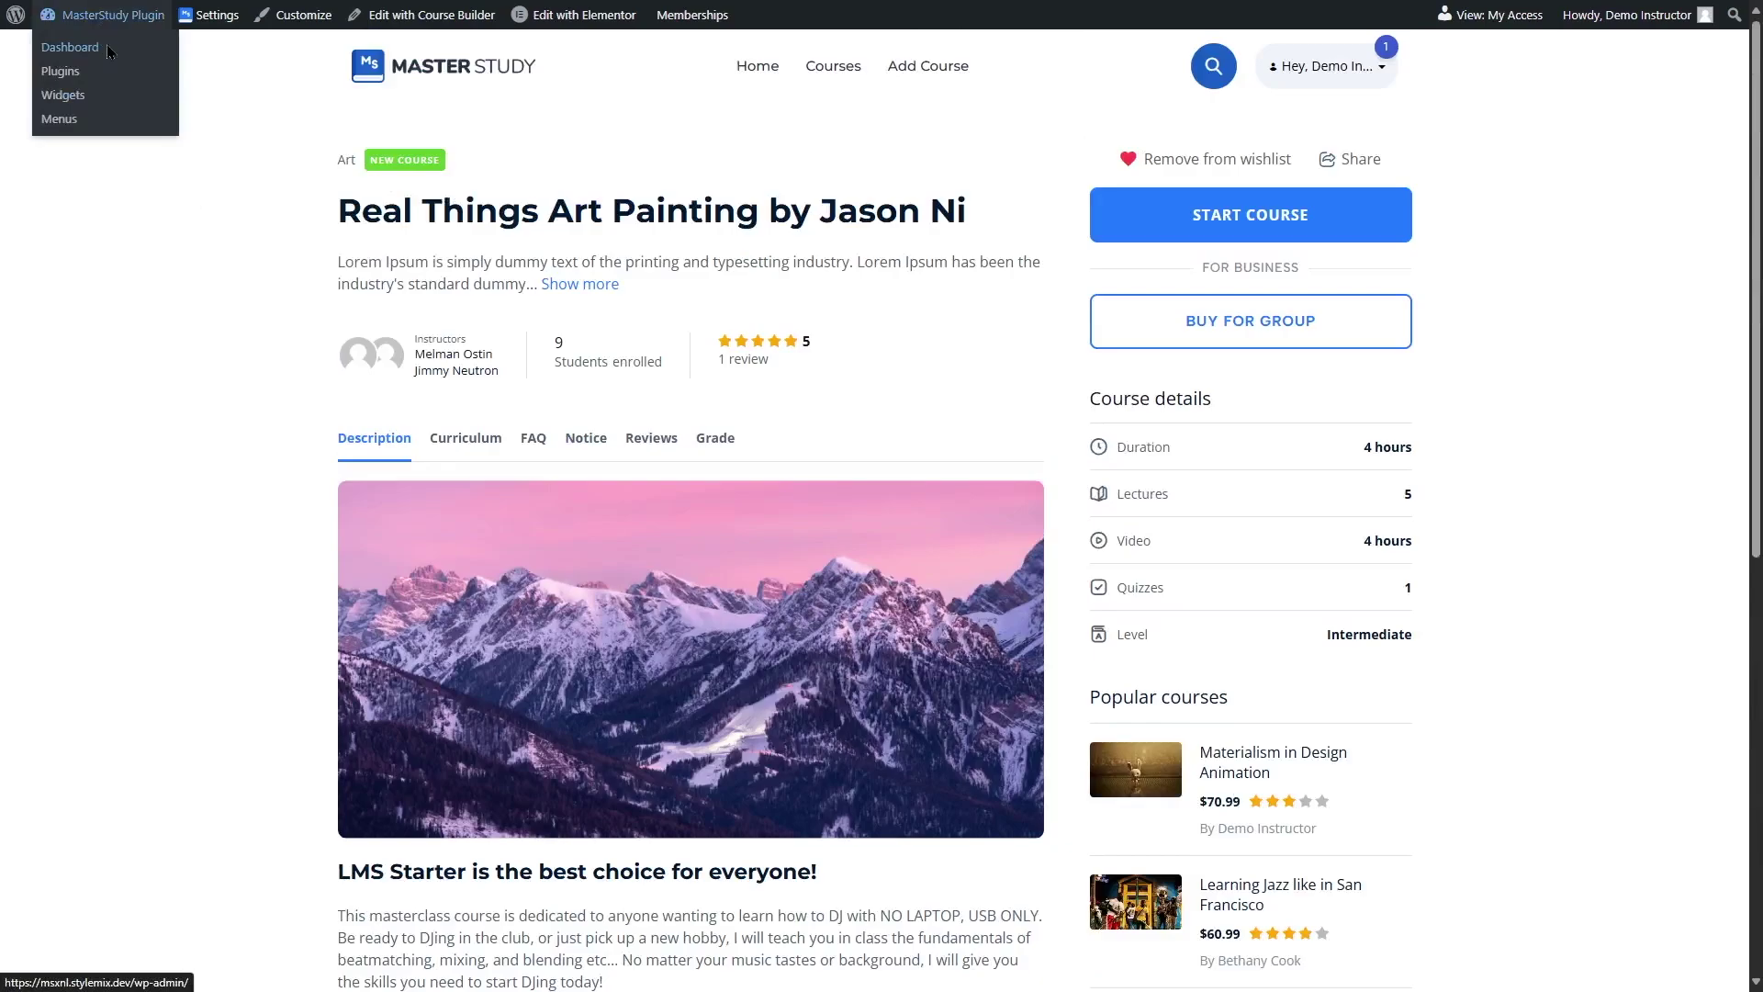
left_click(107, 50)
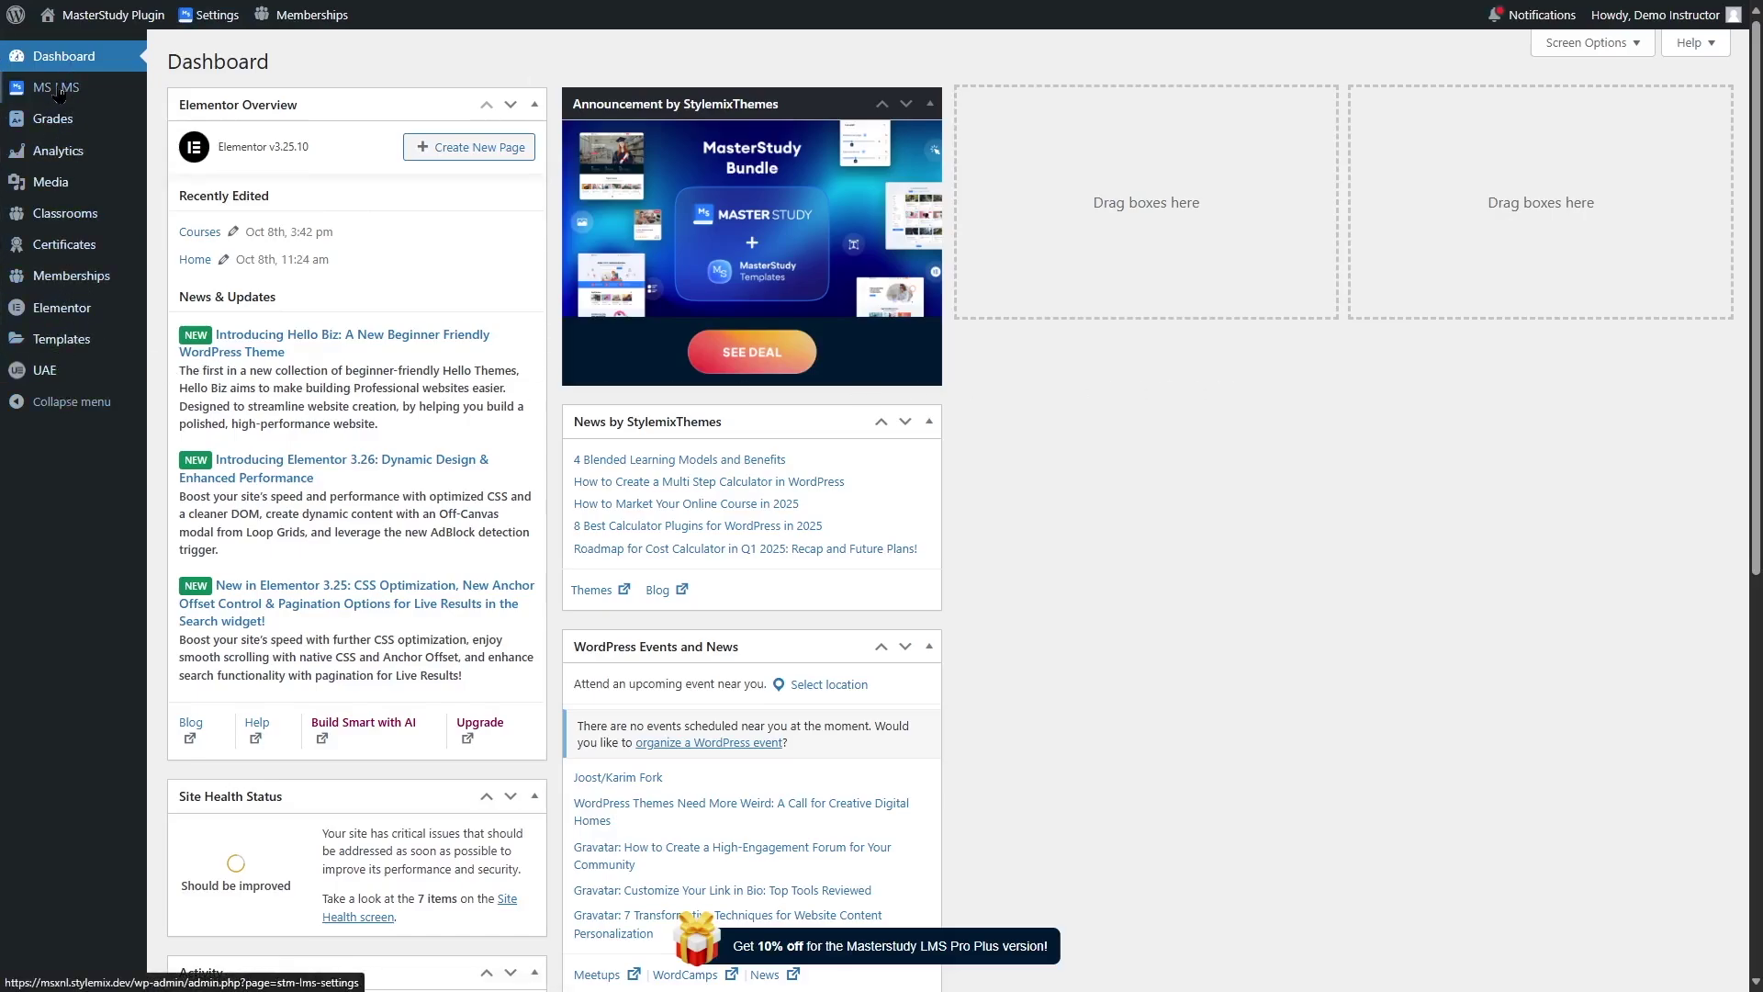
mouse_move(60, 93)
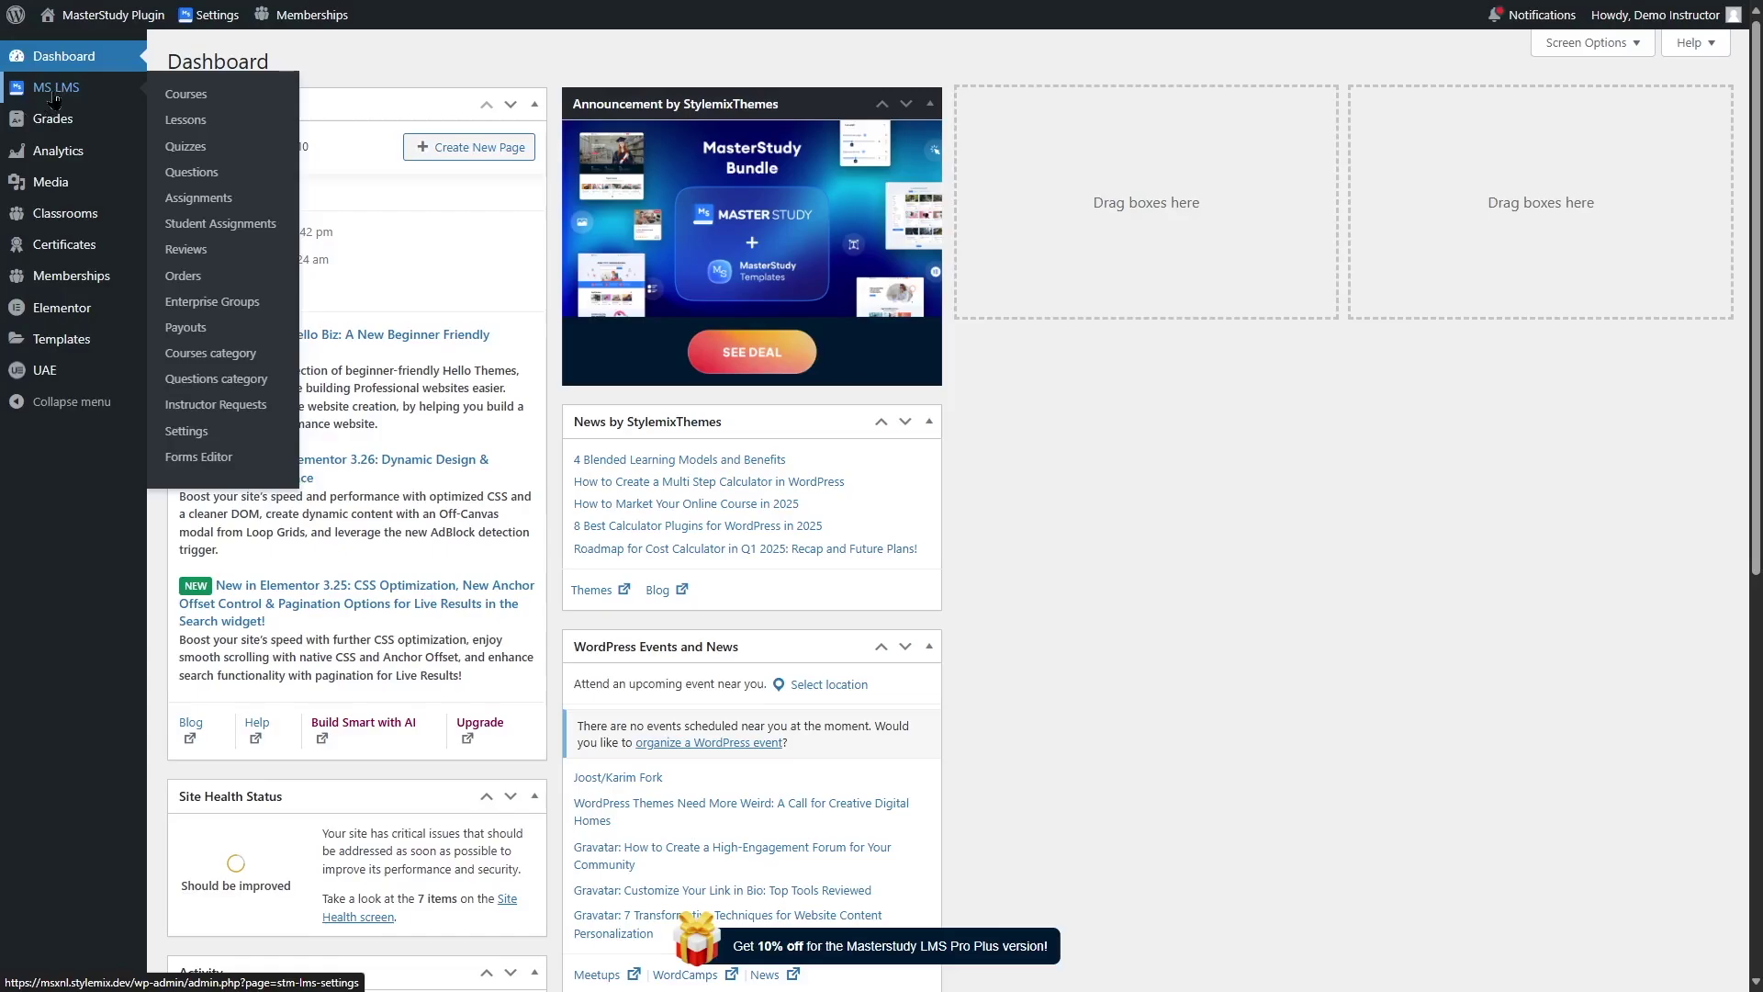
left_click(54, 93)
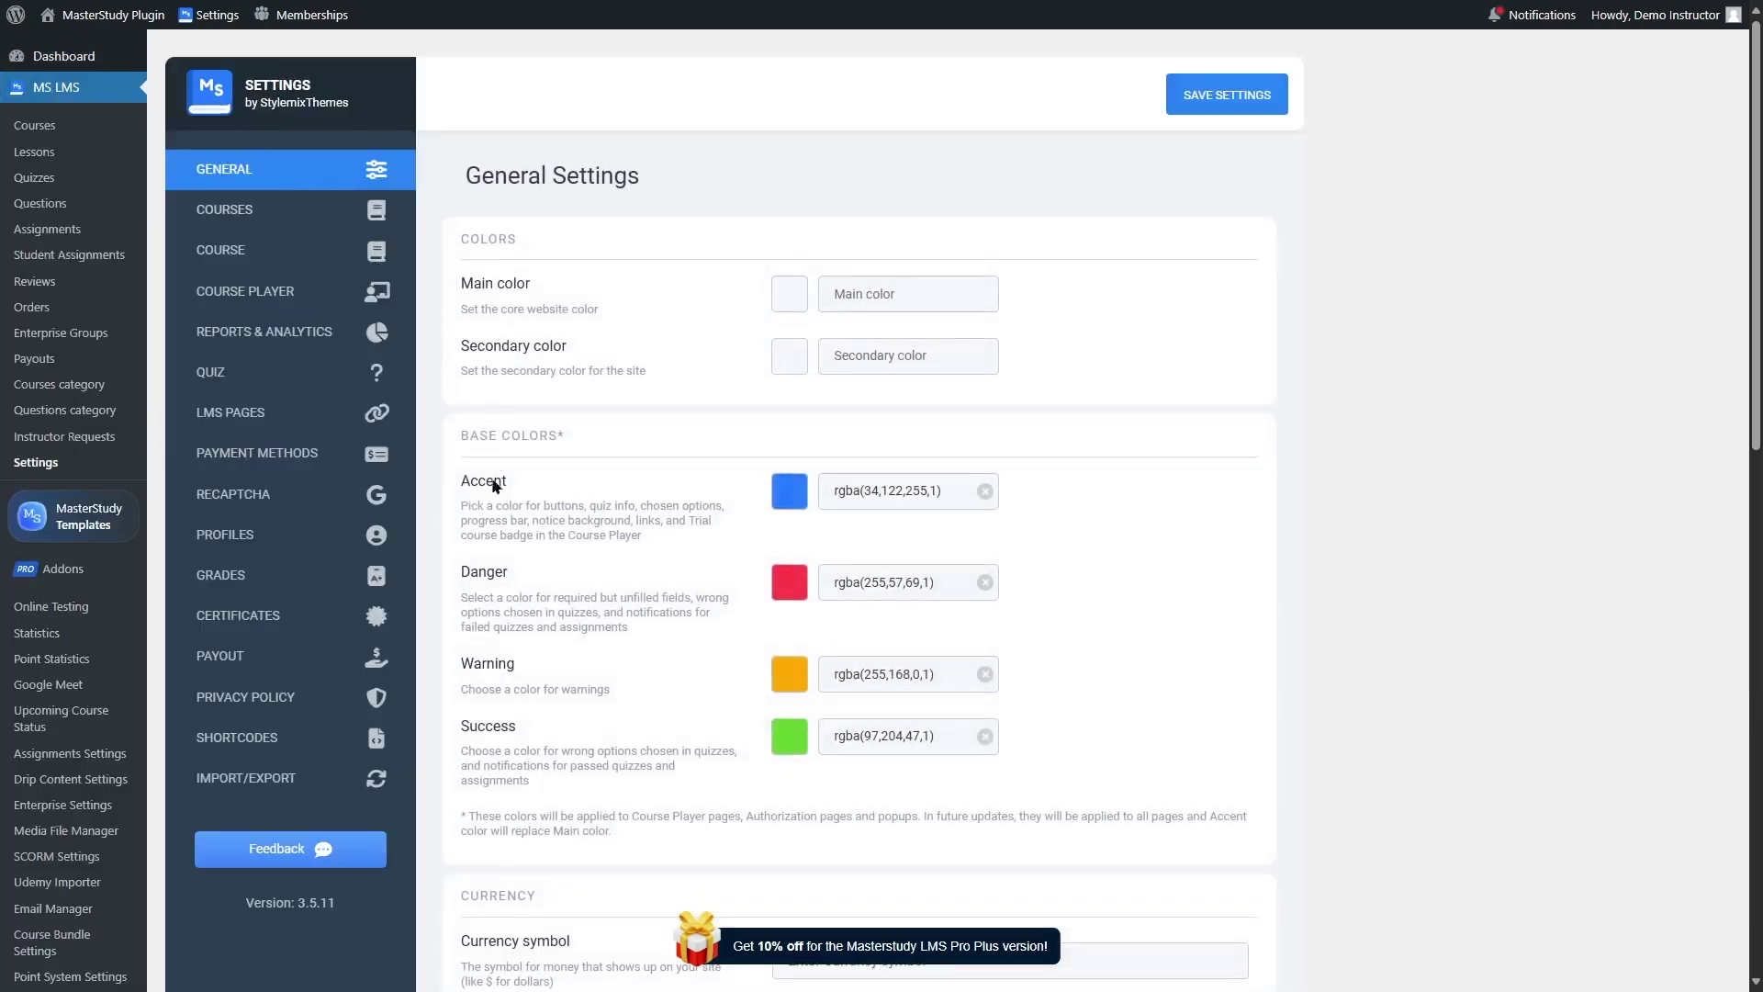
scroll(95, 514, "down", 5)
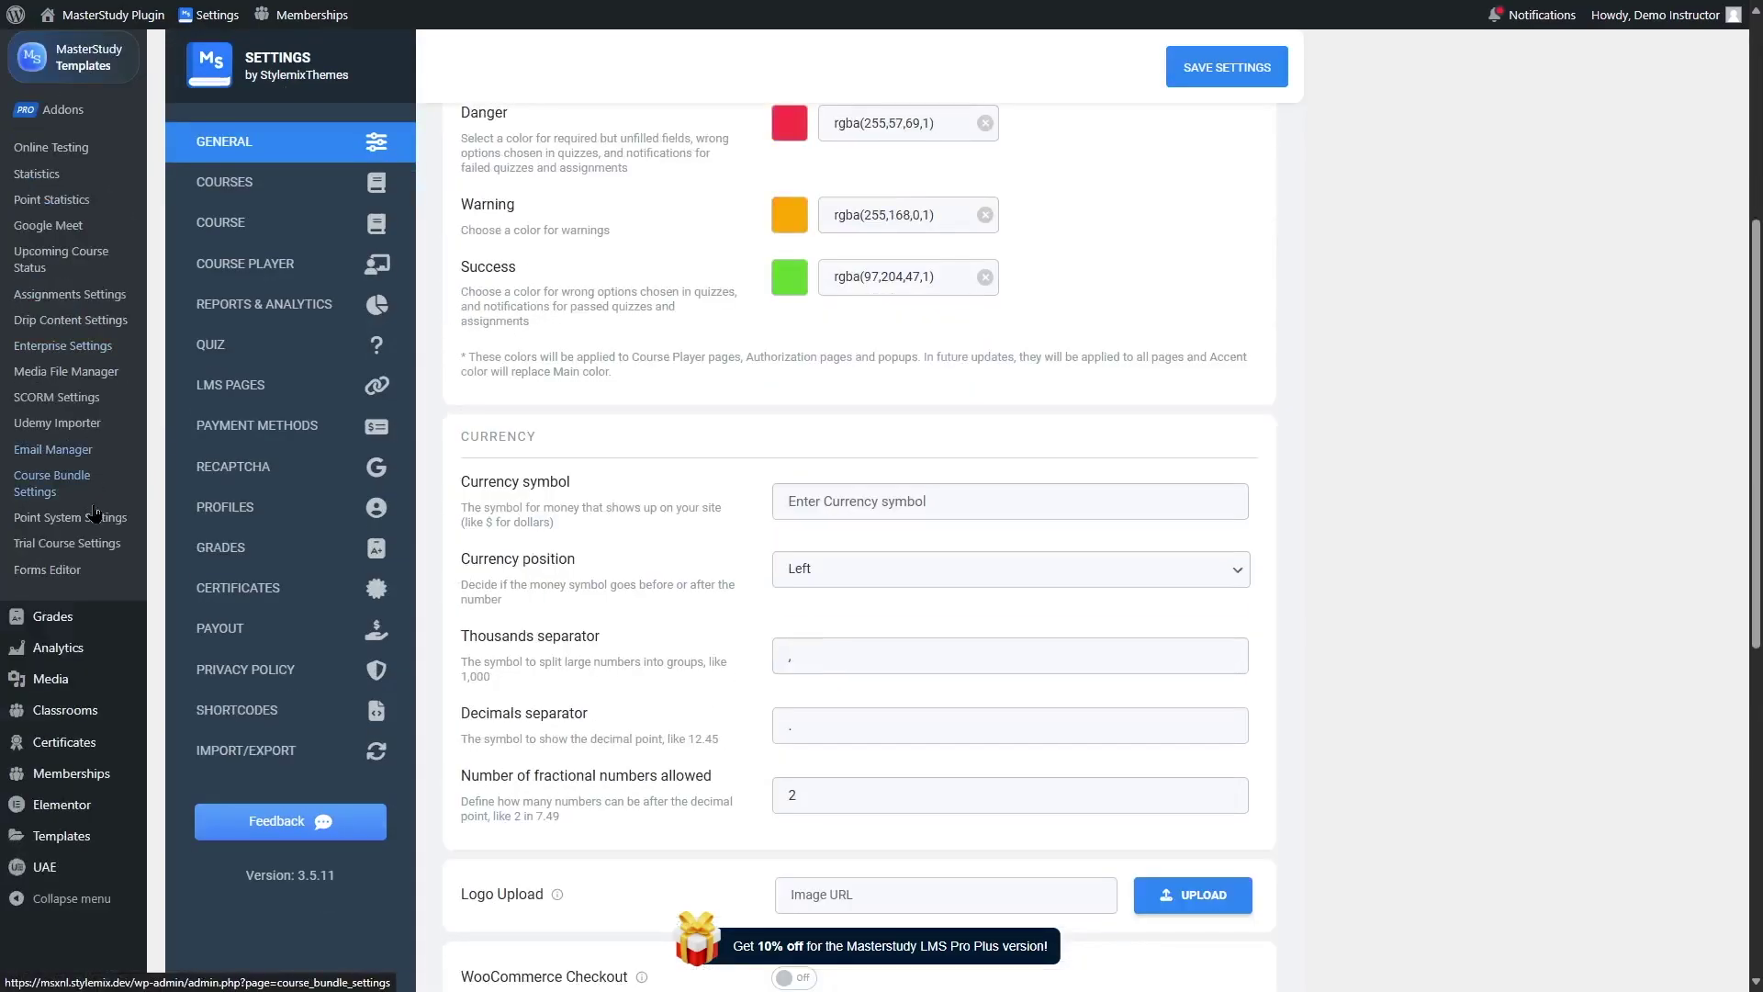
scroll(96, 514, "up", 5)
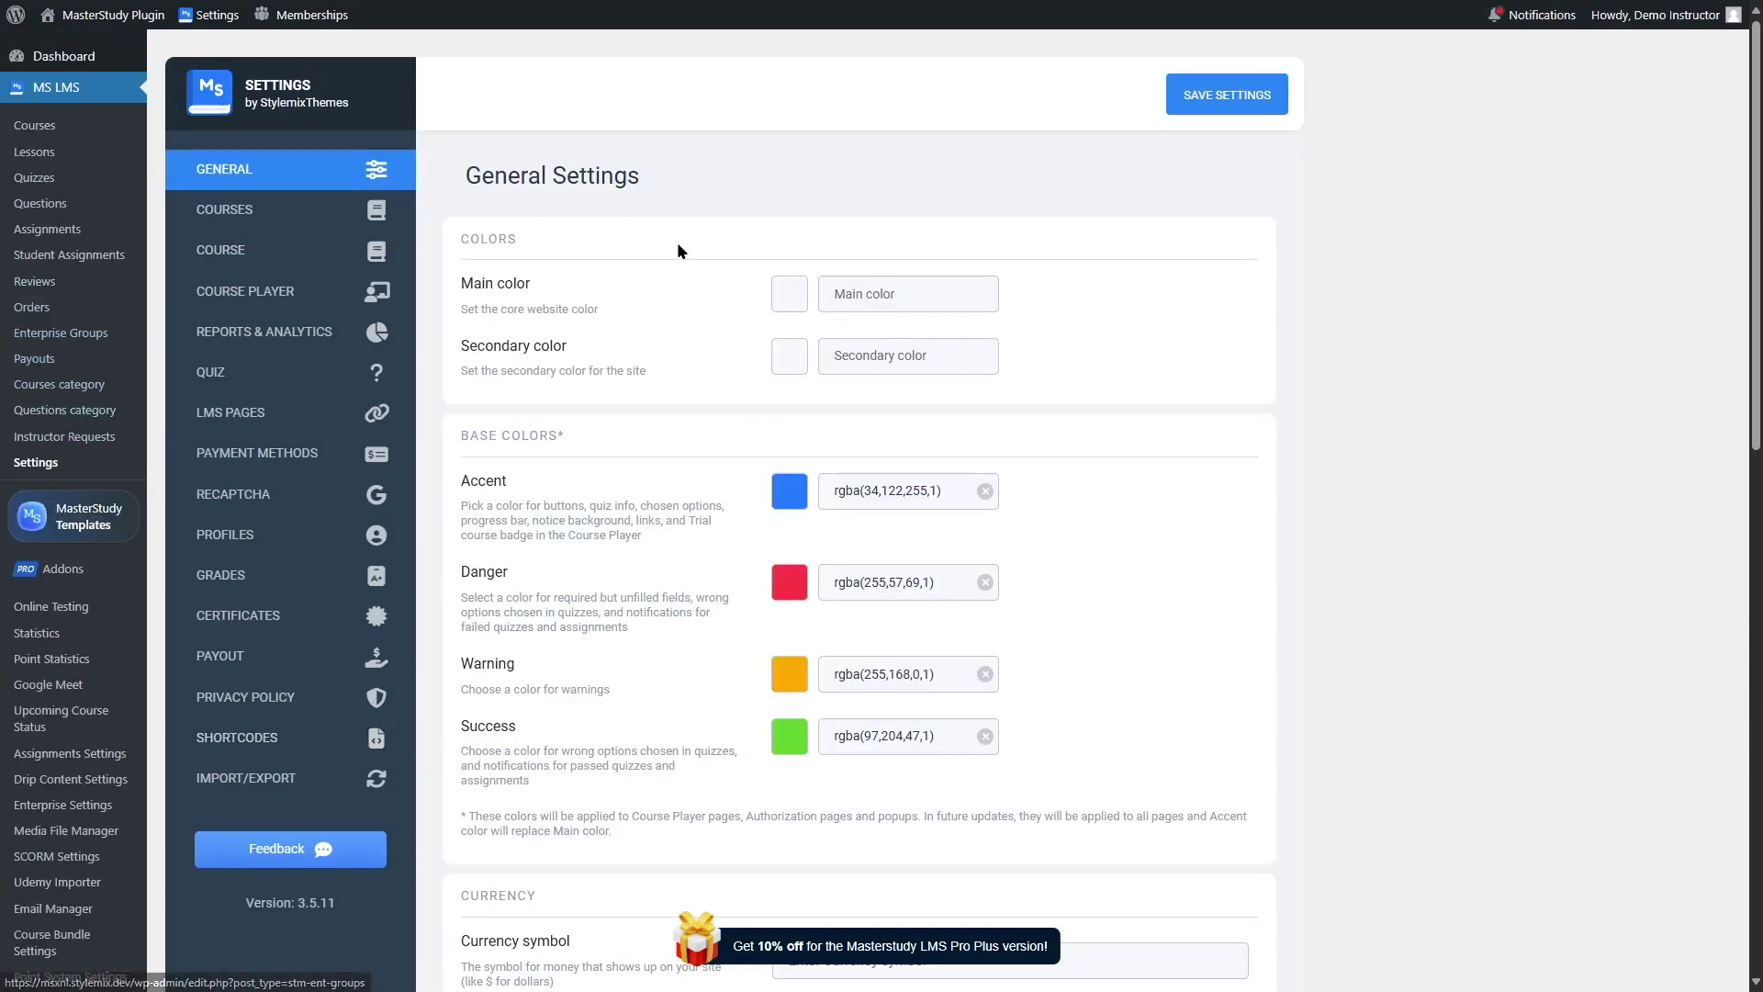
scroll(675, 246, "down", 5)
scroll(676, 265, "down", 3)
scroll(677, 265, "up", 4)
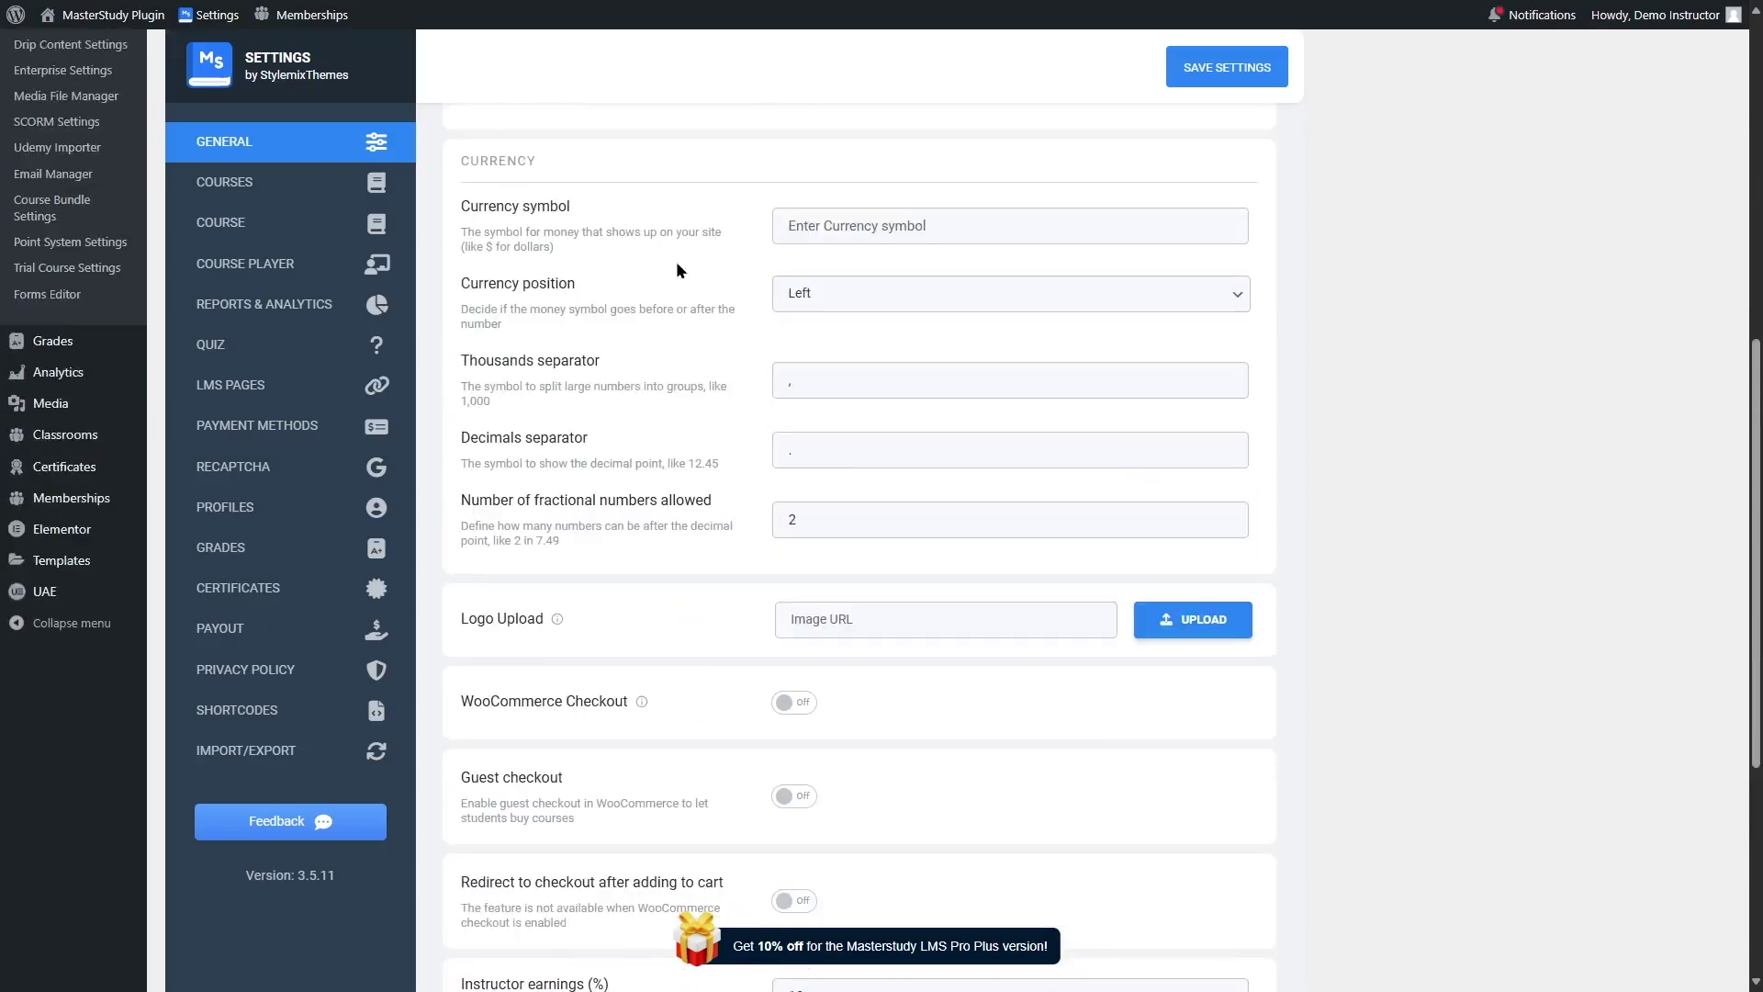
scroll(677, 266, "up", 4)
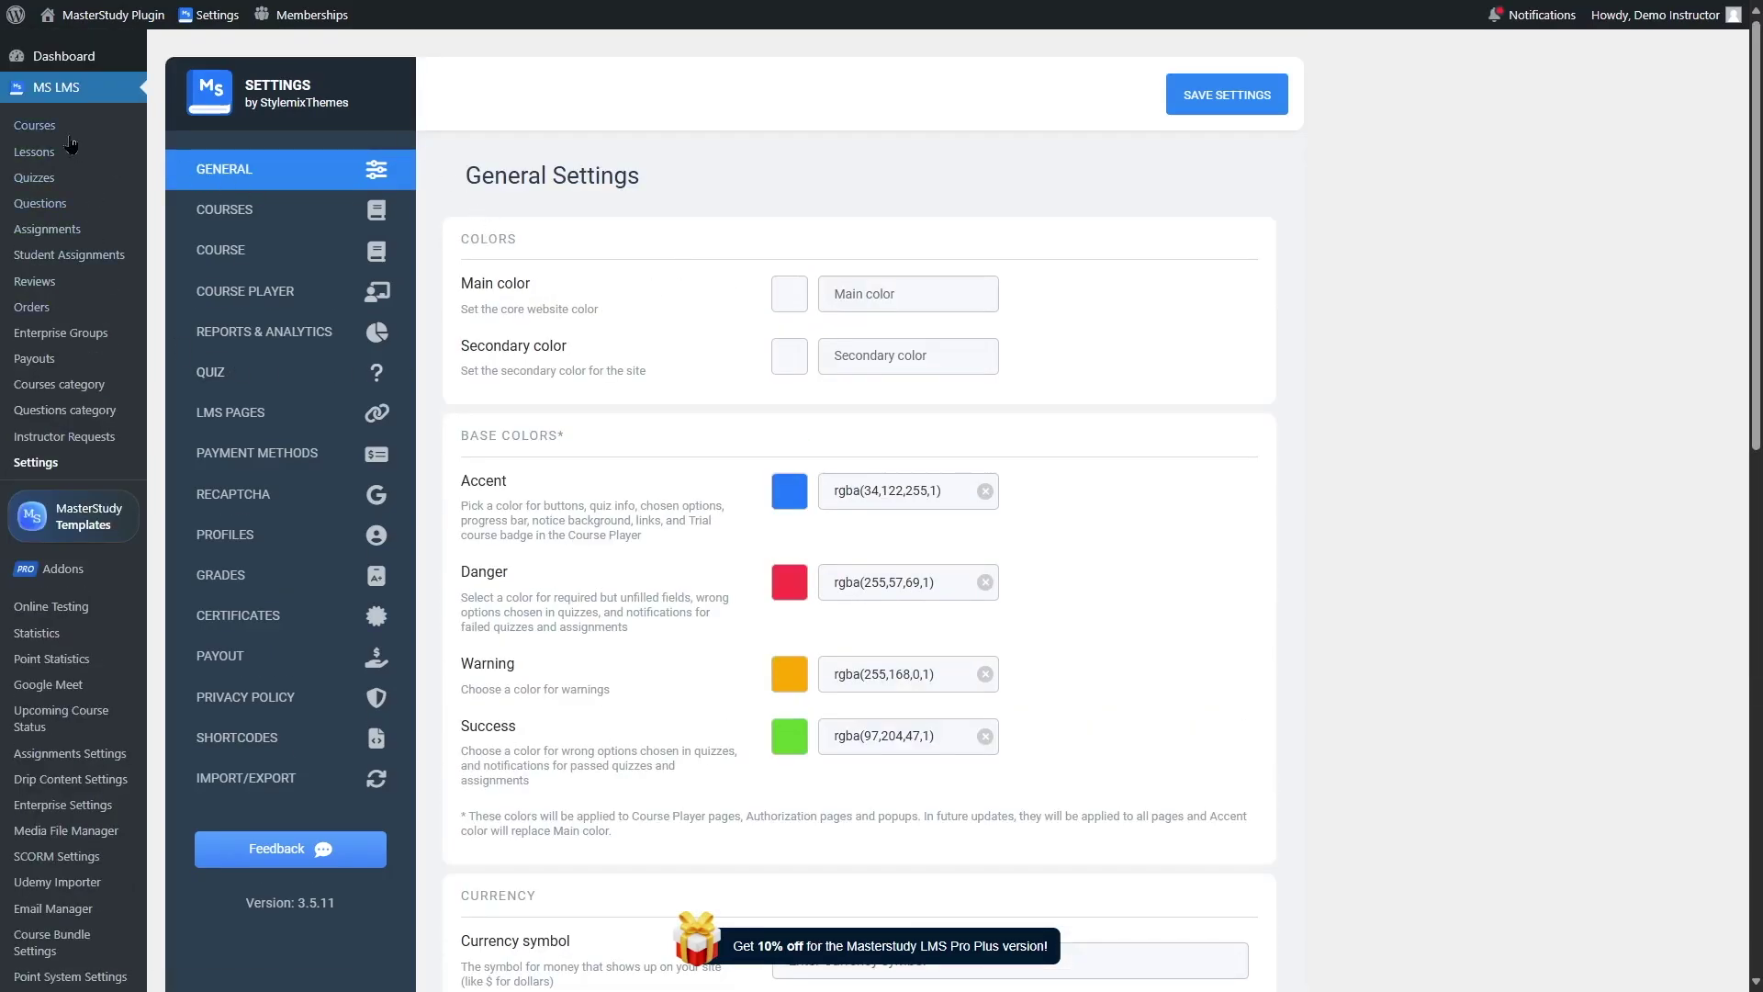
Add a new course from the MS LMS course list and name it Test Course
left_click(37, 129)
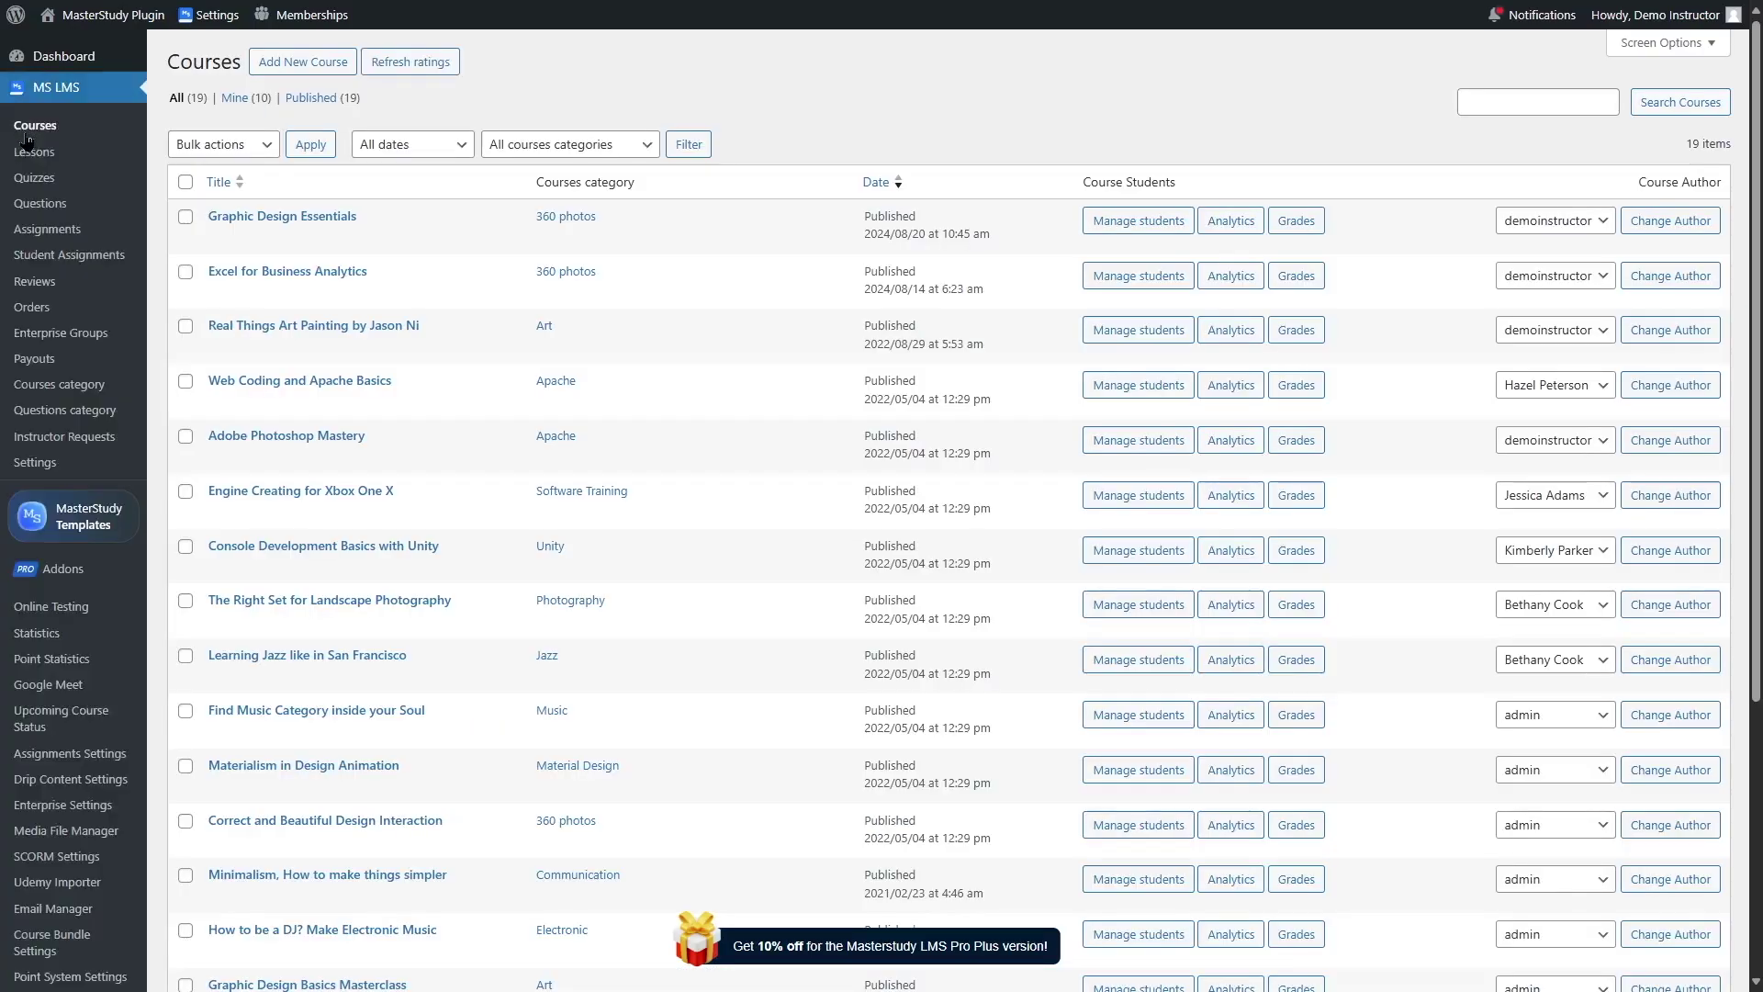
left_click(299, 73)
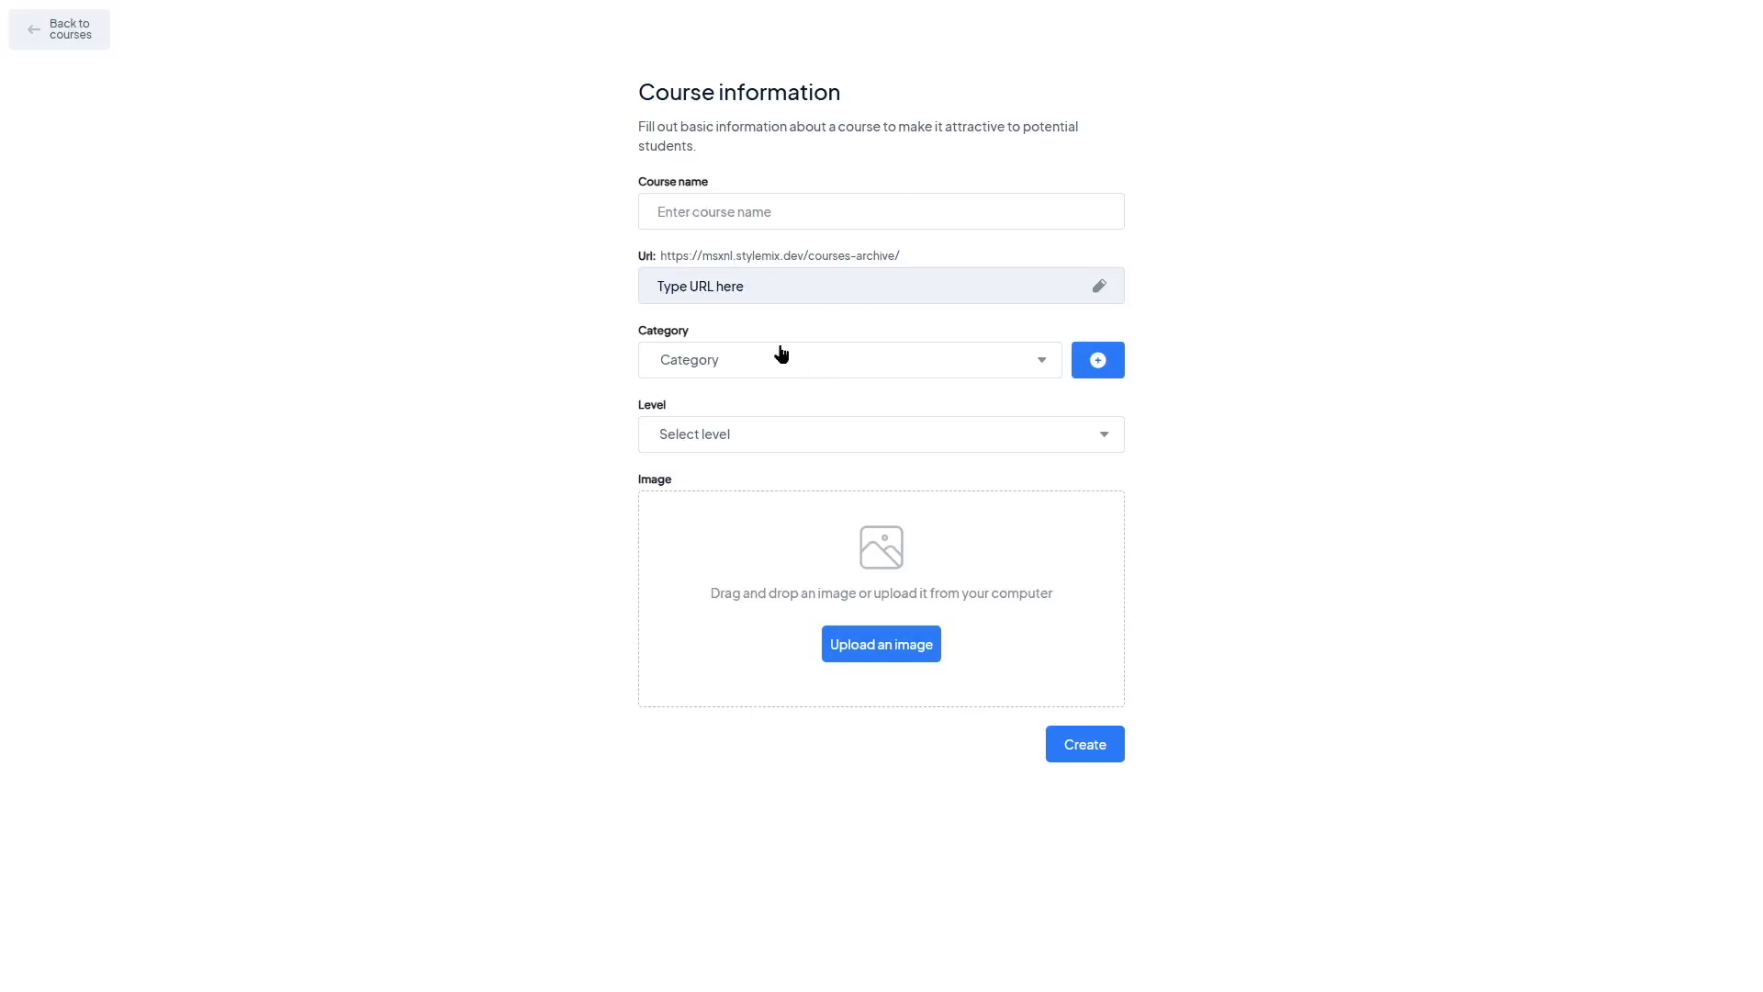
left_click(735, 221)
type("Test Course")
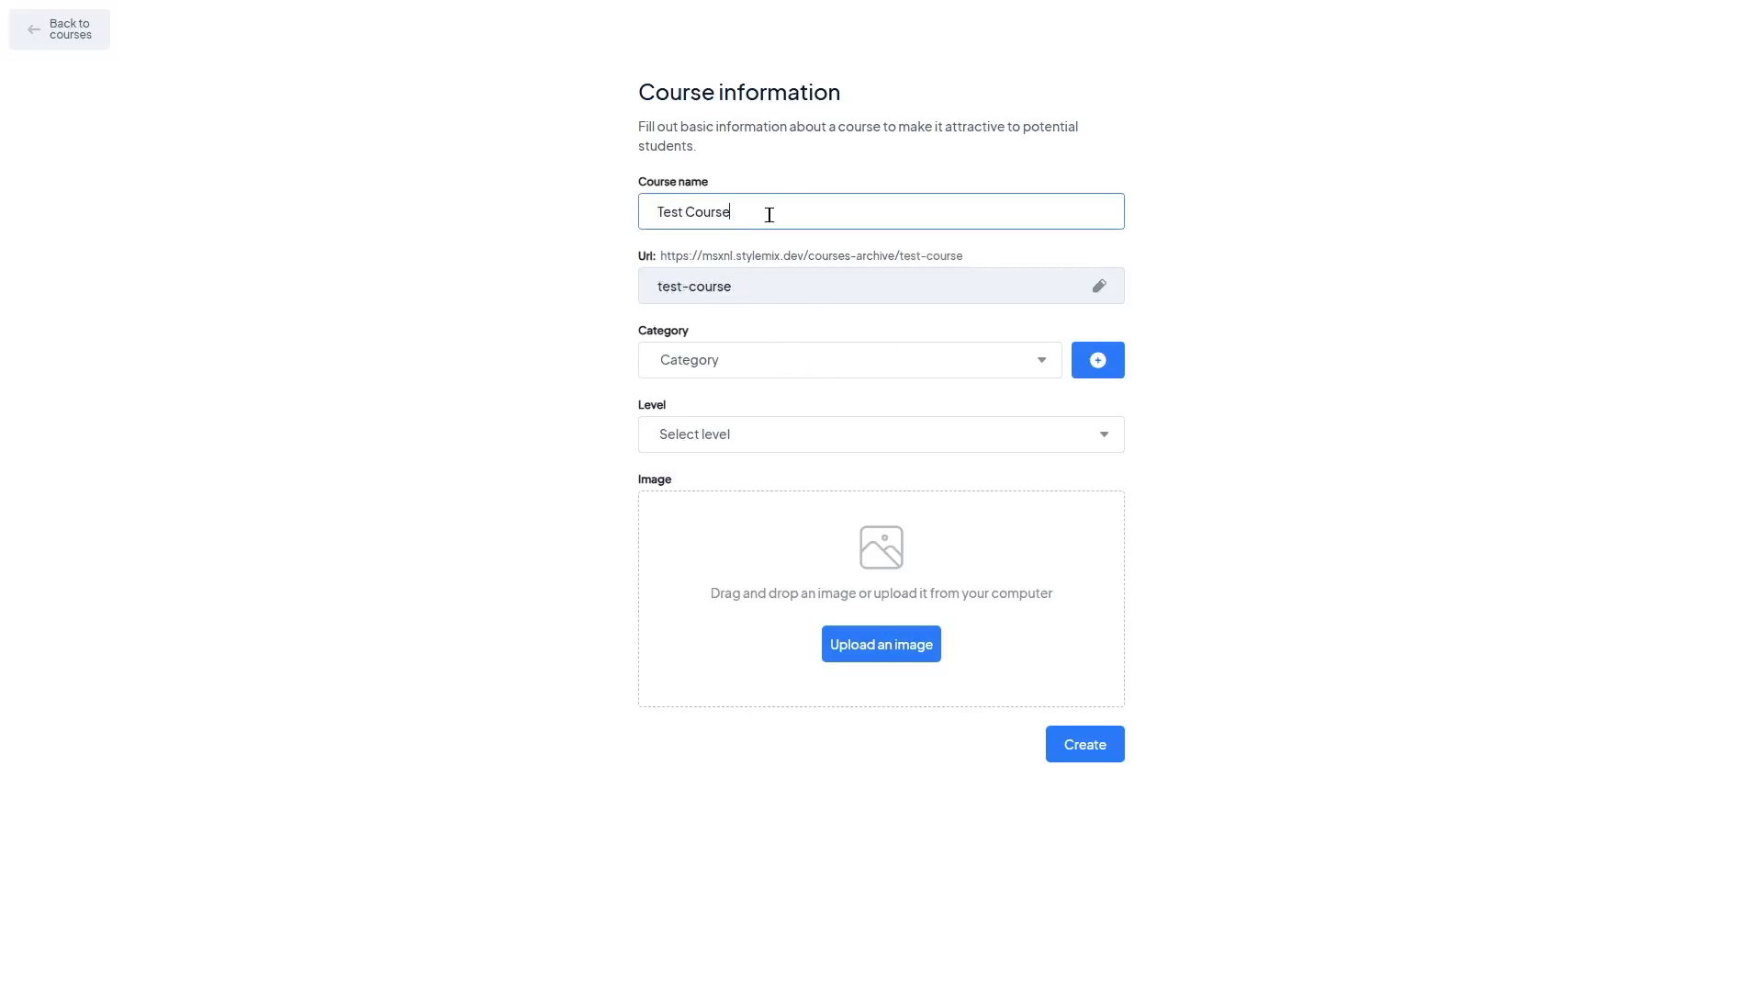
left_click(848, 360)
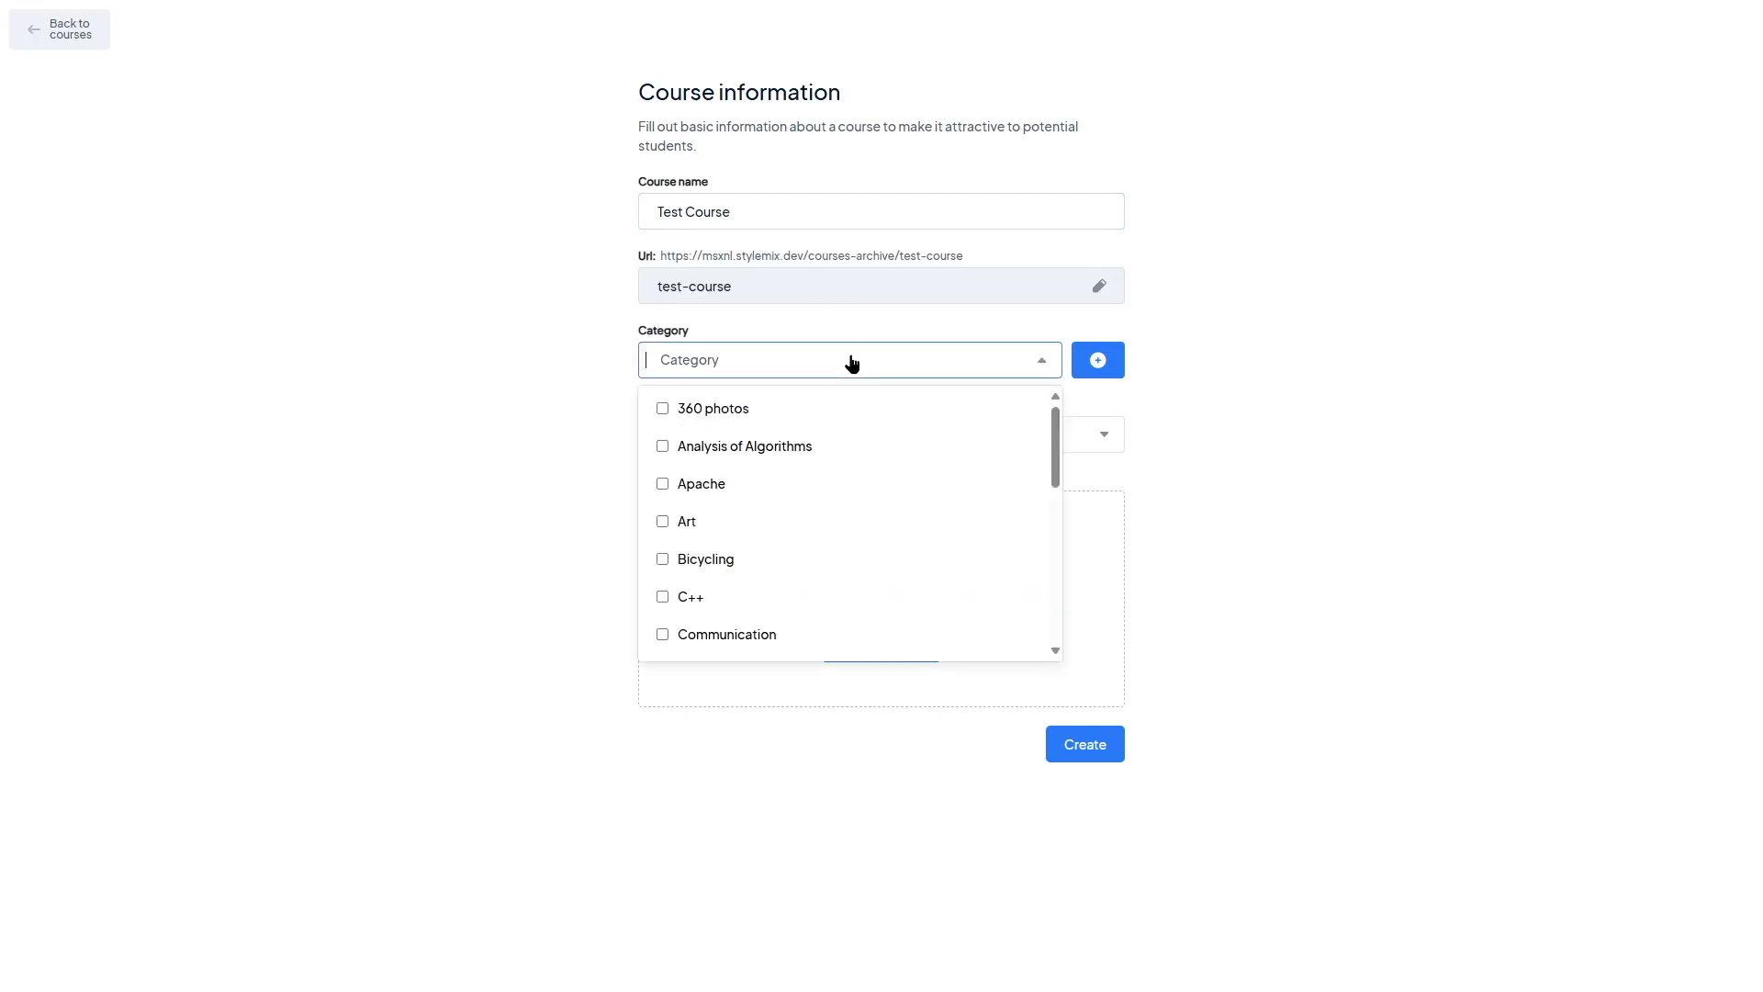
scroll(842, 457, "down", 5)
scroll(826, 515, "up", 10)
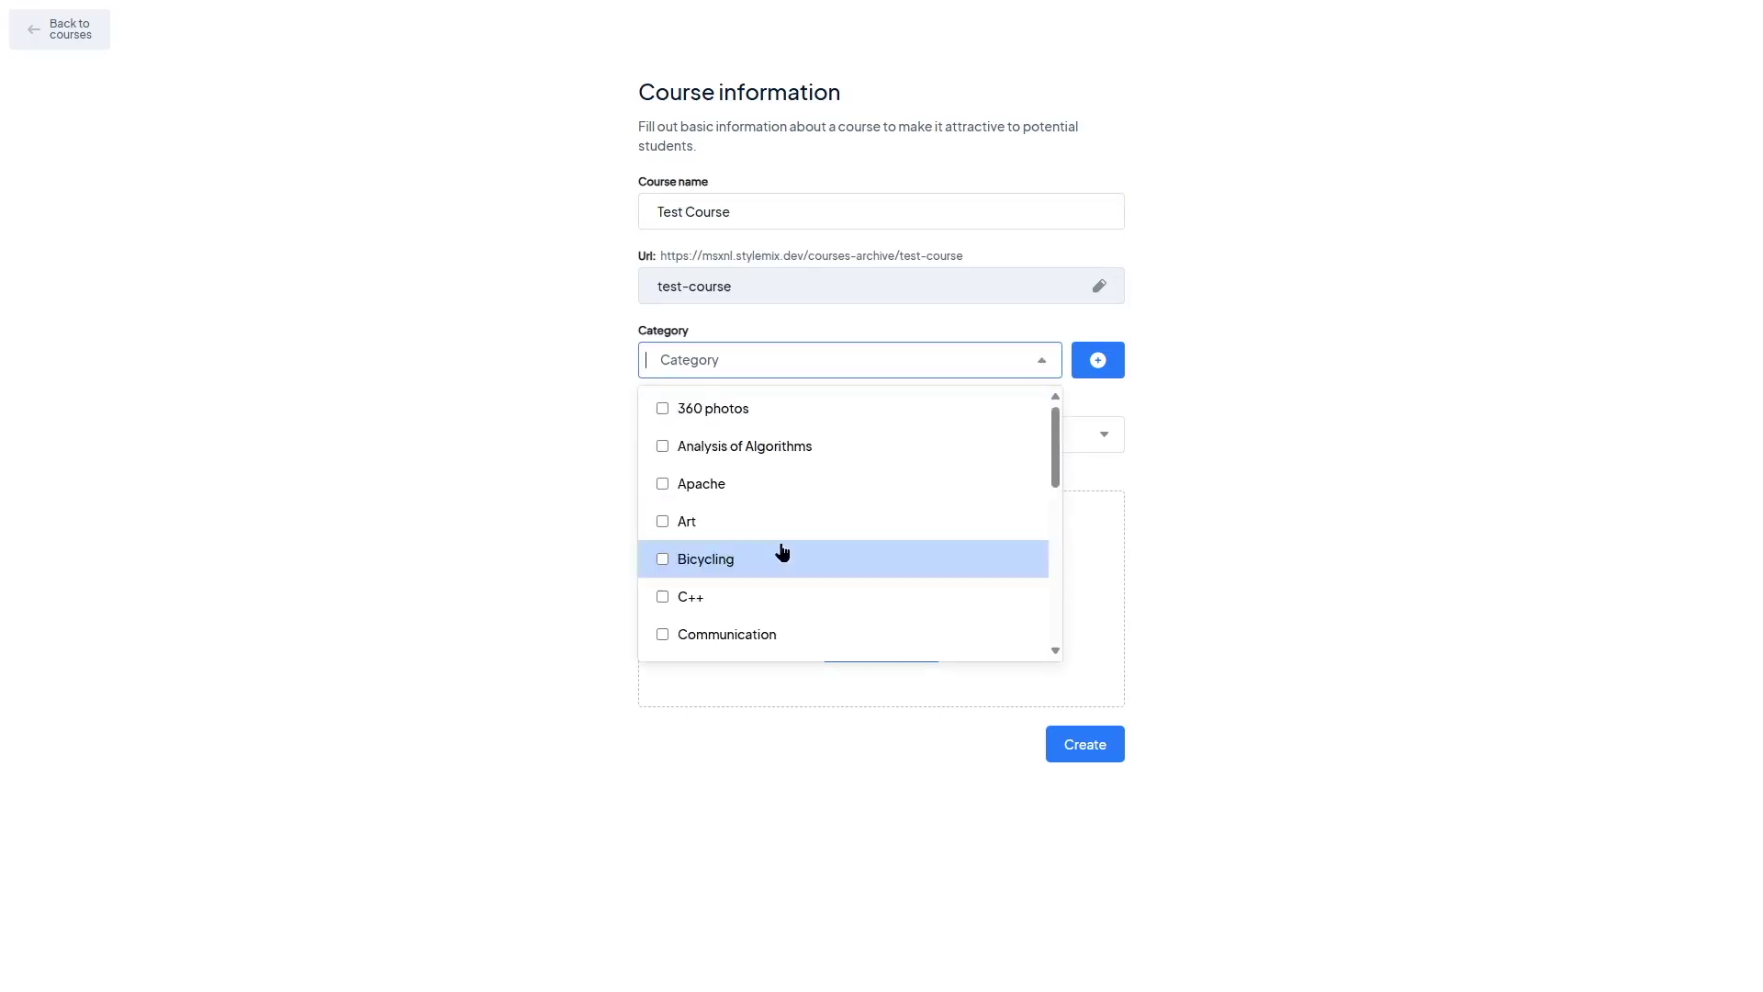
left_click(1407, 273)
Create a new category named Test Category without a parent for the course and set the course level to Beginner
left_click(1097, 360)
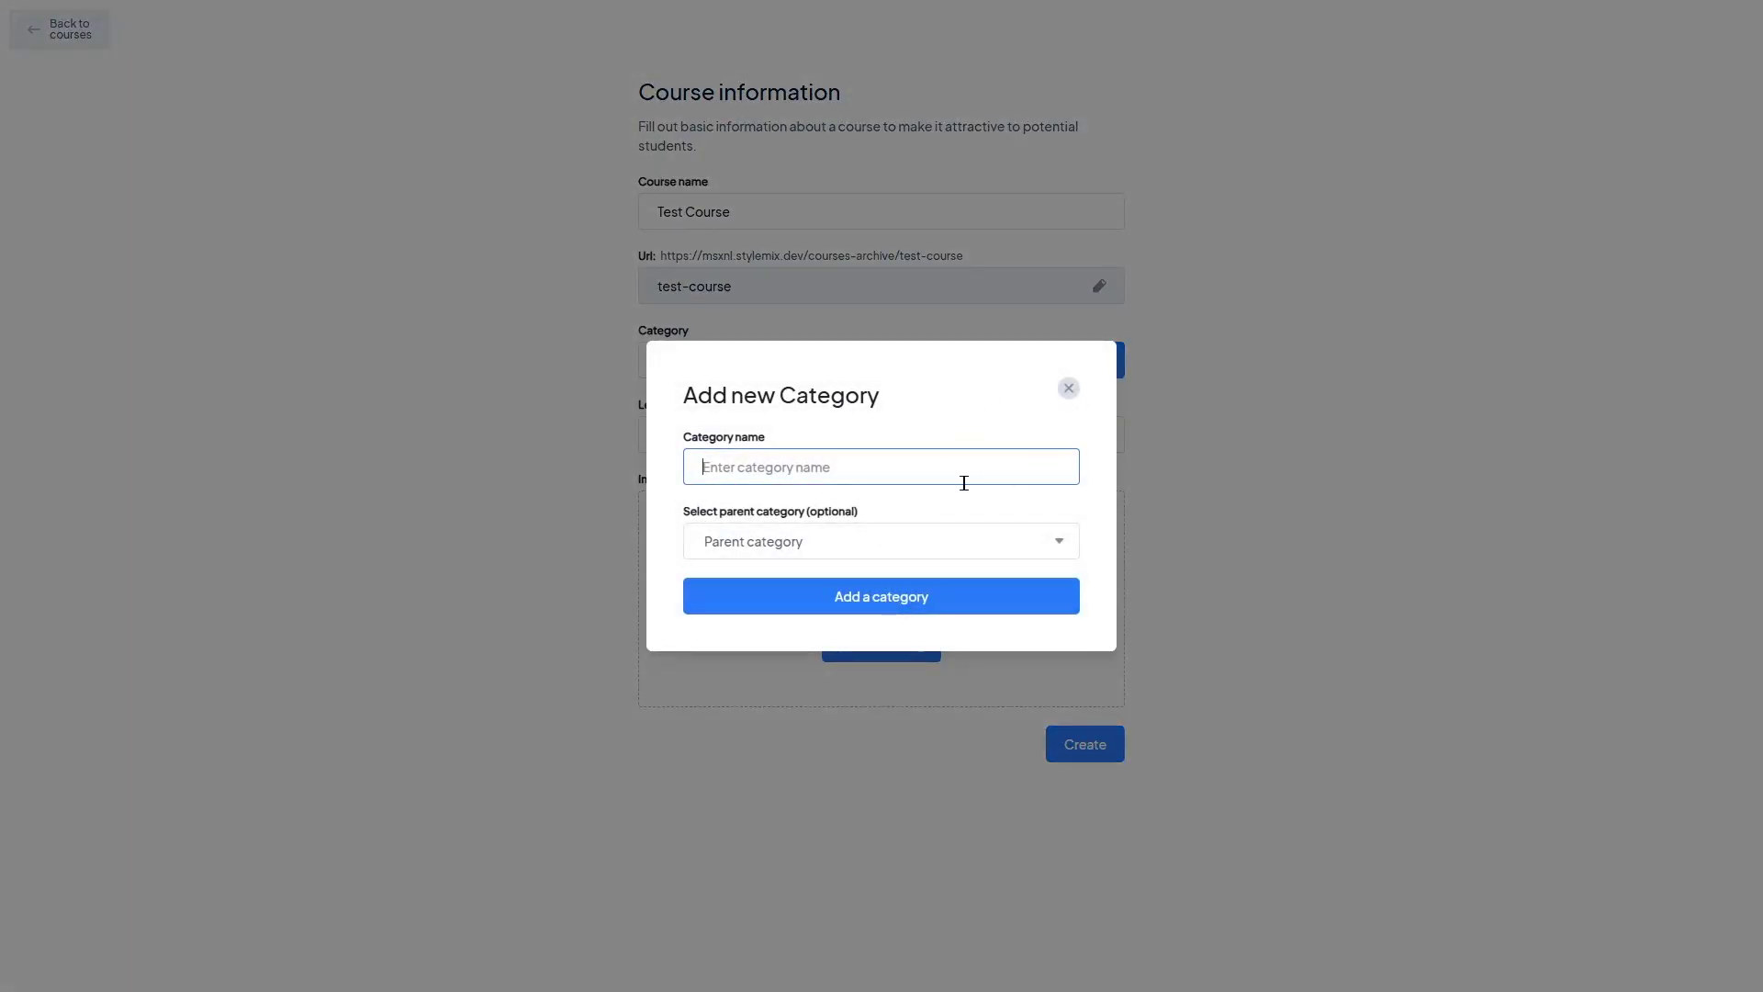
type("Test Category")
left_click(818, 551)
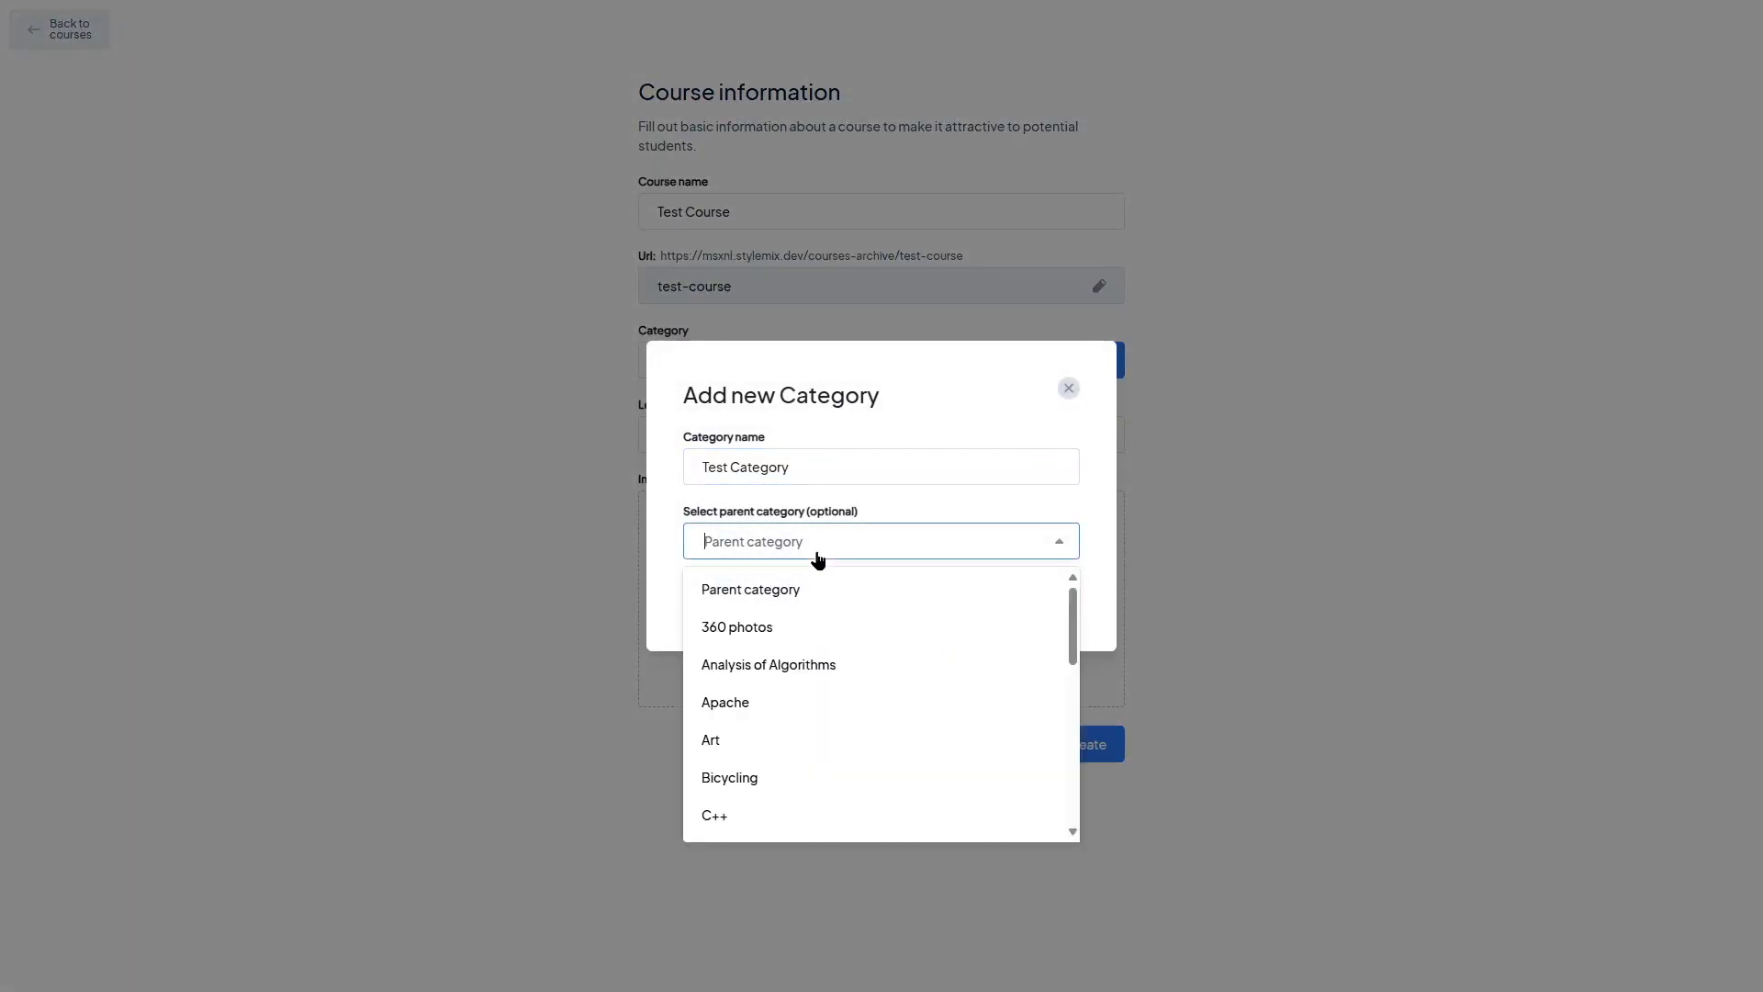
left_click(1091, 504)
left_click(841, 608)
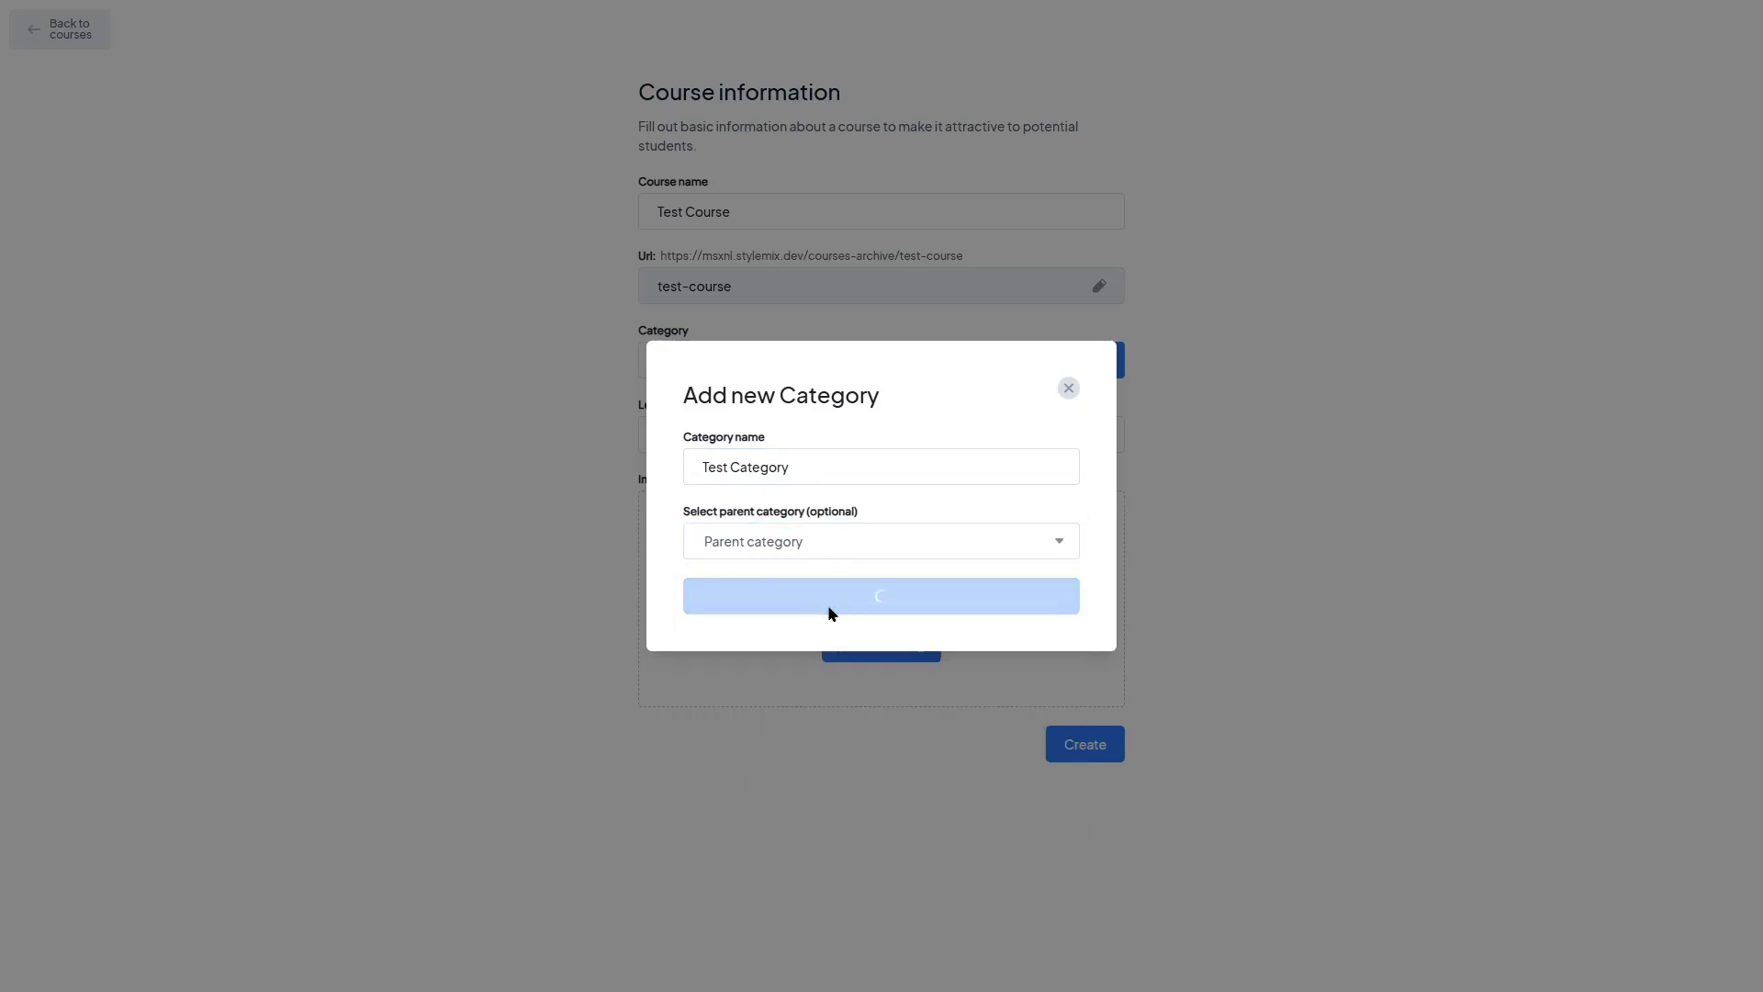
left_click(893, 610)
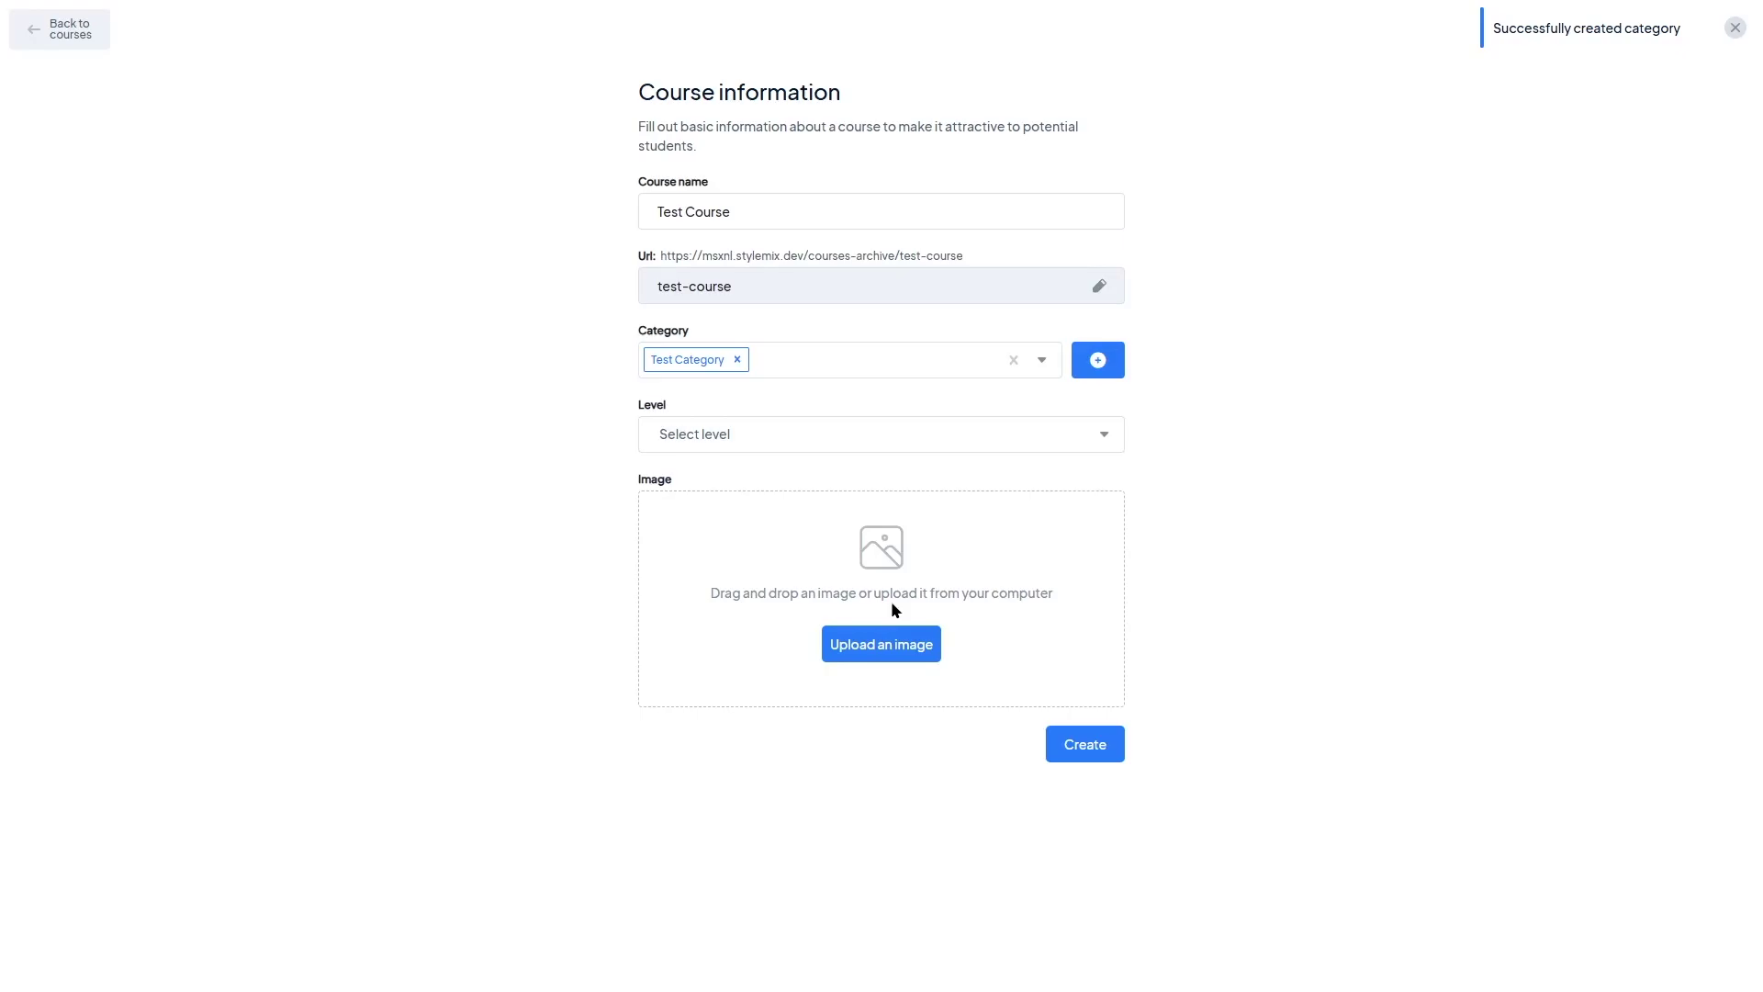
left_click(764, 439)
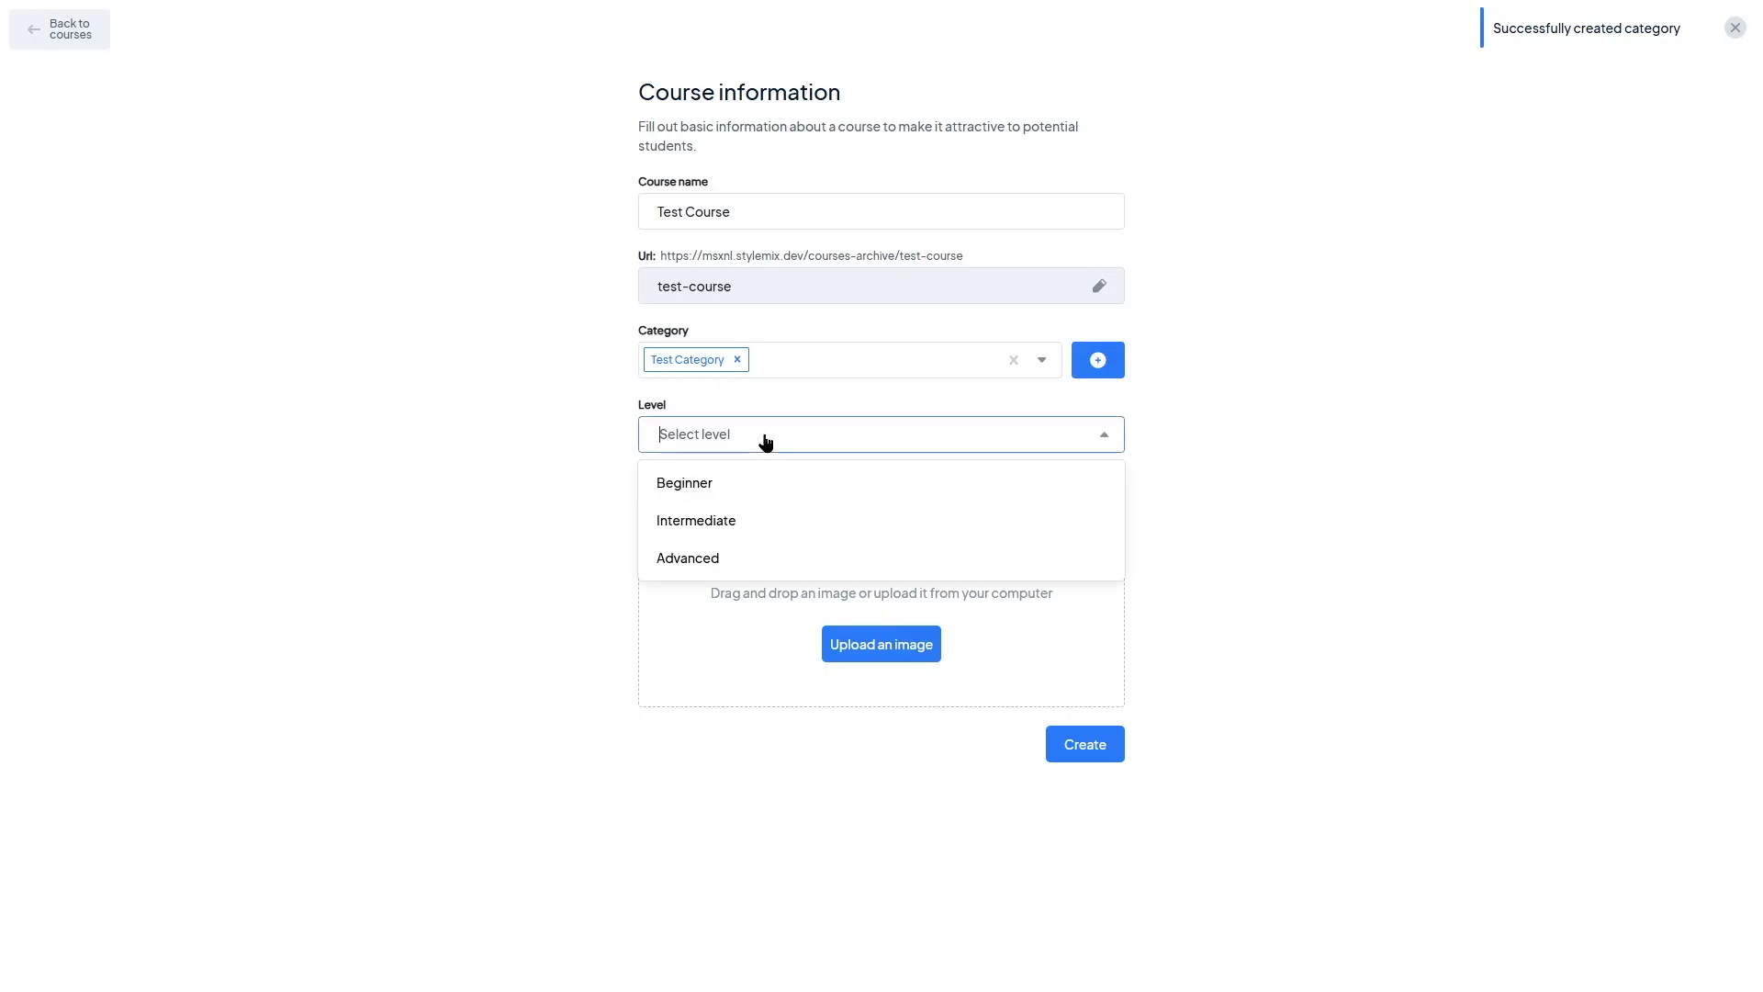
left_click(724, 488)
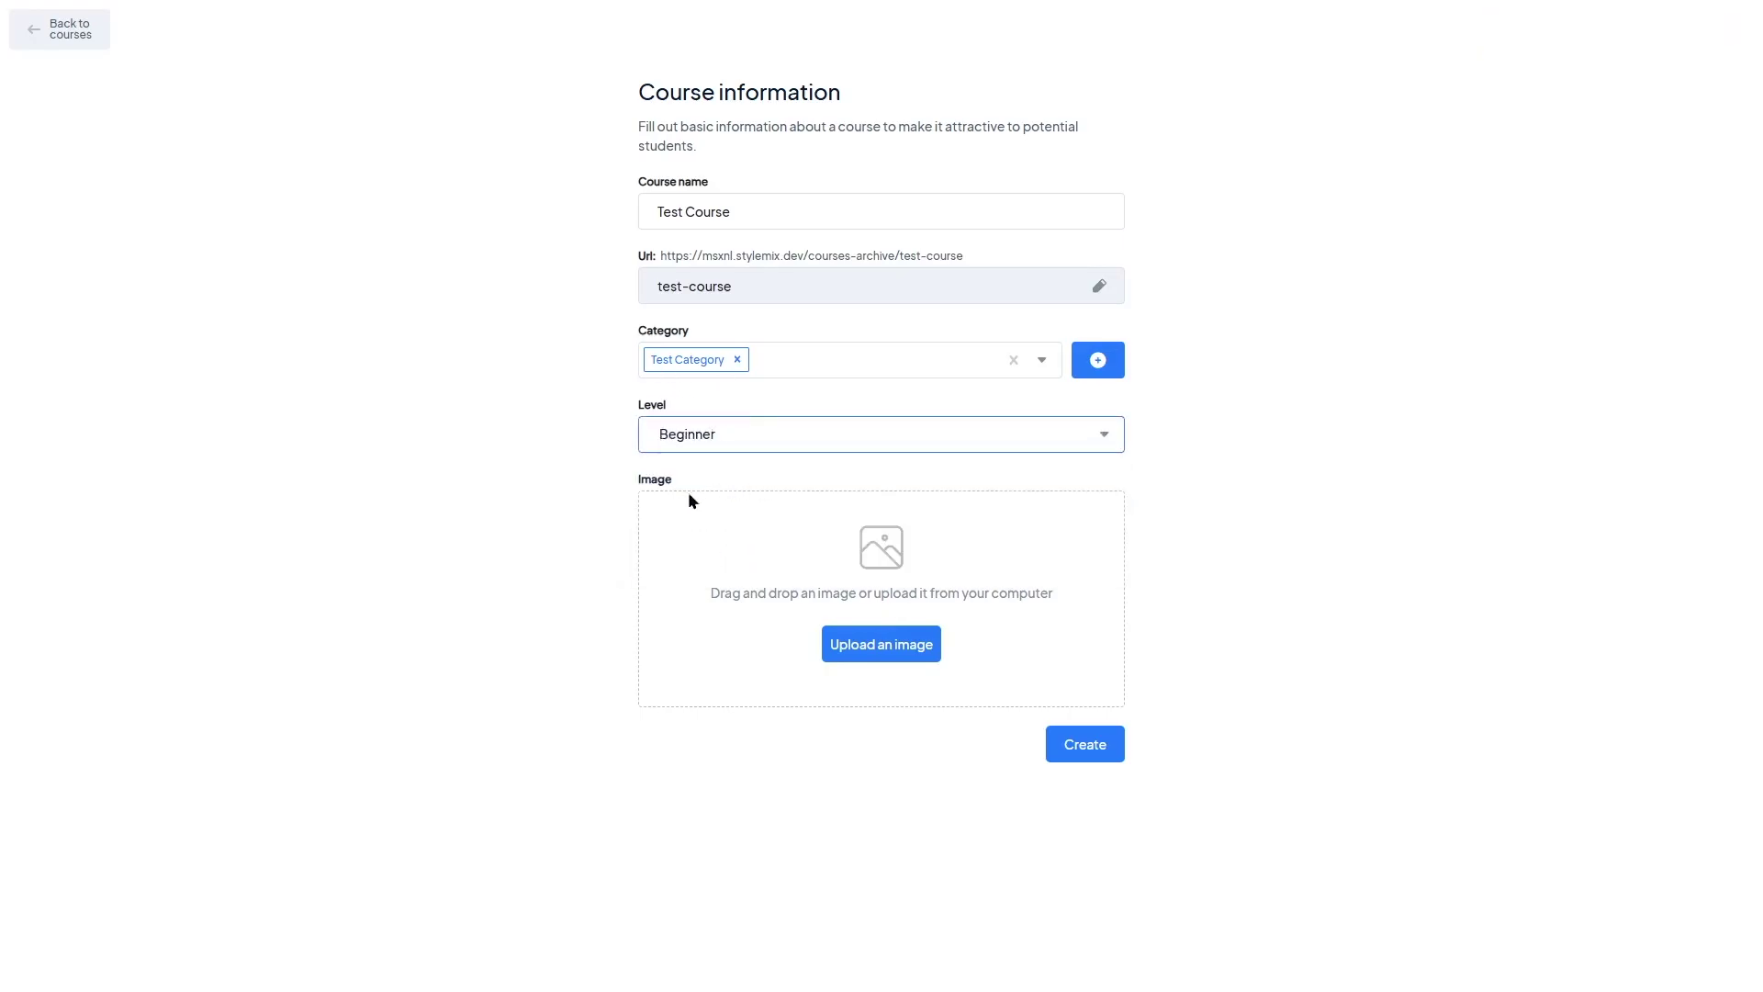
Use the camera image with the purple background from the media gallery as the course image and create the course
left_click(845, 643)
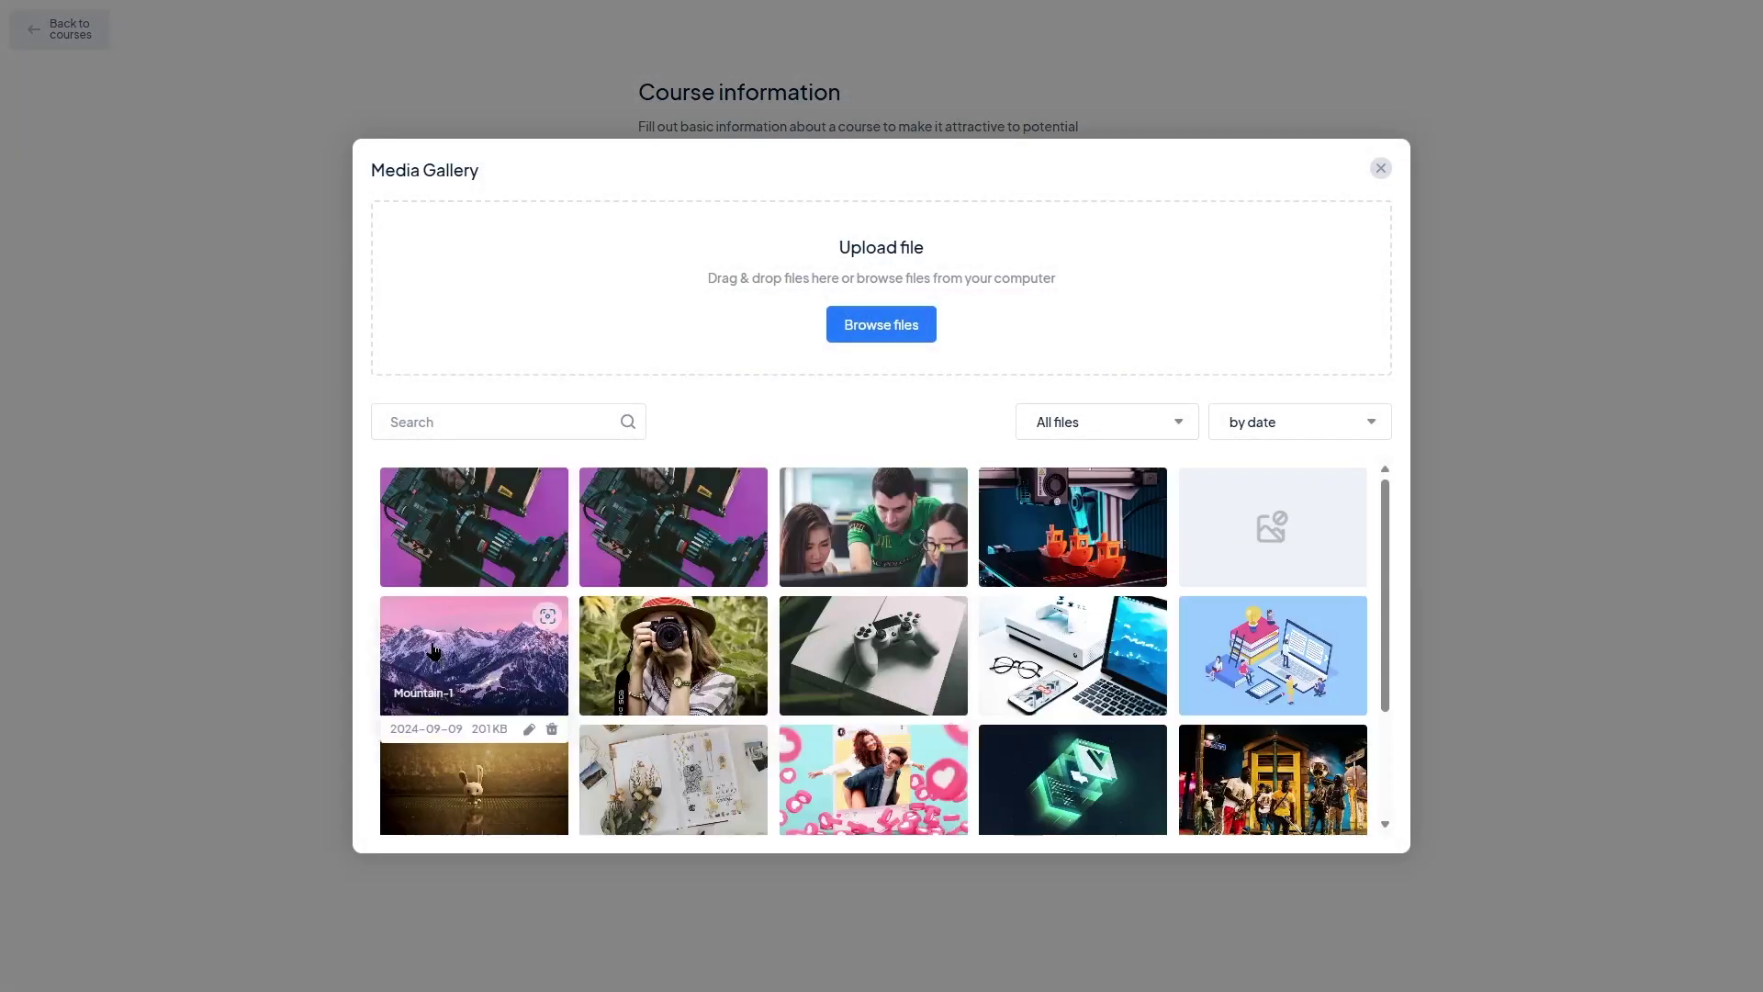
left_click(459, 547)
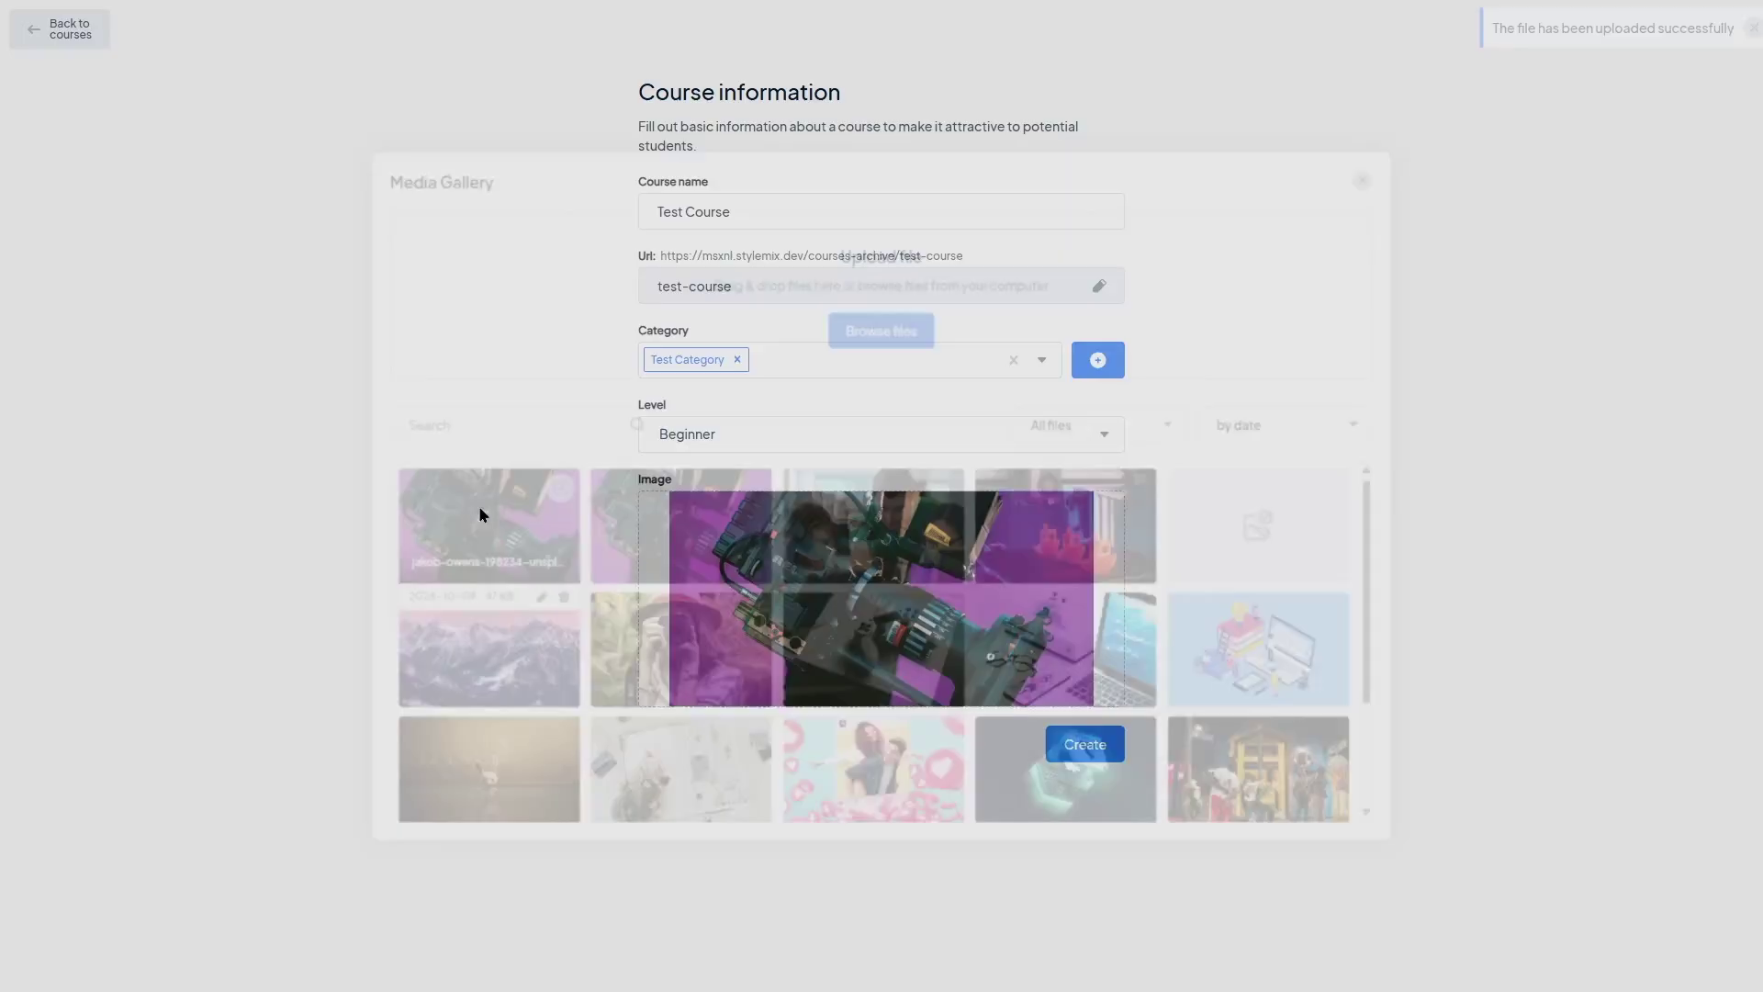
left_click(1085, 743)
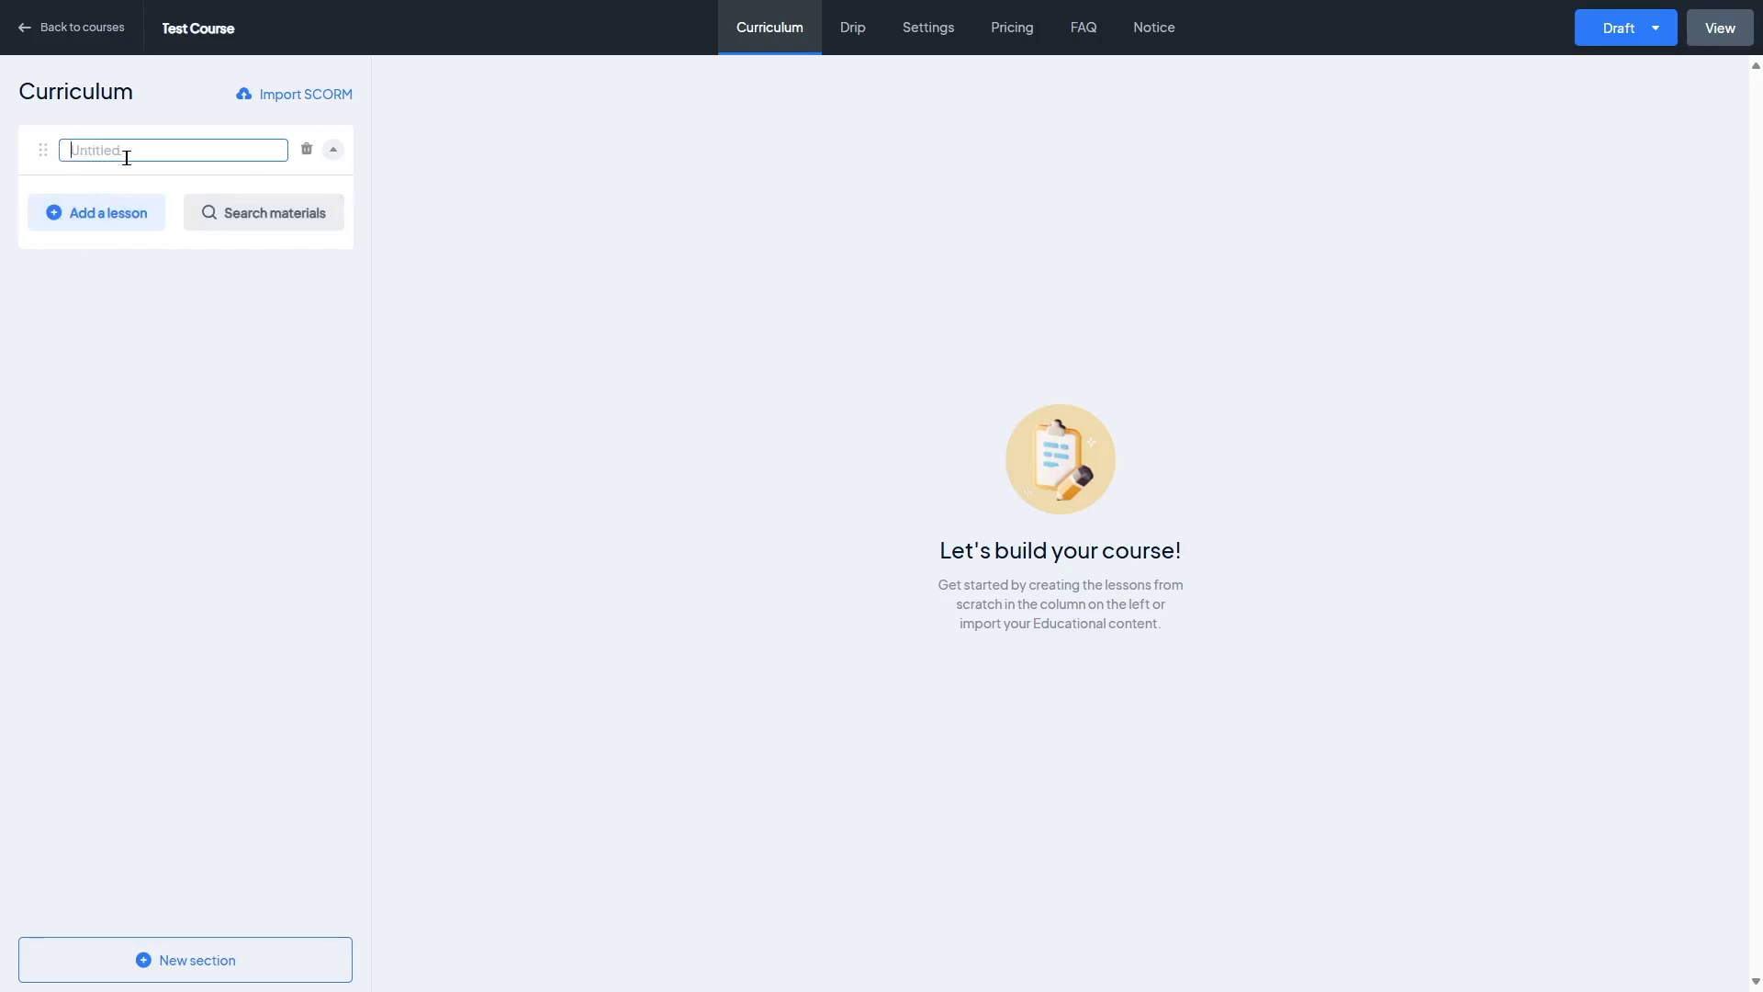
Set up Section 1, Section 2 and Section 3 in the curriculum, moving Section 1 down and back to first place
type("Section 1")
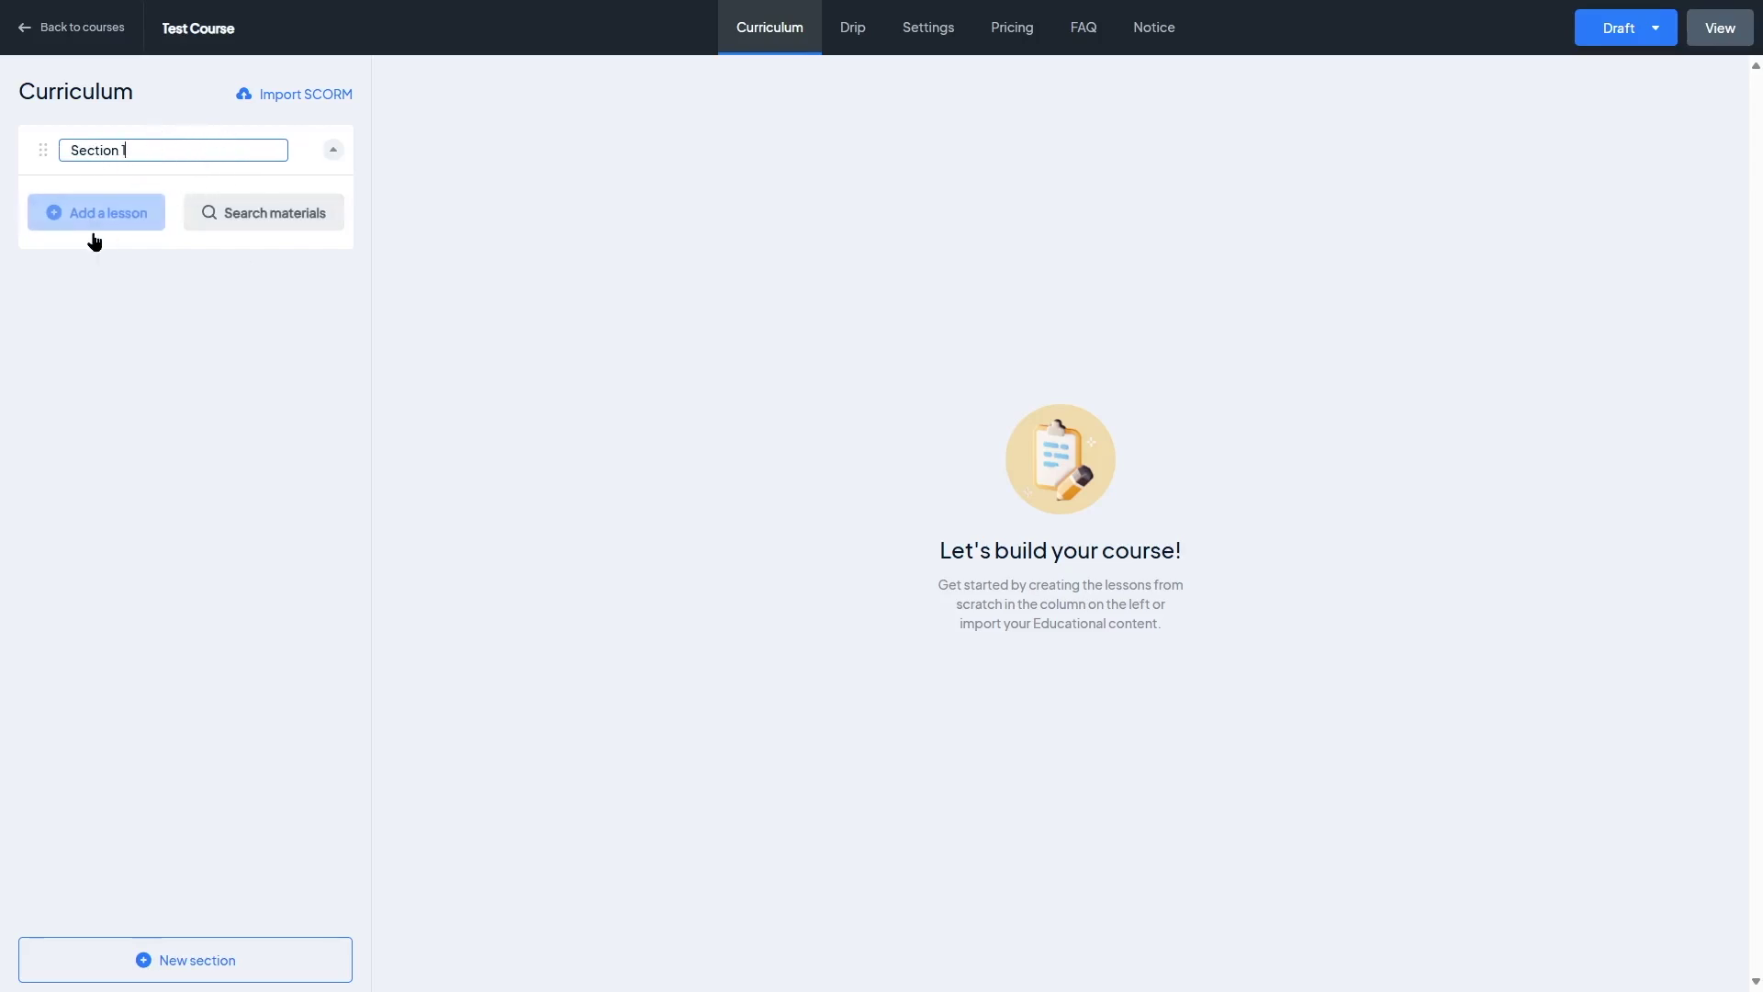
left_click(321, 273)
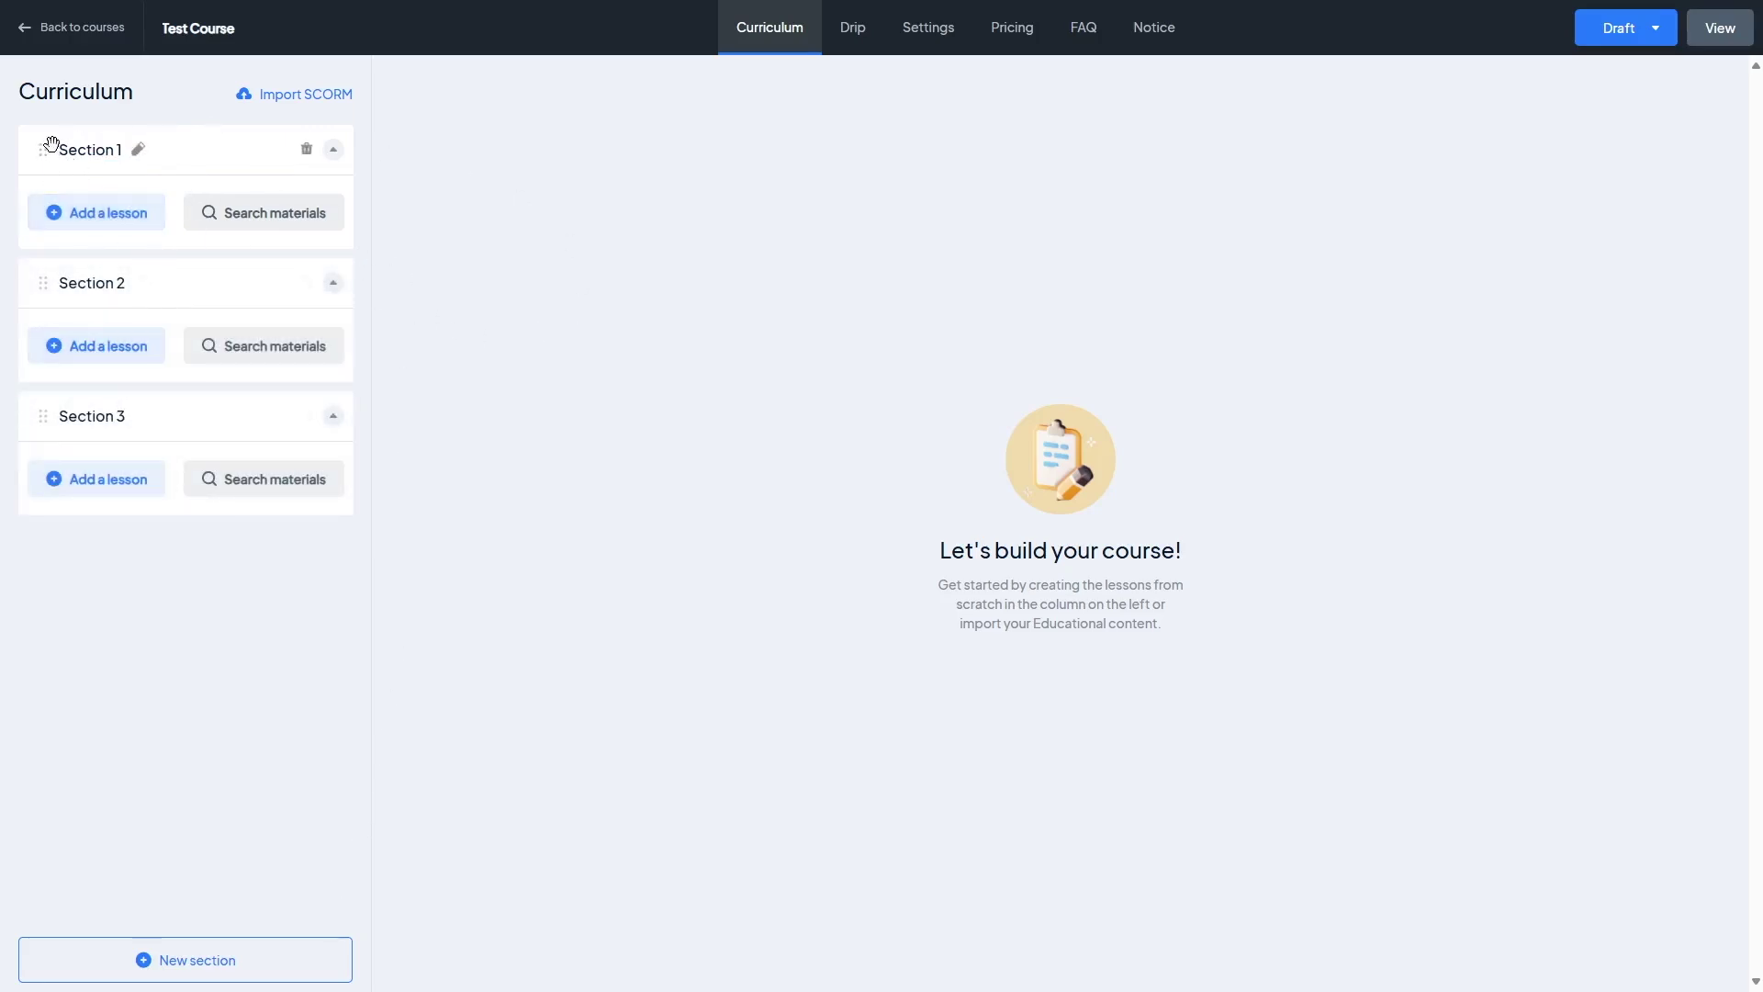
left_click_drag(43, 150, 46, 392)
left_click_drag(39, 412, 37, 156)
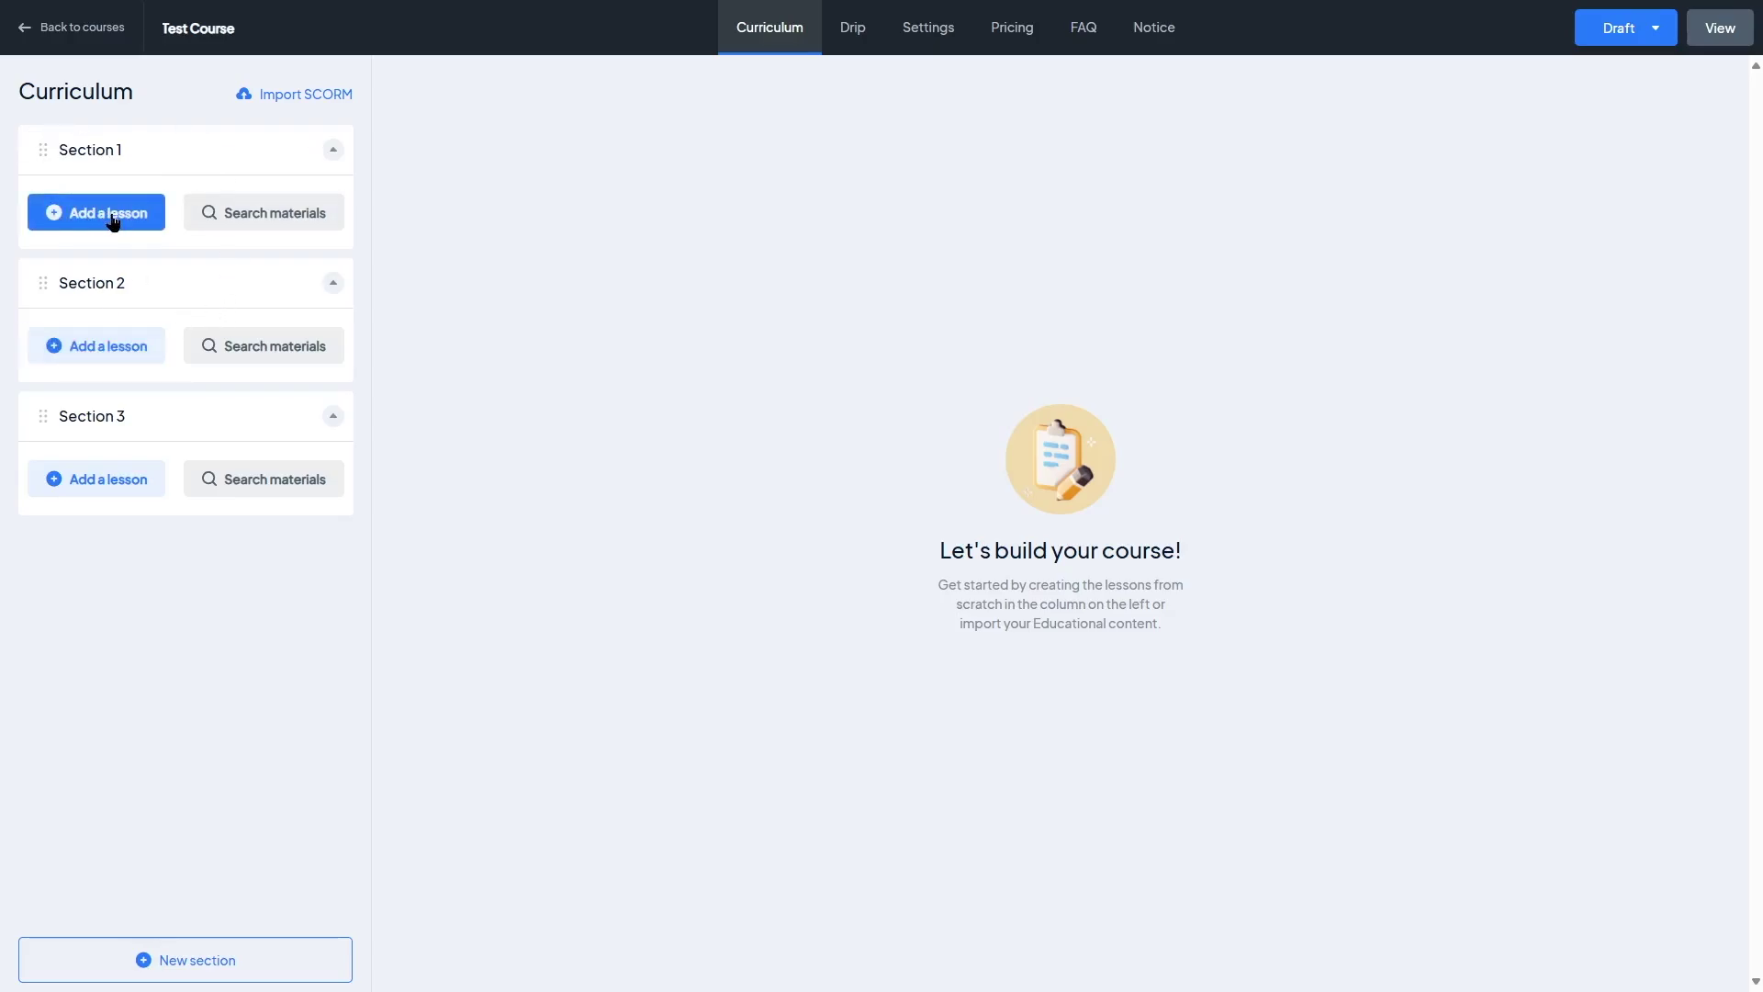
Add a text lesson named Lesson 1 to Section 1 with a lesson duration of 1 minute
left_click(70, 215)
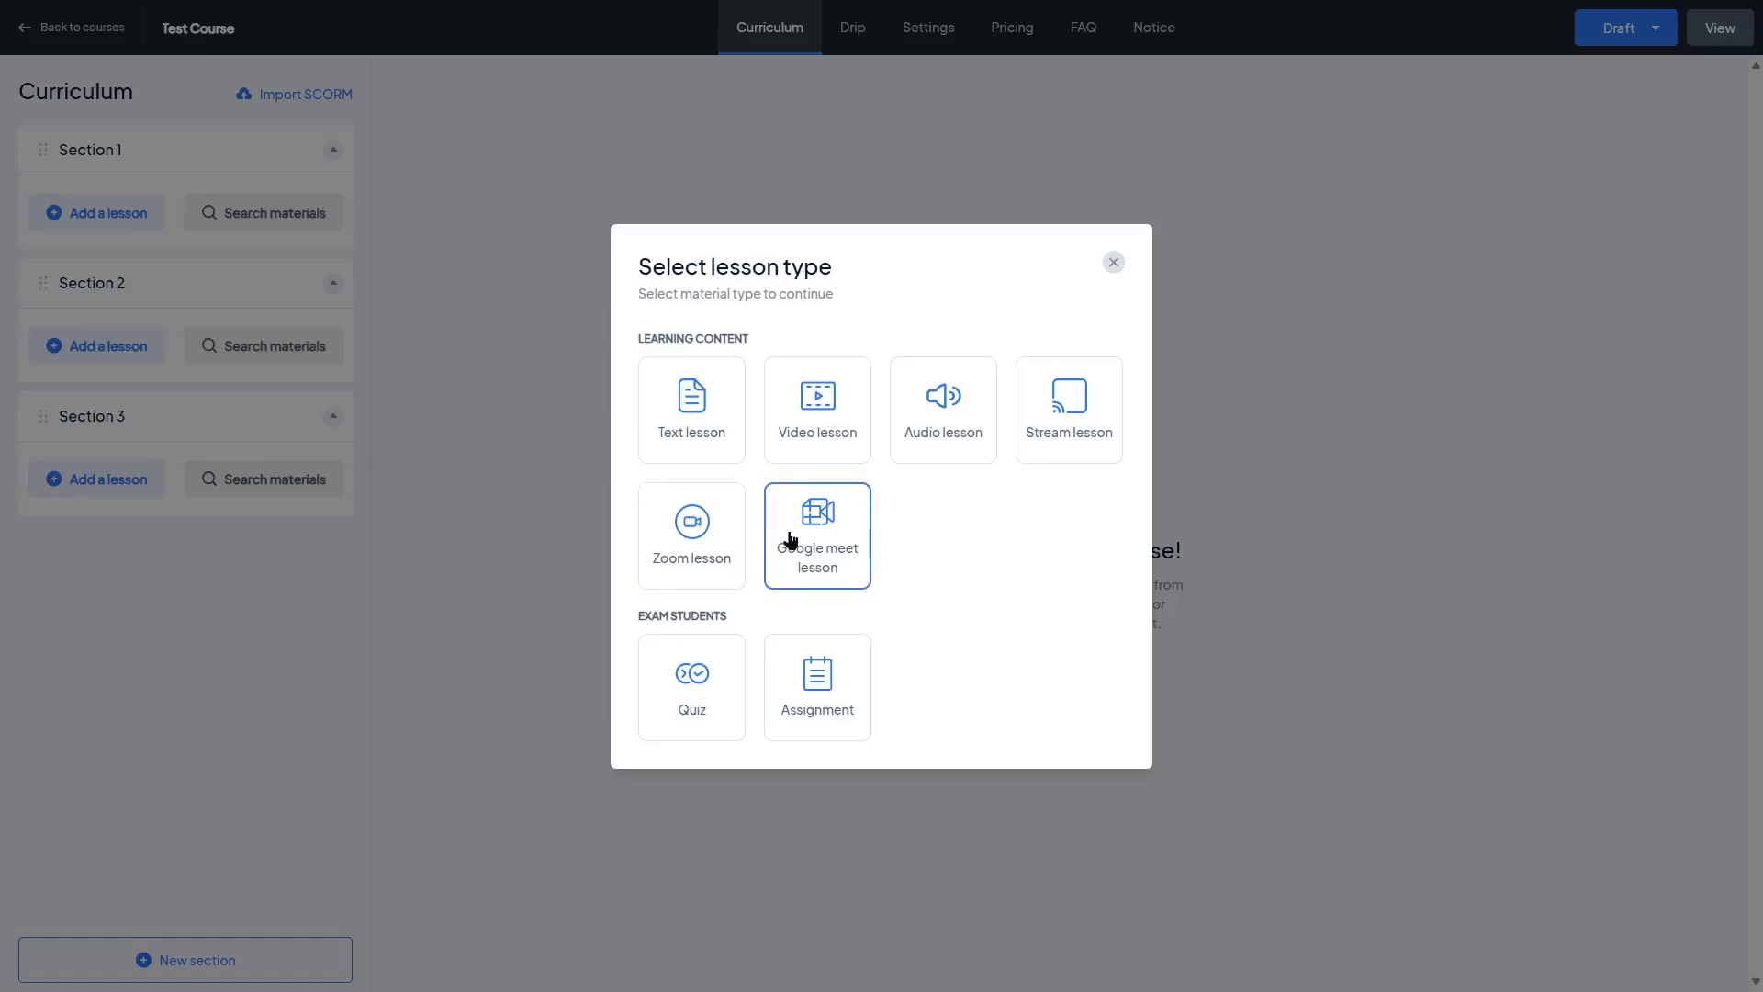
left_click(707, 425)
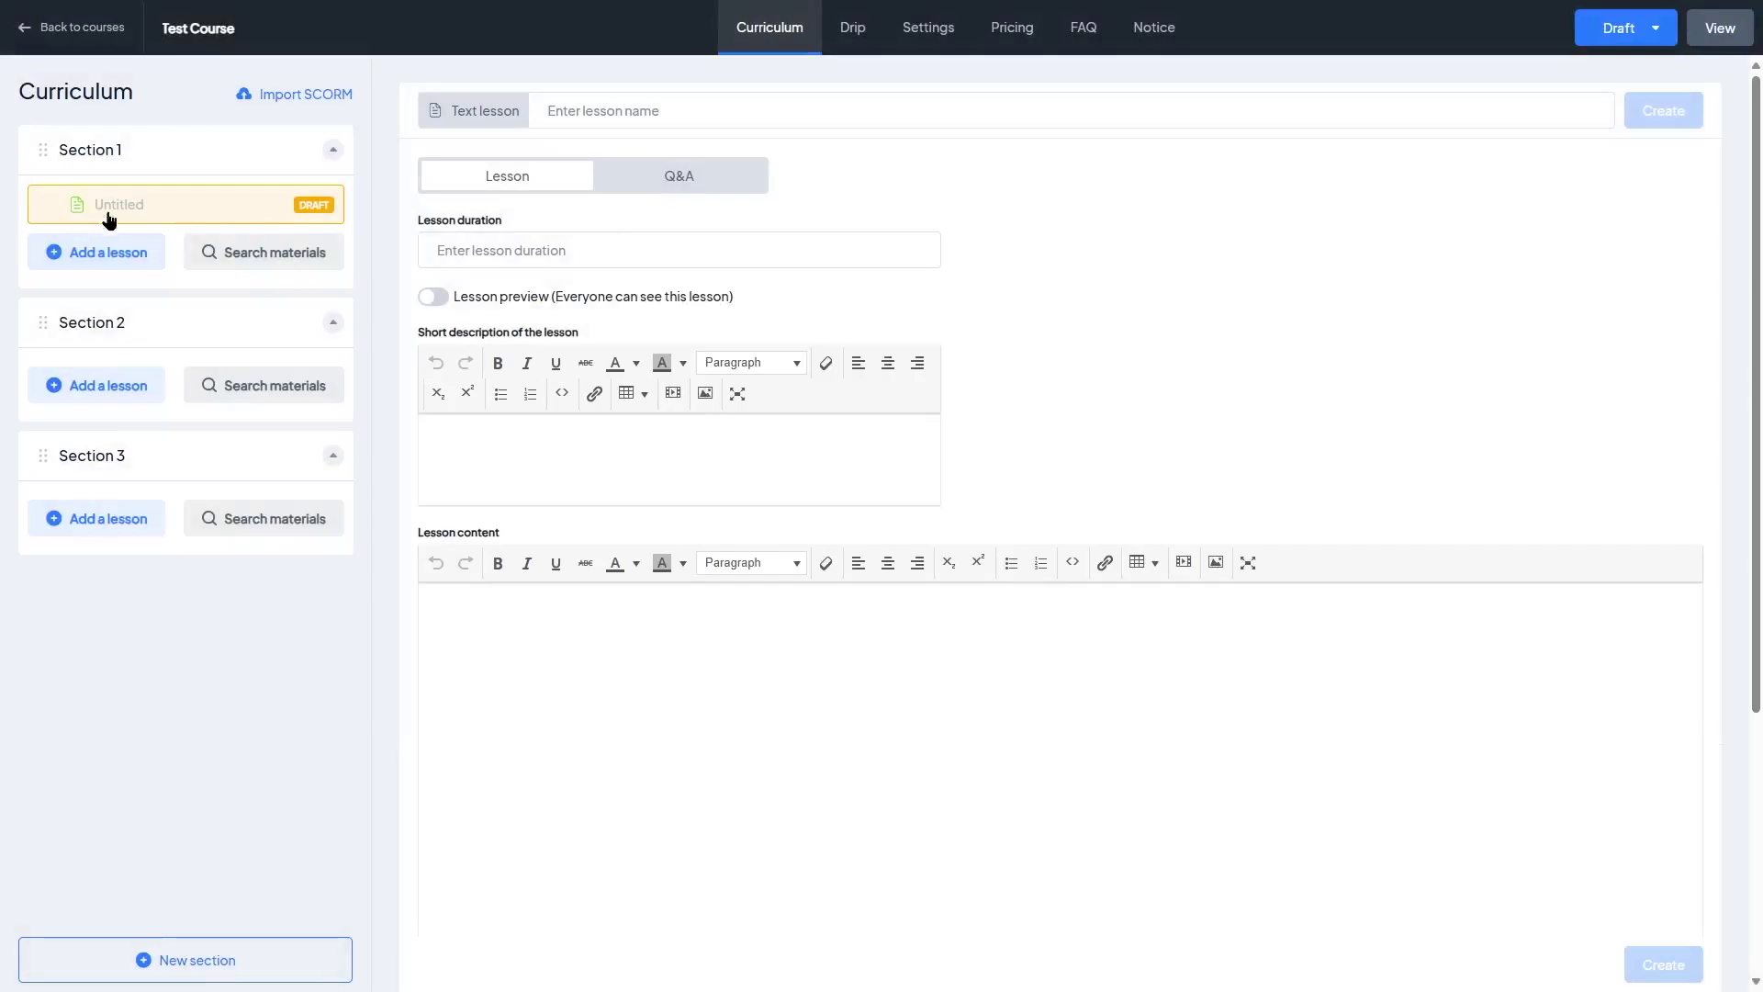
left_click(639, 112)
type("Lesson 1")
left_click(528, 254)
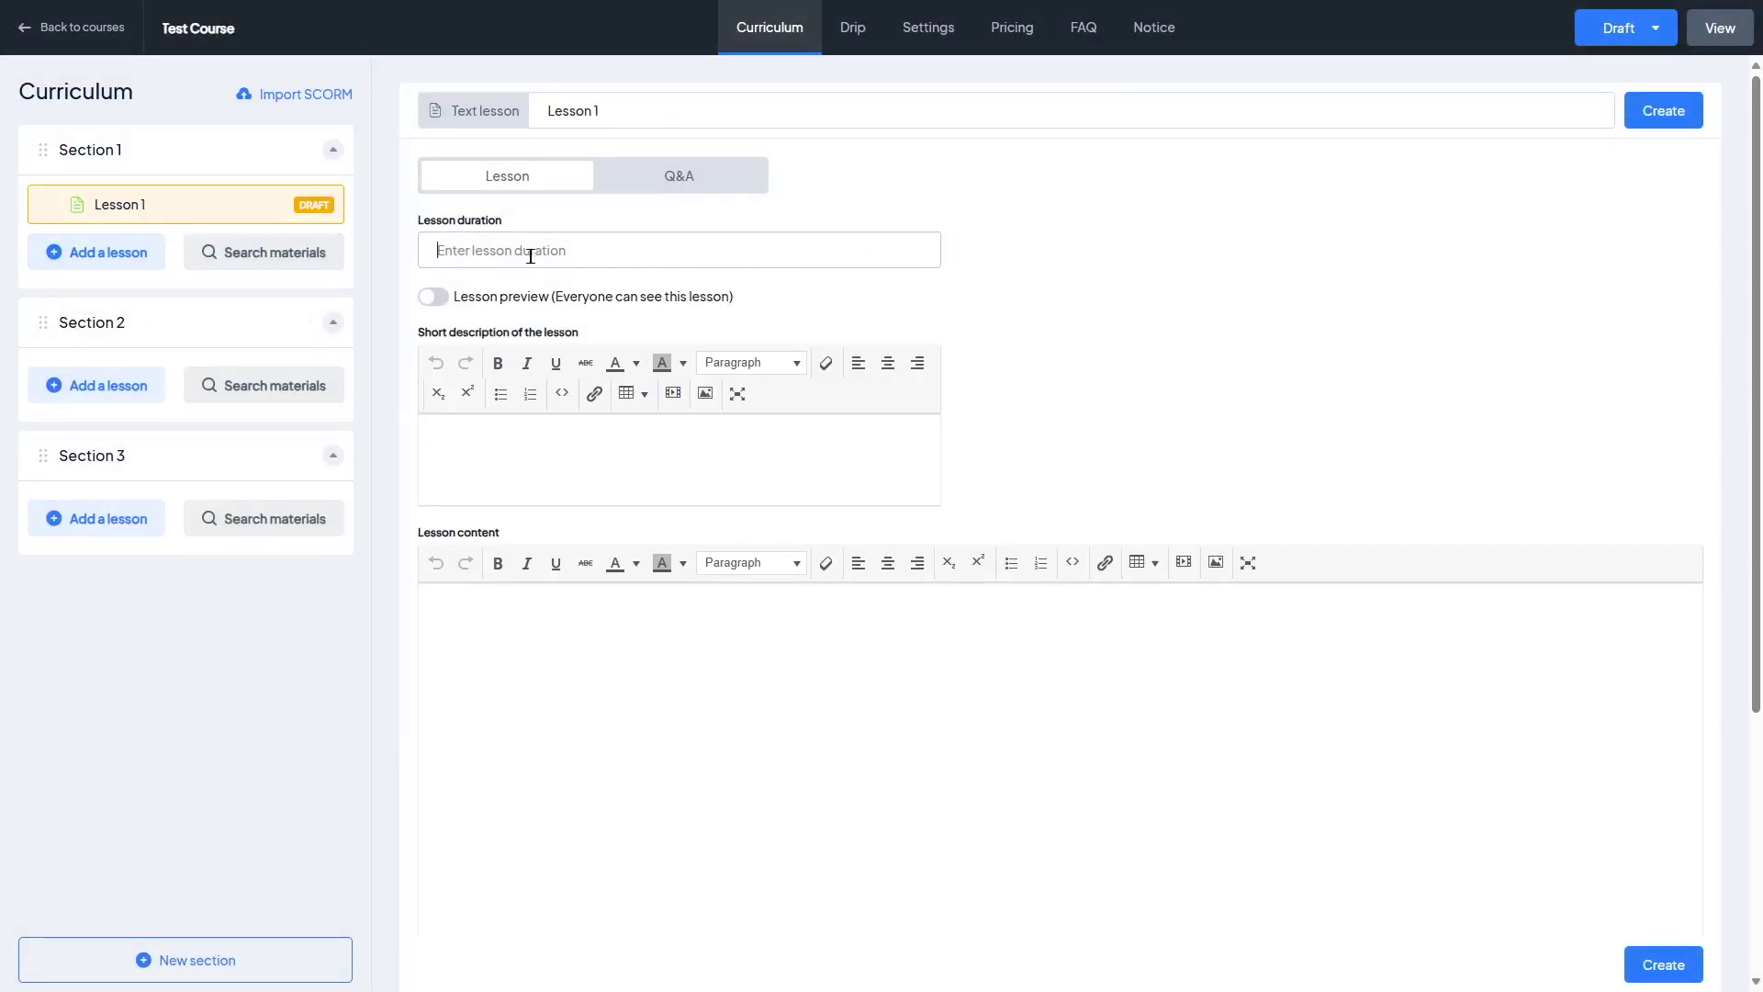
type("1 minute")
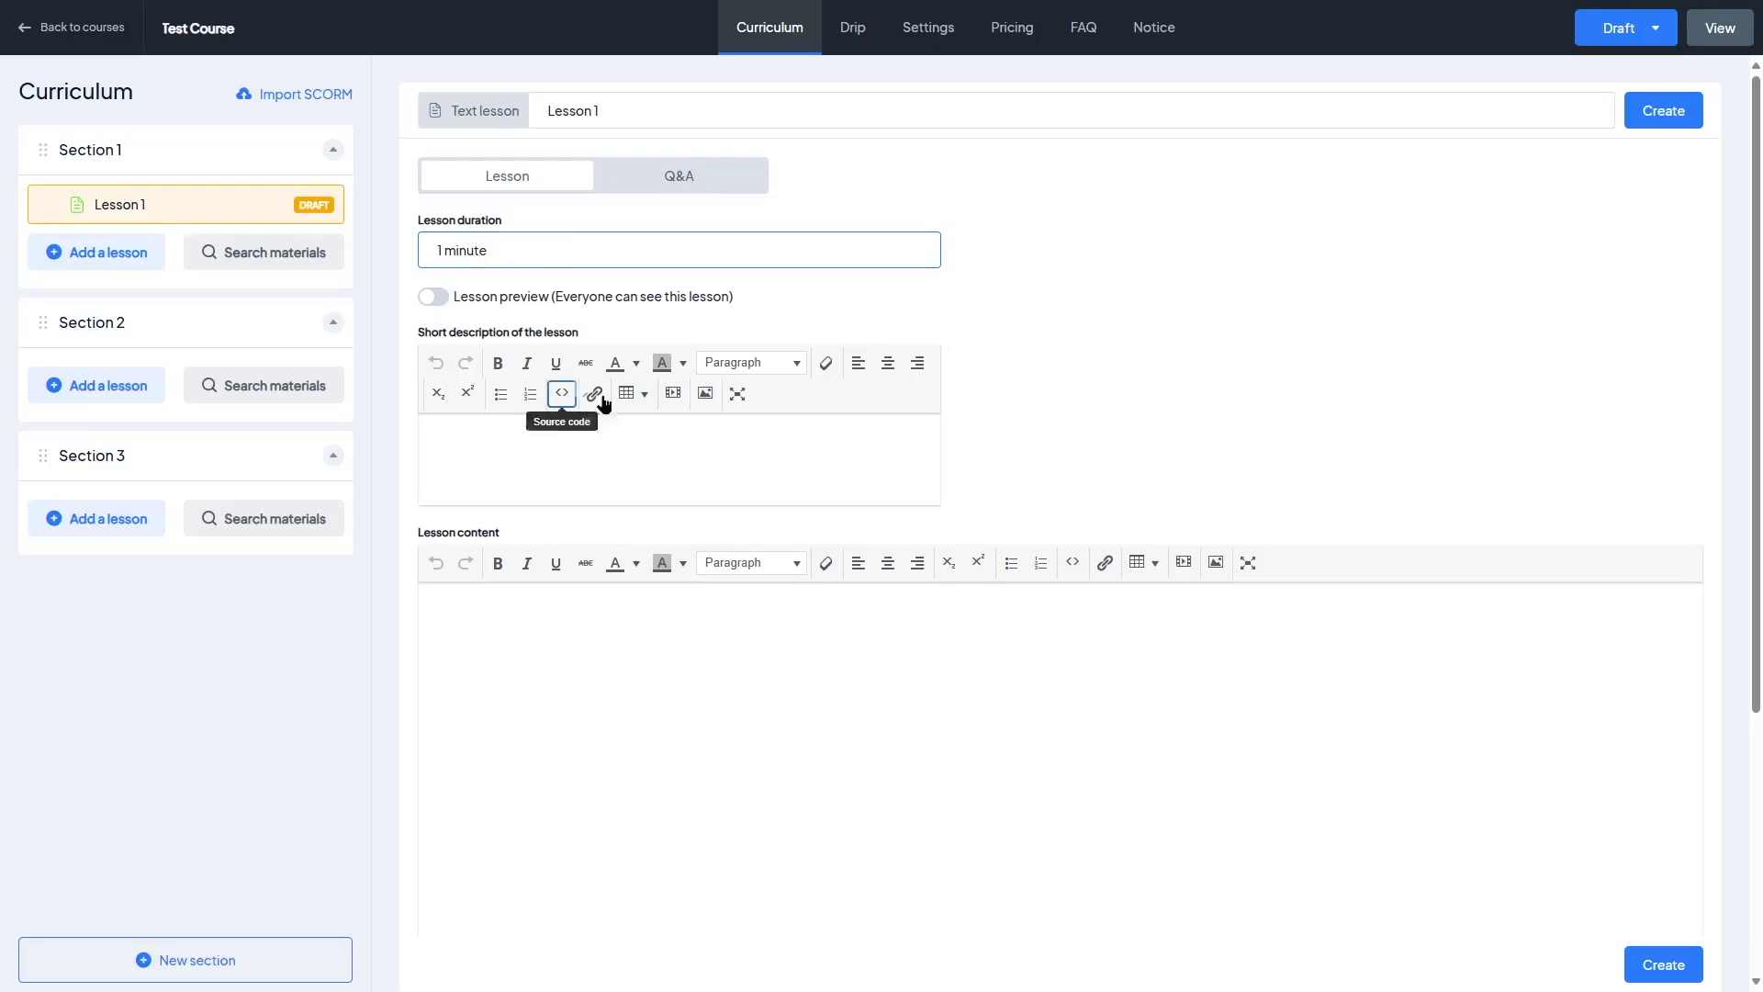
Fill the short description and the lesson content of Lesson 1 with lorem ipsum placeholder paragraphs
scroll(631, 720, "down", 3)
scroll(630, 702, "up", 3)
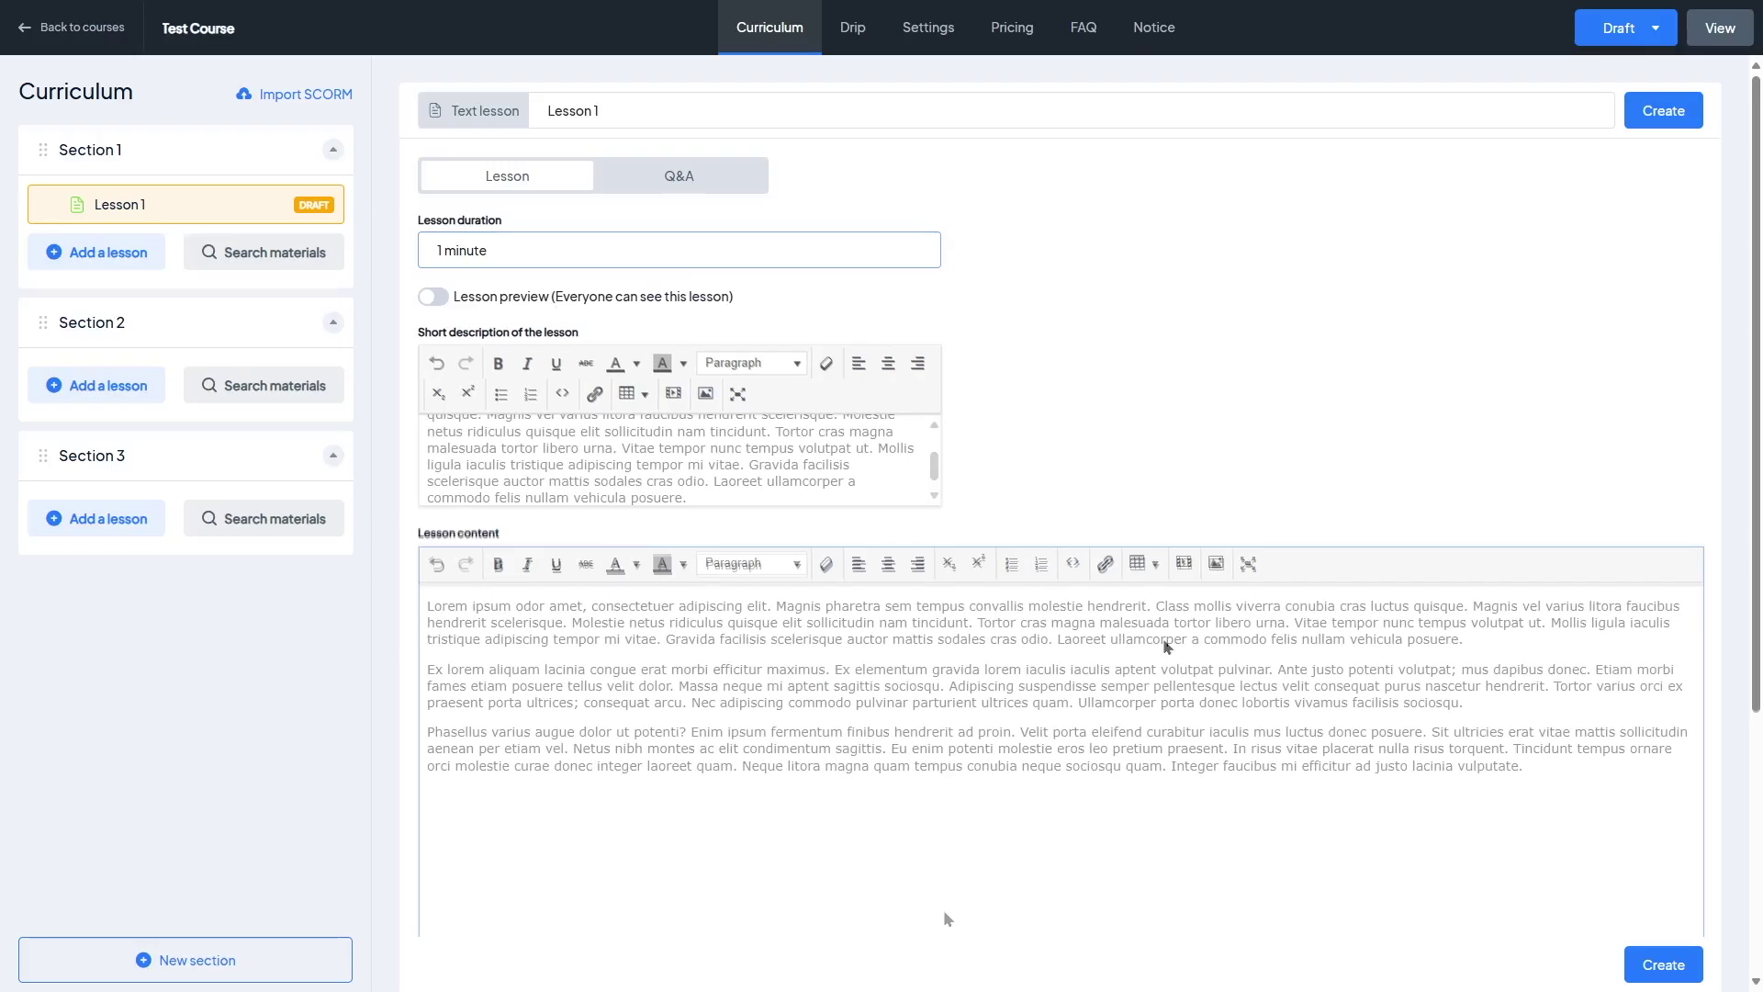
scroll(647, 448, "up", 3)
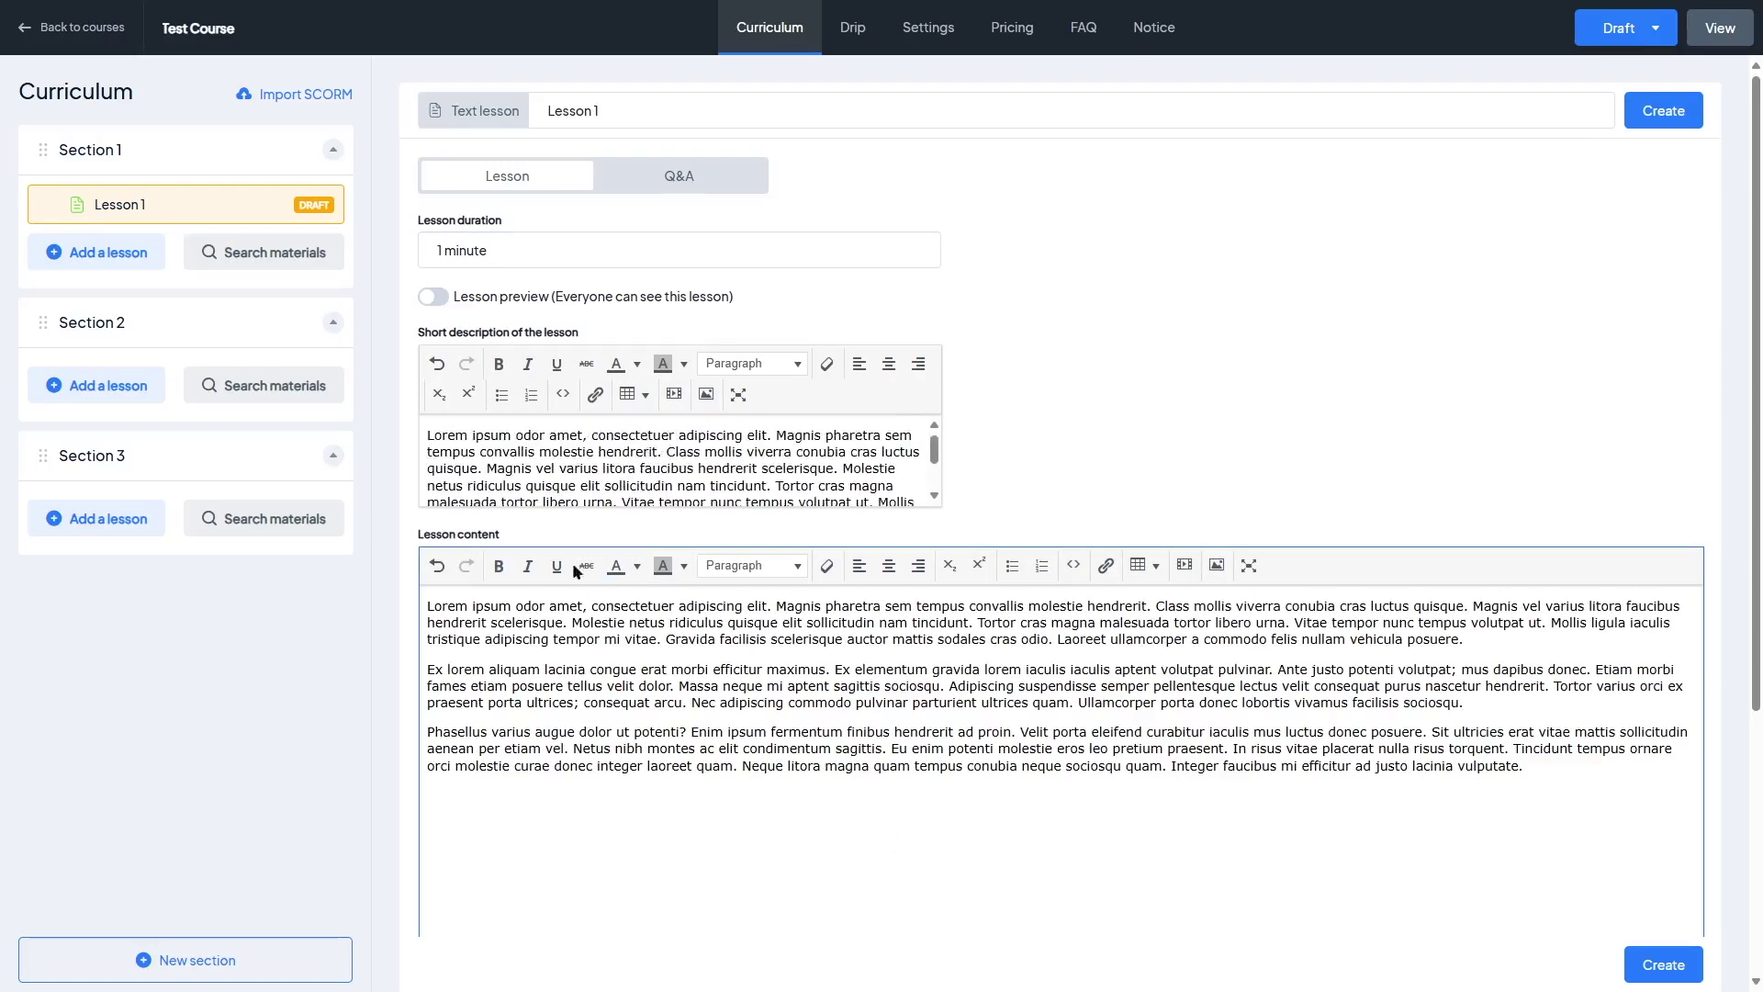
Browse the media gallery for lesson materials, trying the Documents, Video and All files filters, and close it without choosing a file
scroll(762, 738, "down", 4)
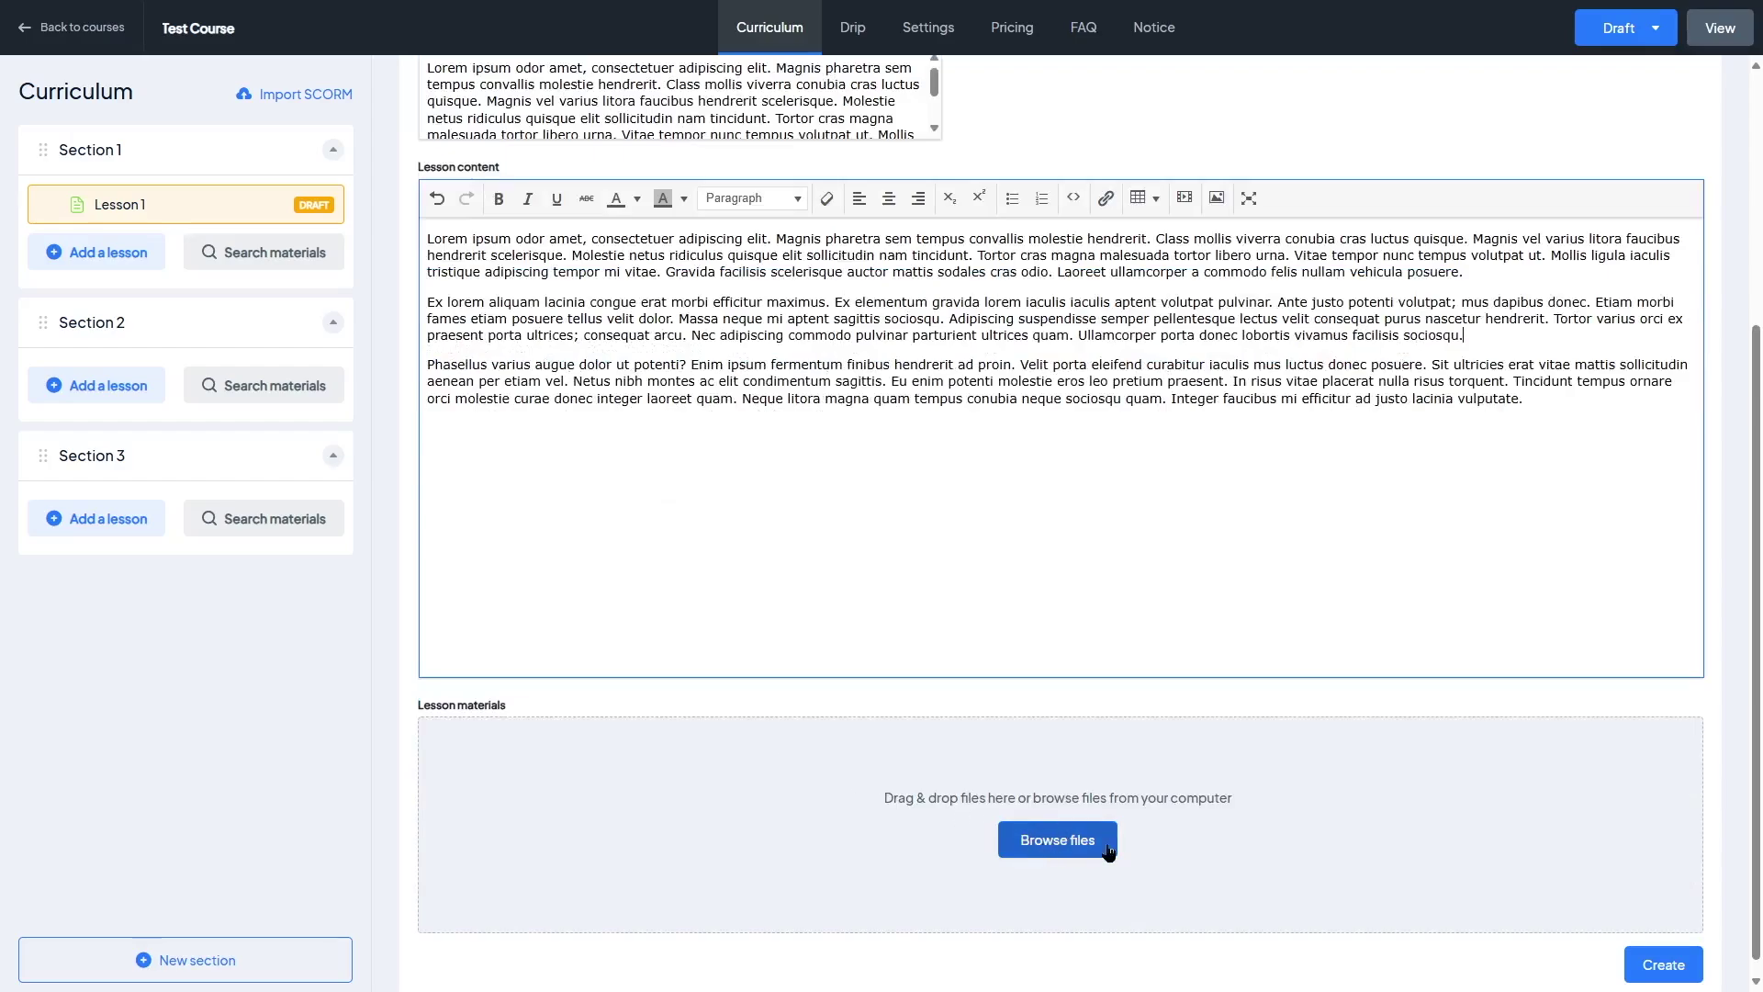
left_click(1077, 856)
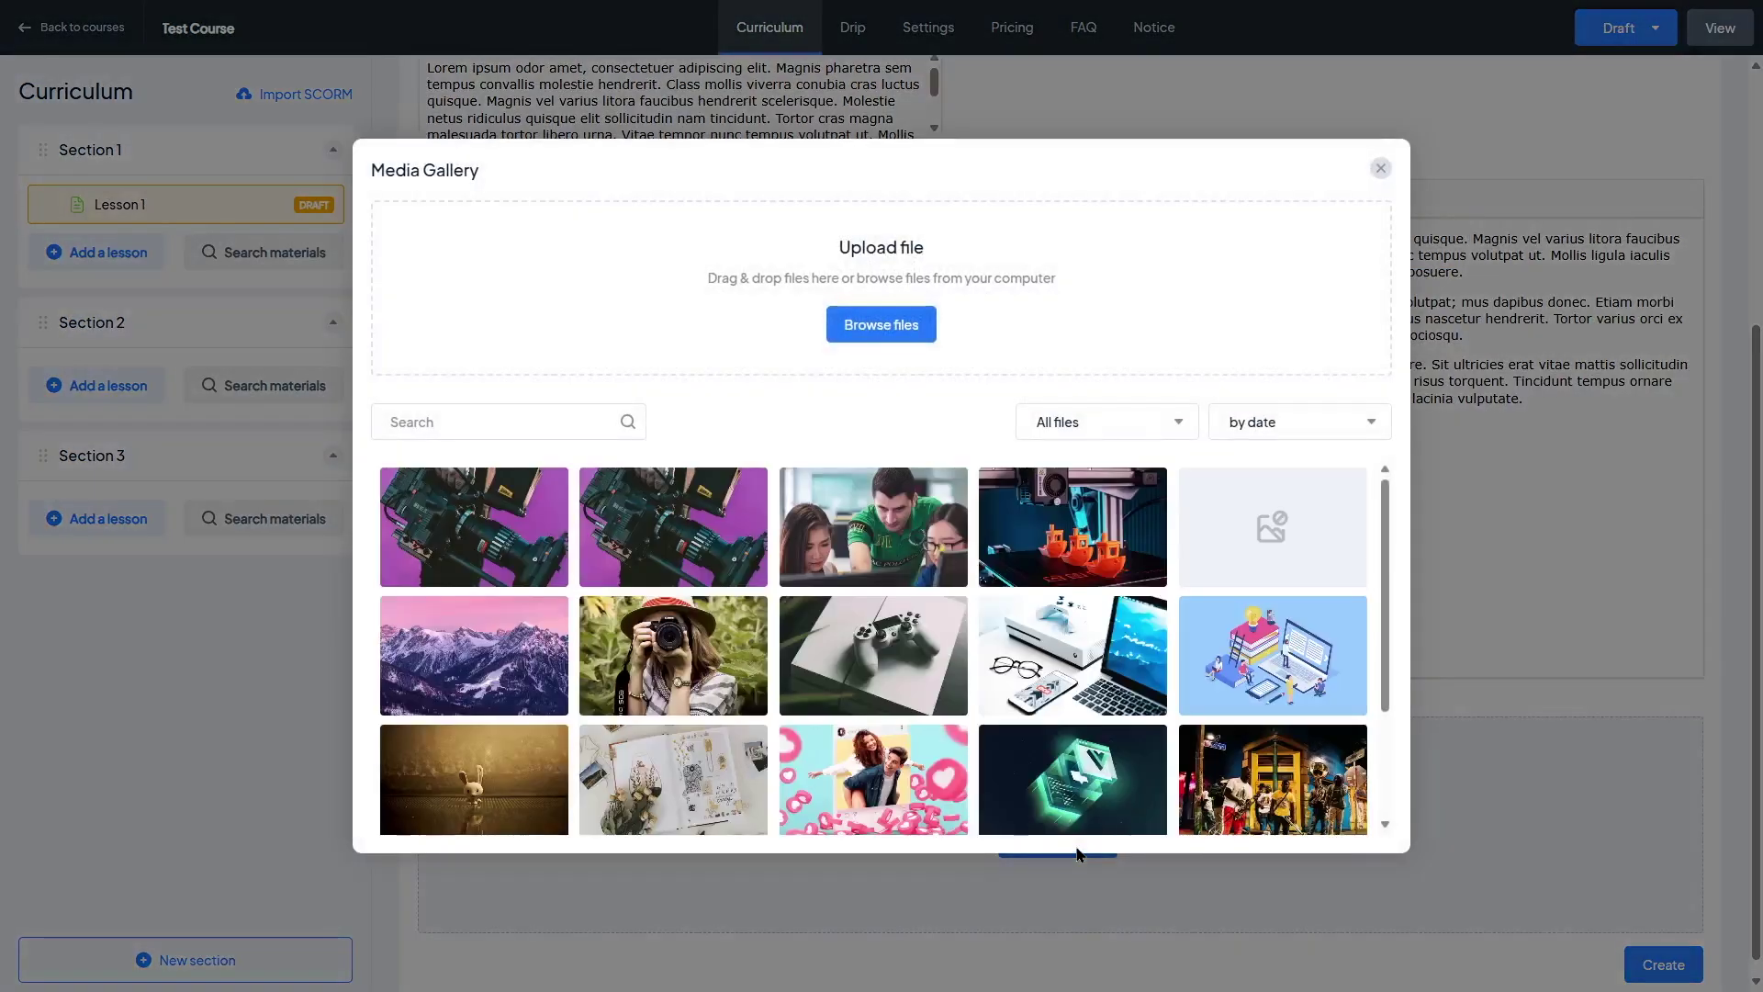
left_click(1165, 419)
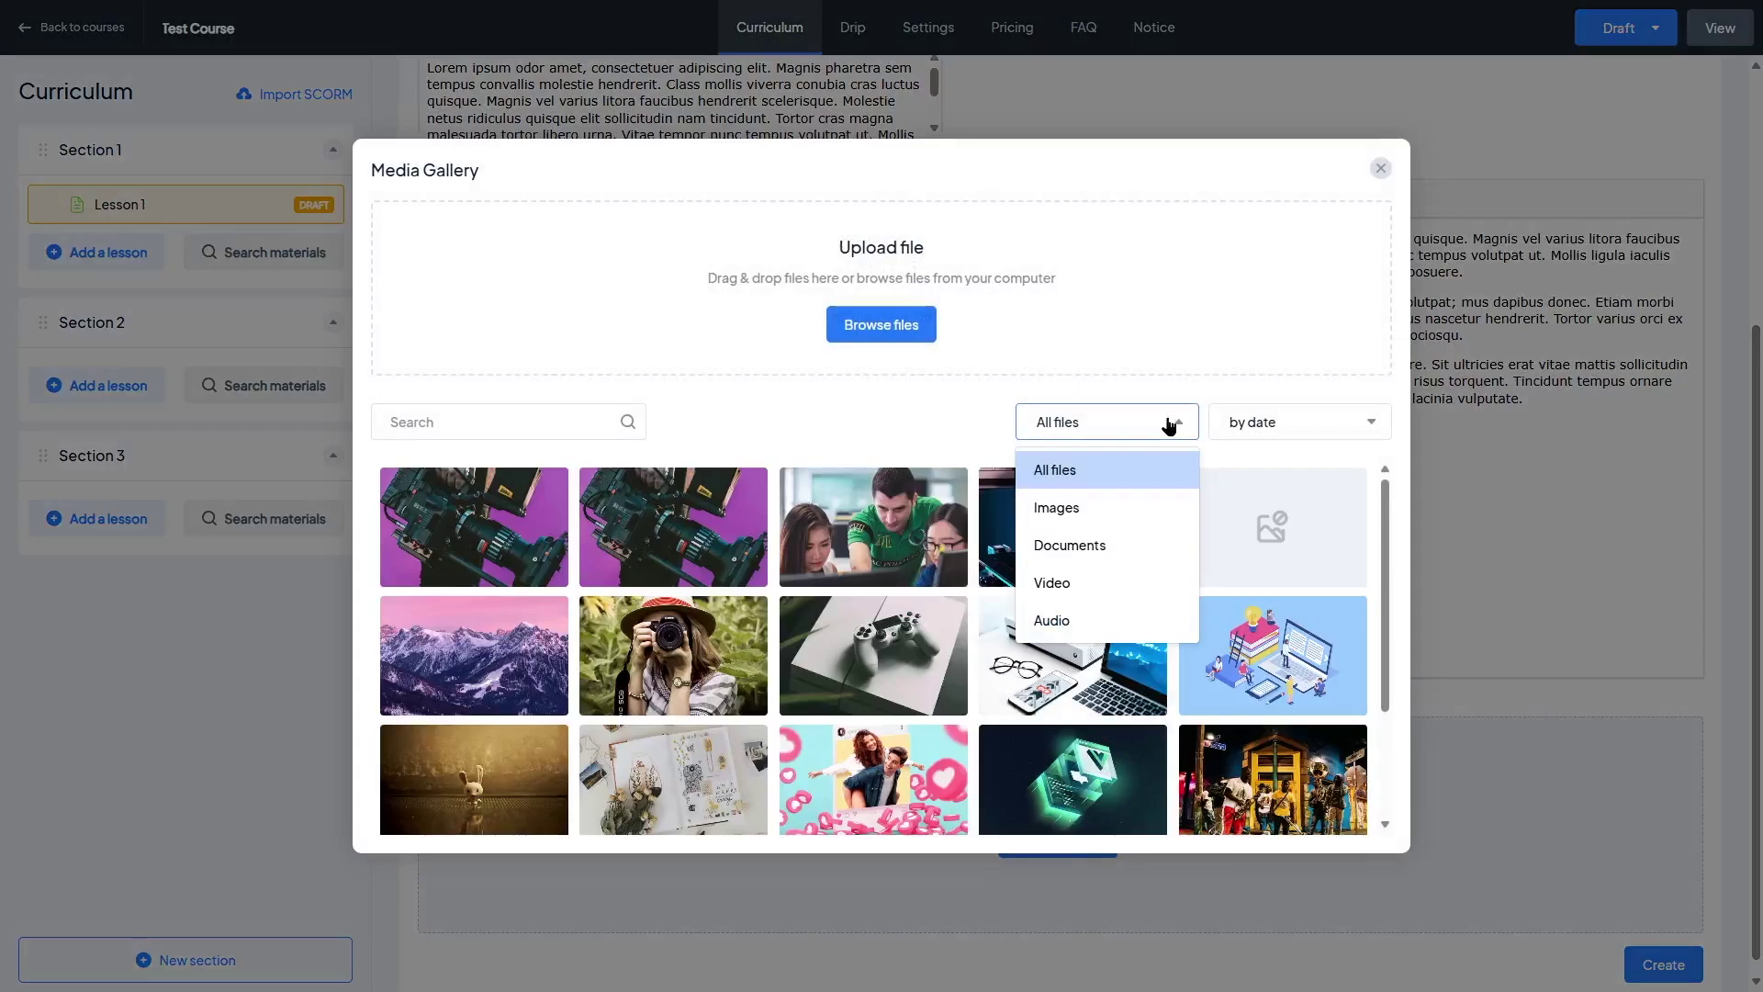
left_click(1137, 558)
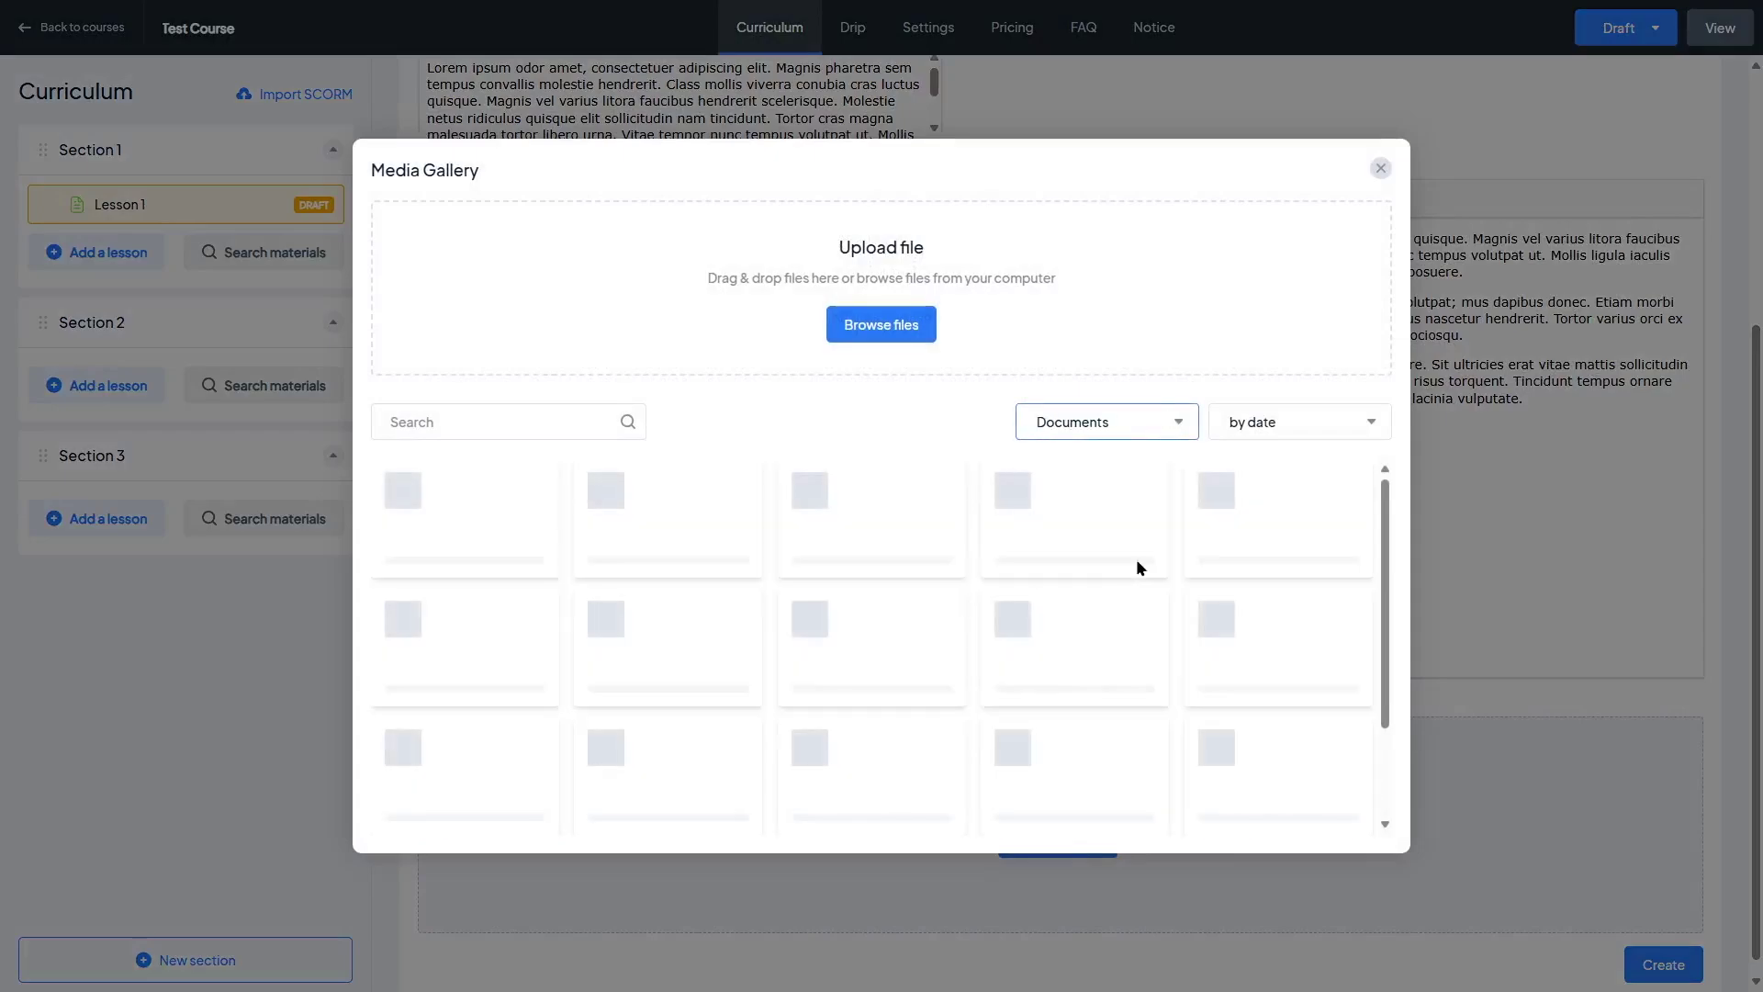
left_click(1098, 422)
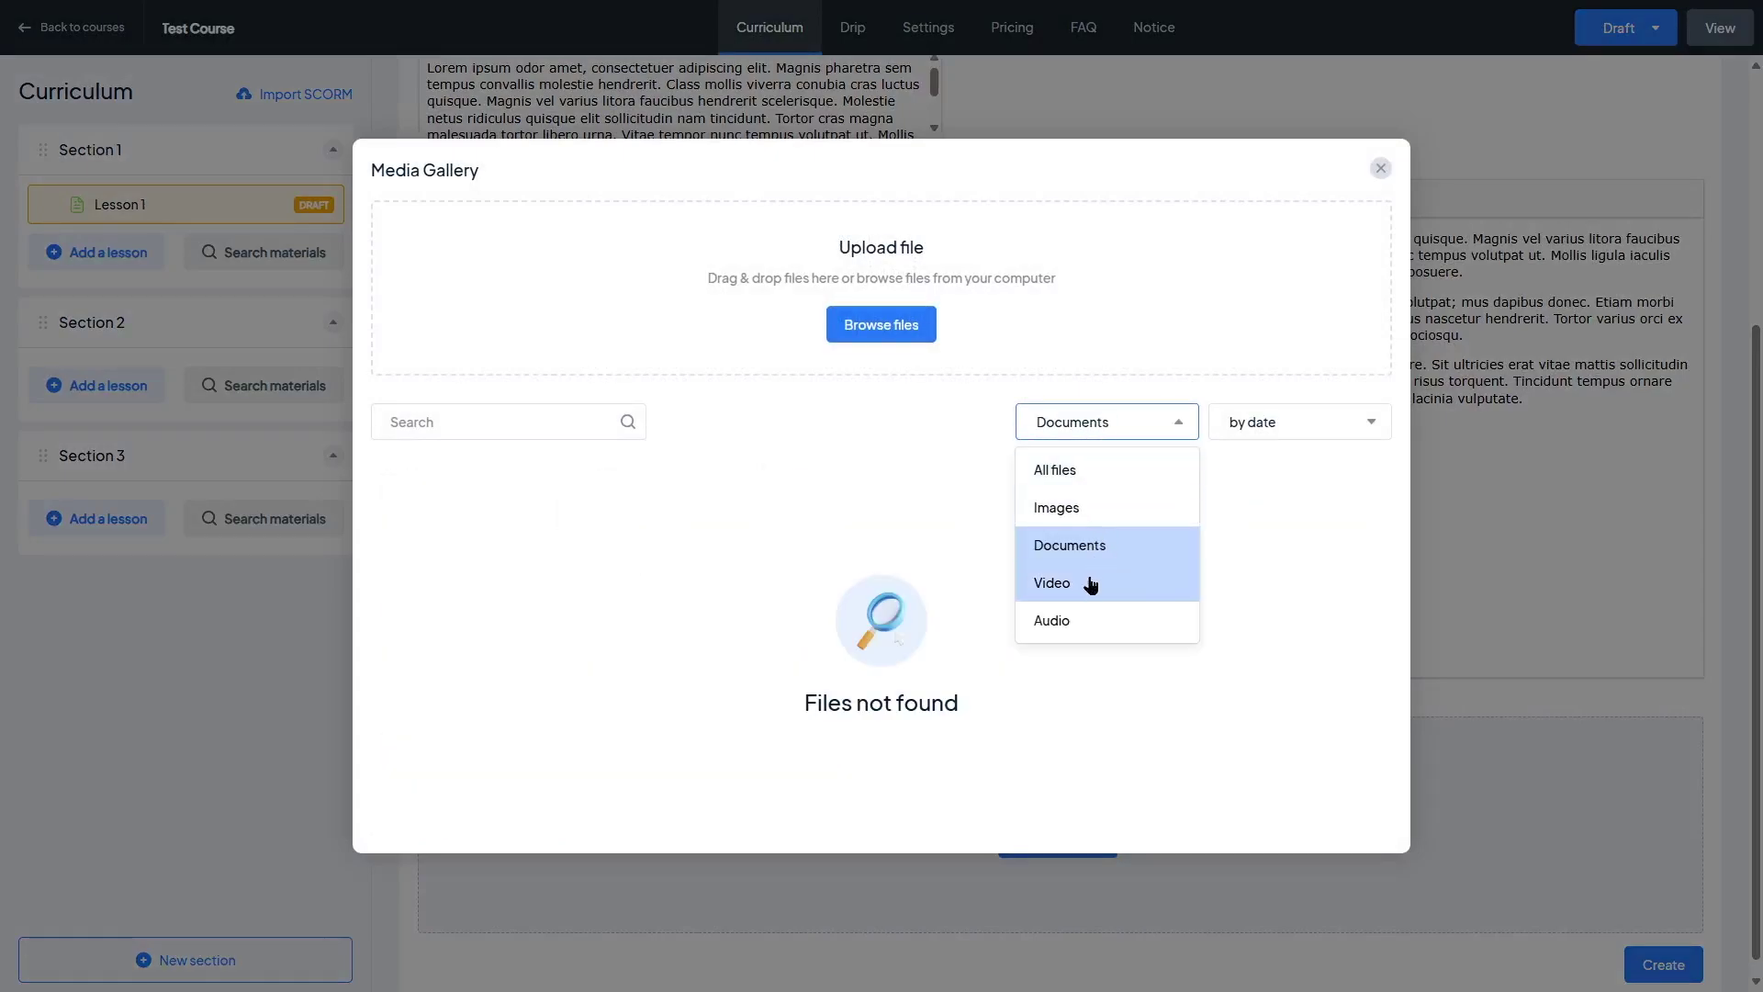
left_click(1090, 582)
left_click(1107, 424)
left_click(1108, 471)
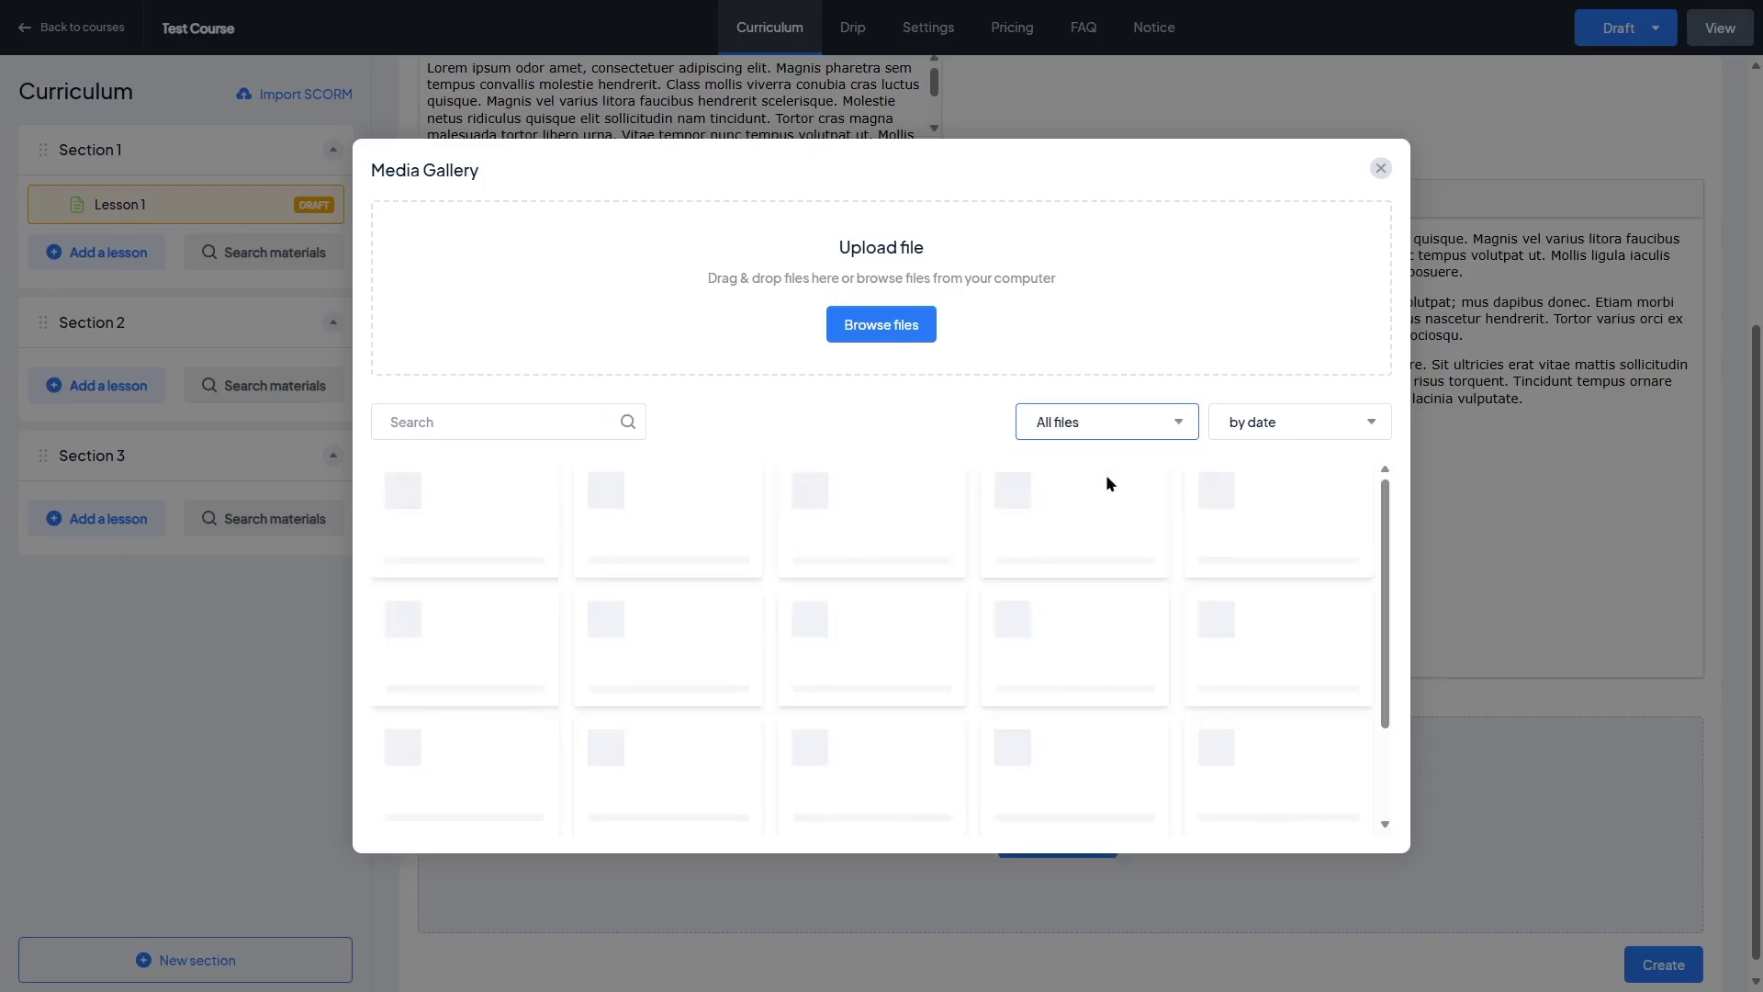
left_click(1095, 415)
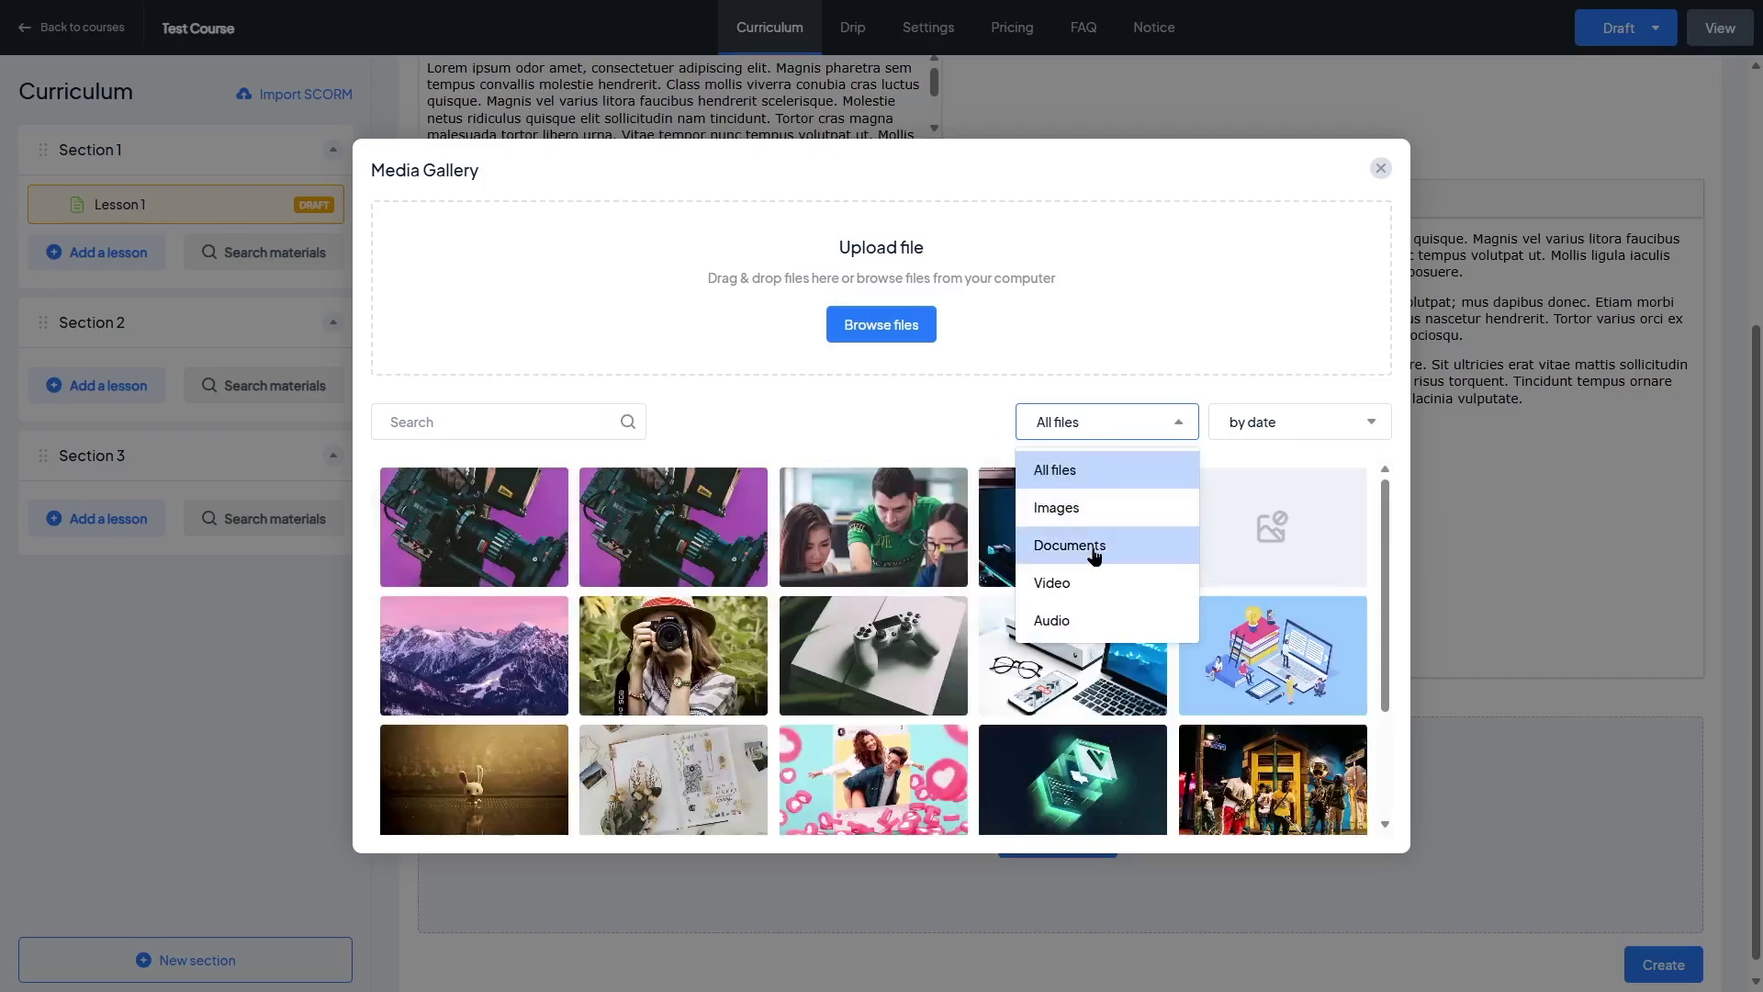
left_click(1379, 171)
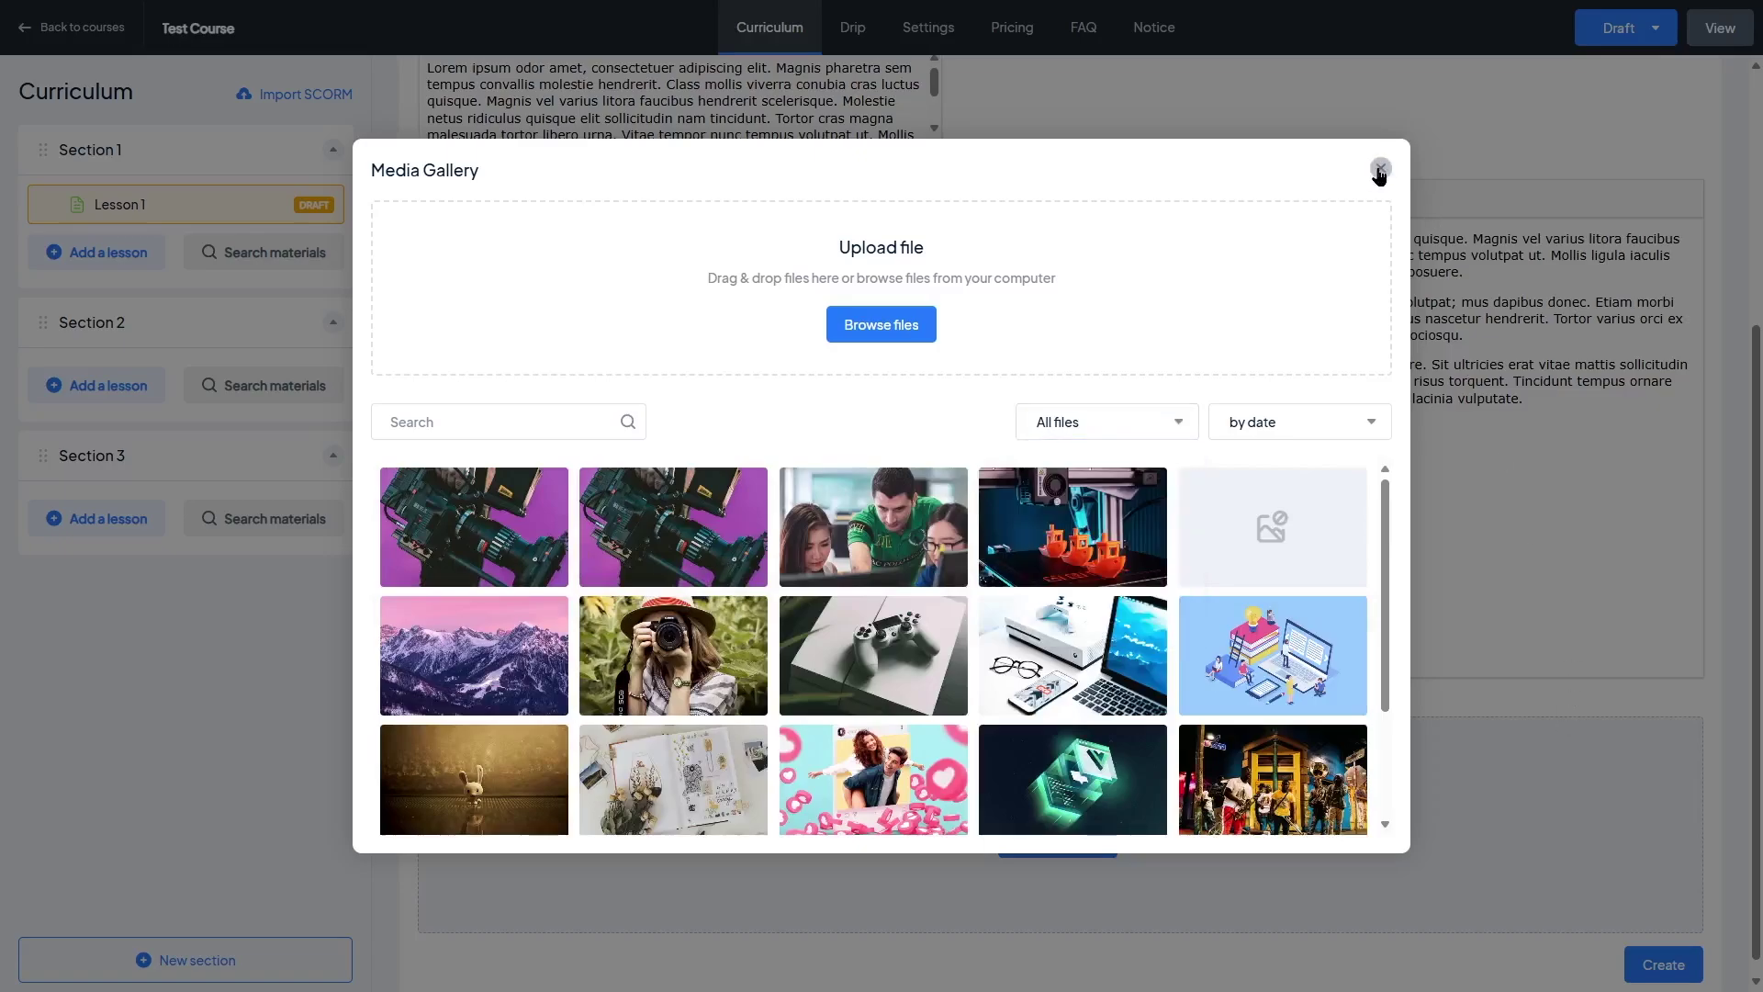
left_click(1379, 171)
Check the Q&A section and lesson fields of Lesson 1, and create the lesson
scroll(1149, 705, "up", 5)
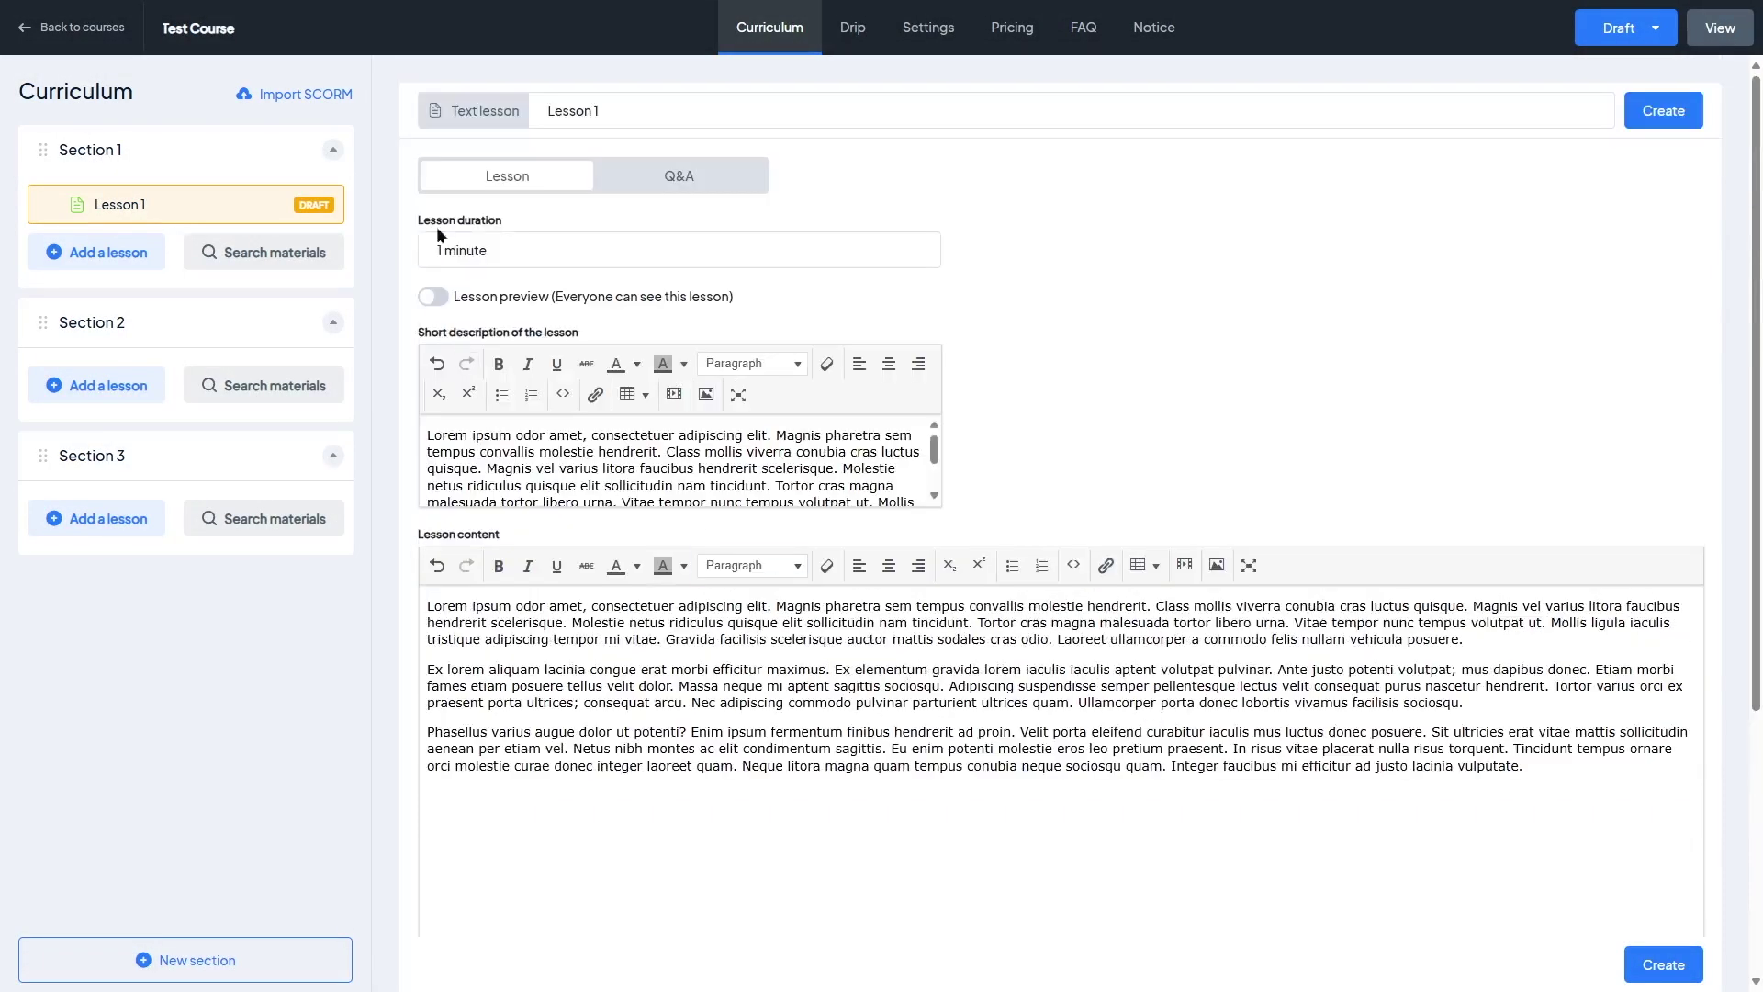
left_click(697, 184)
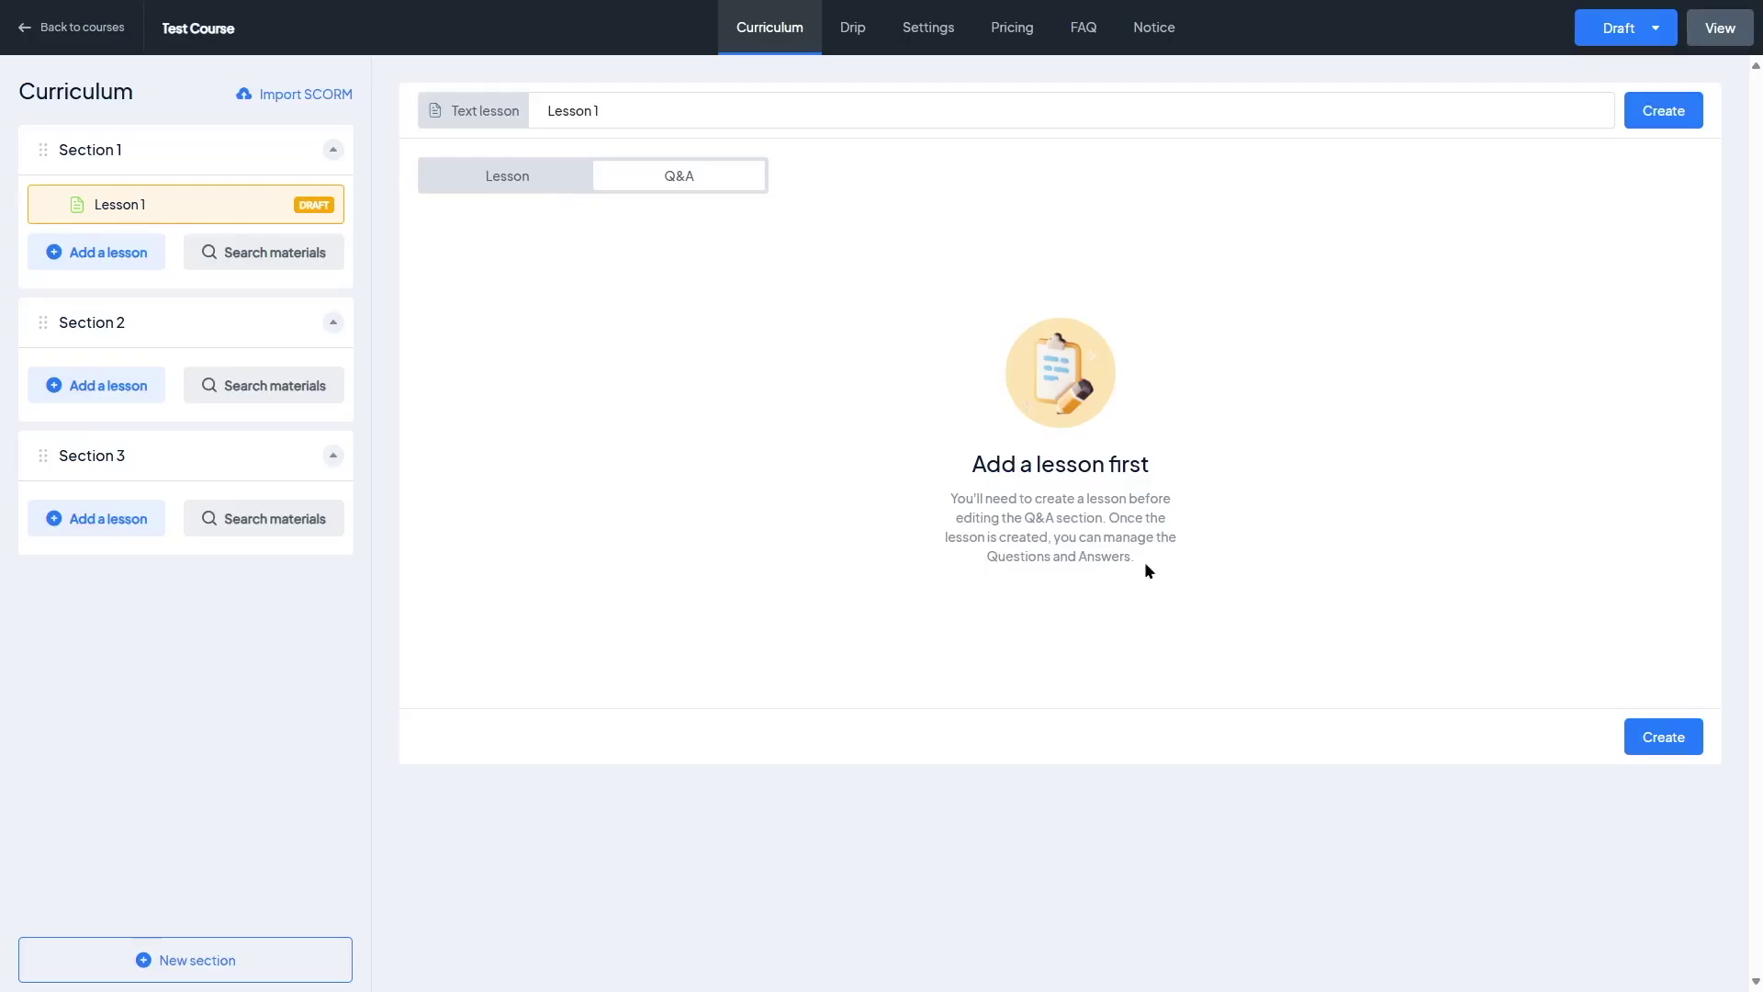
left_click(473, 184)
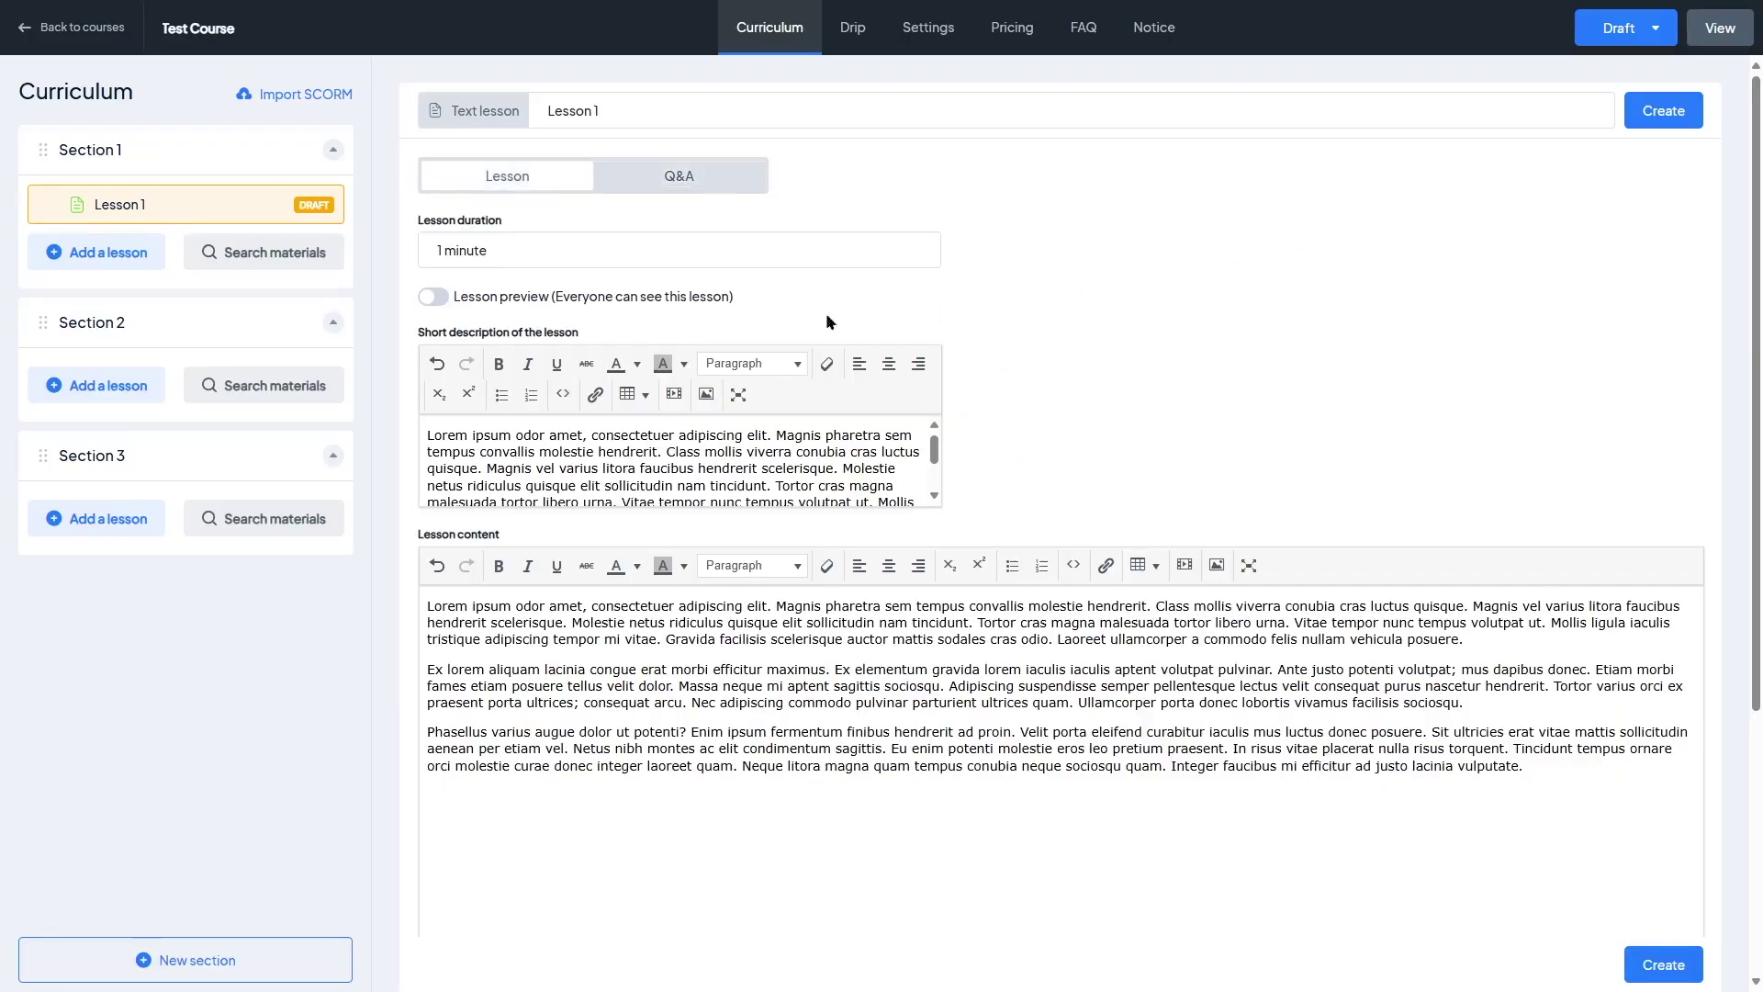
scroll(757, 659, "down", 3)
scroll(617, 441, "up", 3)
left_click(1671, 109)
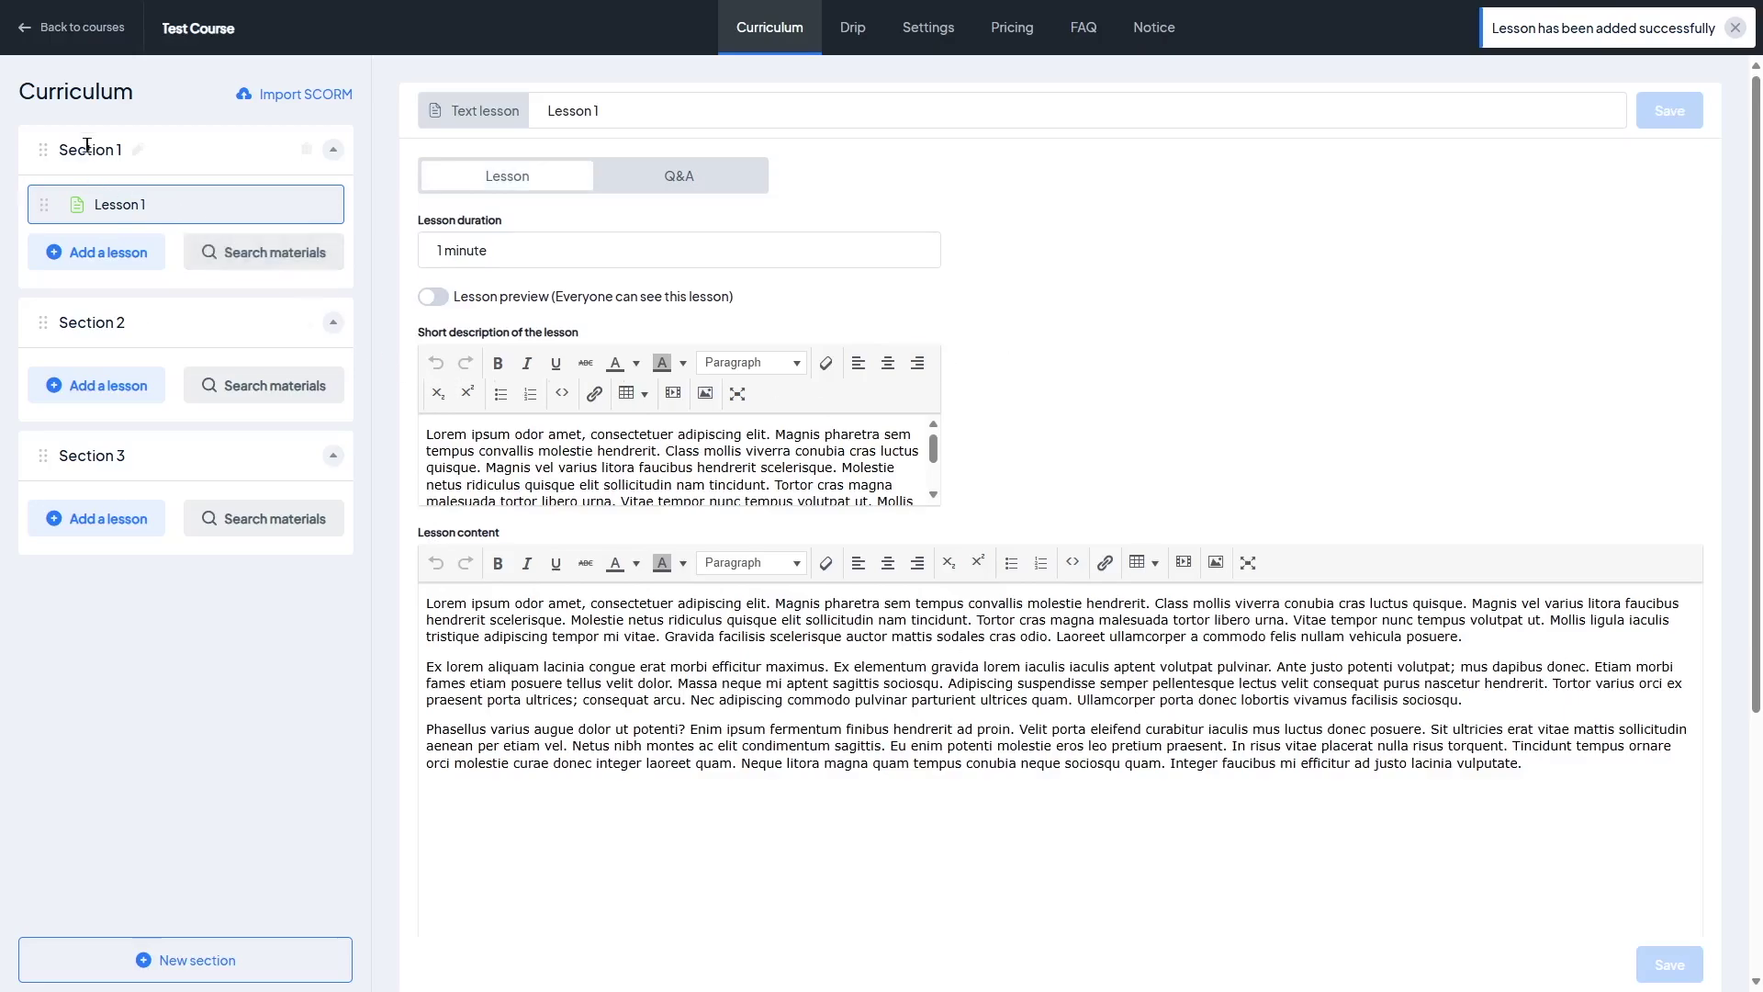
Submit the question "Do you like using MasterStudy?" in the Q&A of Lesson 1 and return to the lesson fields
left_click(677, 177)
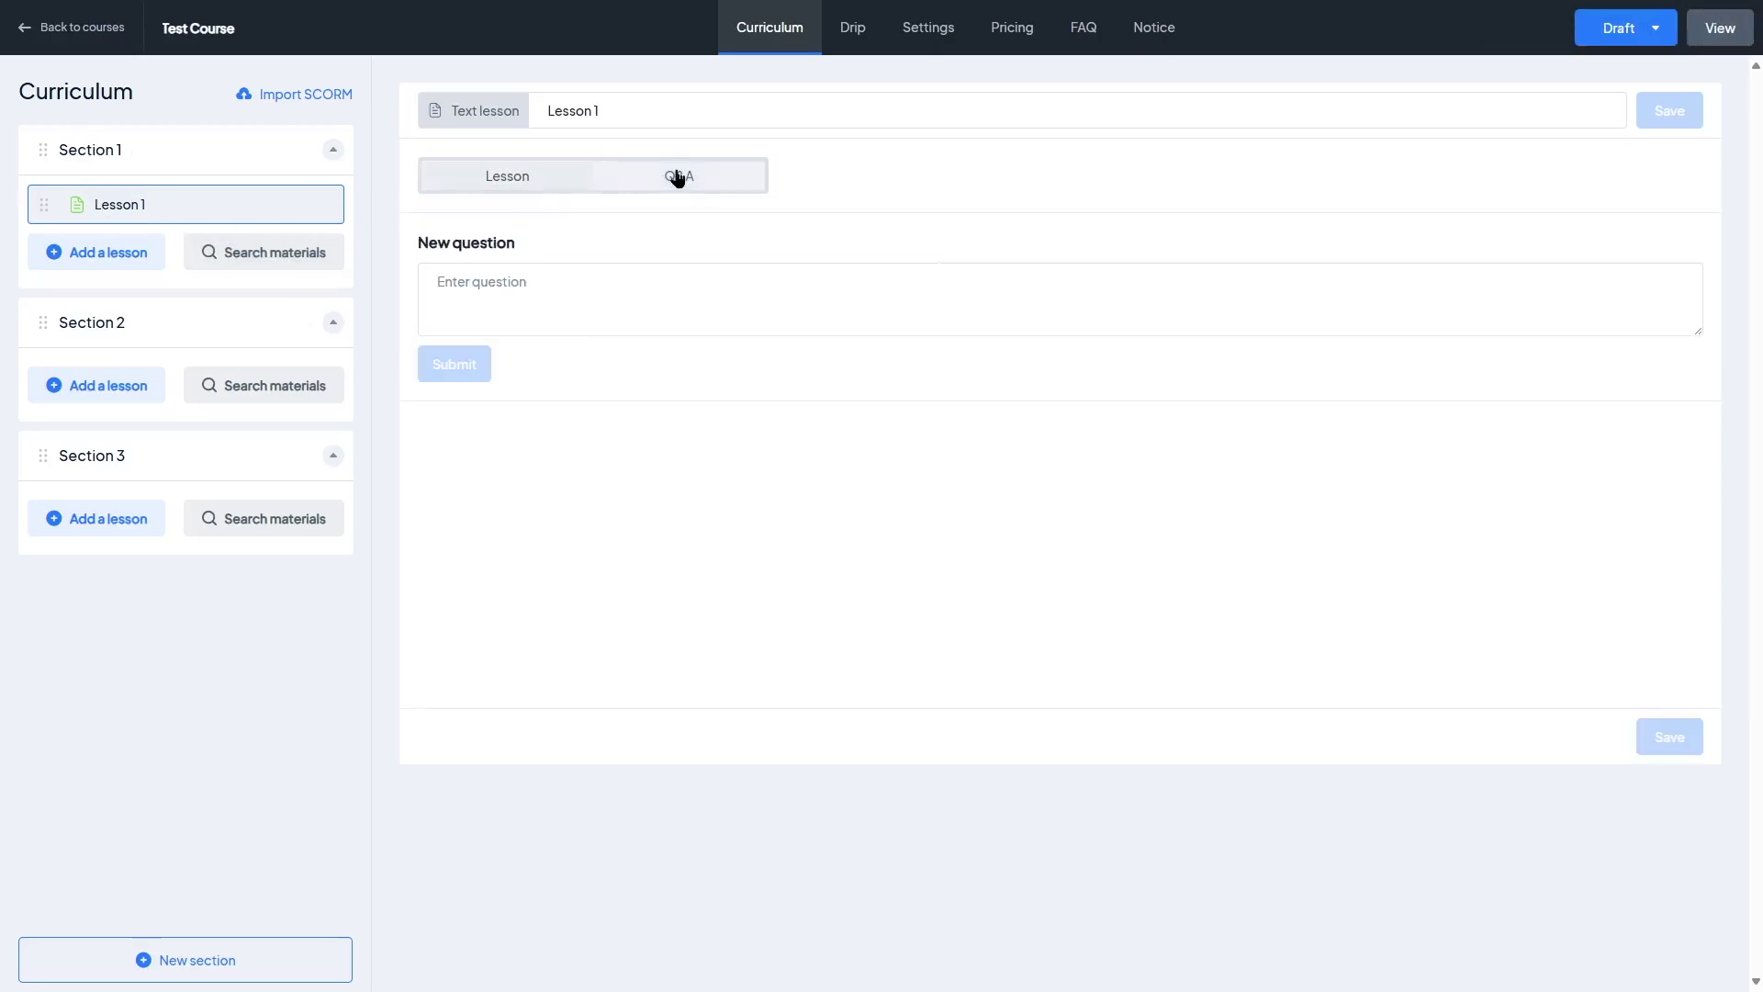
left_click(574, 285)
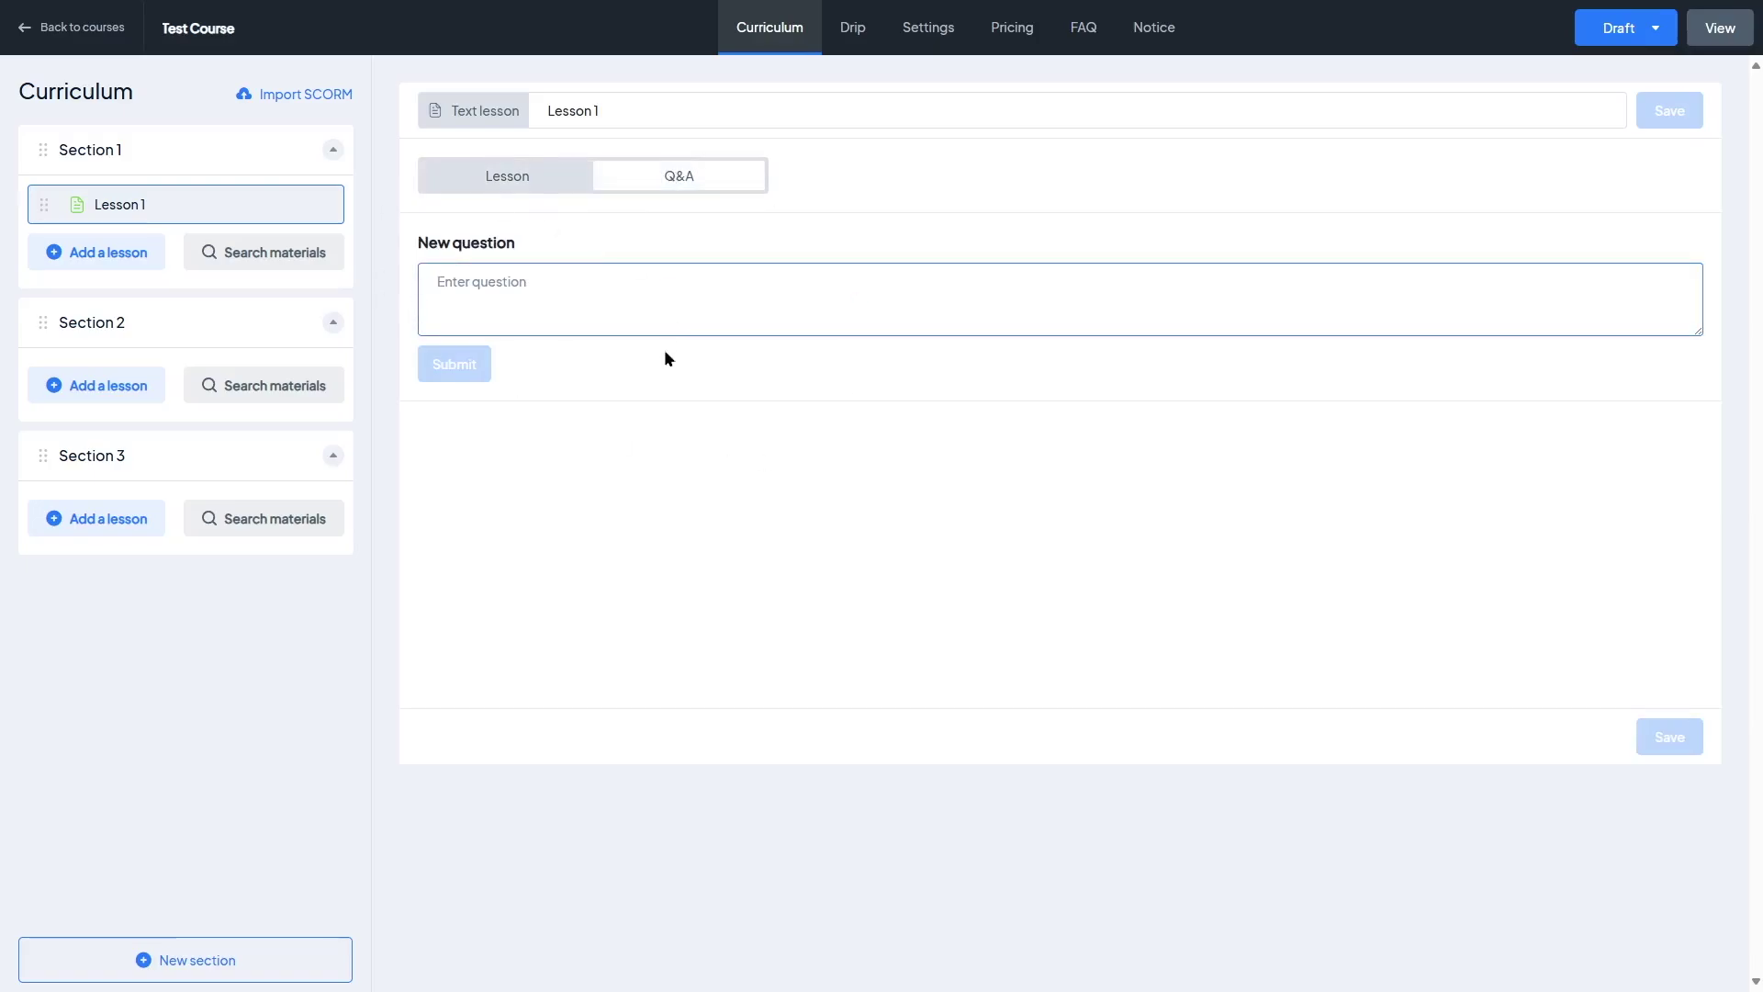
type("Do you like using MasterStudy?")
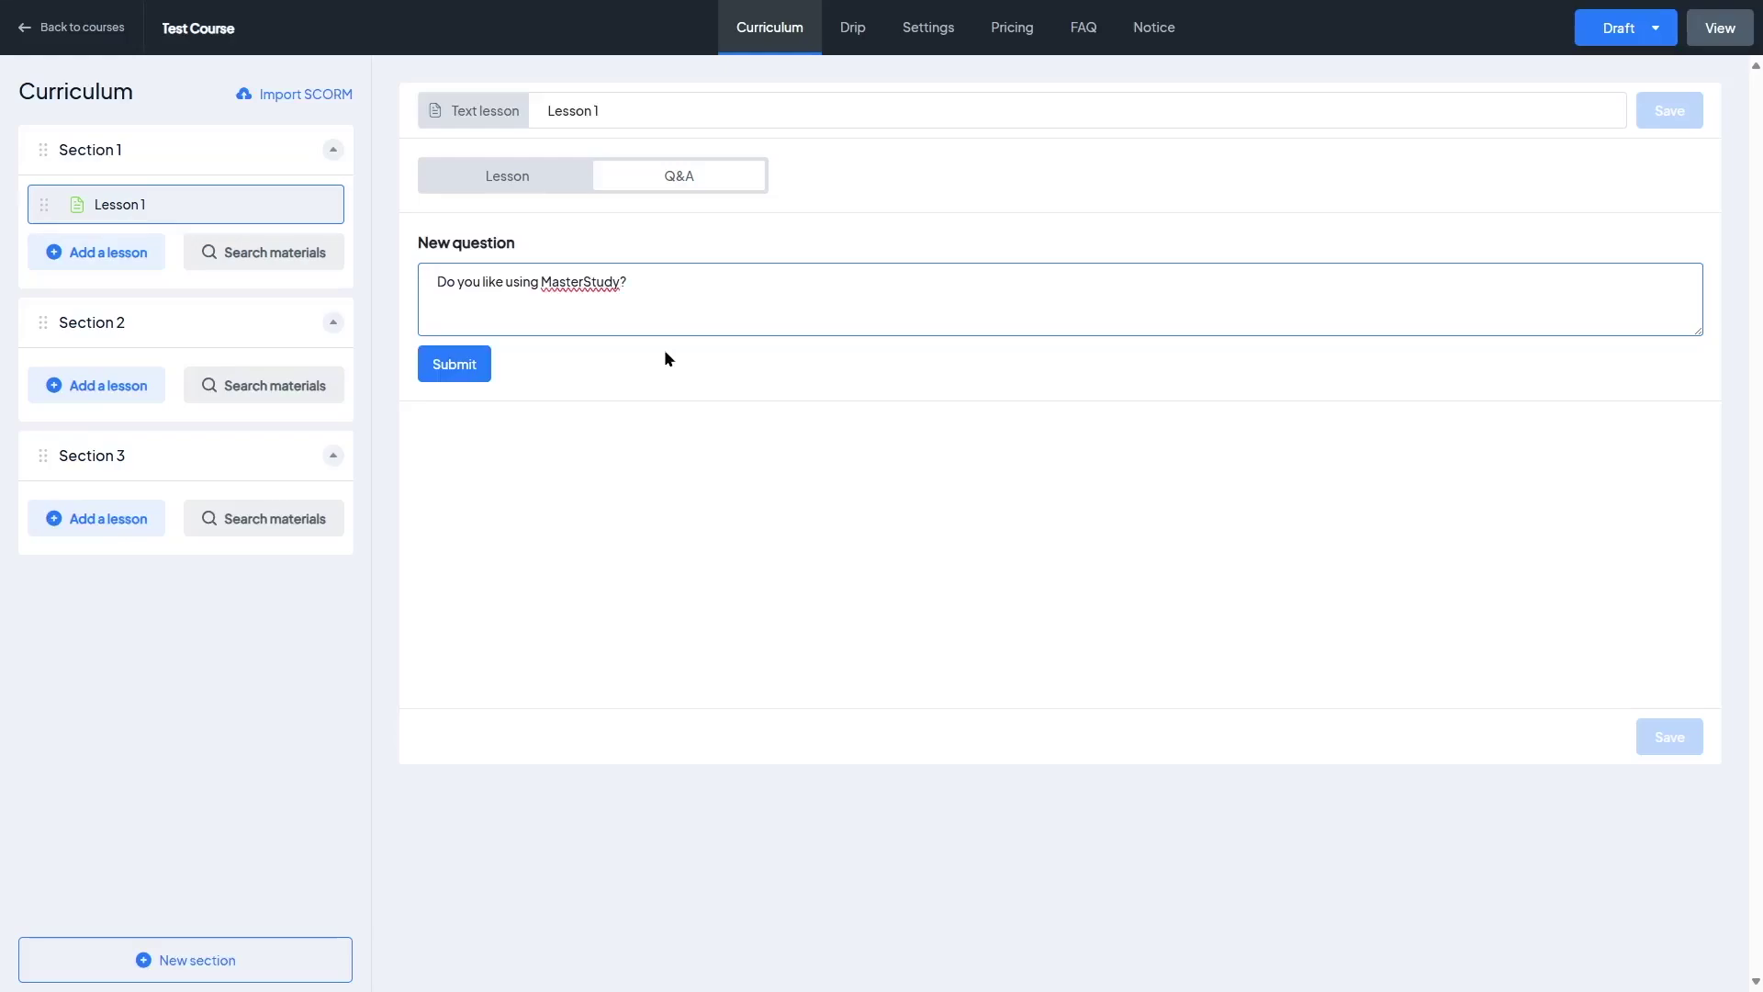
left_click(472, 376)
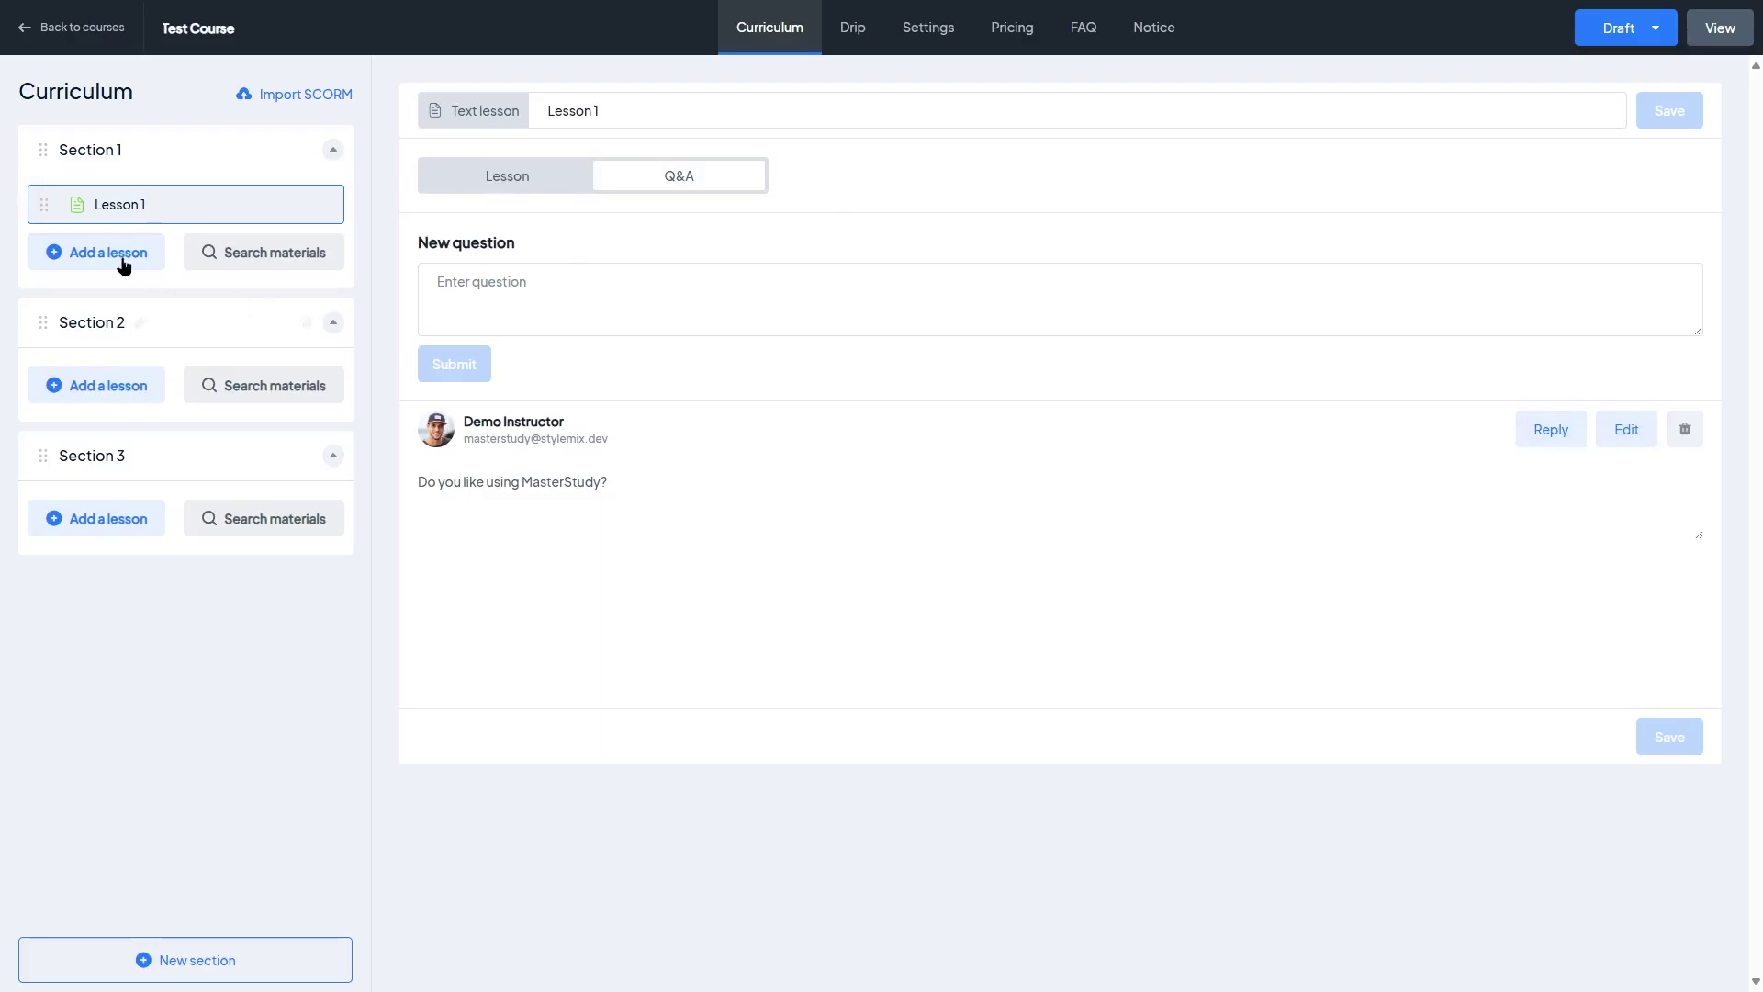
left_click(528, 188)
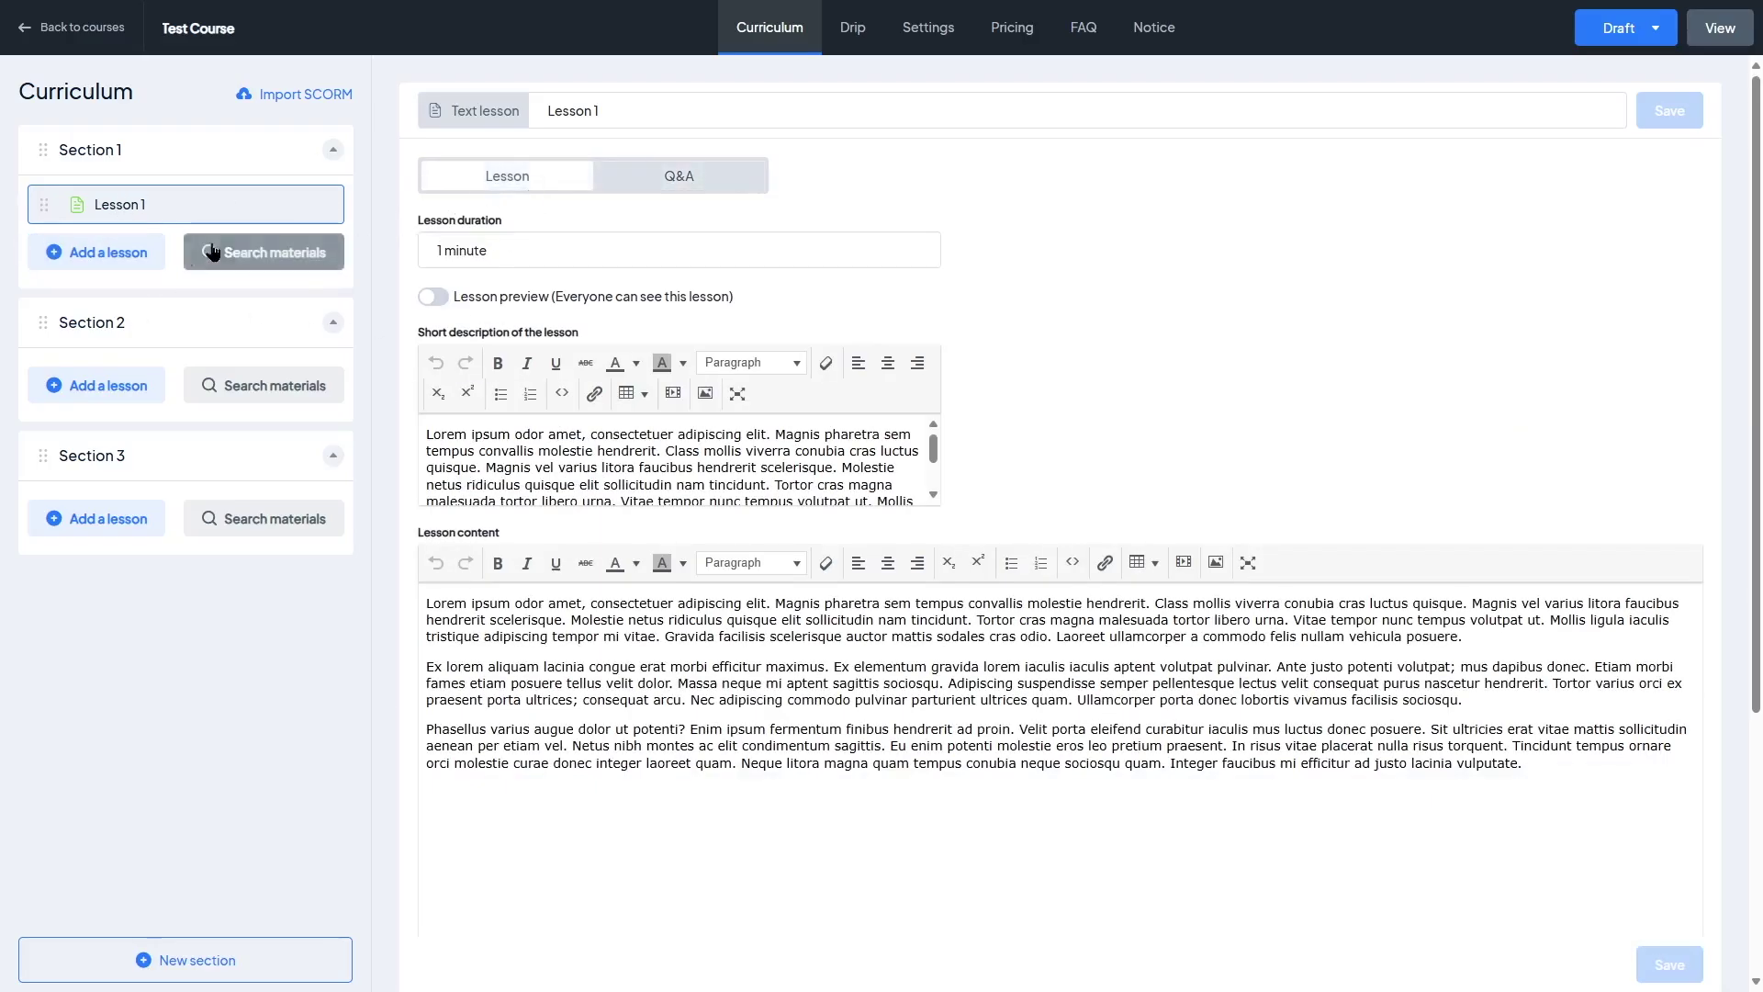
Add a video lesson named Lesson 2 to Section 1 and set its source type to External Link
left_click(129, 261)
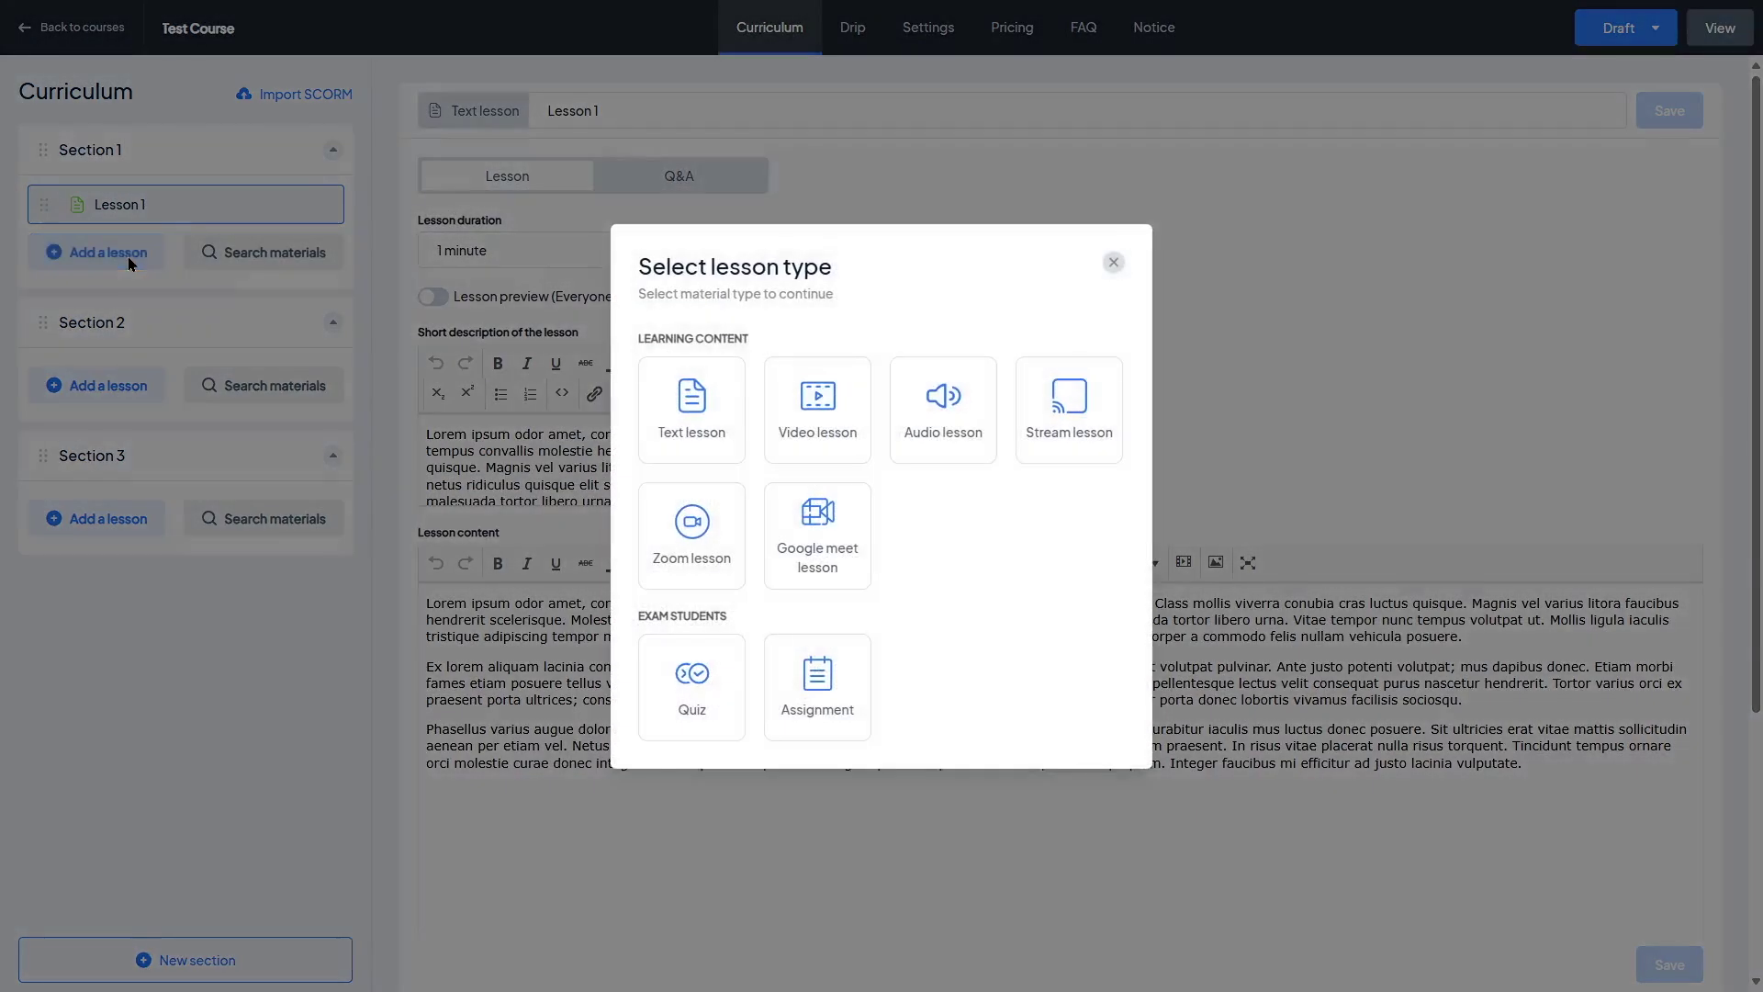
left_click(817, 431)
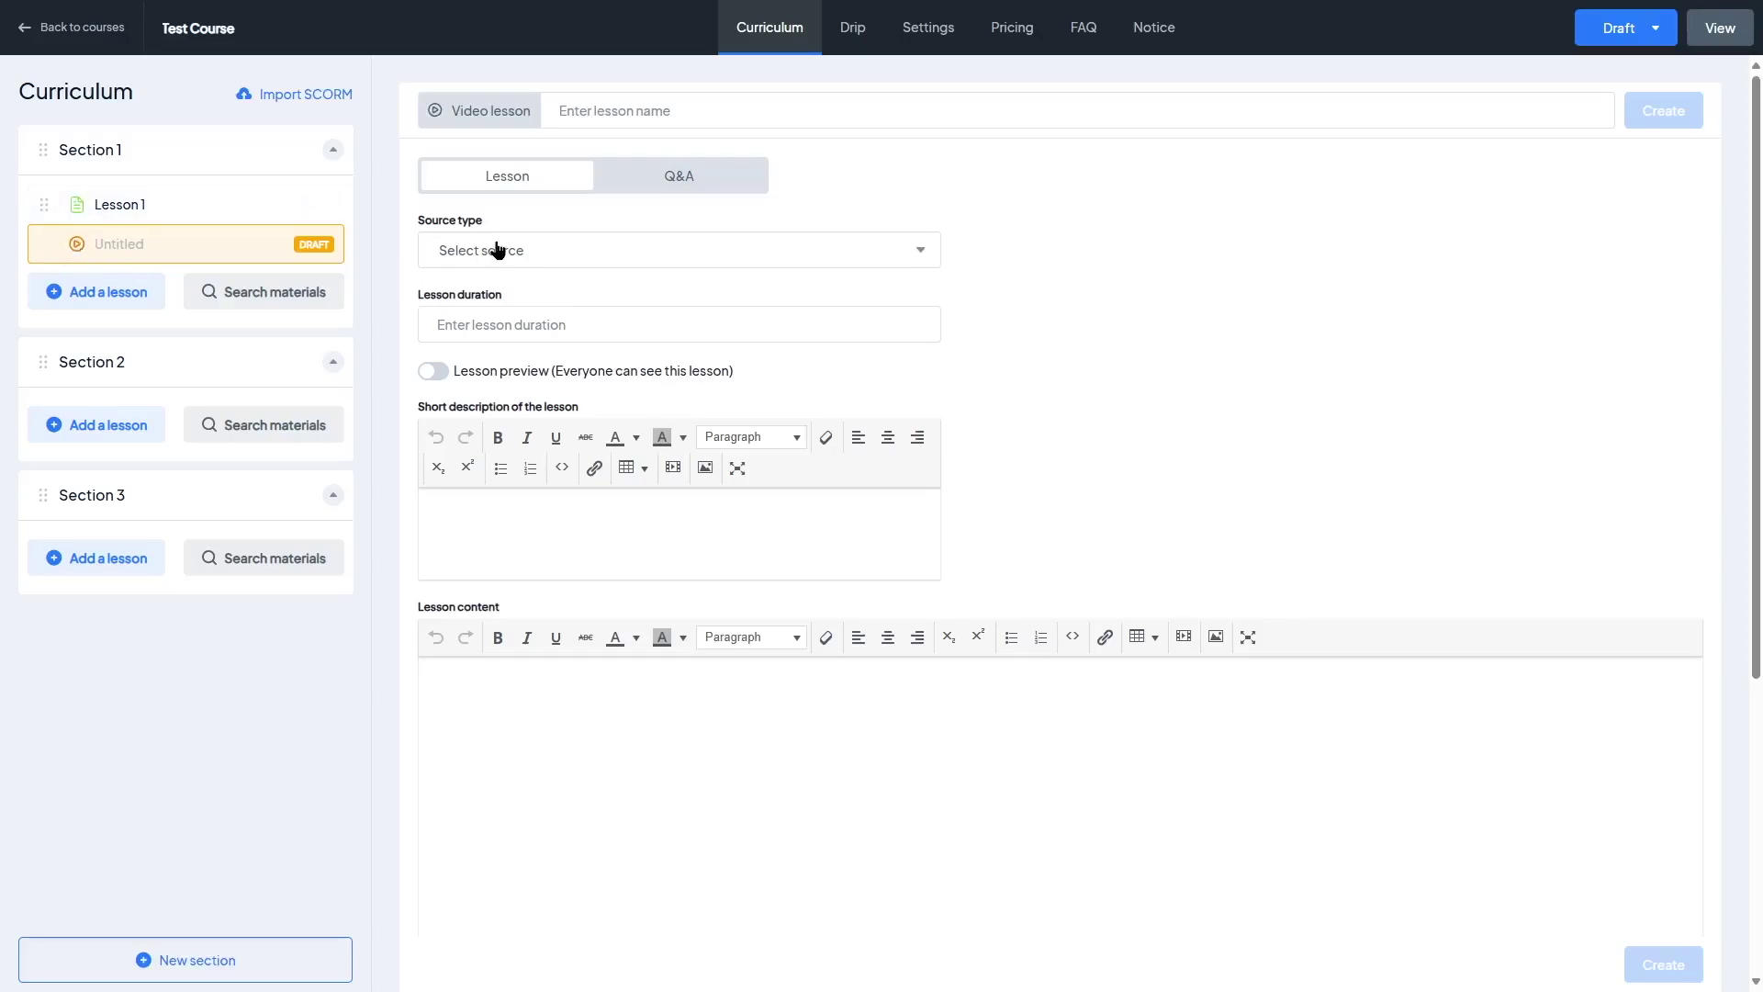
left_click(603, 110)
type("Lesson 2")
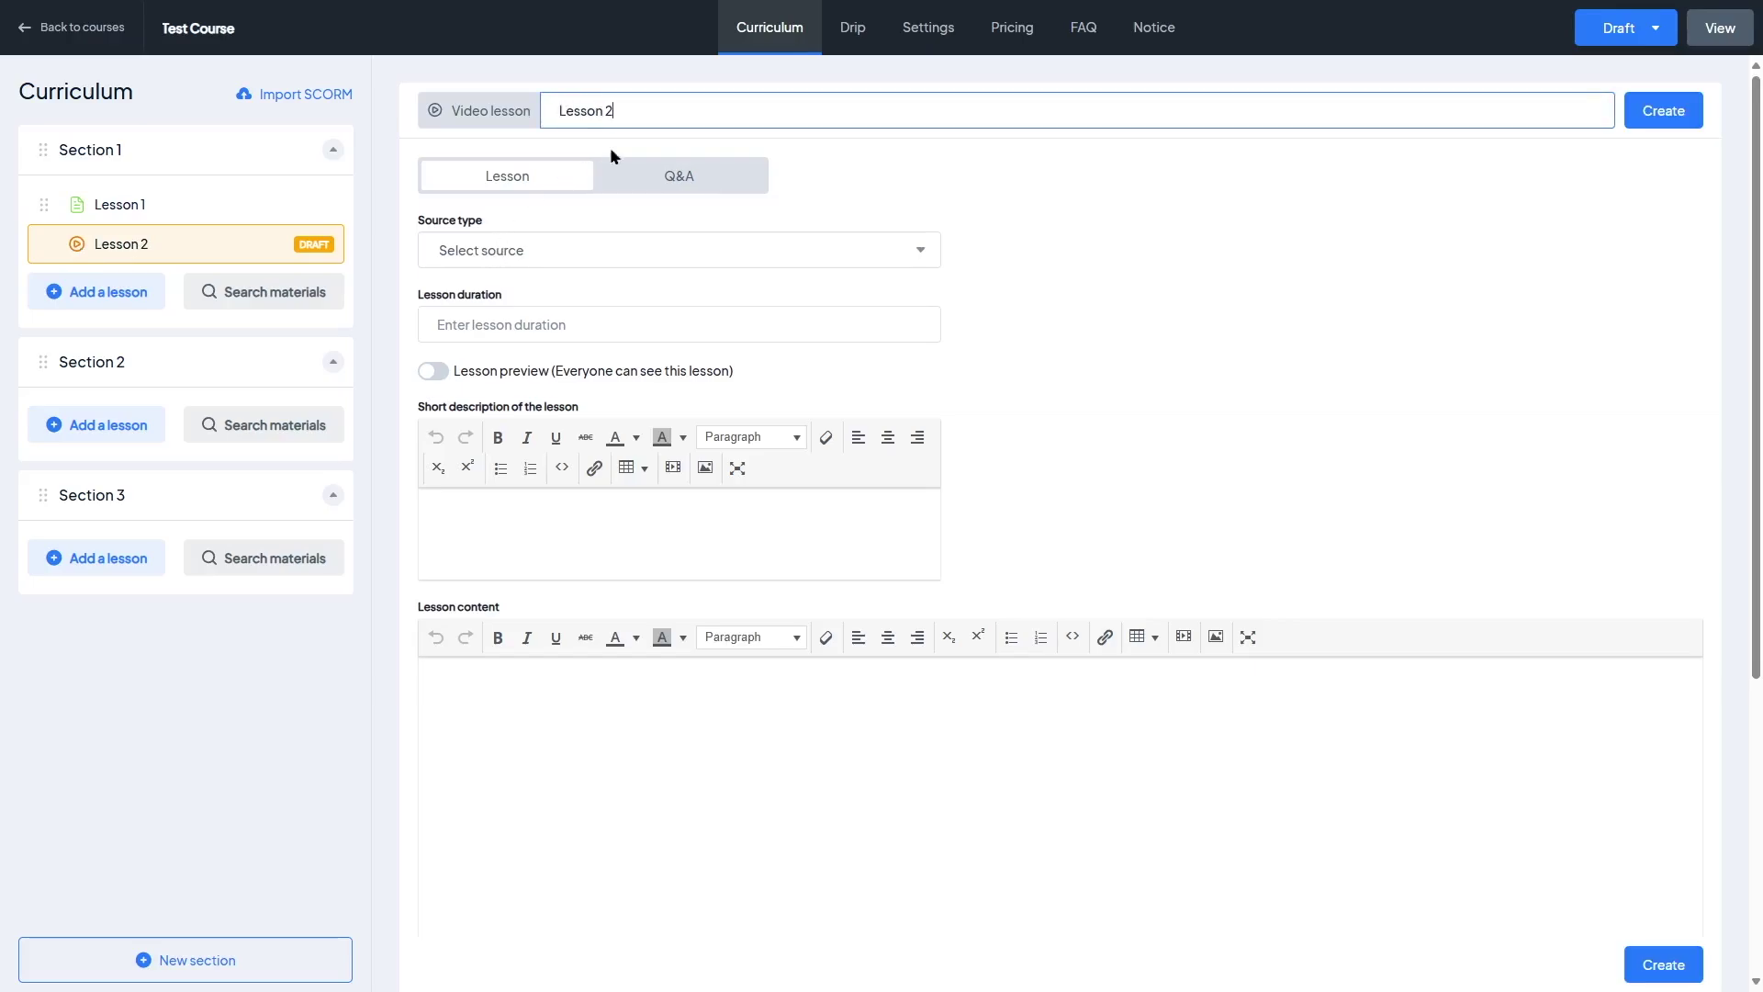
left_click(621, 262)
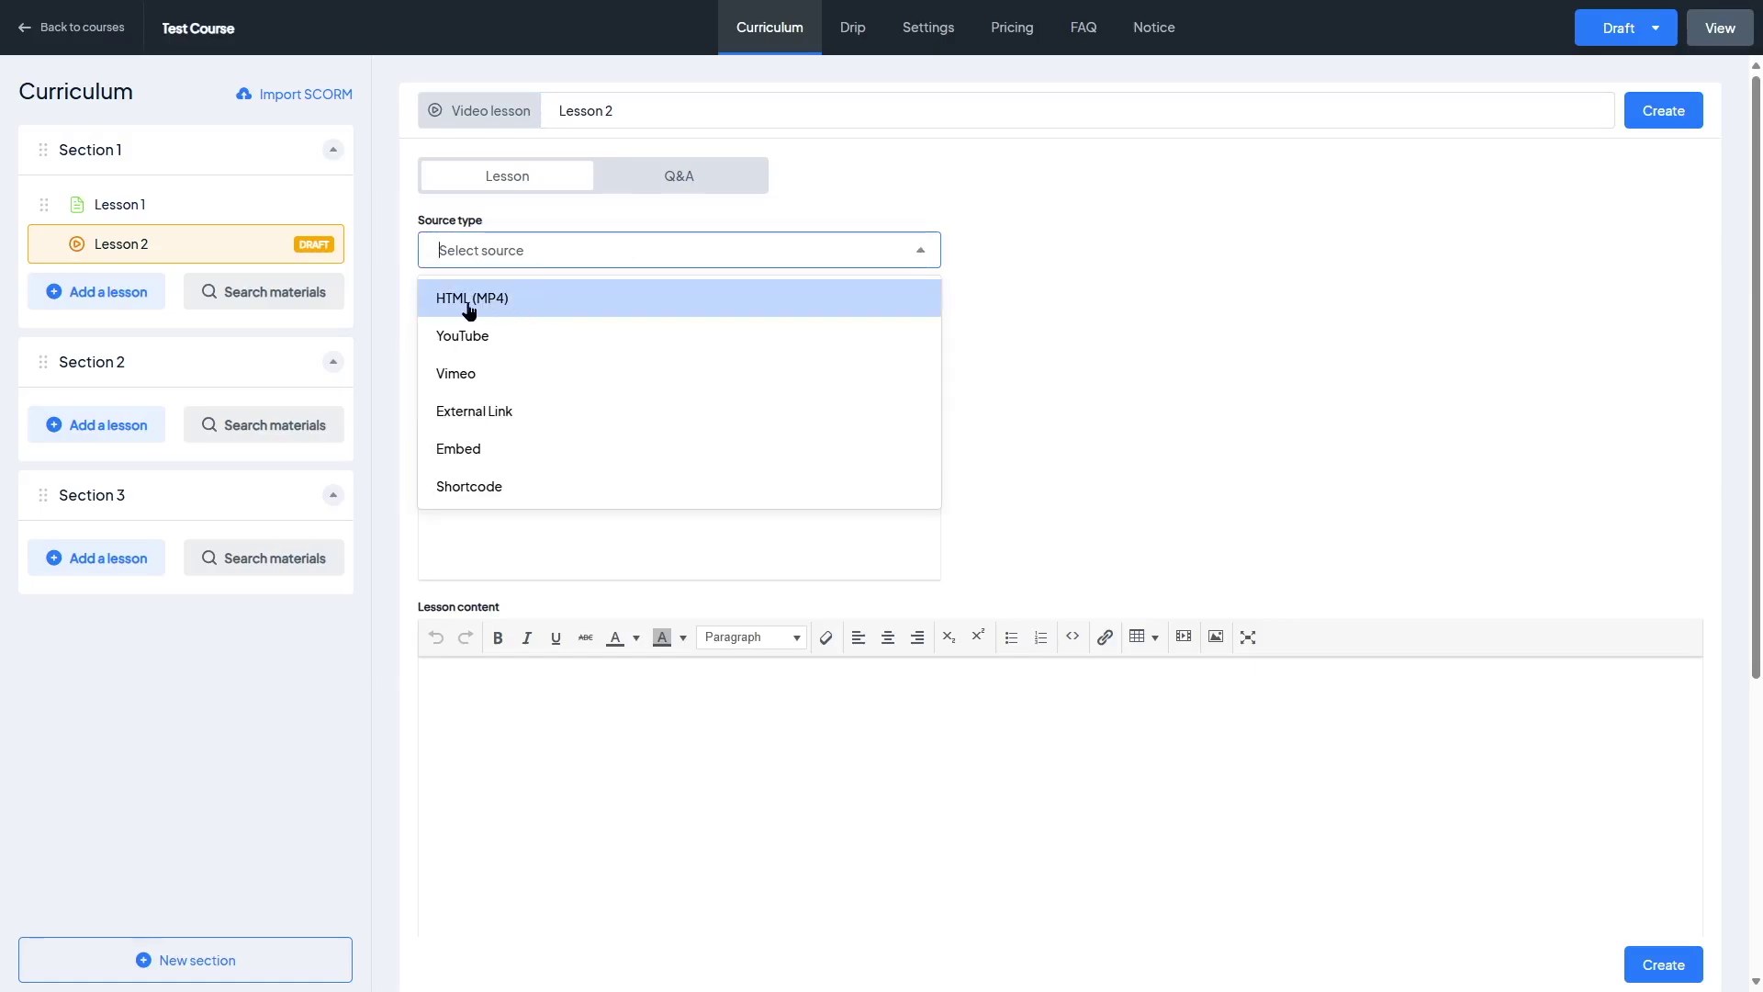
left_click(514, 255)
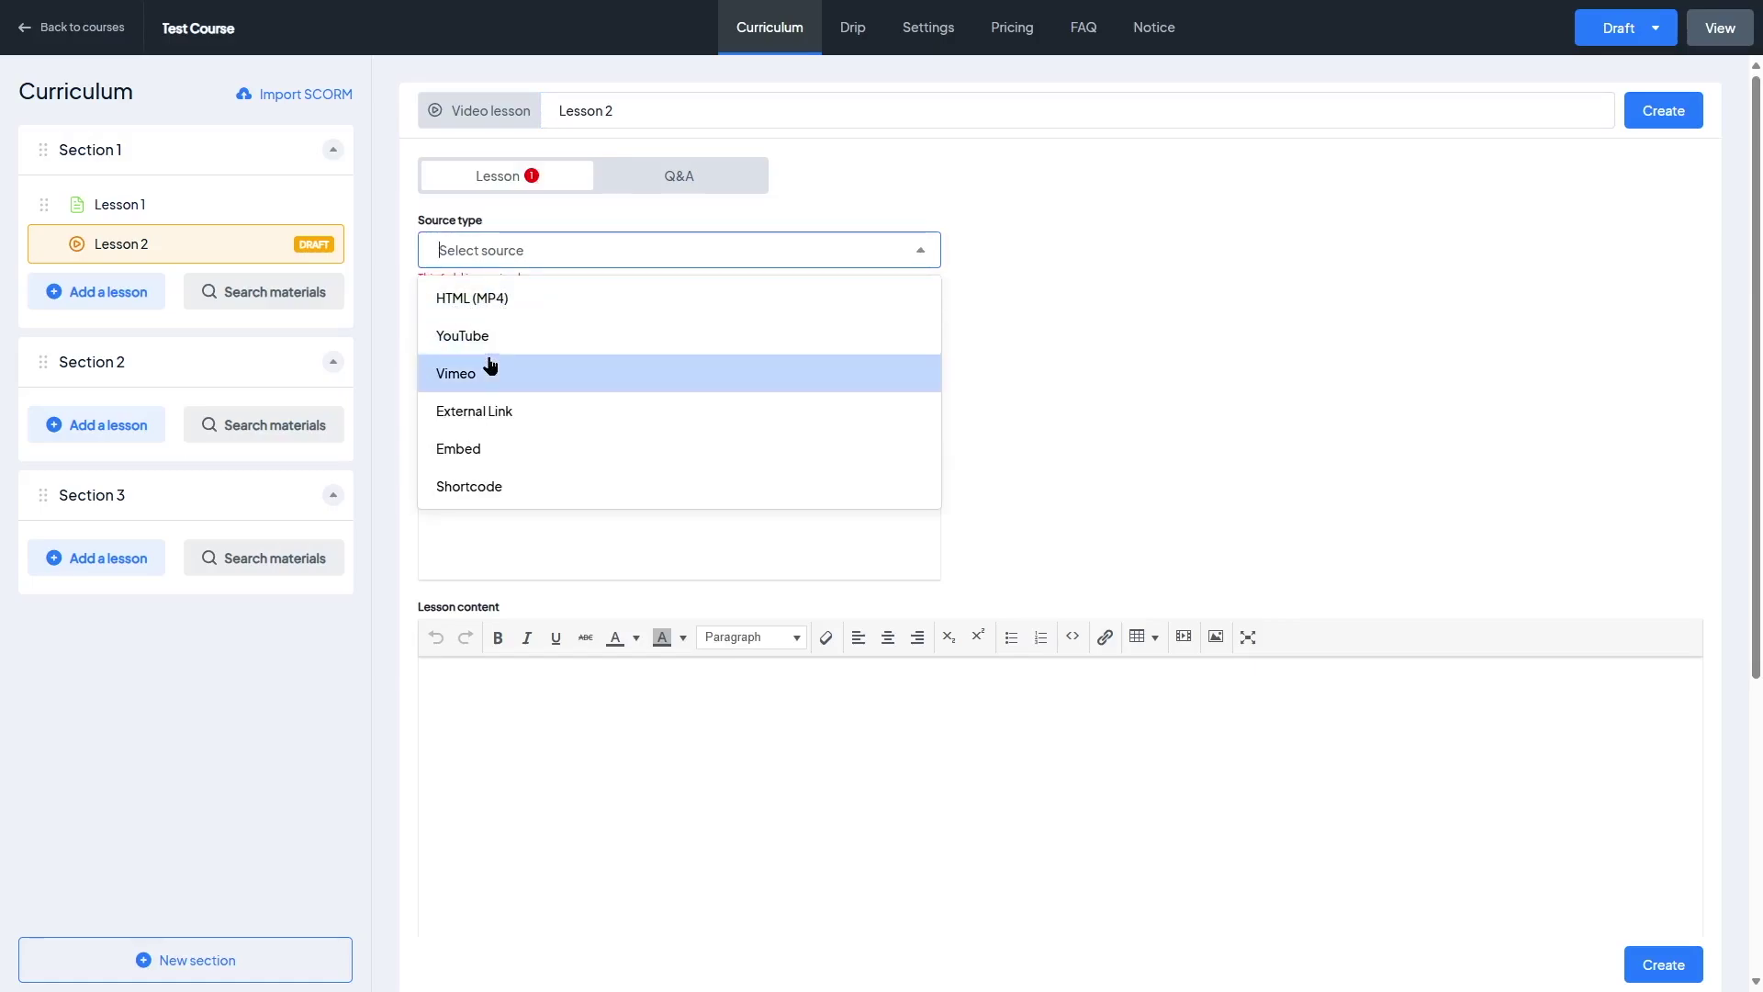
left_click(493, 410)
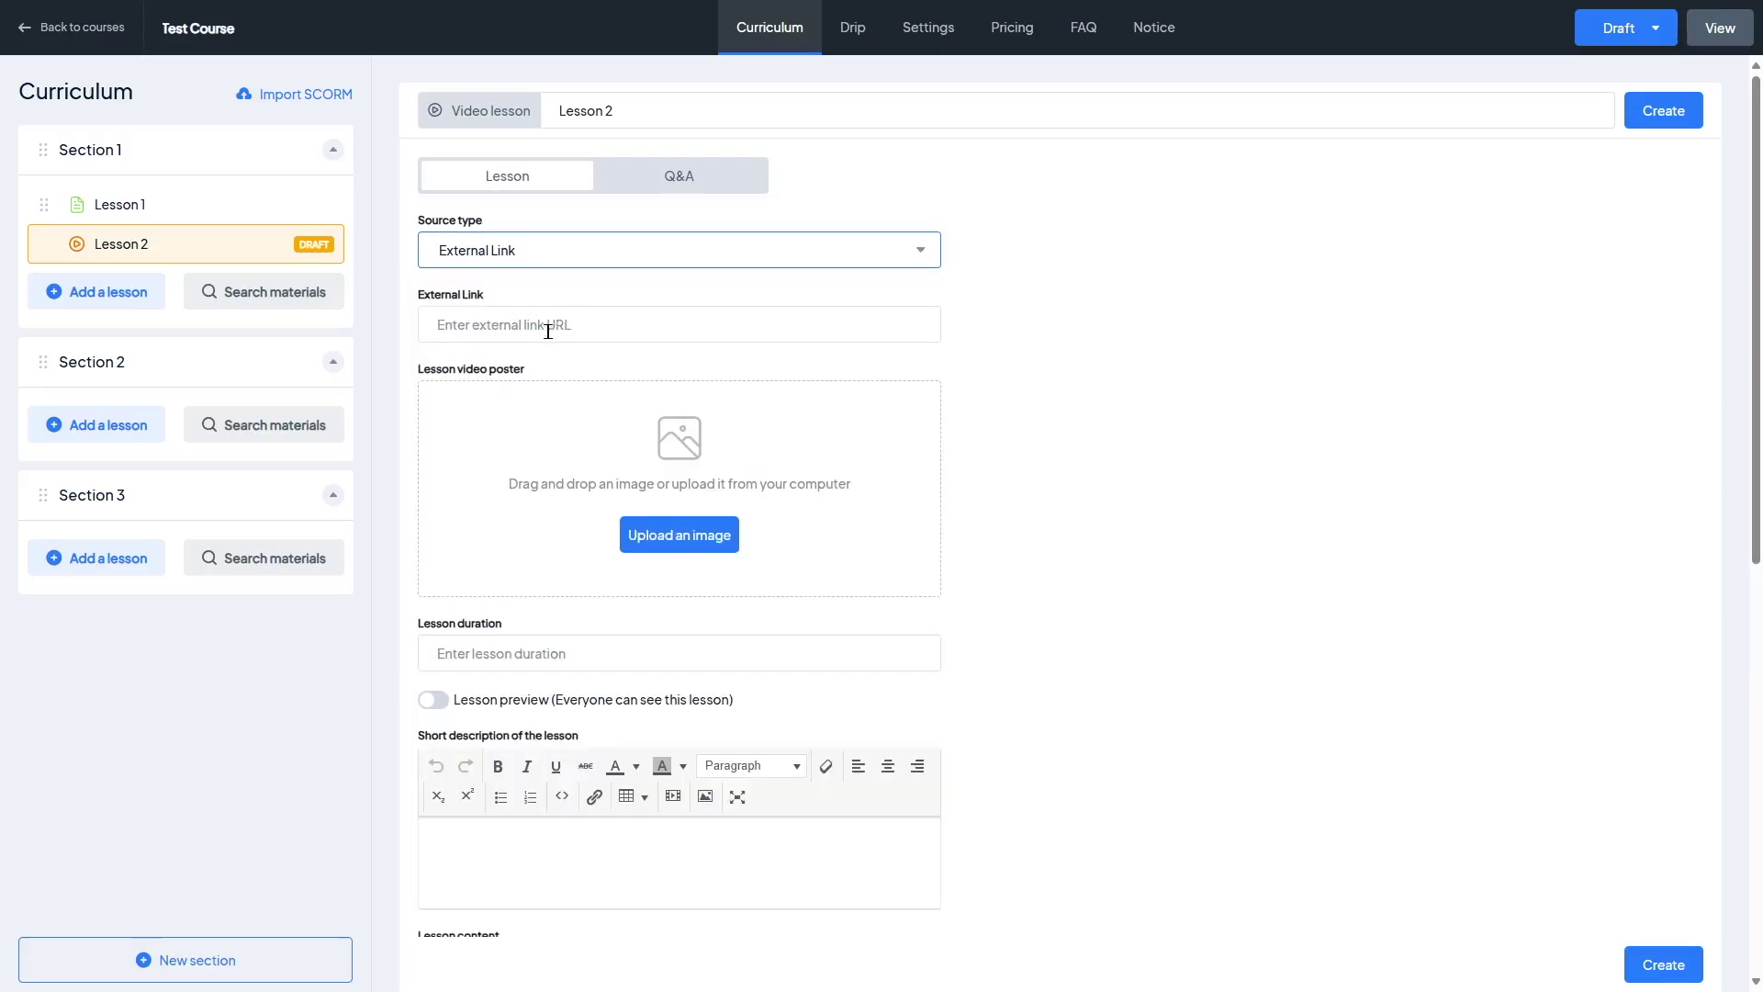
Try the Embed, Shortcode, YouTube and Vimeo source types for Lesson 2 and check the fields each one offers
key("Down")
left_click(548, 265)
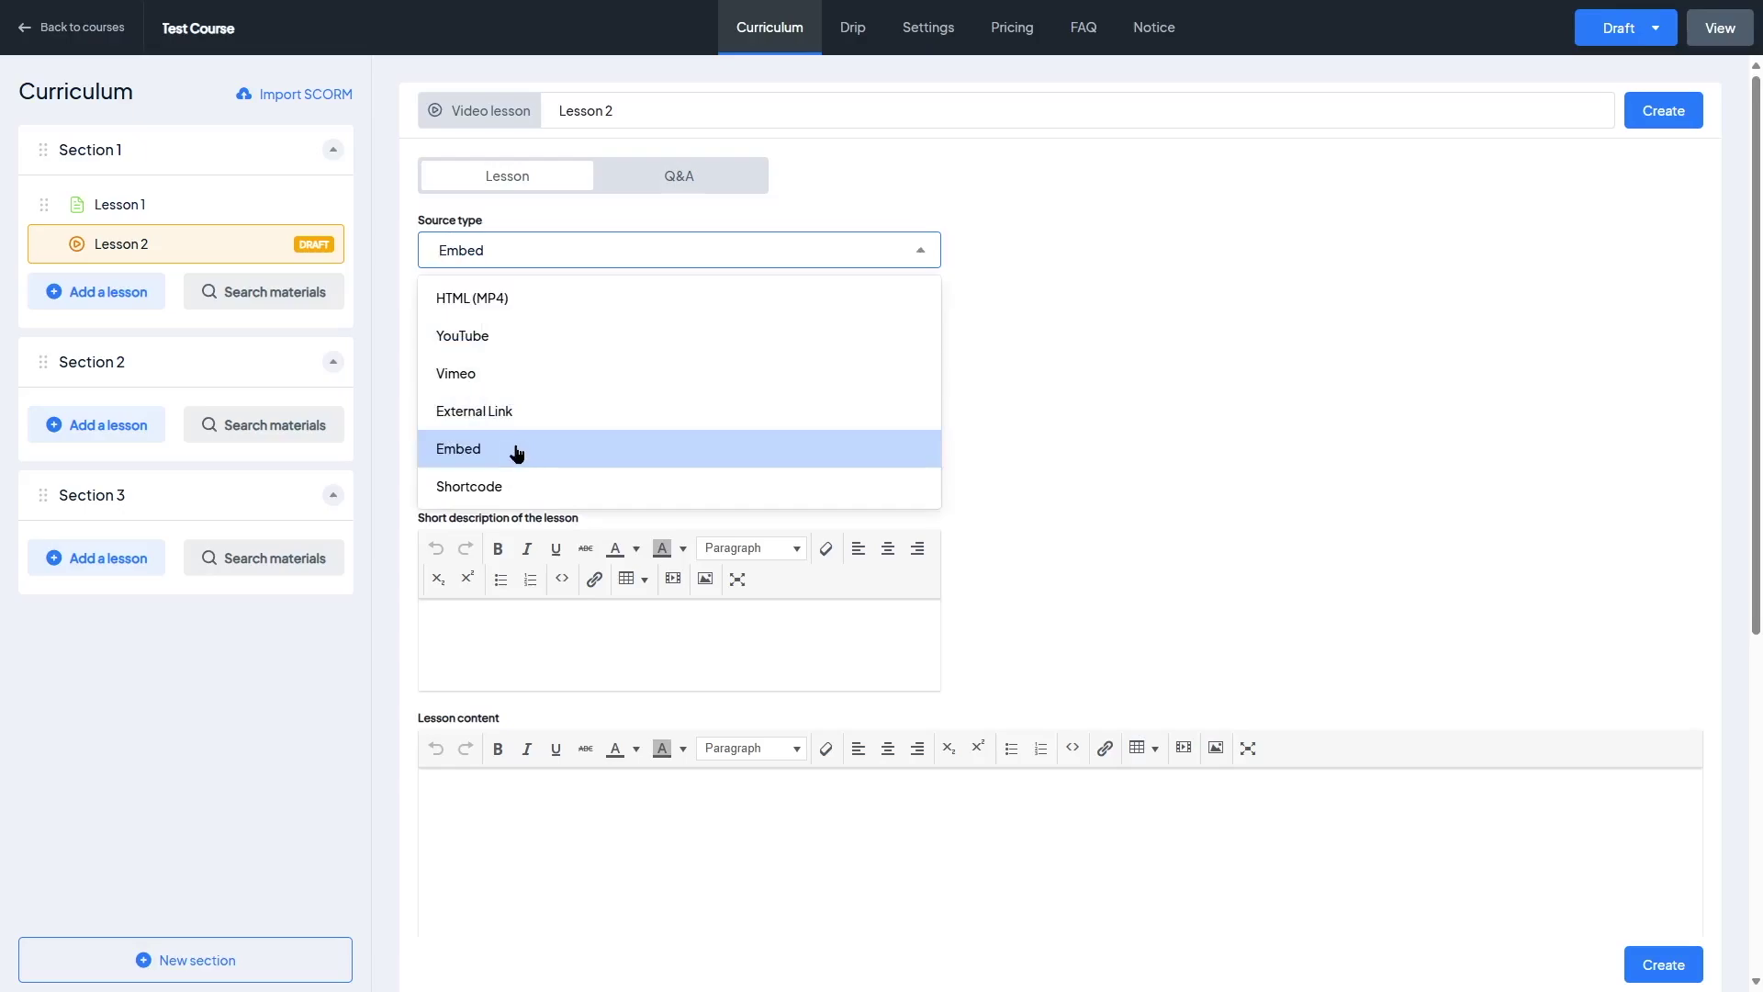
left_click(493, 486)
left_click(496, 250)
left_click(496, 336)
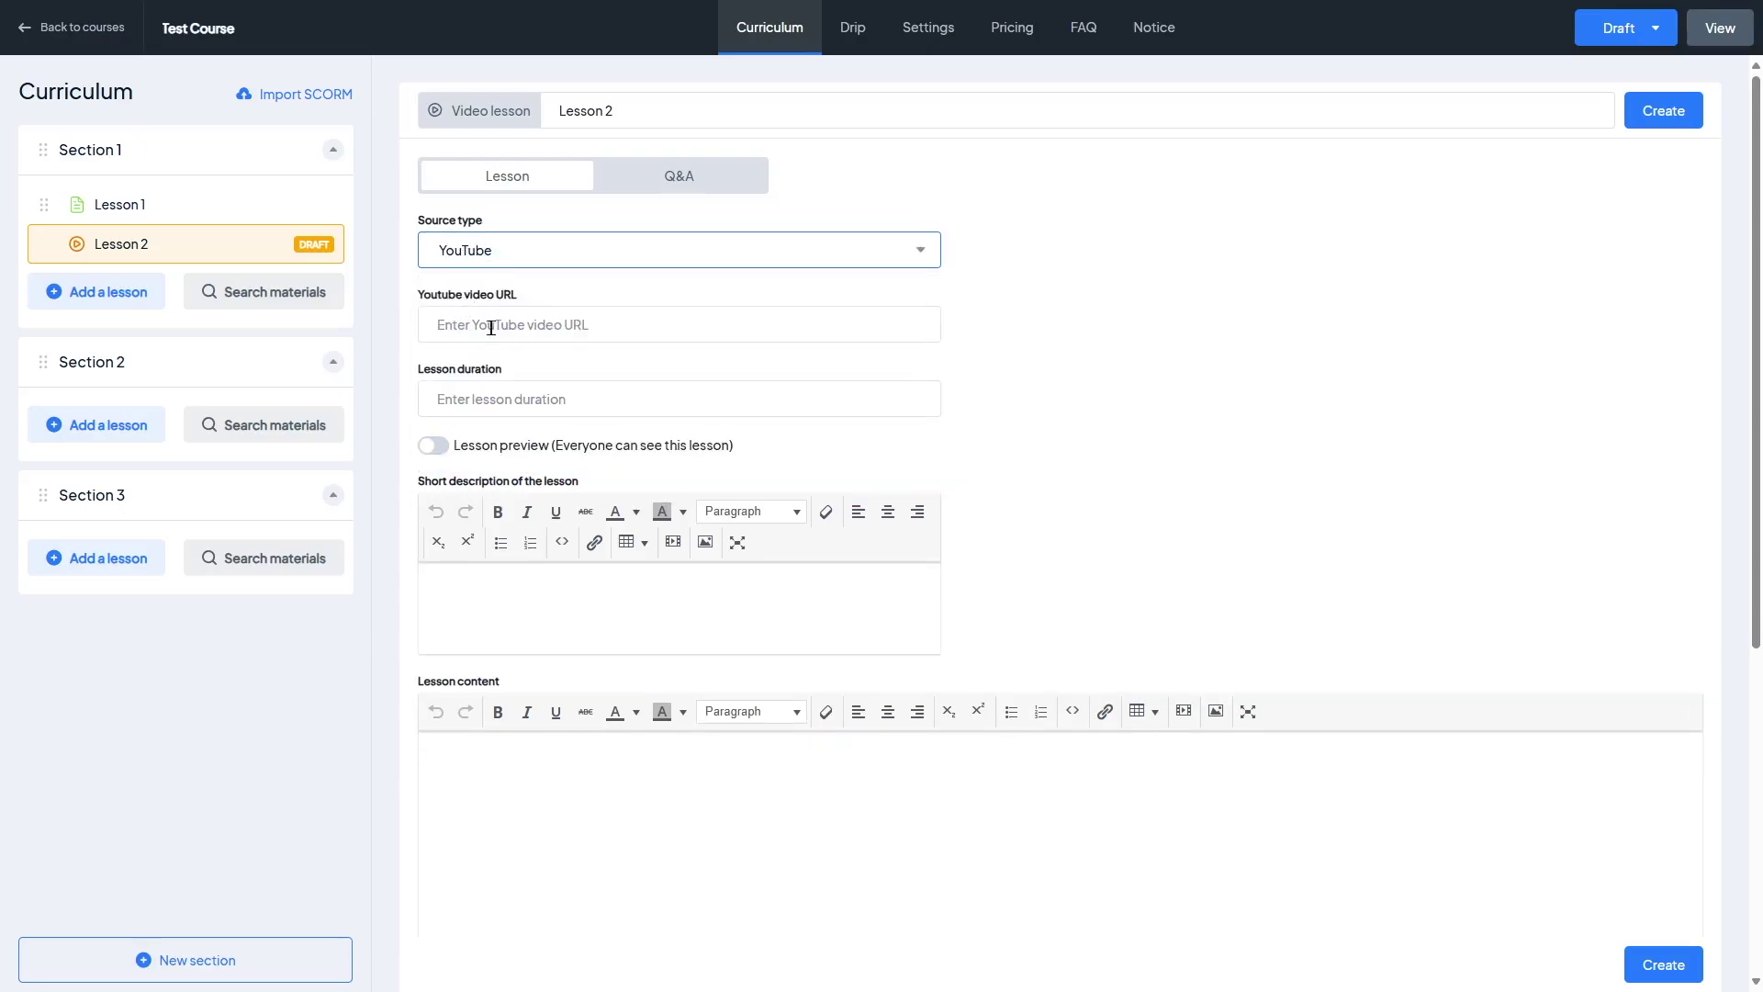
left_click(530, 259)
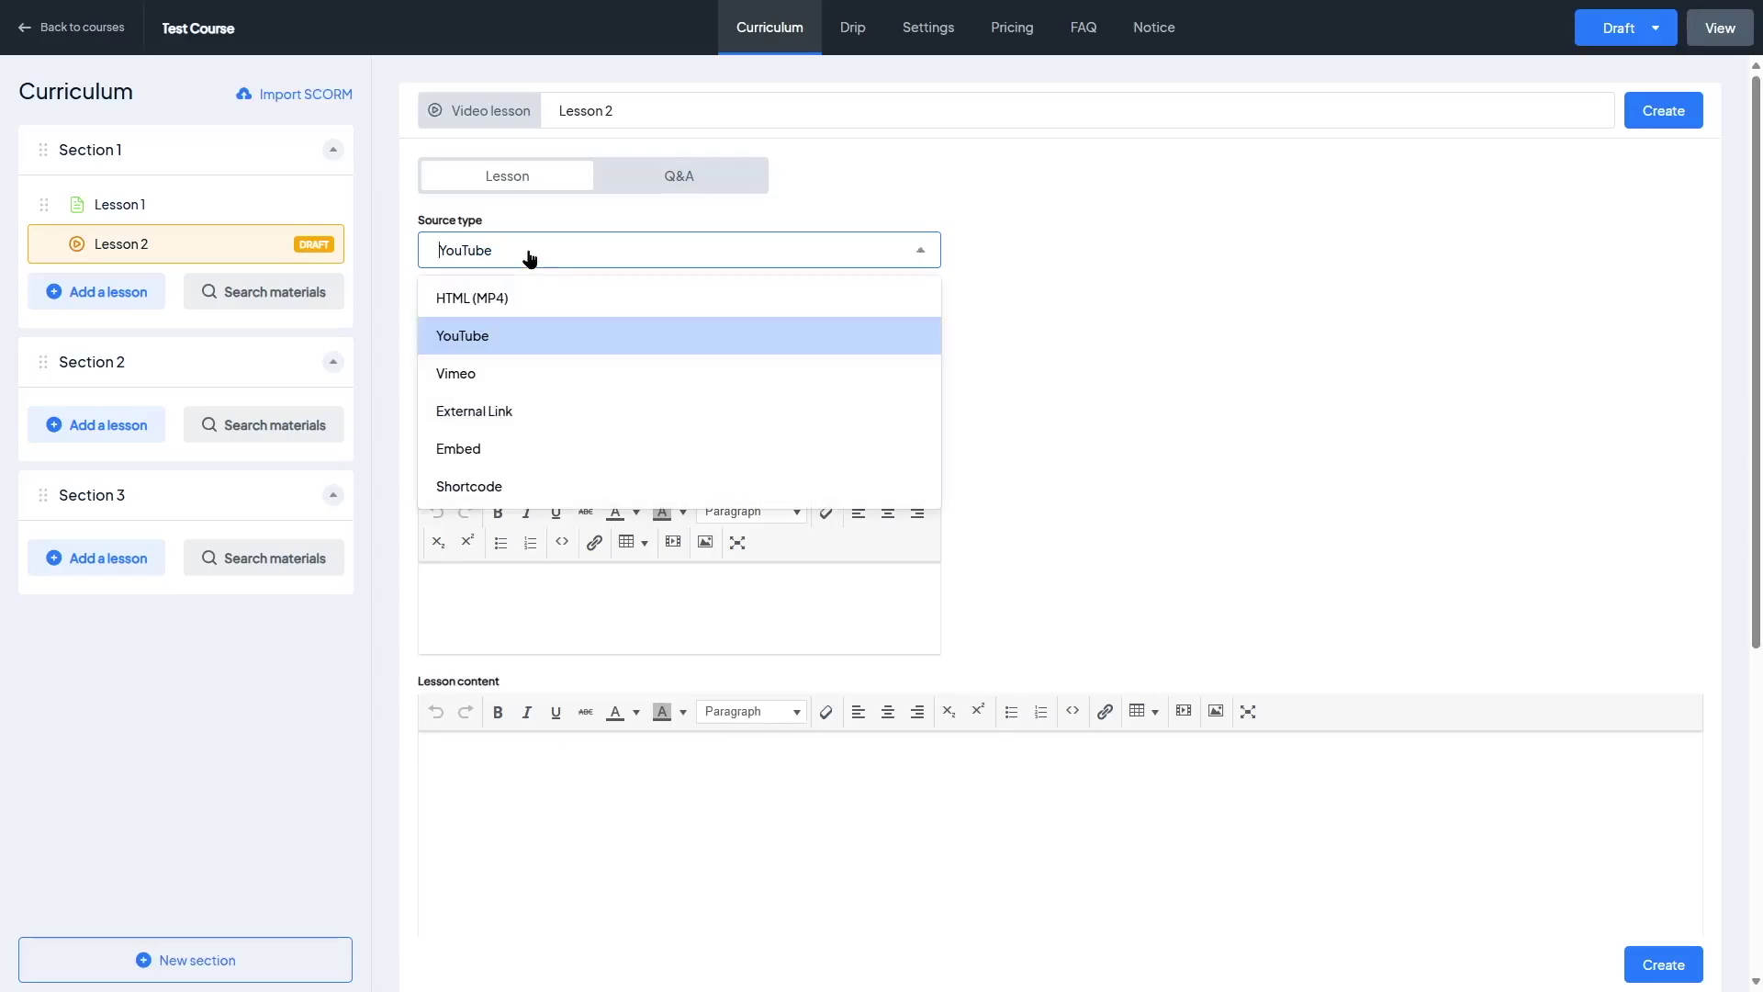
left_click(512, 375)
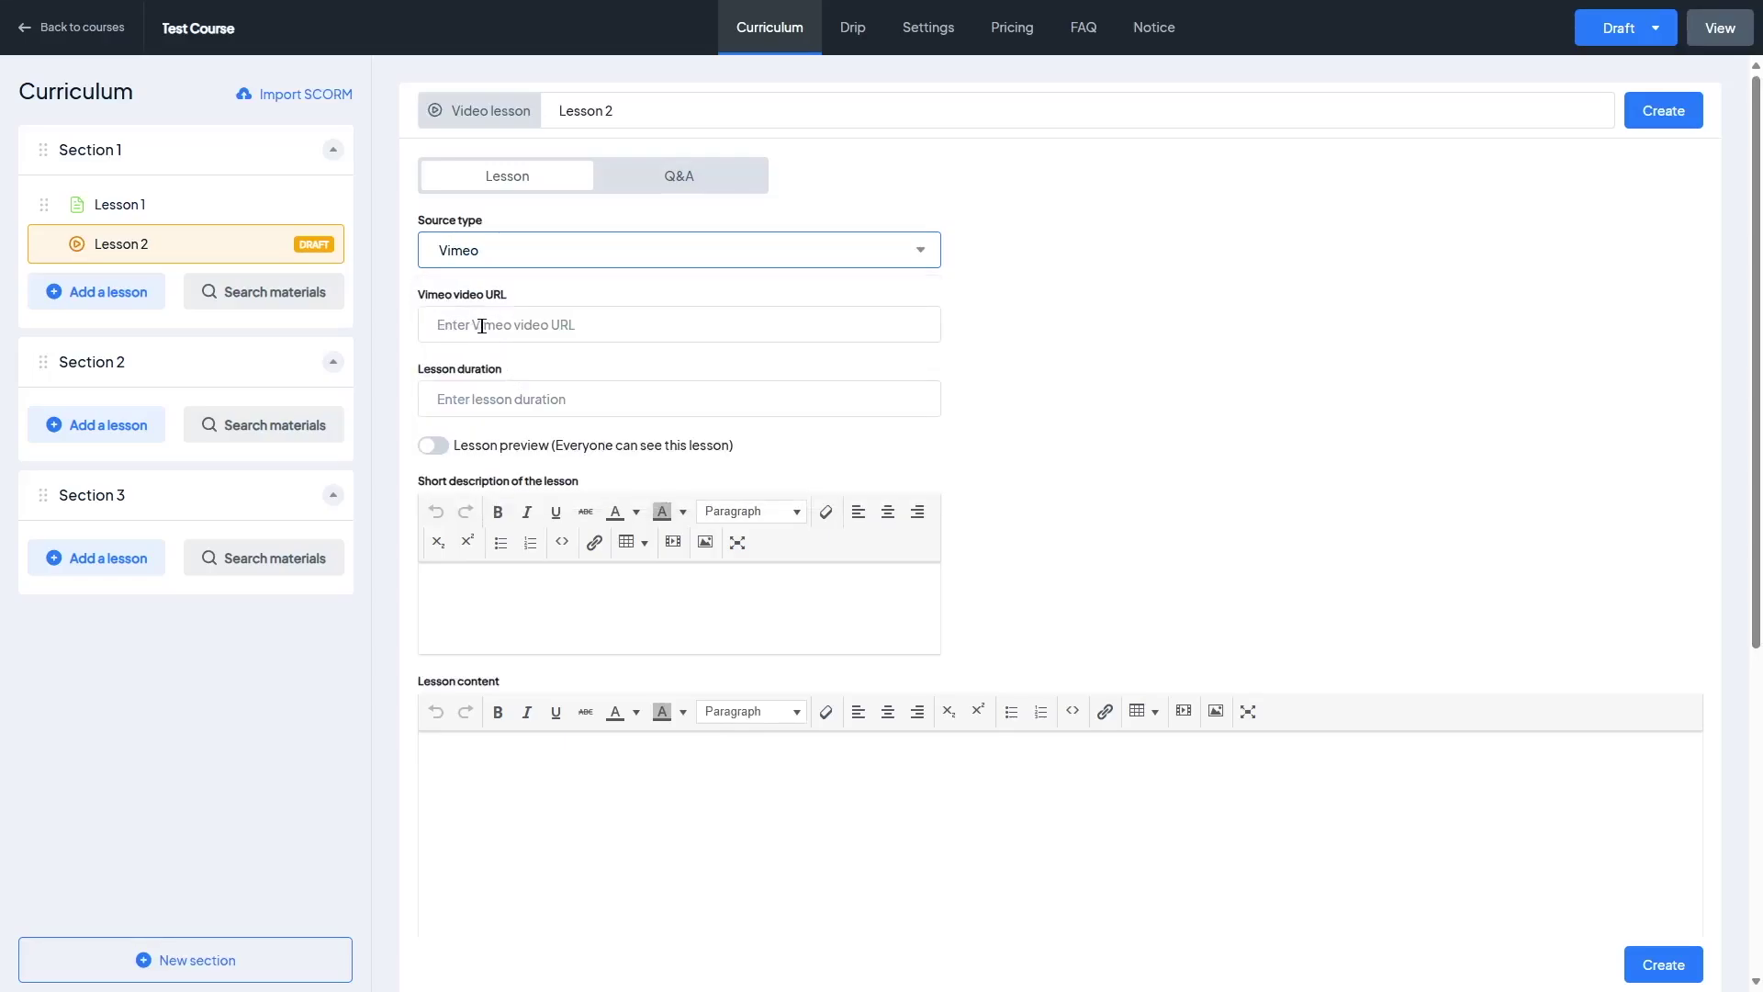
left_click(533, 261)
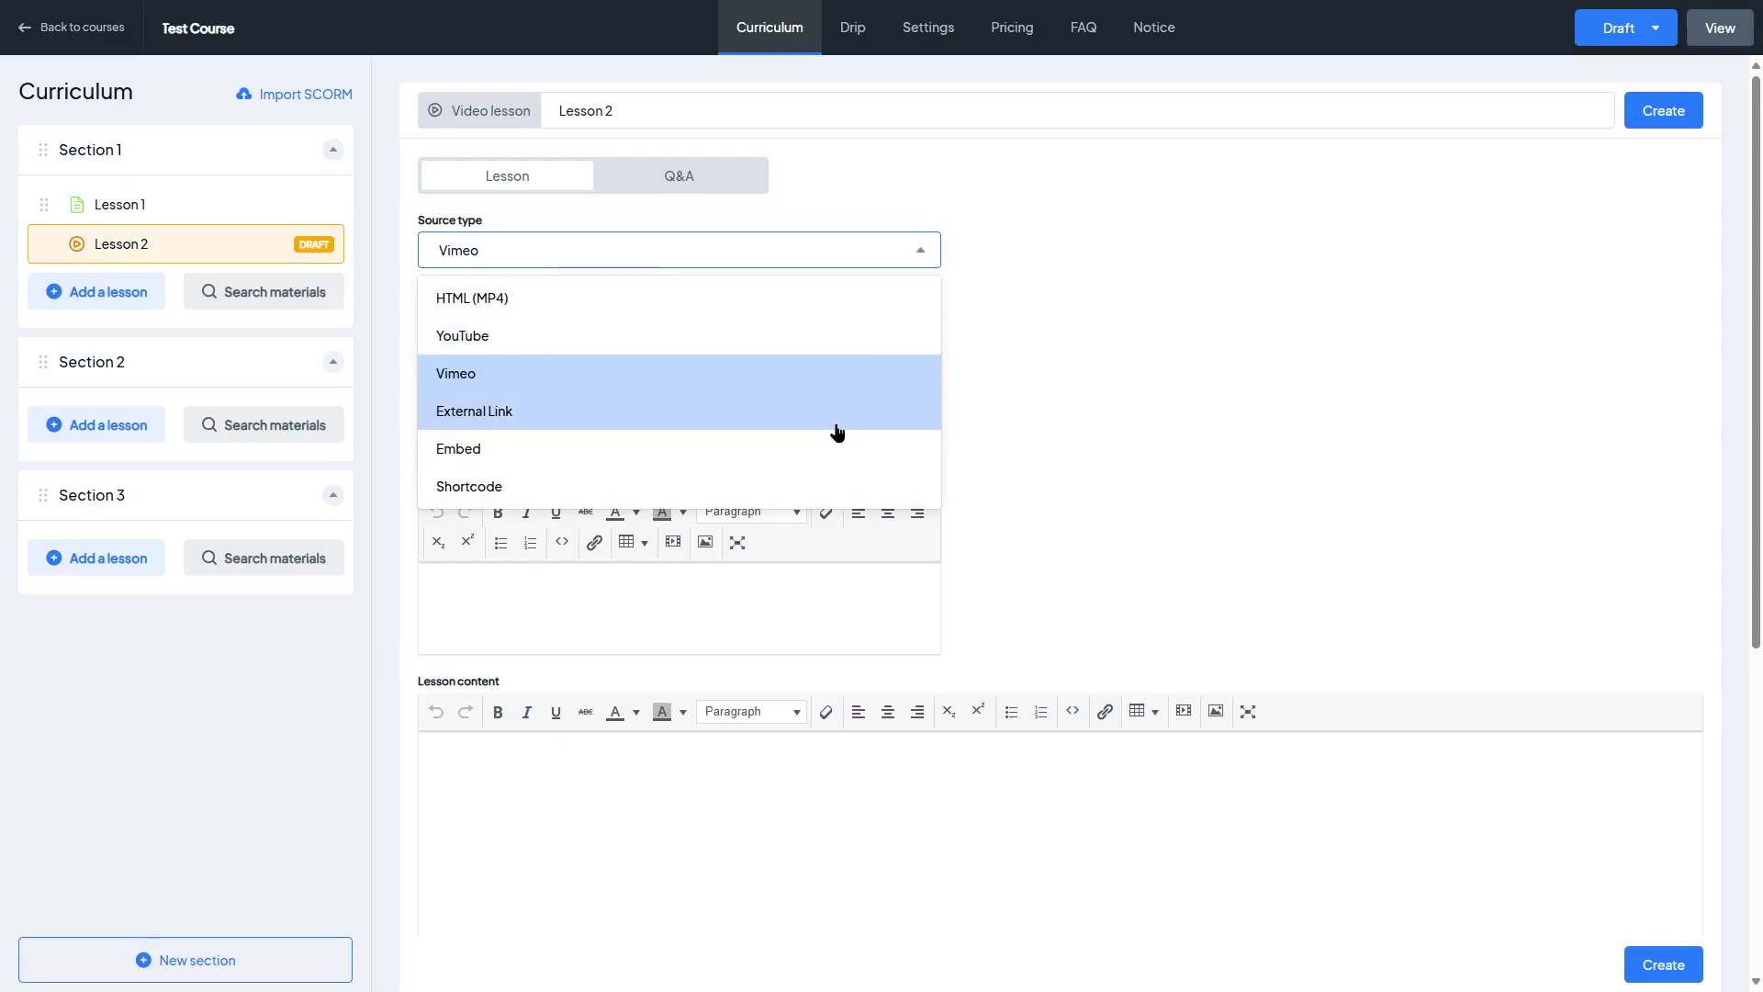
left_click(1126, 401)
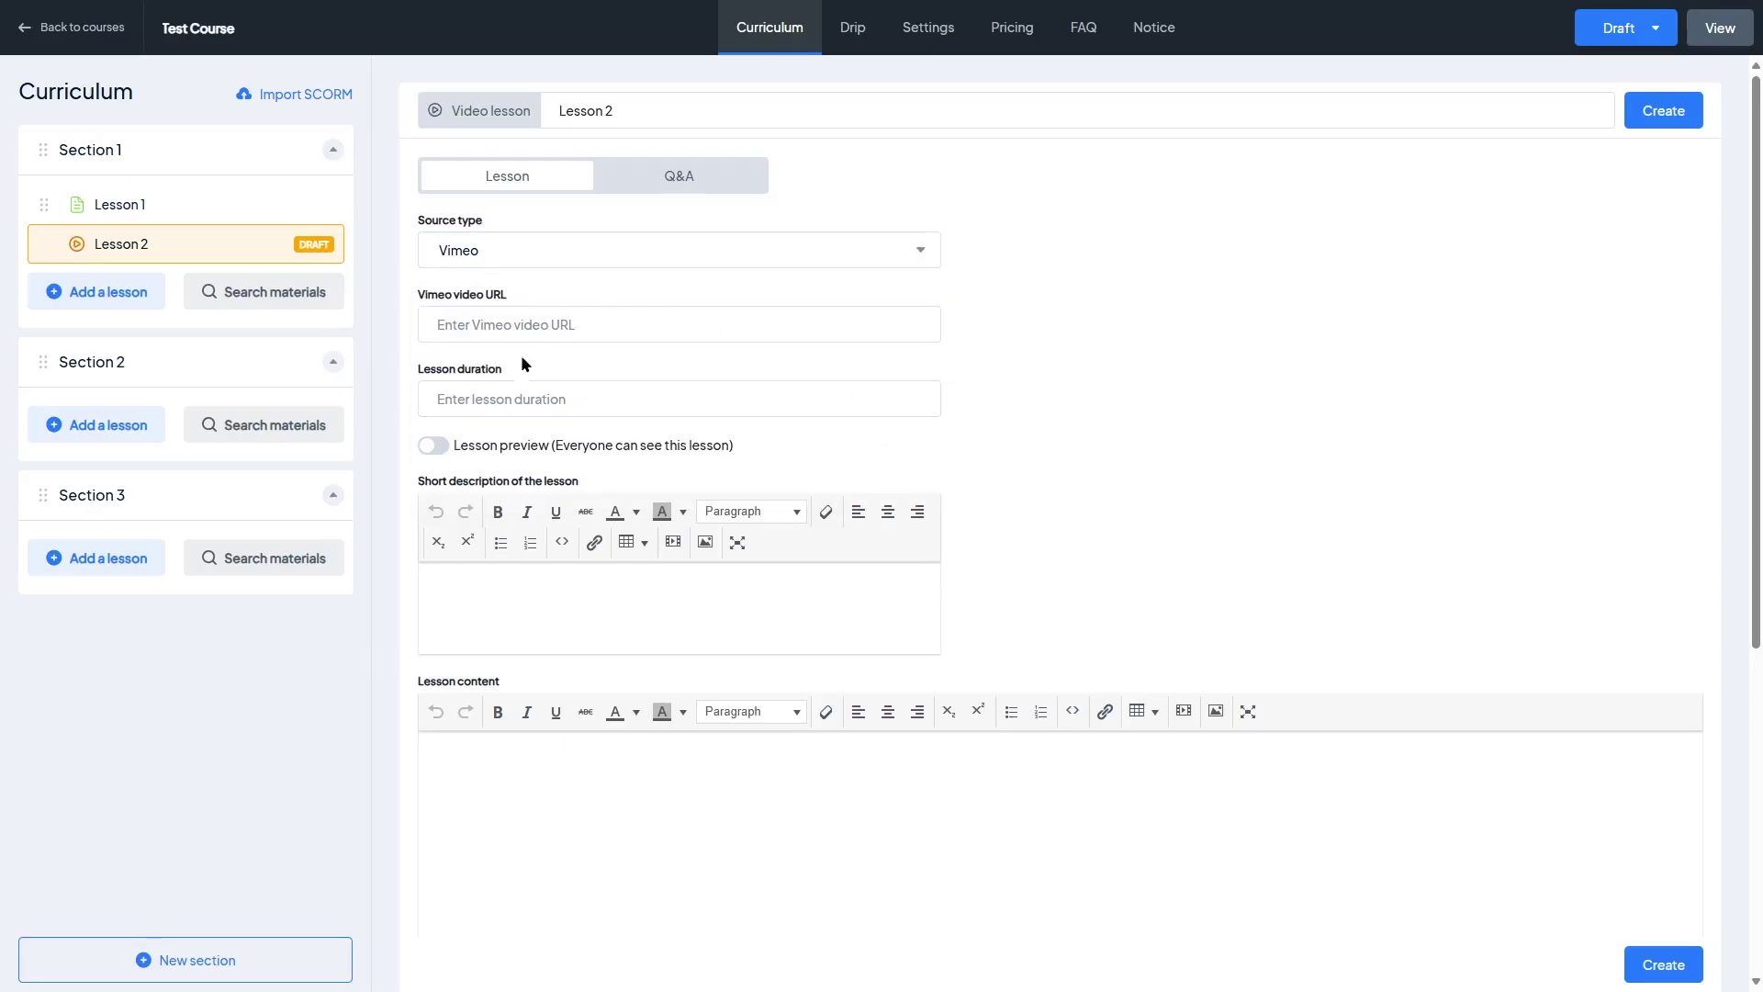
scroll(595, 457, "down", 4)
scroll(595, 458, "up", 4)
Start an audio lesson in Section 1 and review its fields and available source types
left_click(109, 292)
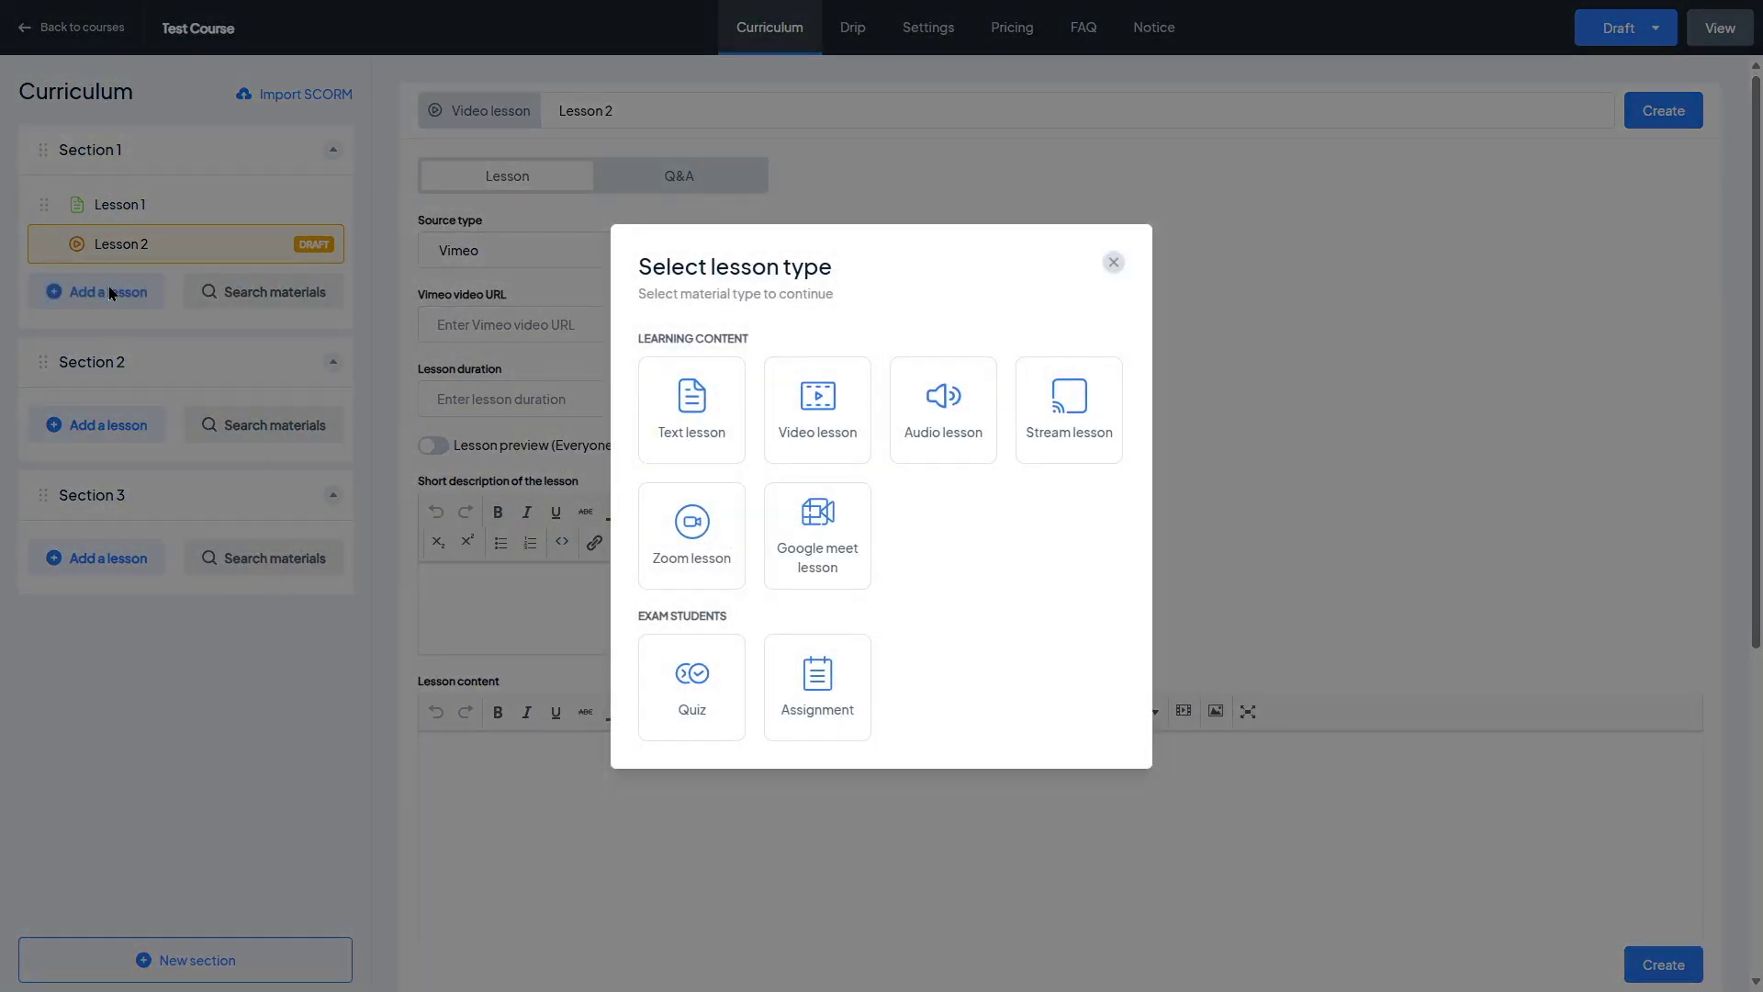
left_click(920, 420)
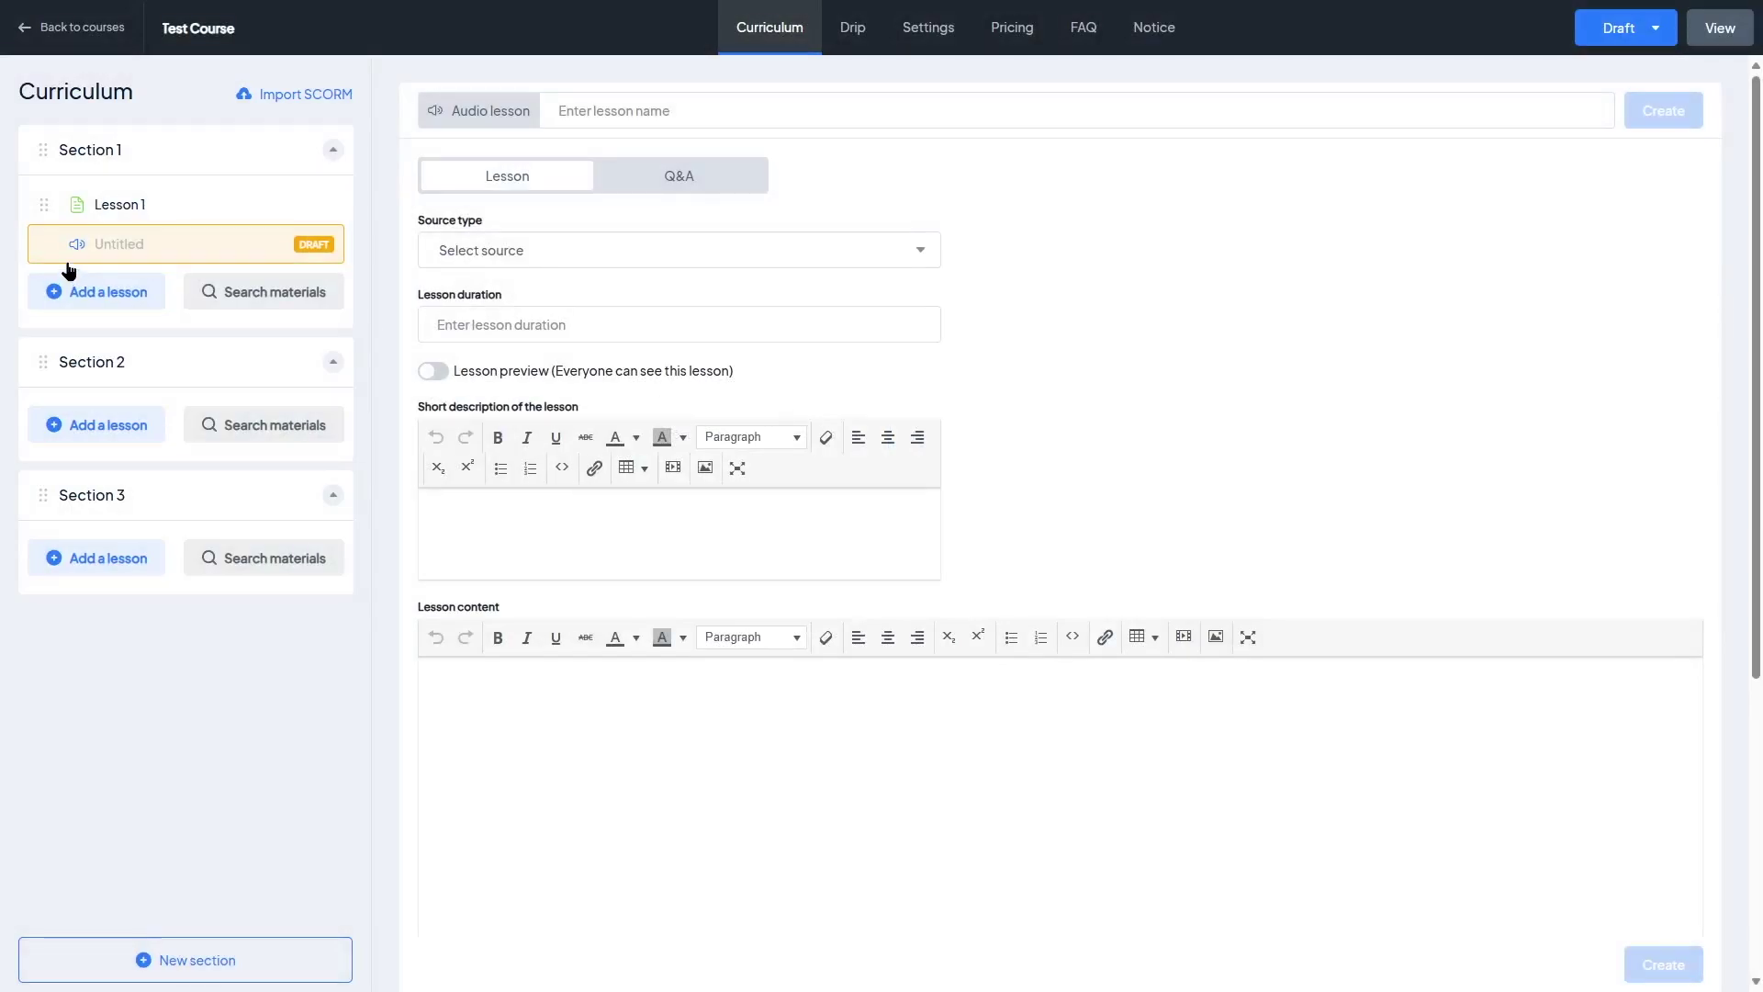
scroll(501, 287, "down", 5)
scroll(501, 287, "up", 5)
left_click(574, 253)
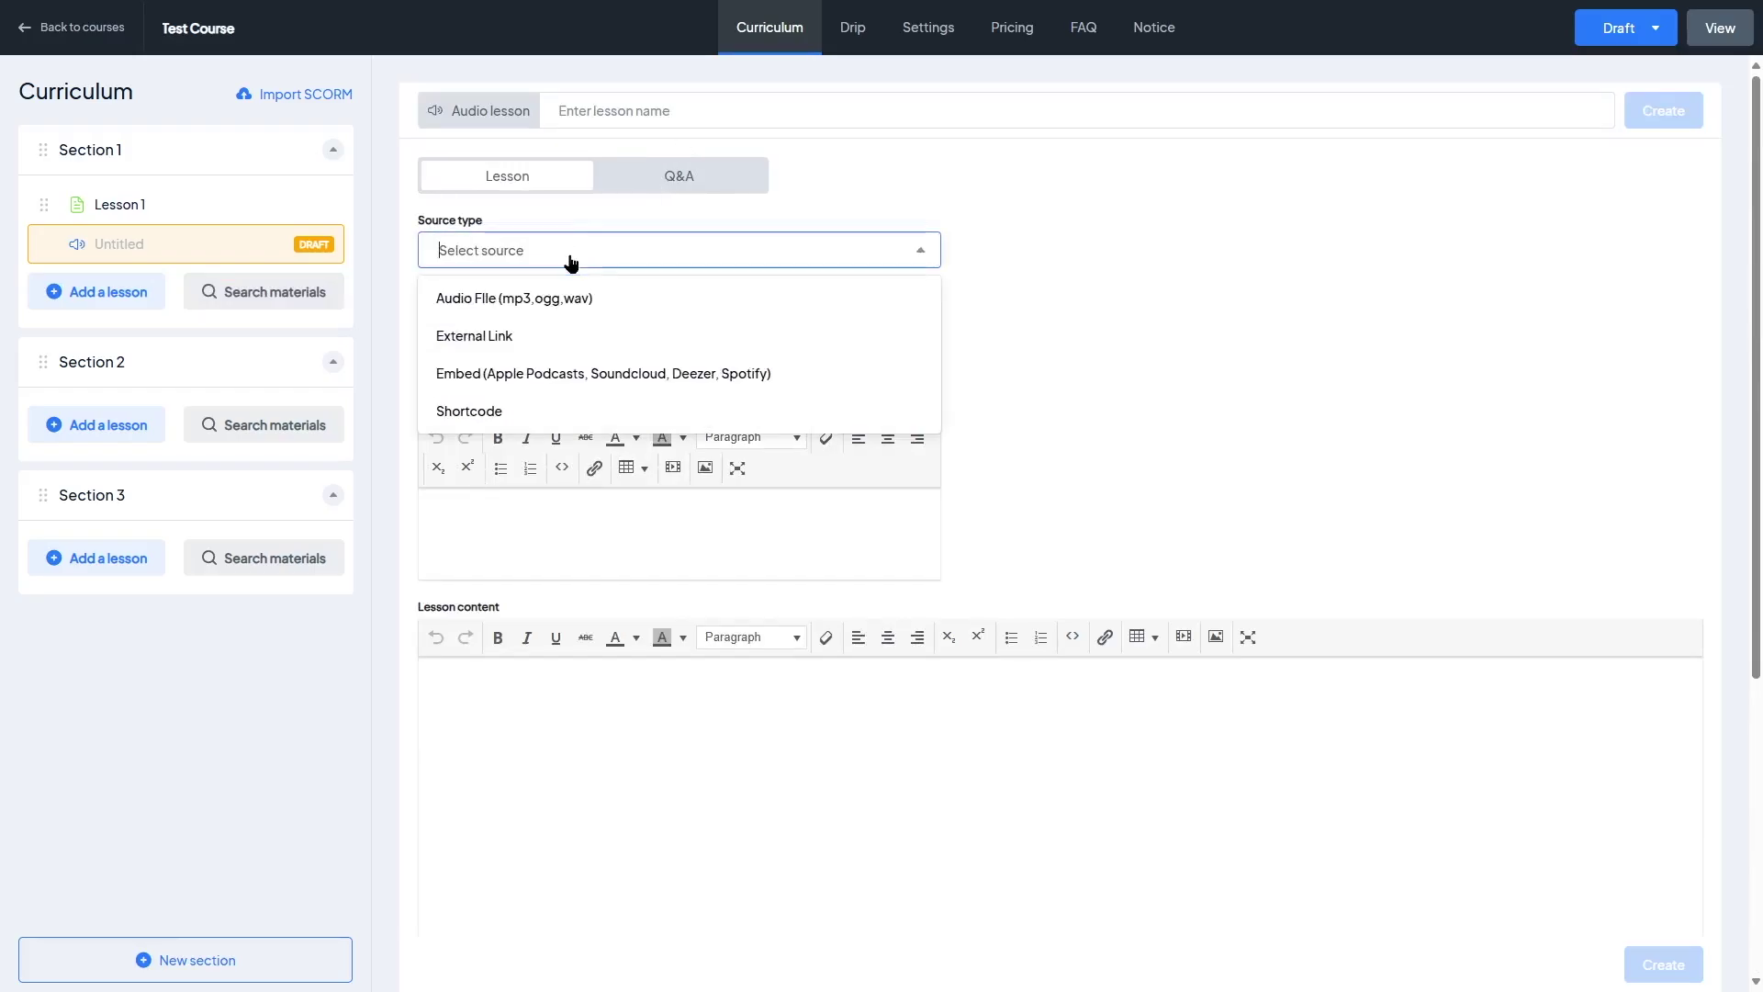
Start a stream lesson in Section 1 and review its URL, schedule and content fields
left_click(115, 293)
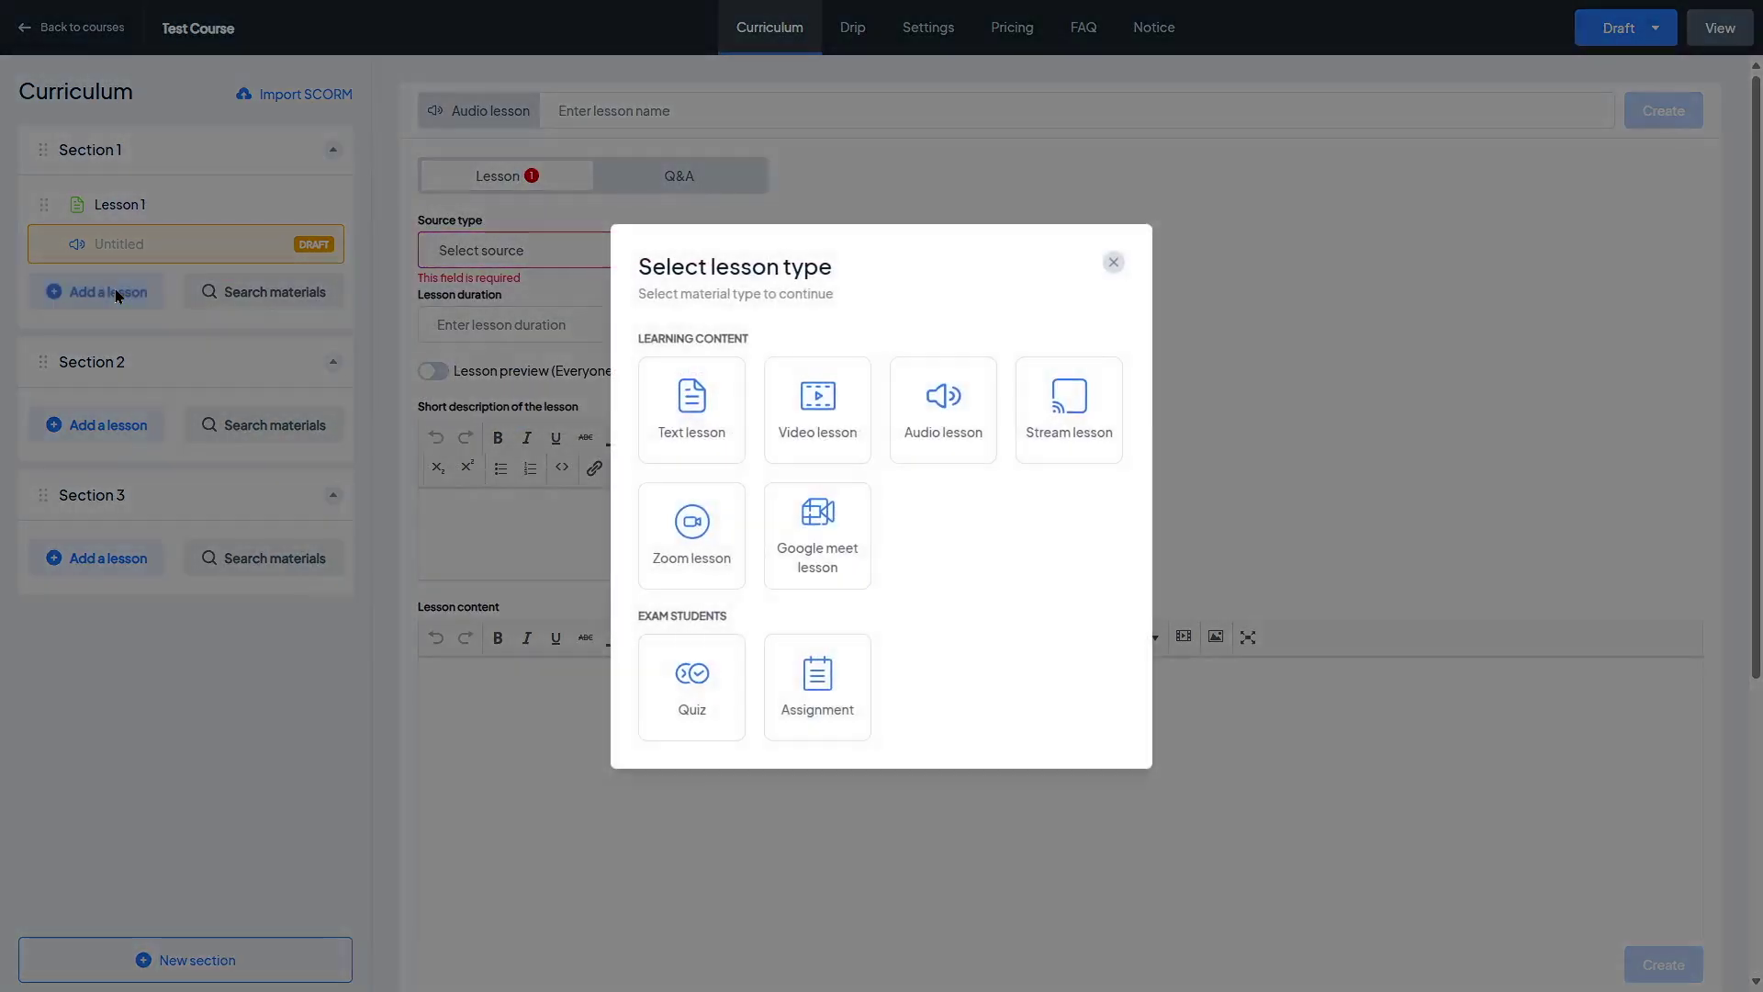
left_click(1078, 418)
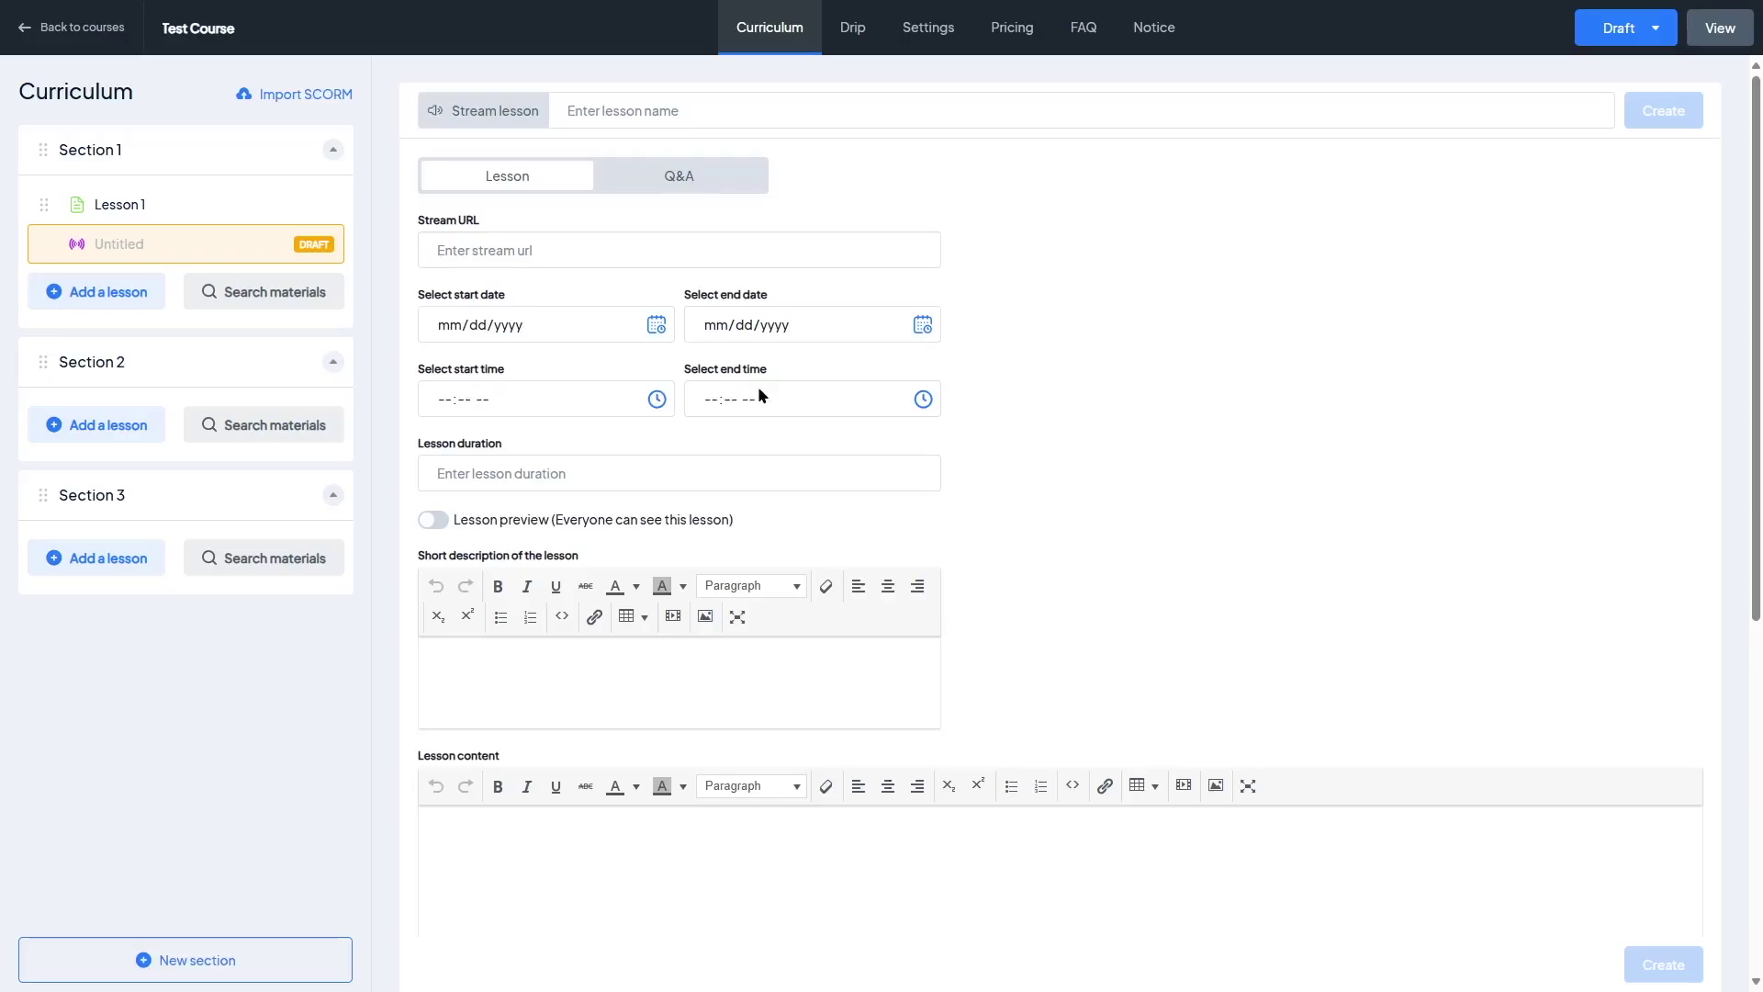
scroll(726, 394, "down", 4)
scroll(726, 393, "up", 4)
Start a Zoom lesson in Section 1 and review its meeting options
left_click(133, 291)
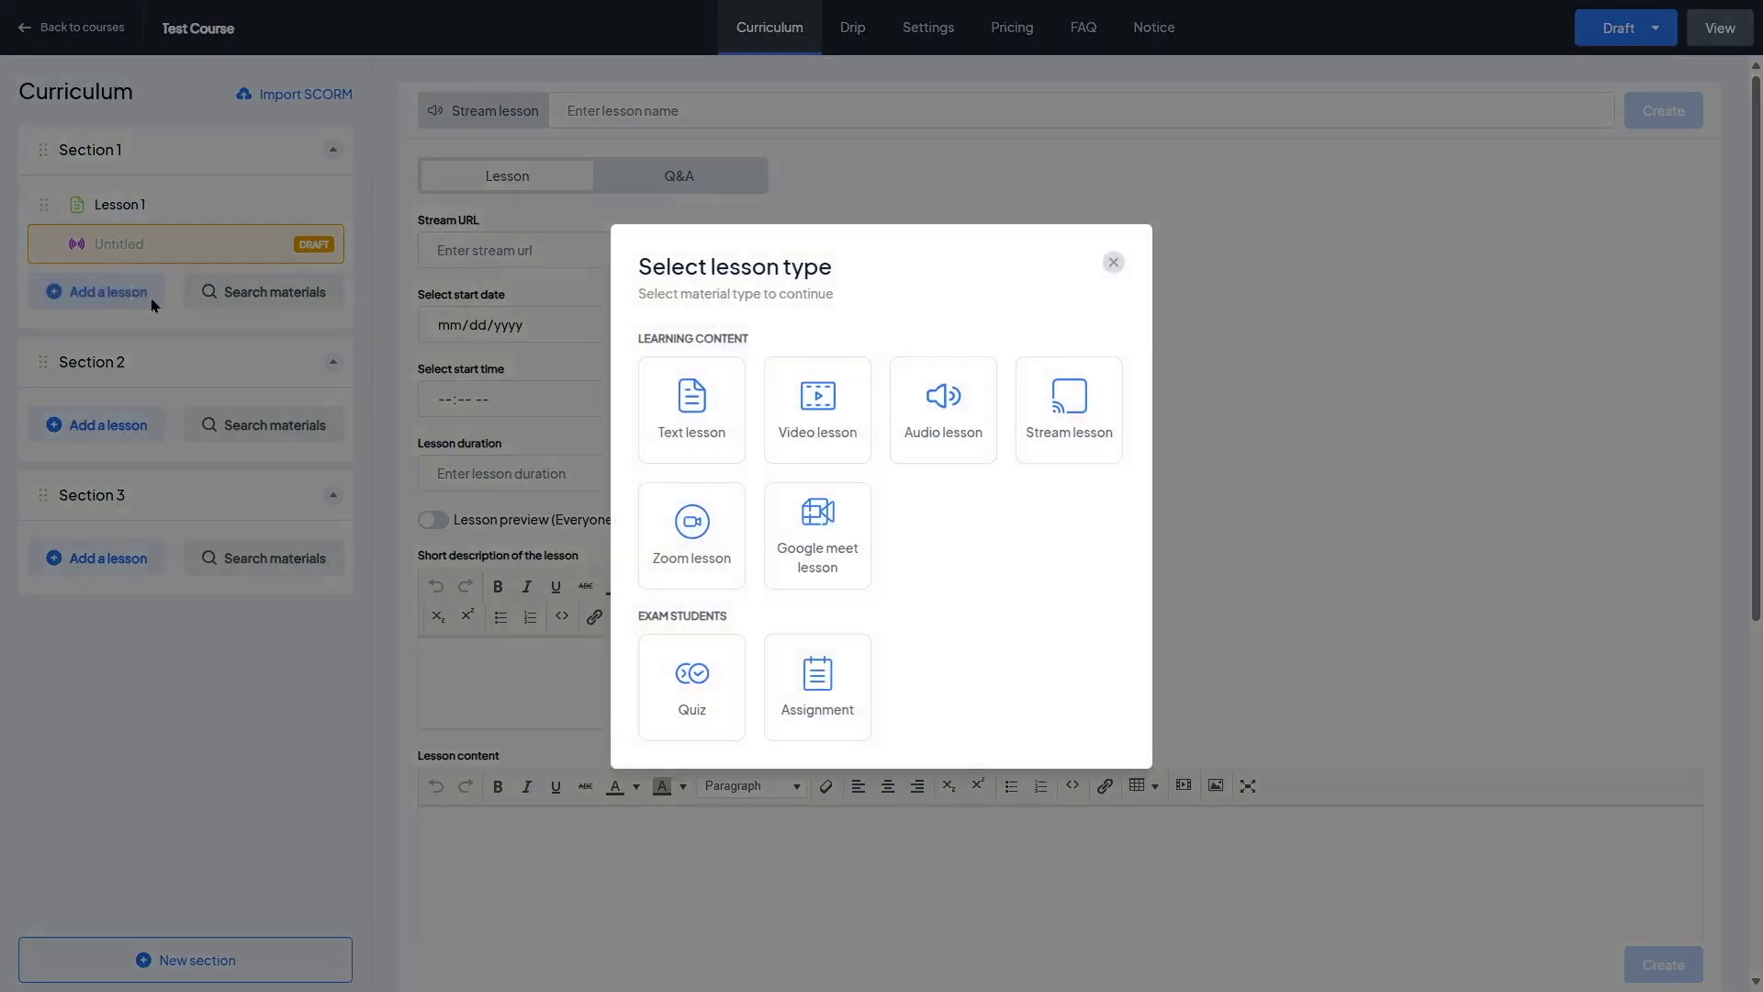
left_click(720, 541)
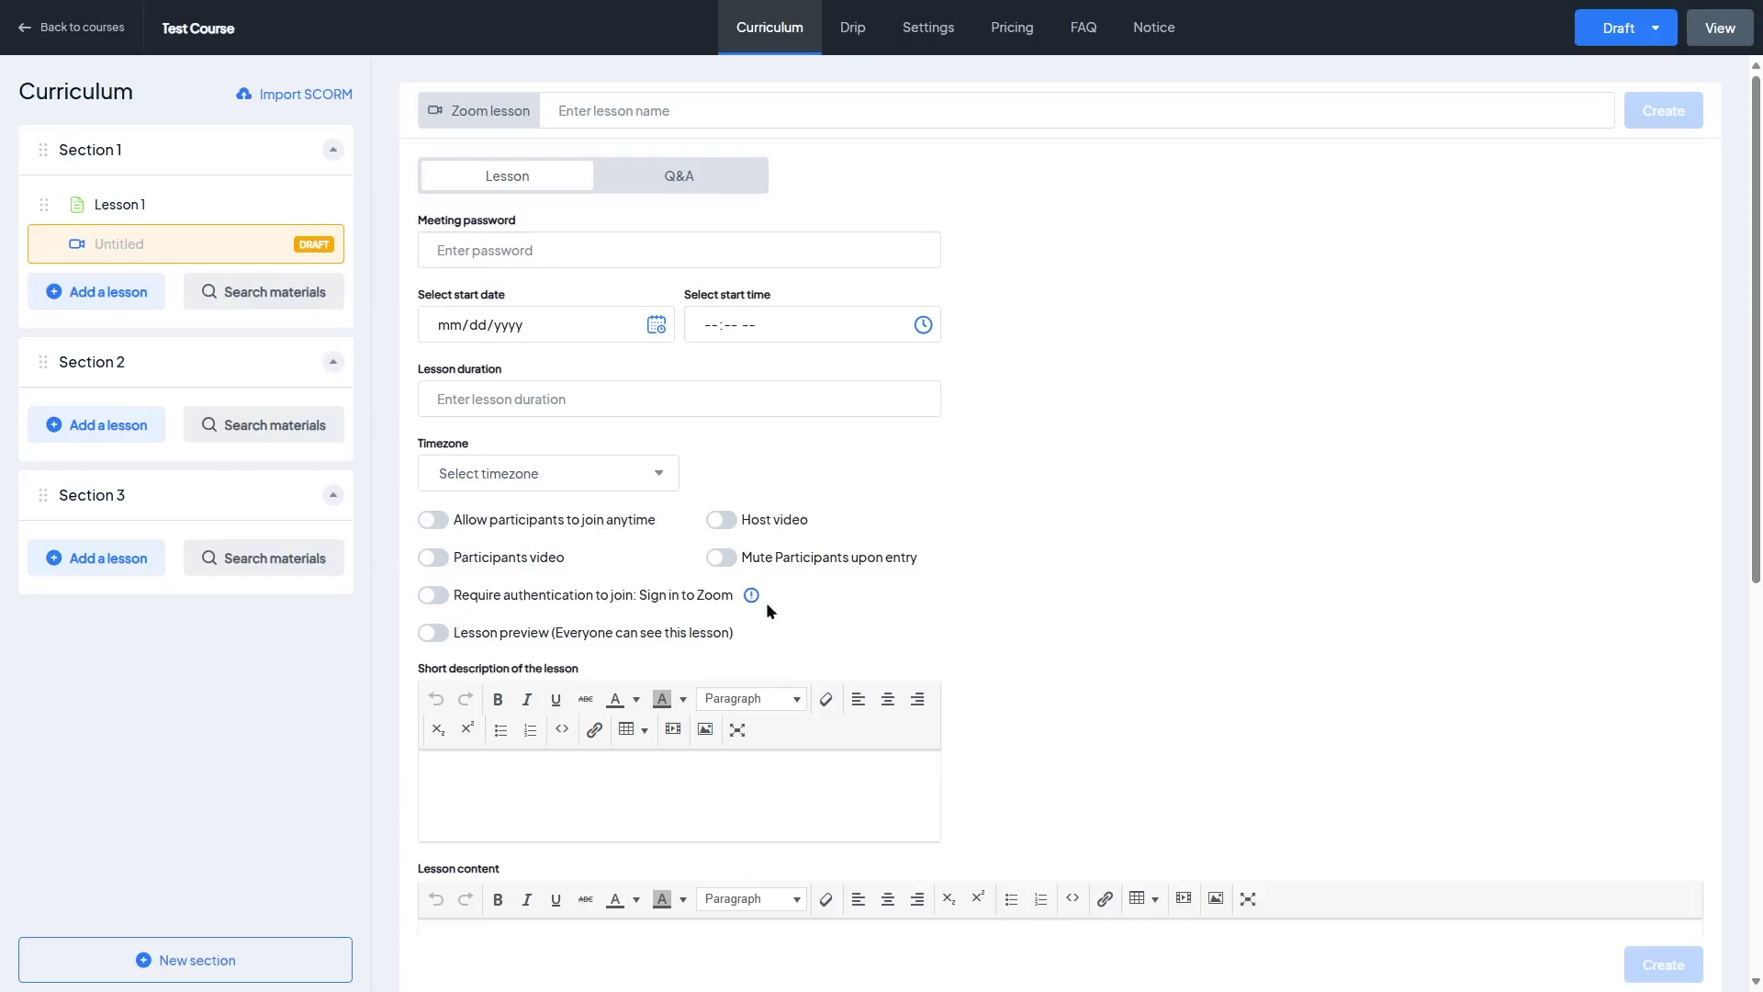
scroll(587, 597, "down", 3)
Create a quiz named Quiz 1 in Section 1
left_click(135, 303)
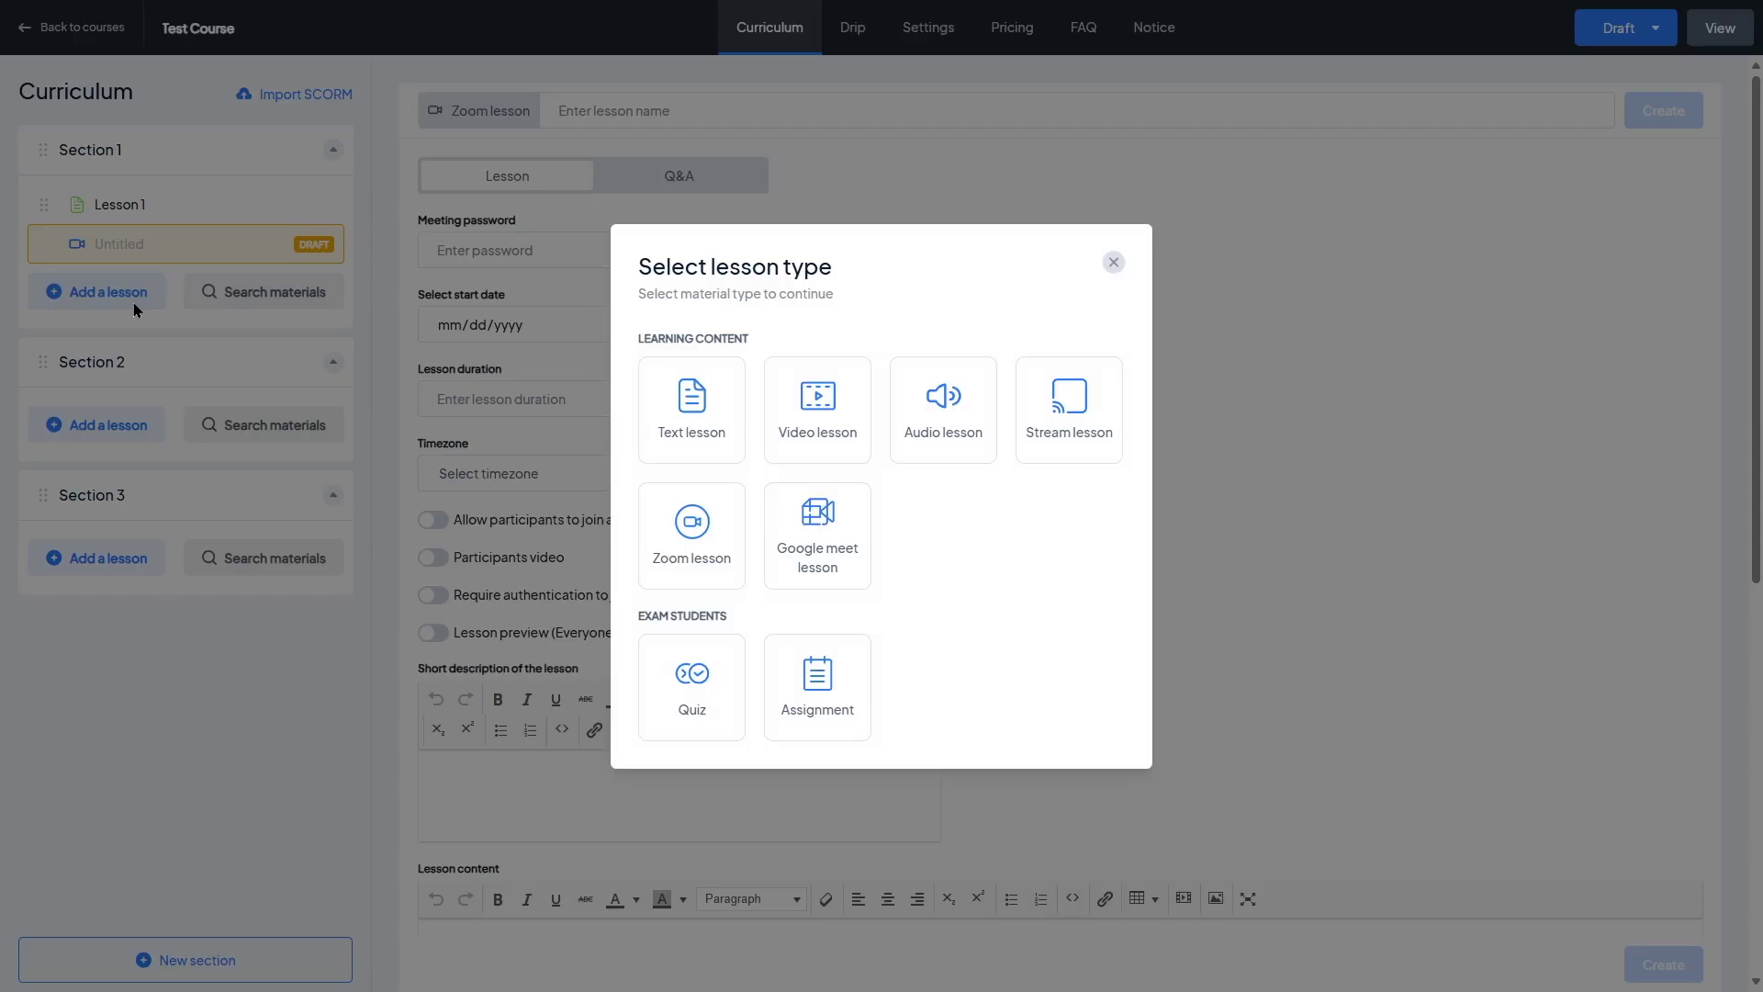
left_click(700, 689)
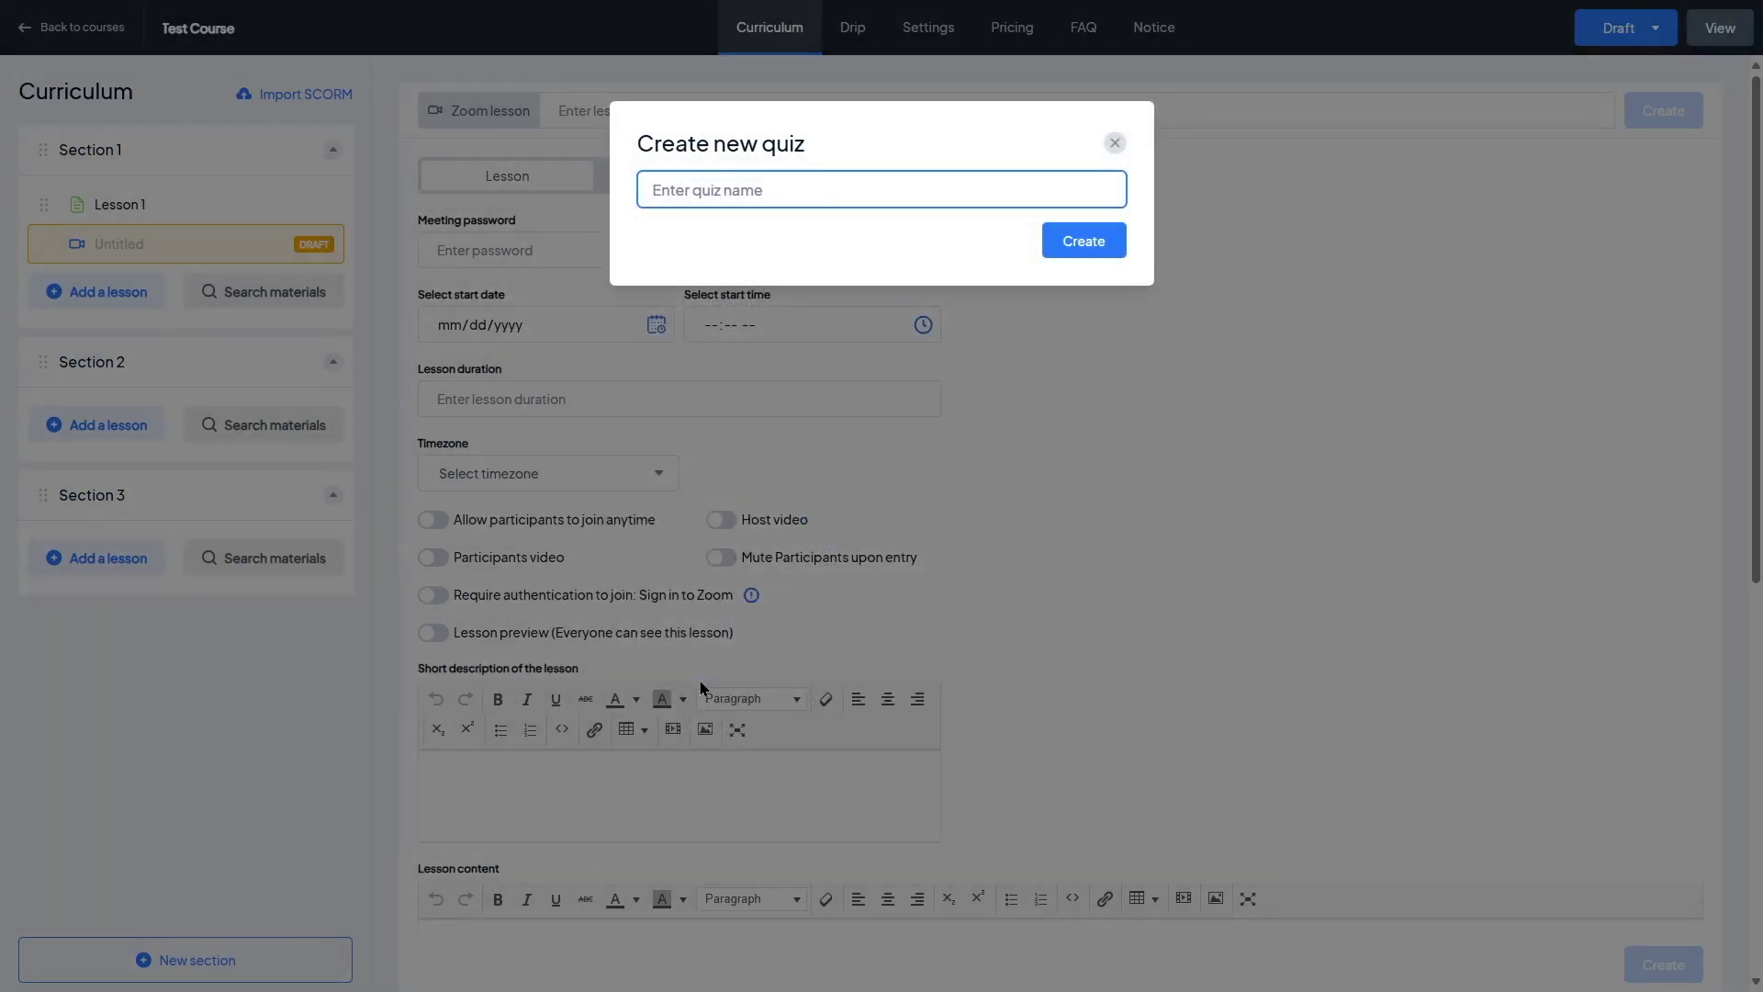
type("Quiz 1")
key("Return")
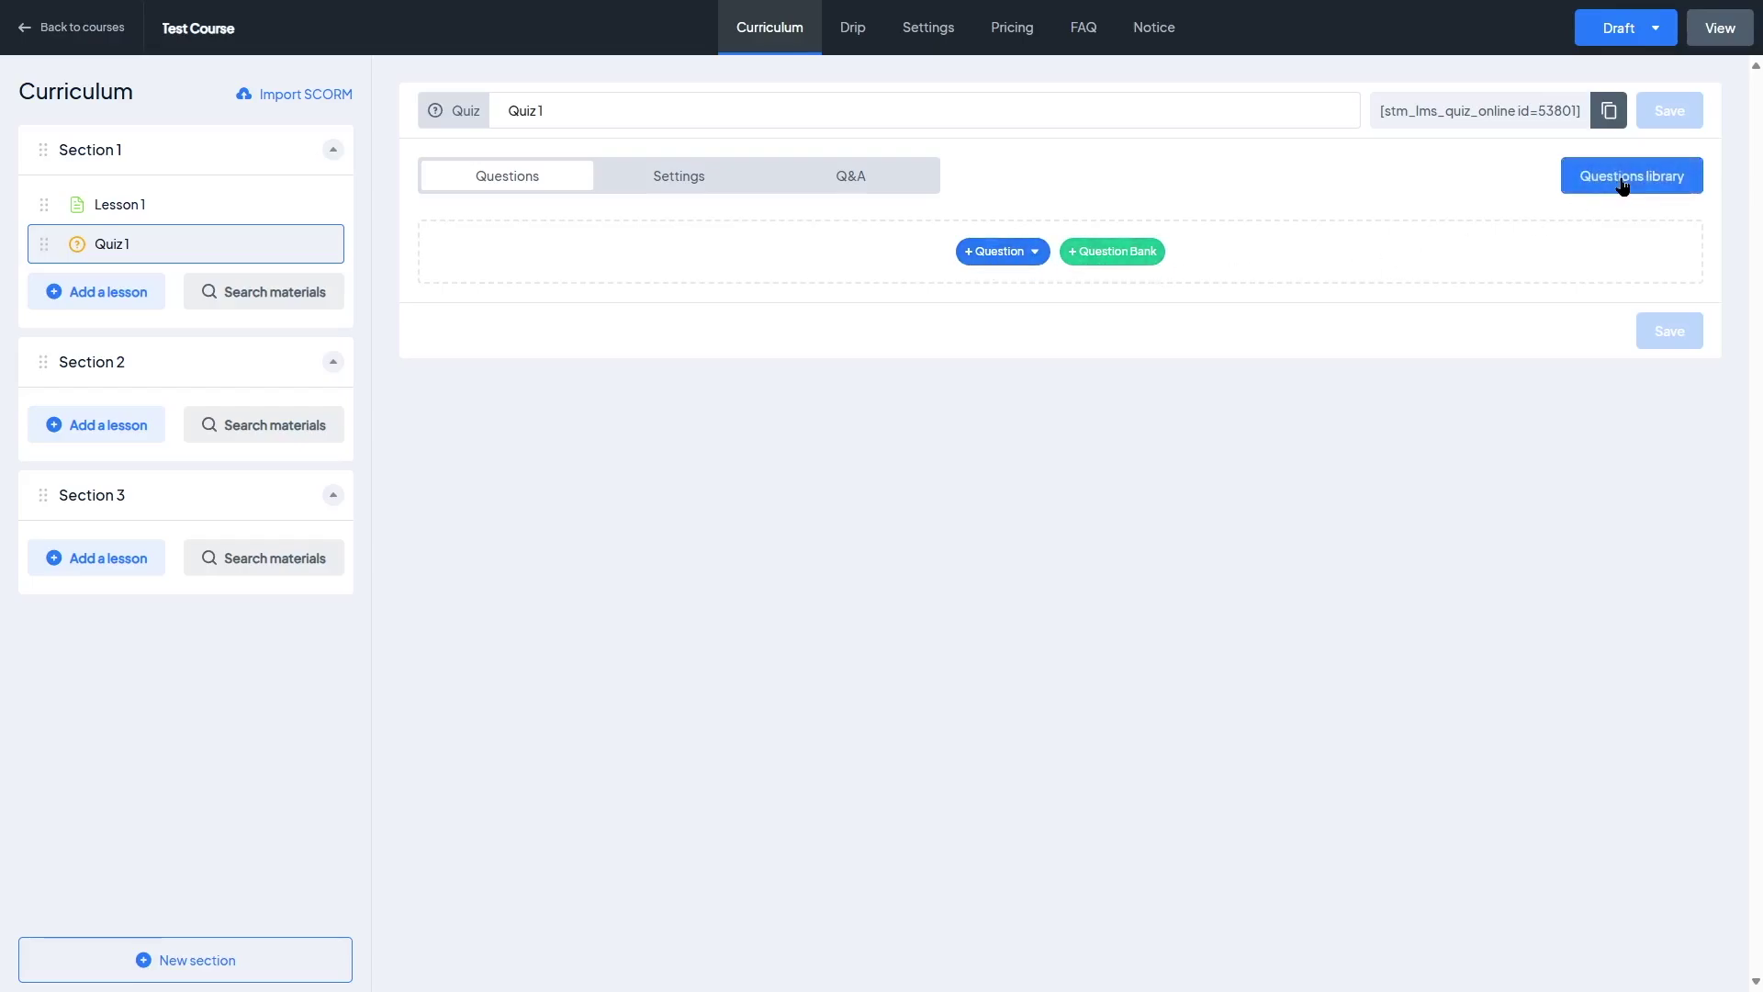
Add a question bank to Quiz 1, select category 6548 for it, and delete the bank
left_click(1095, 255)
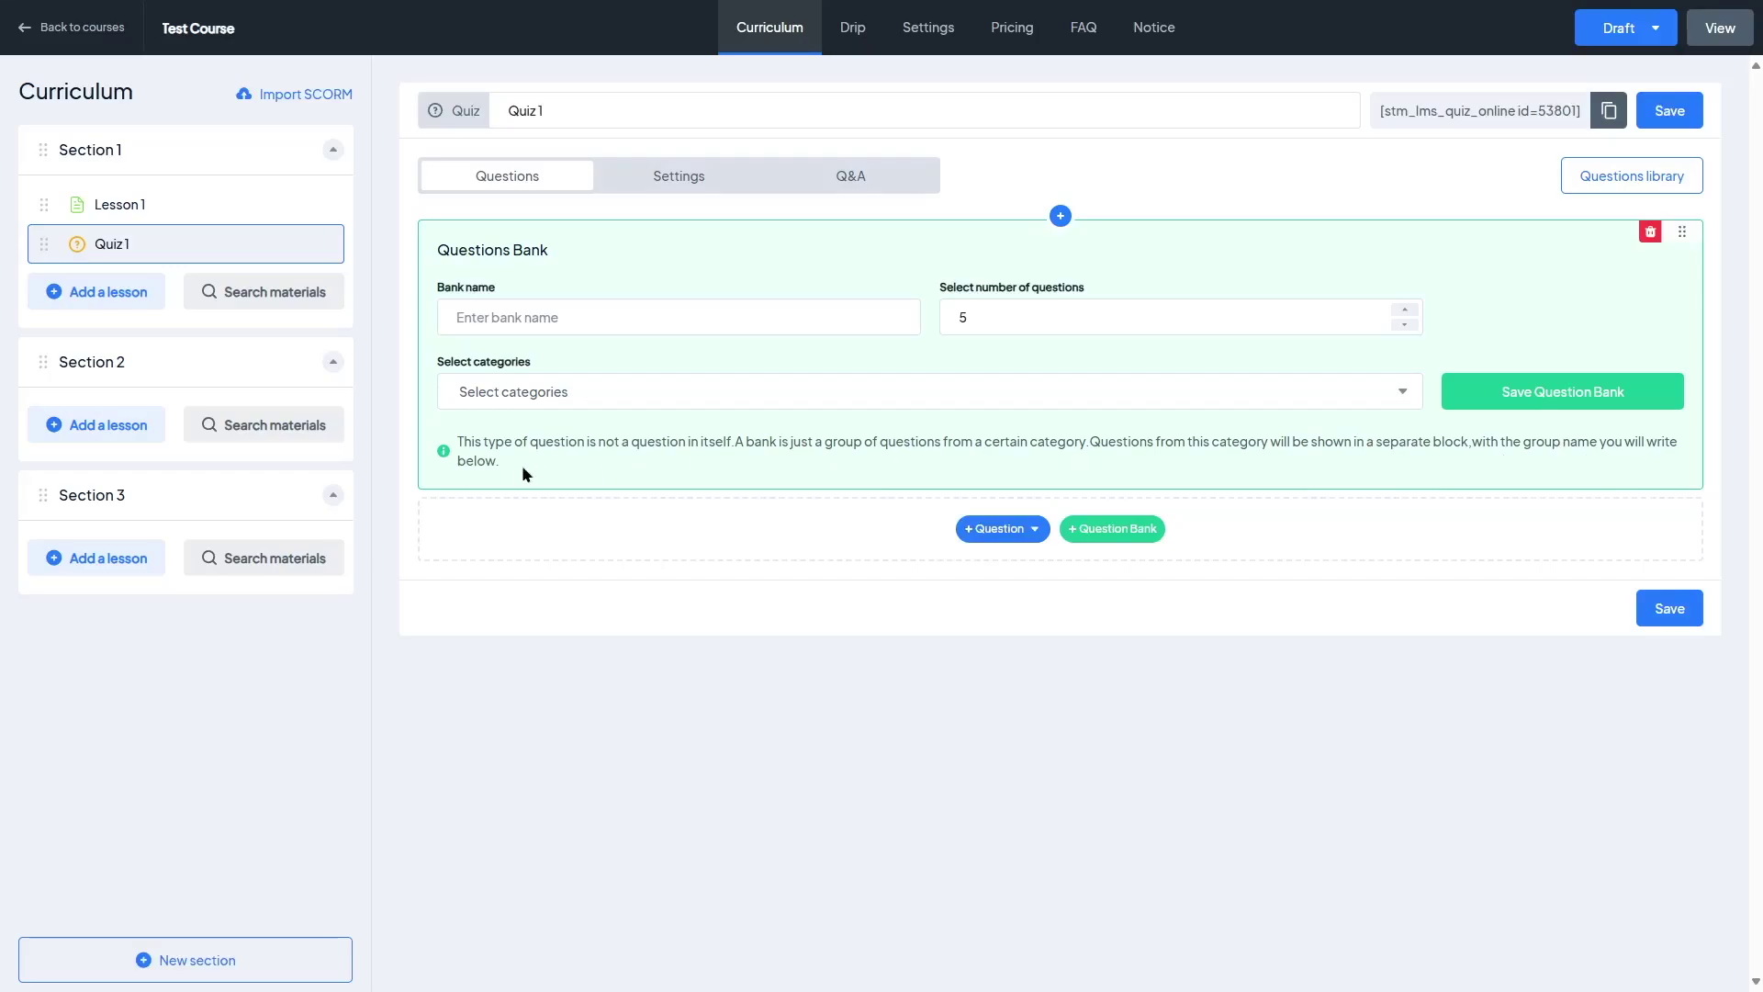
left_click(482, 313)
left_click(618, 393)
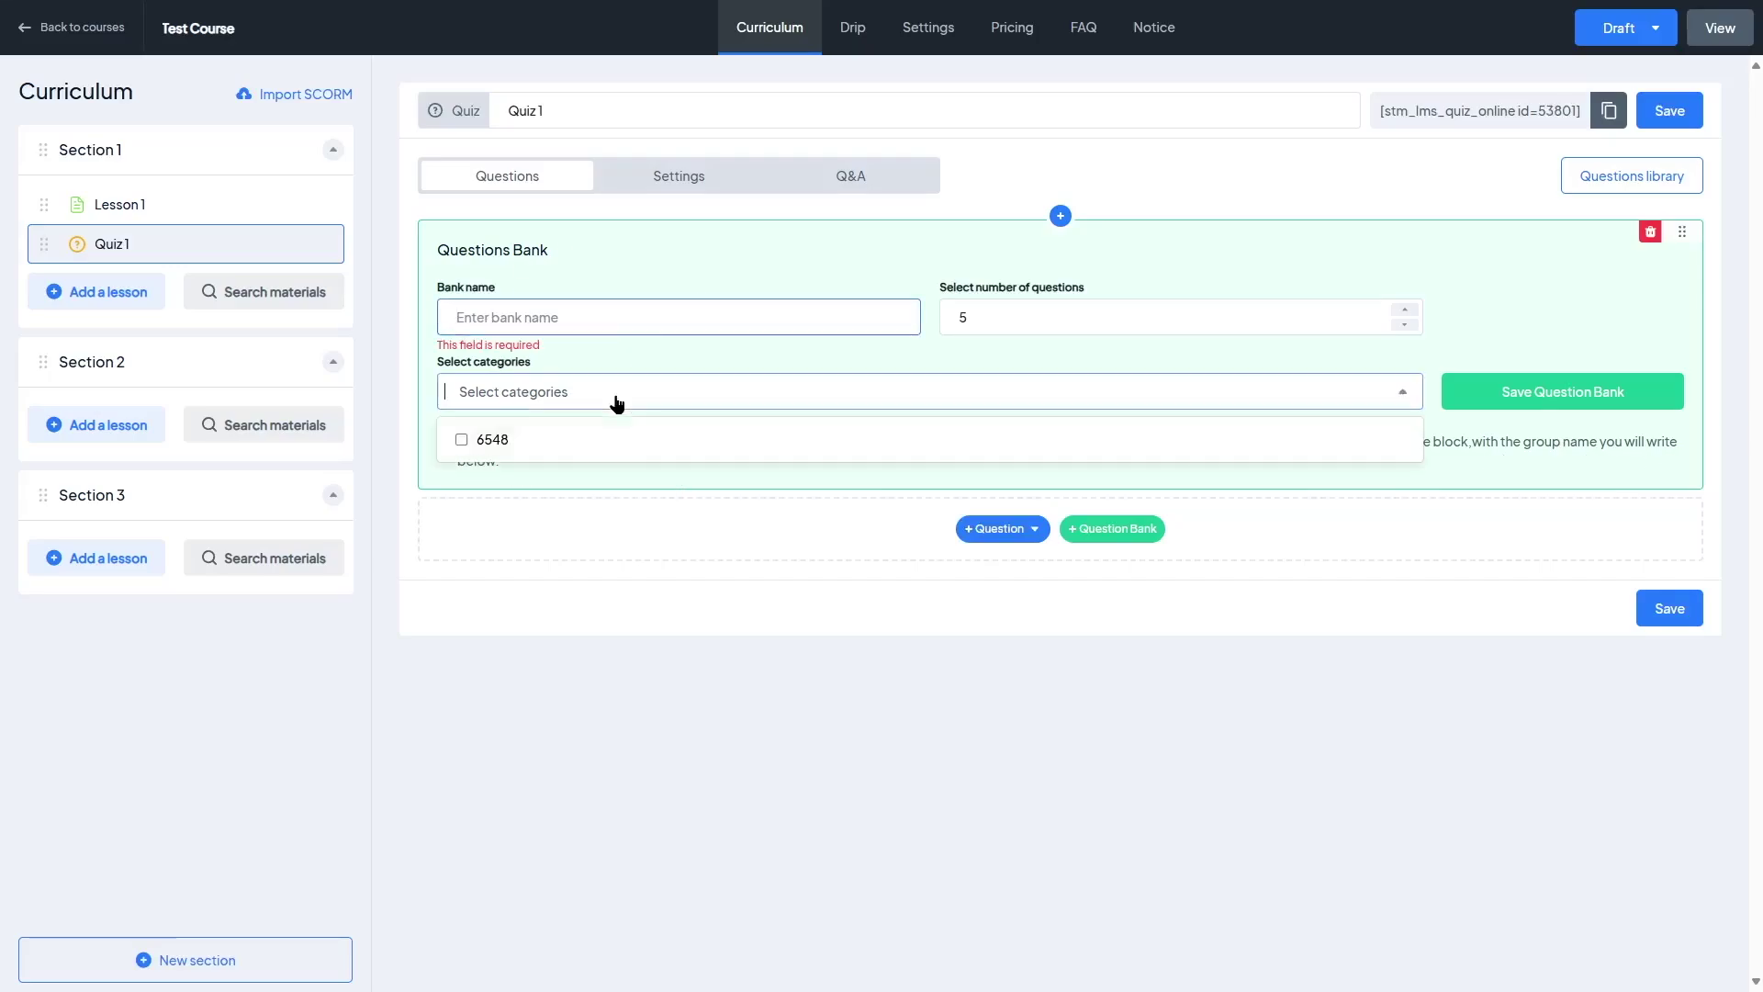
left_click(524, 445)
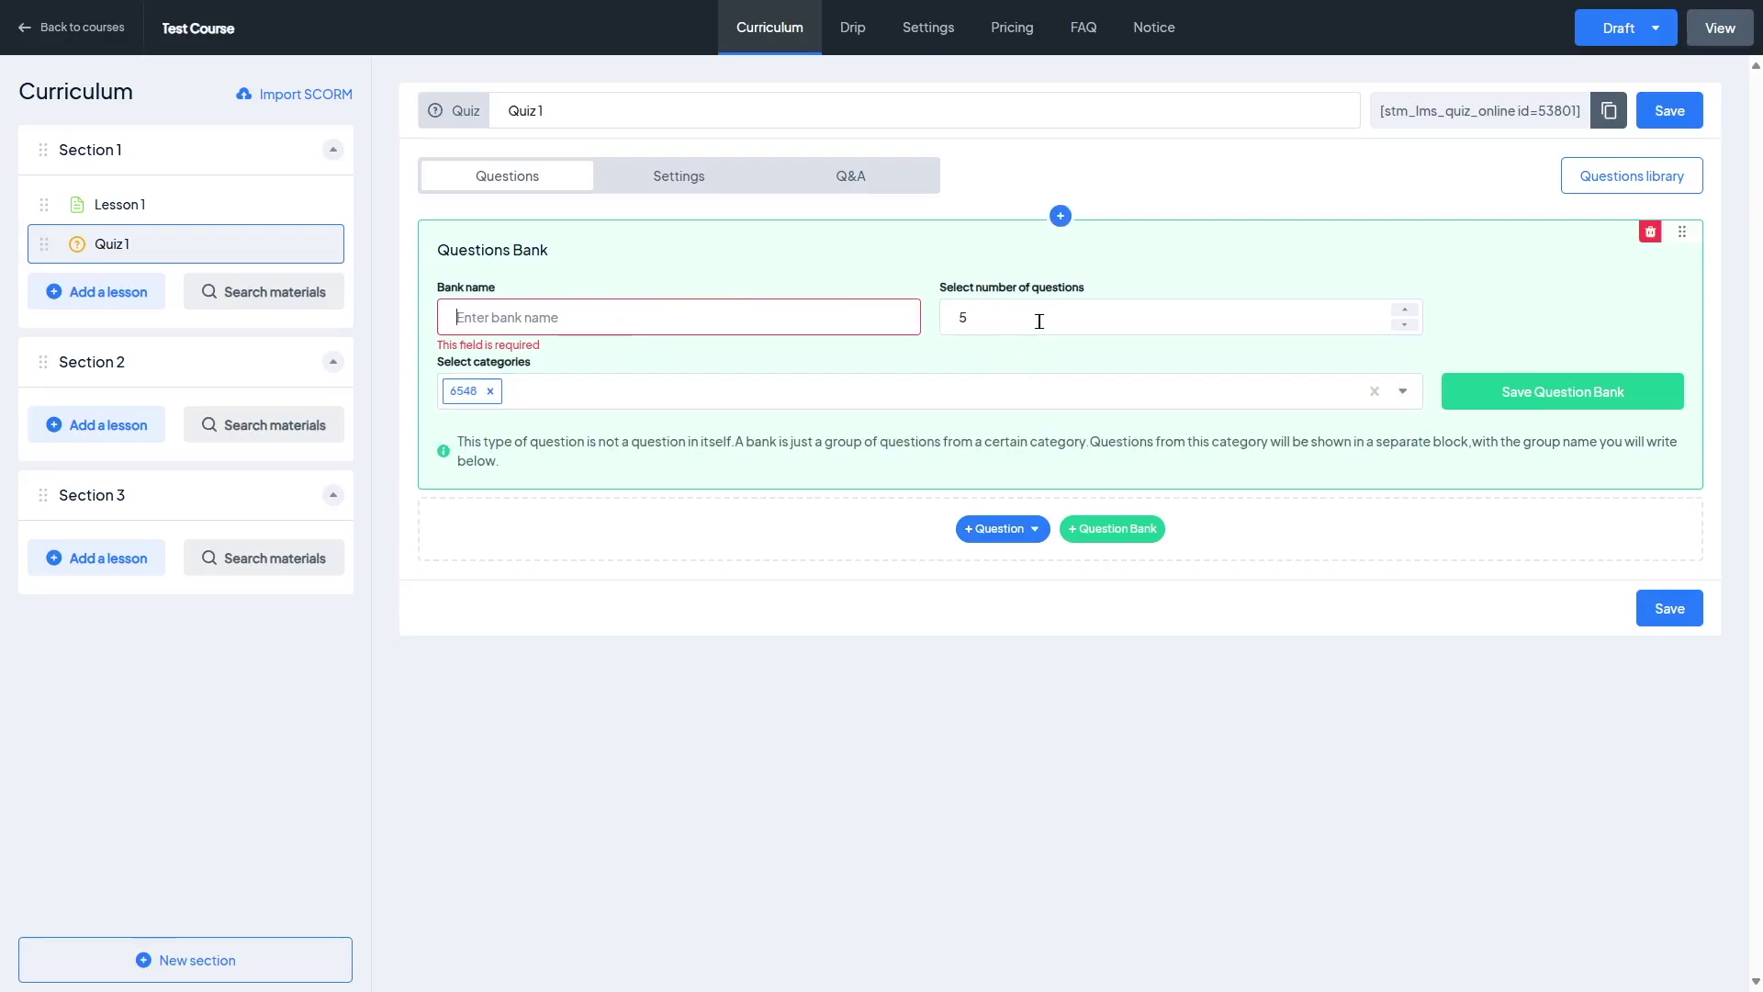
left_click(1650, 231)
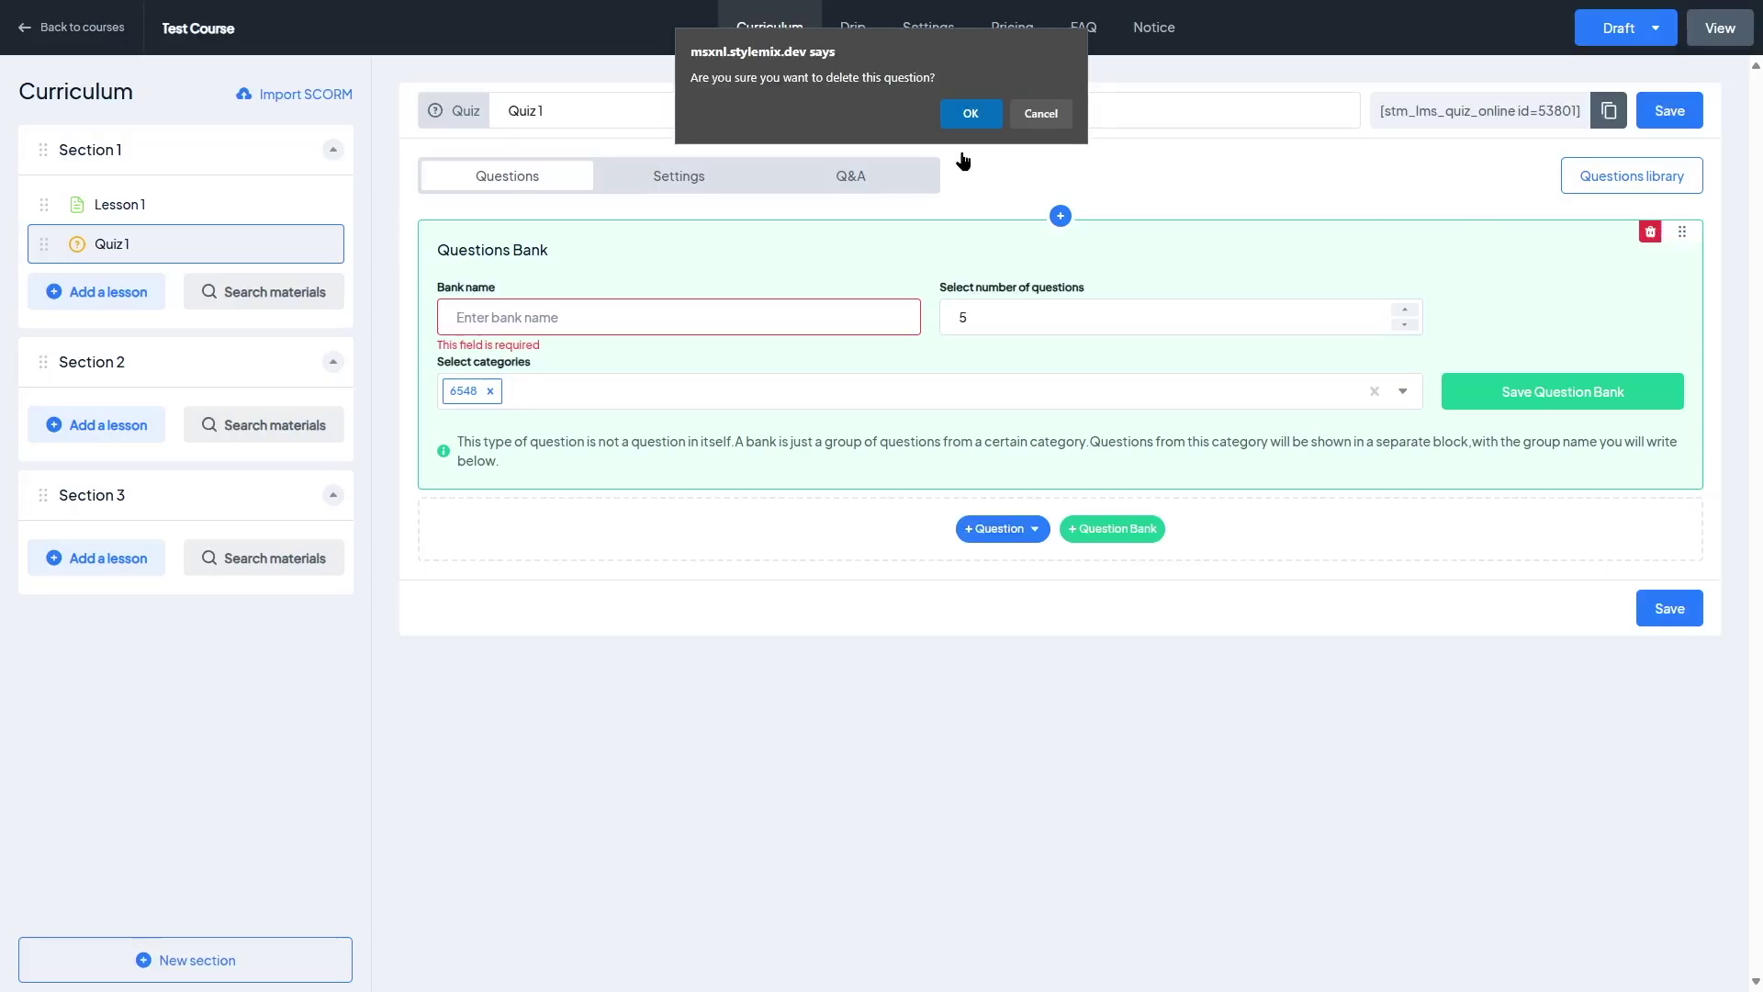
left_click(966, 112)
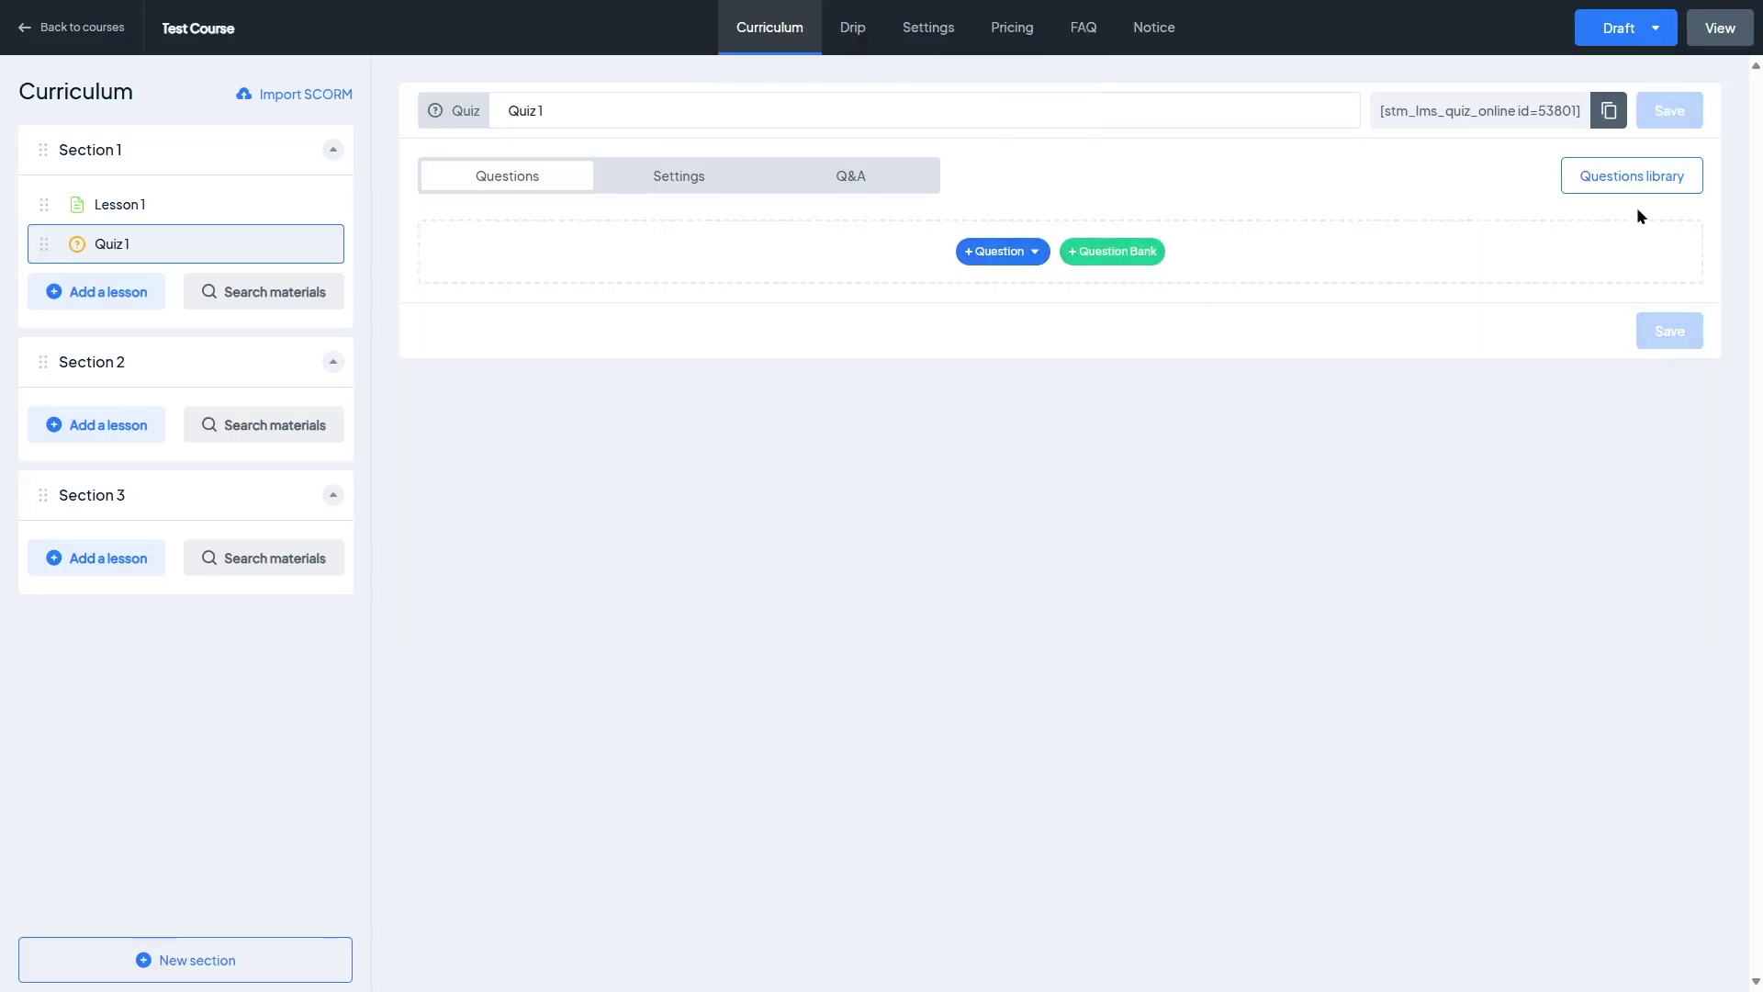
Look through the questions library, and add a True-False question to Quiz 1 and delete it
left_click(1618, 178)
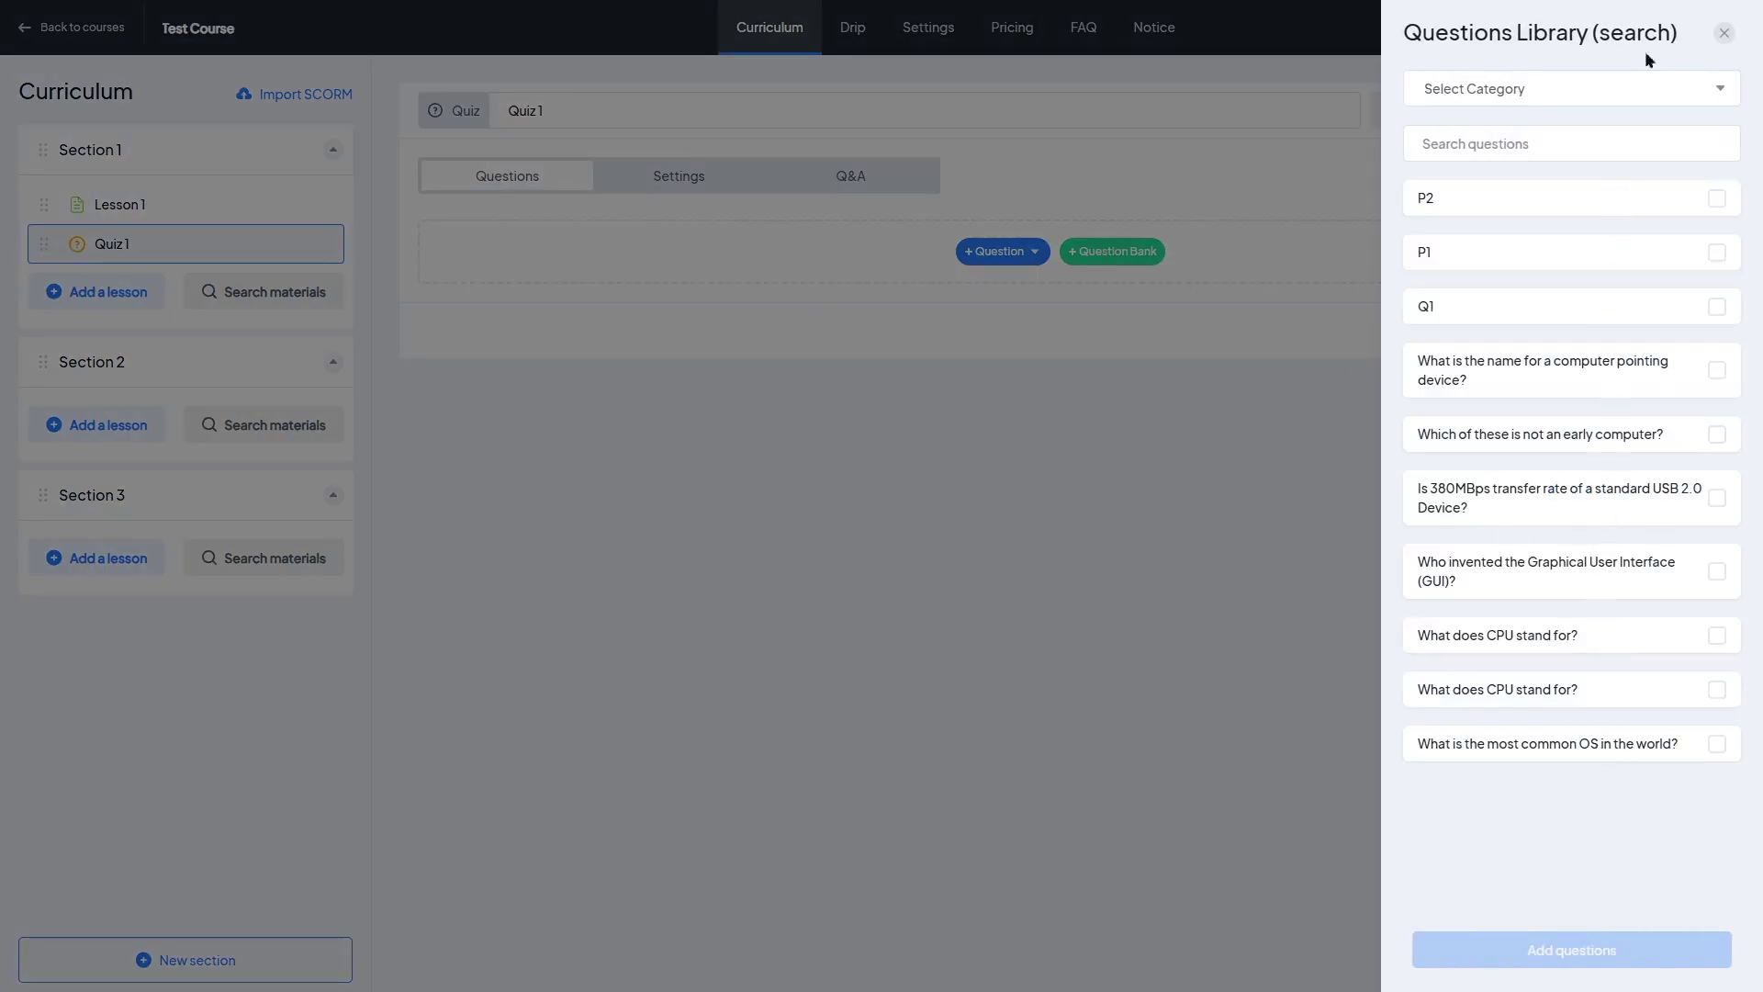
left_click(1723, 33)
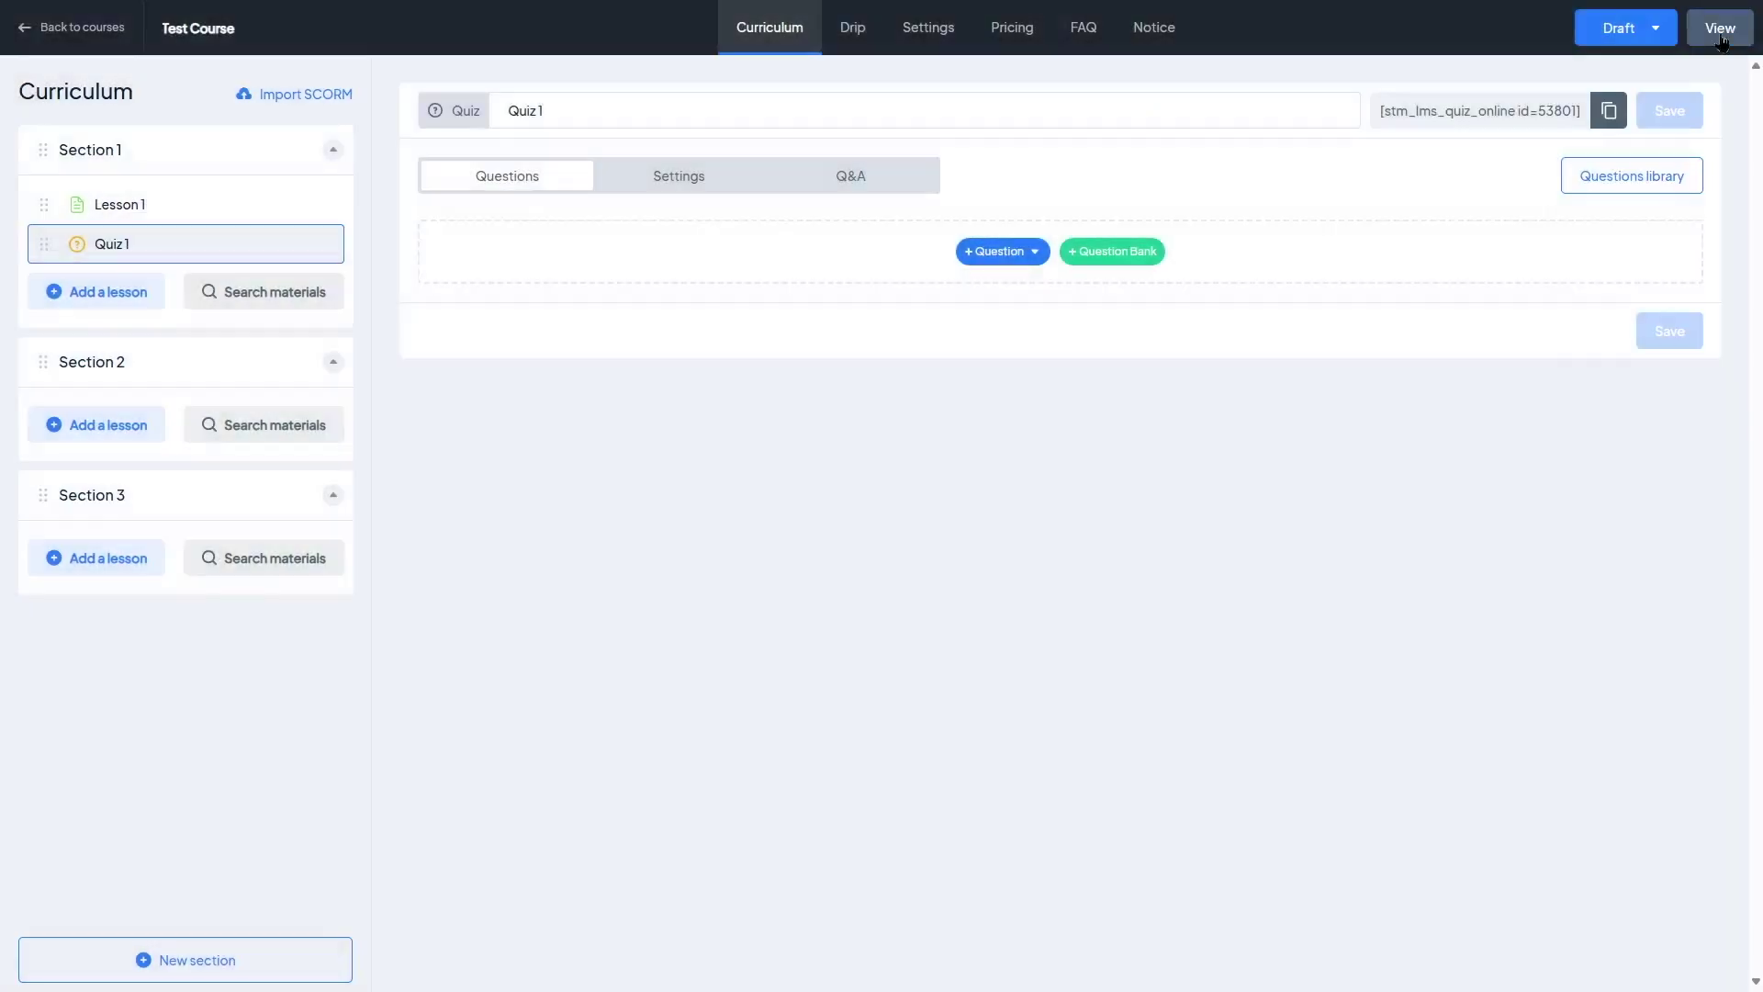
left_click(1023, 250)
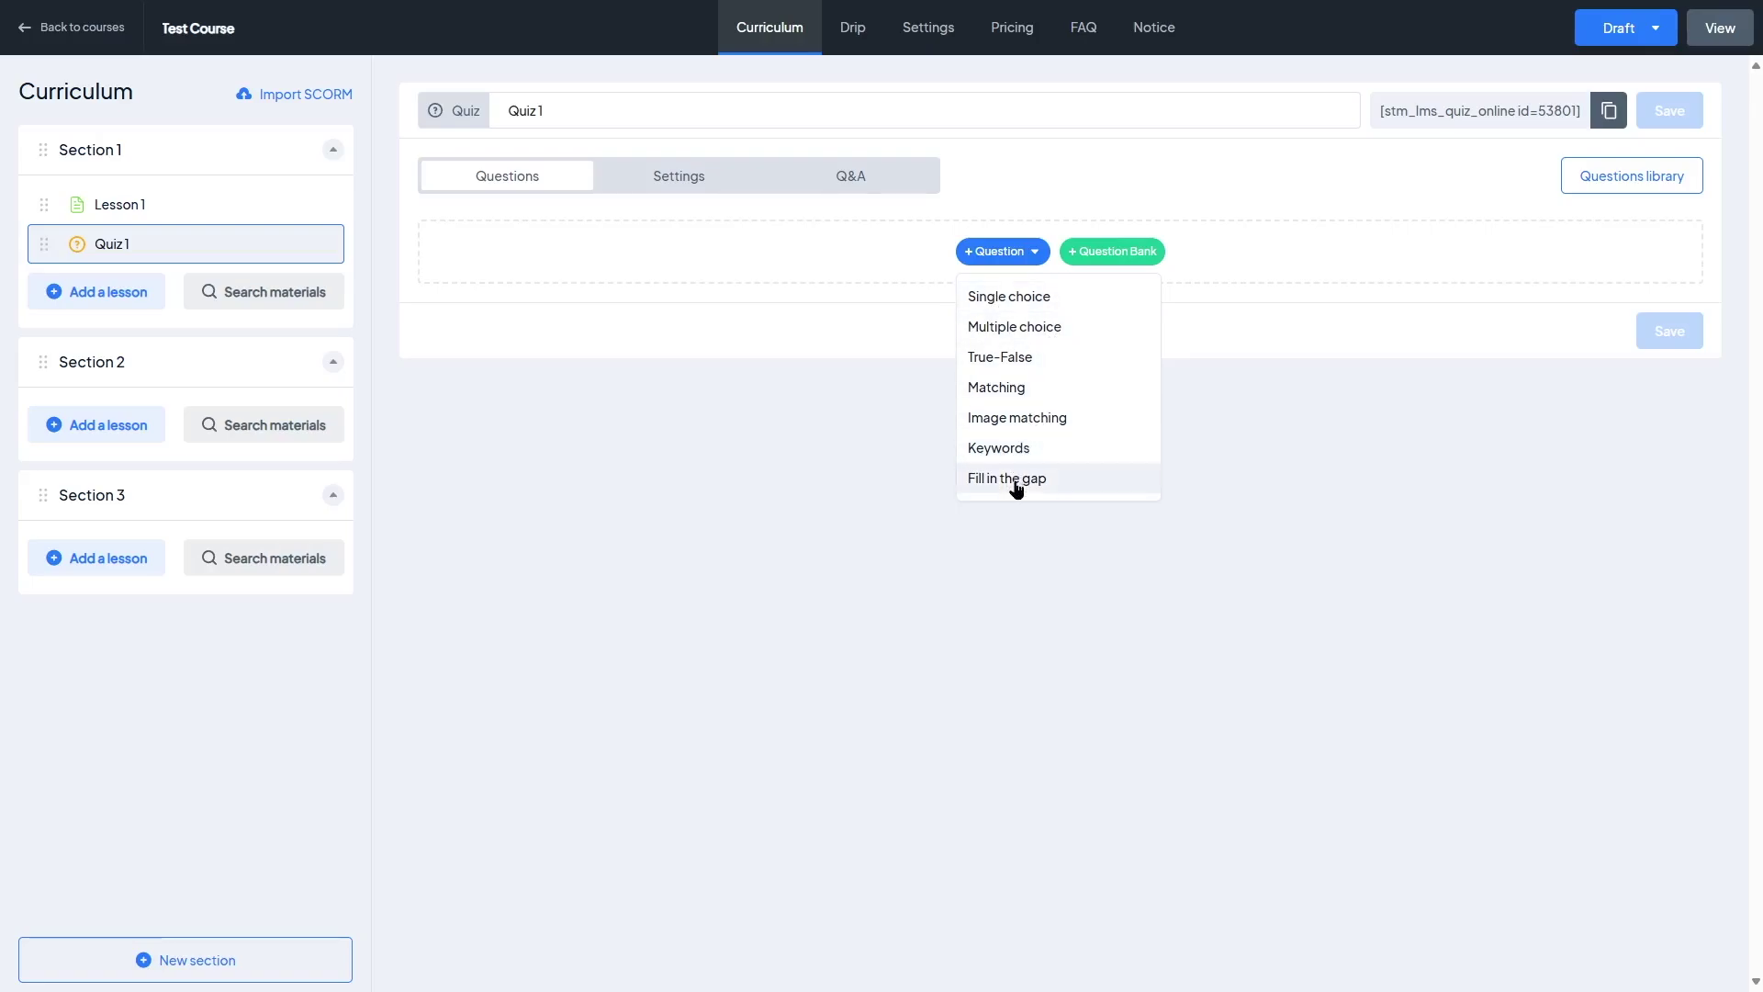
left_click(1050, 358)
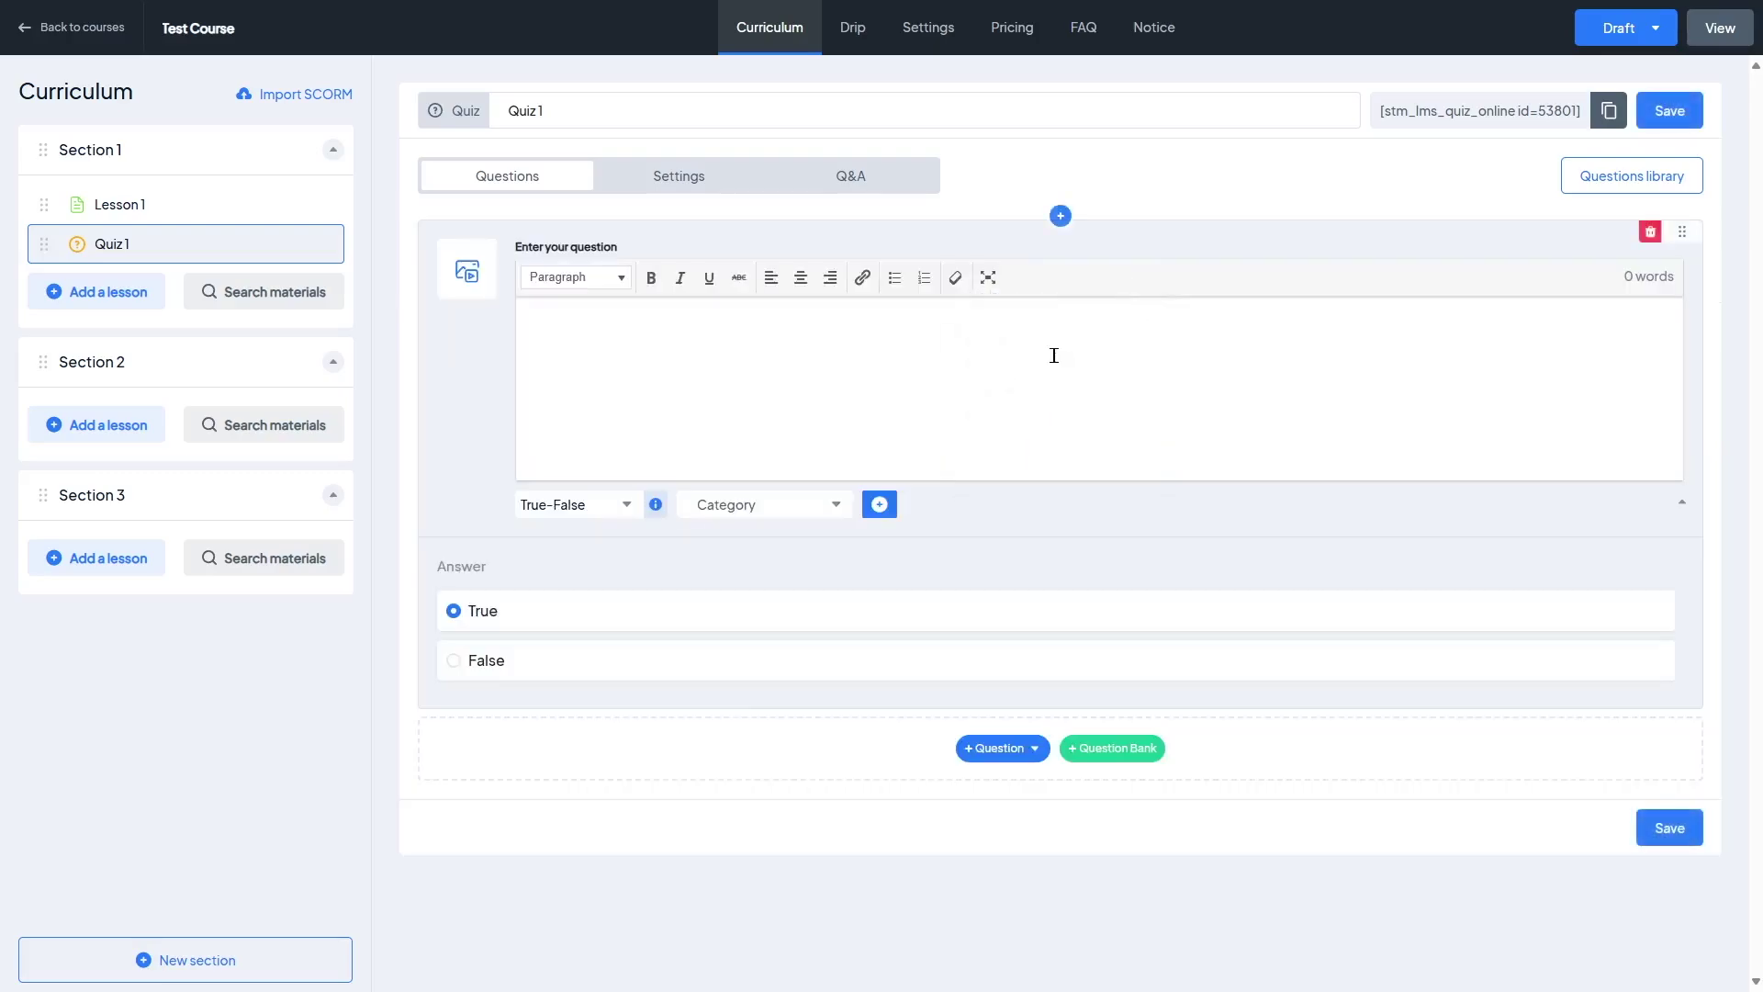
left_click(683, 383)
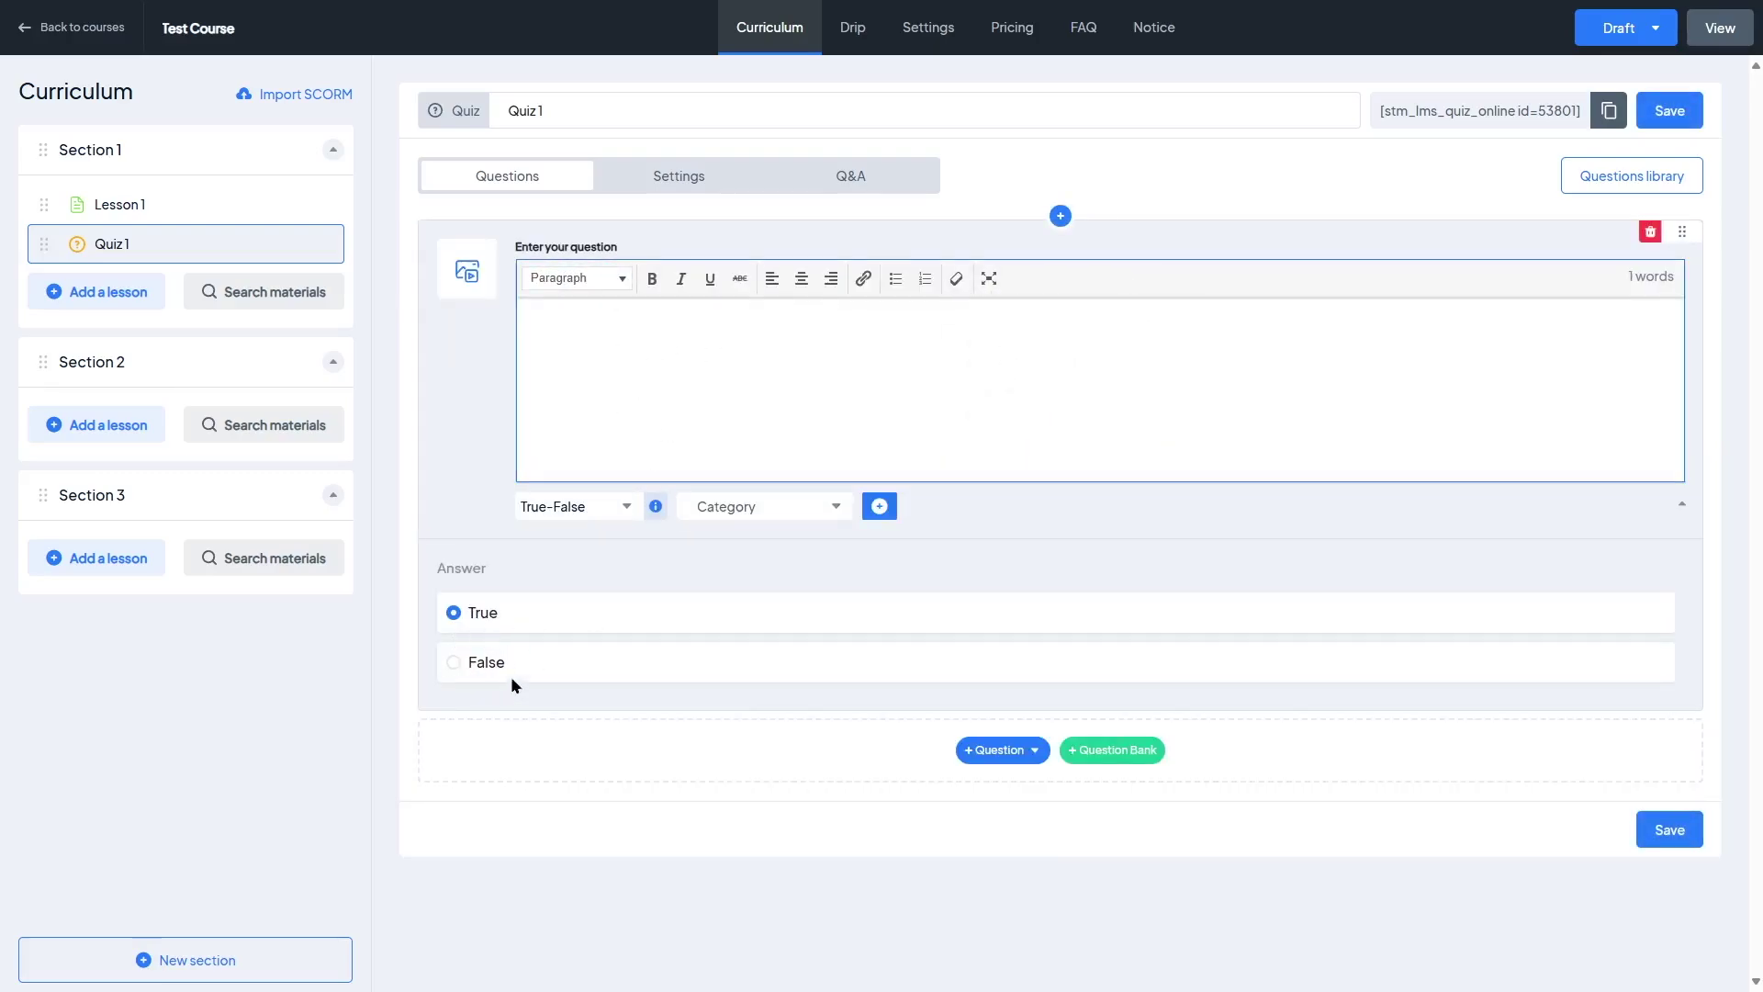
left_click(1650, 231)
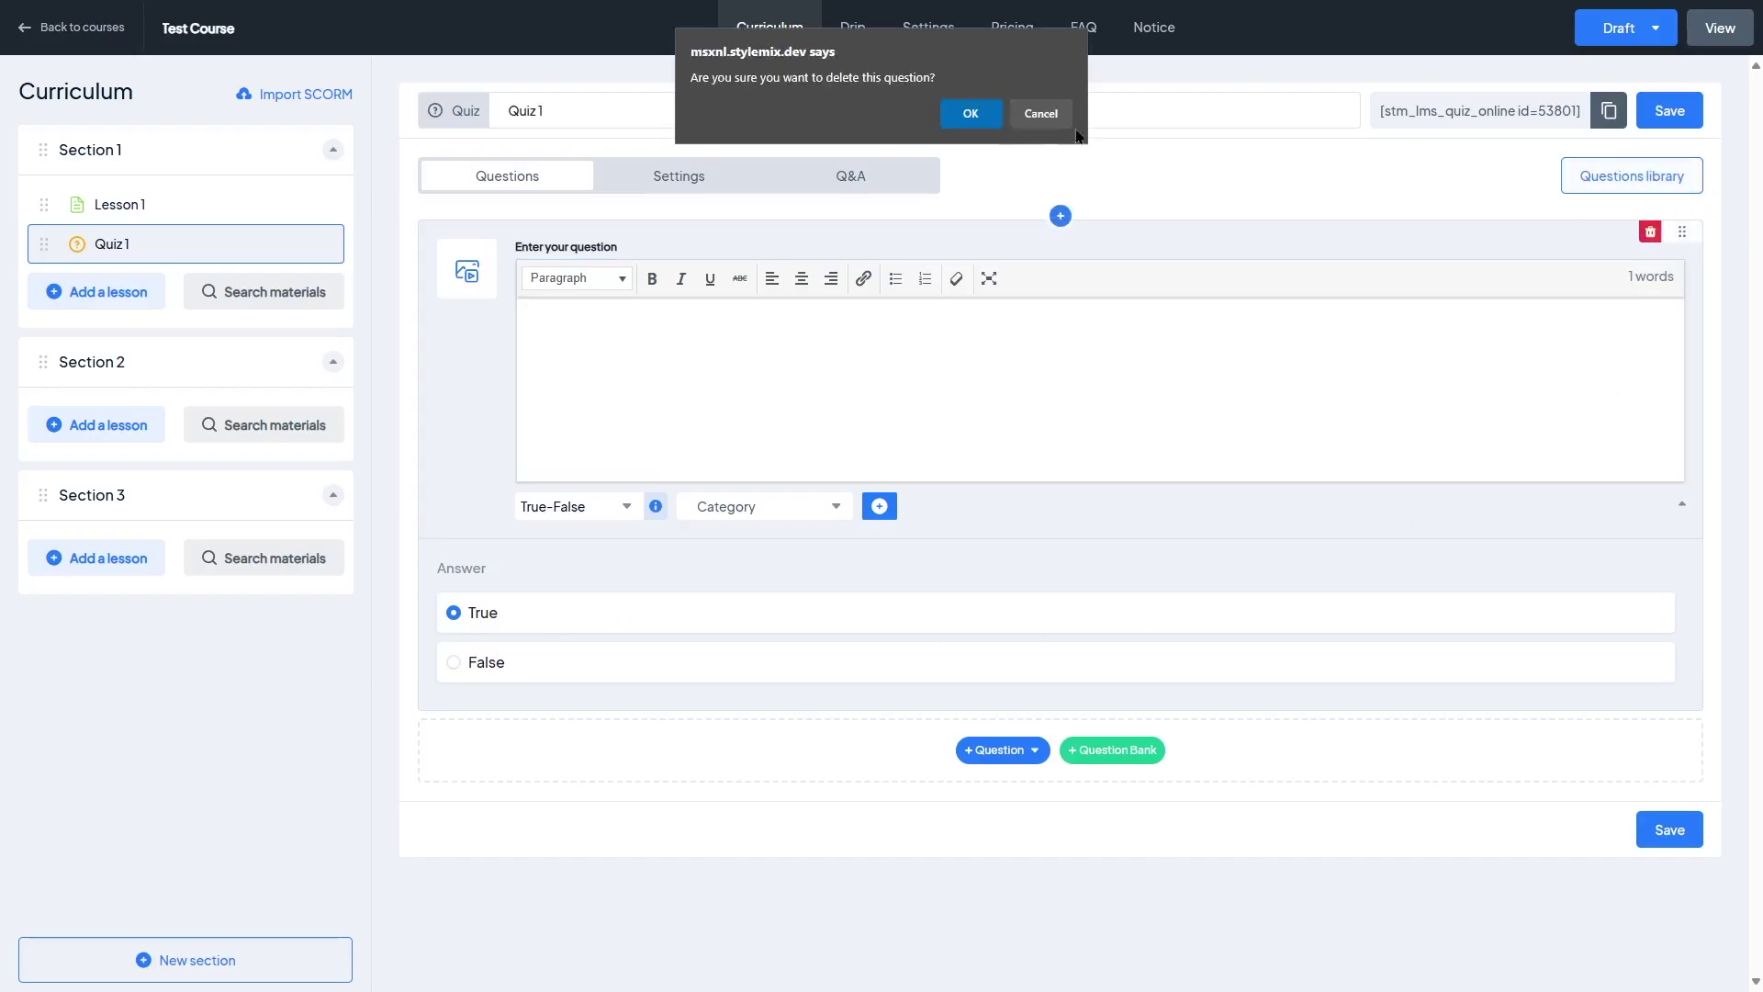
key("Return")
Add the question "What is the name for a computer pointing device?" from the questions library to Quiz 1
left_click(1614, 173)
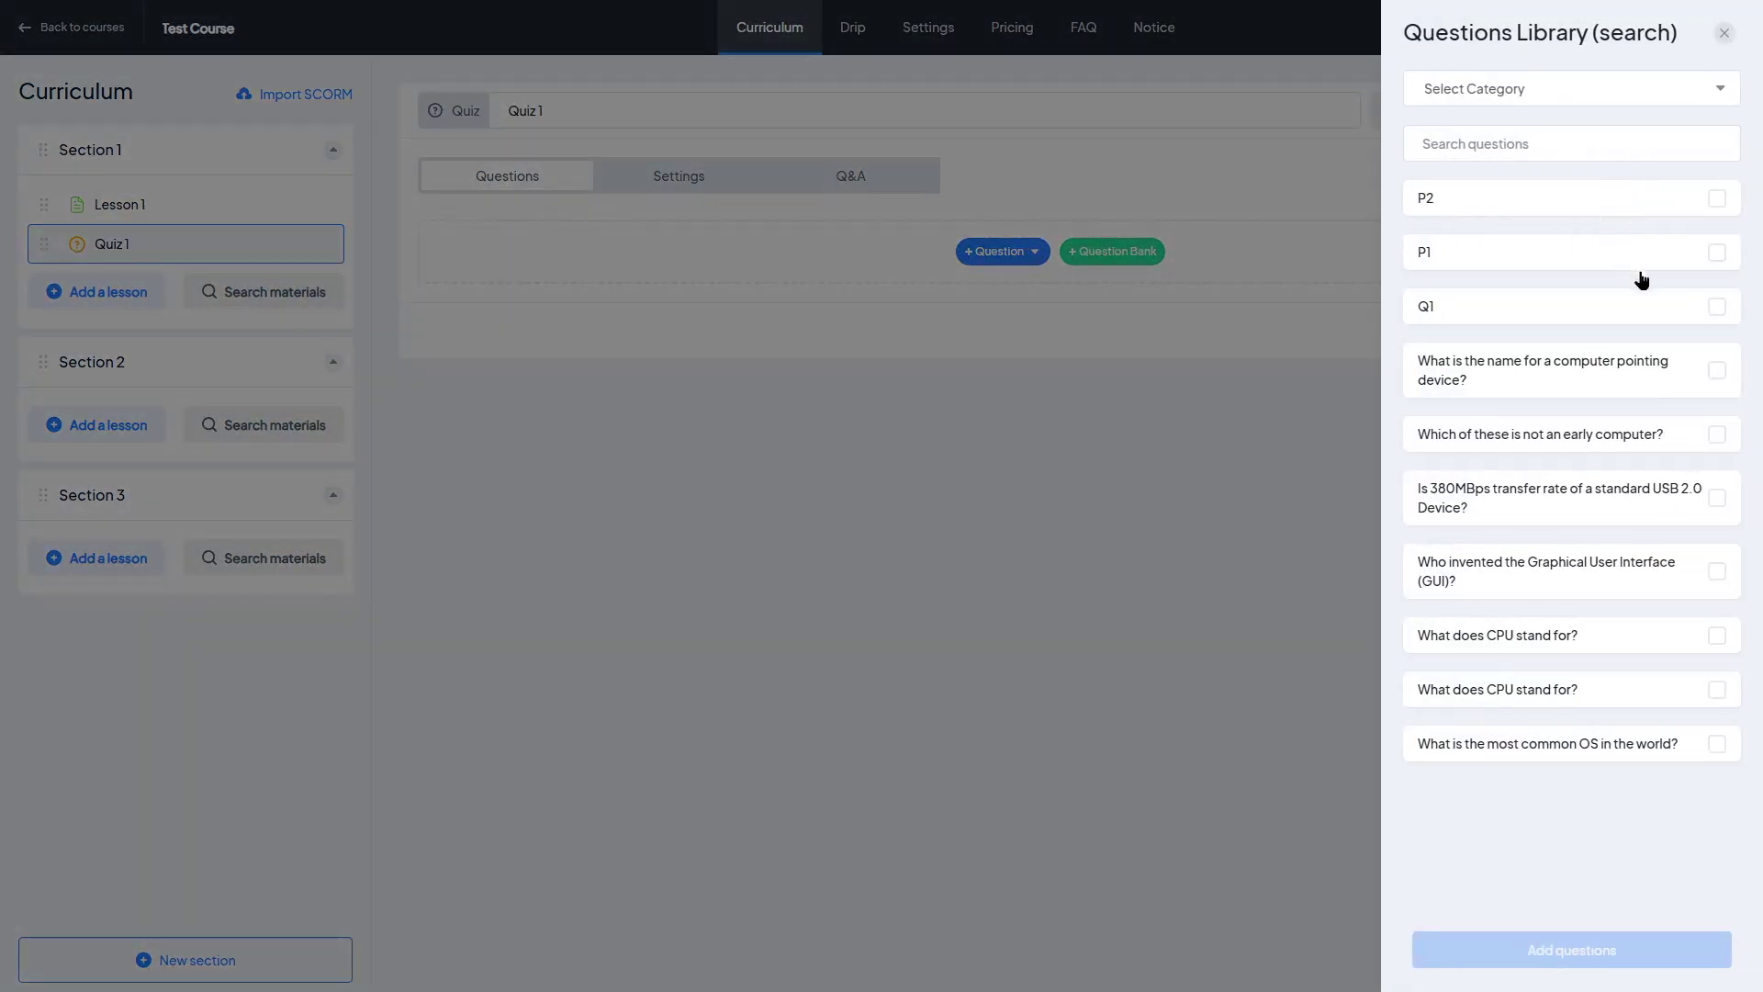
left_click(1716, 370)
left_click(1648, 962)
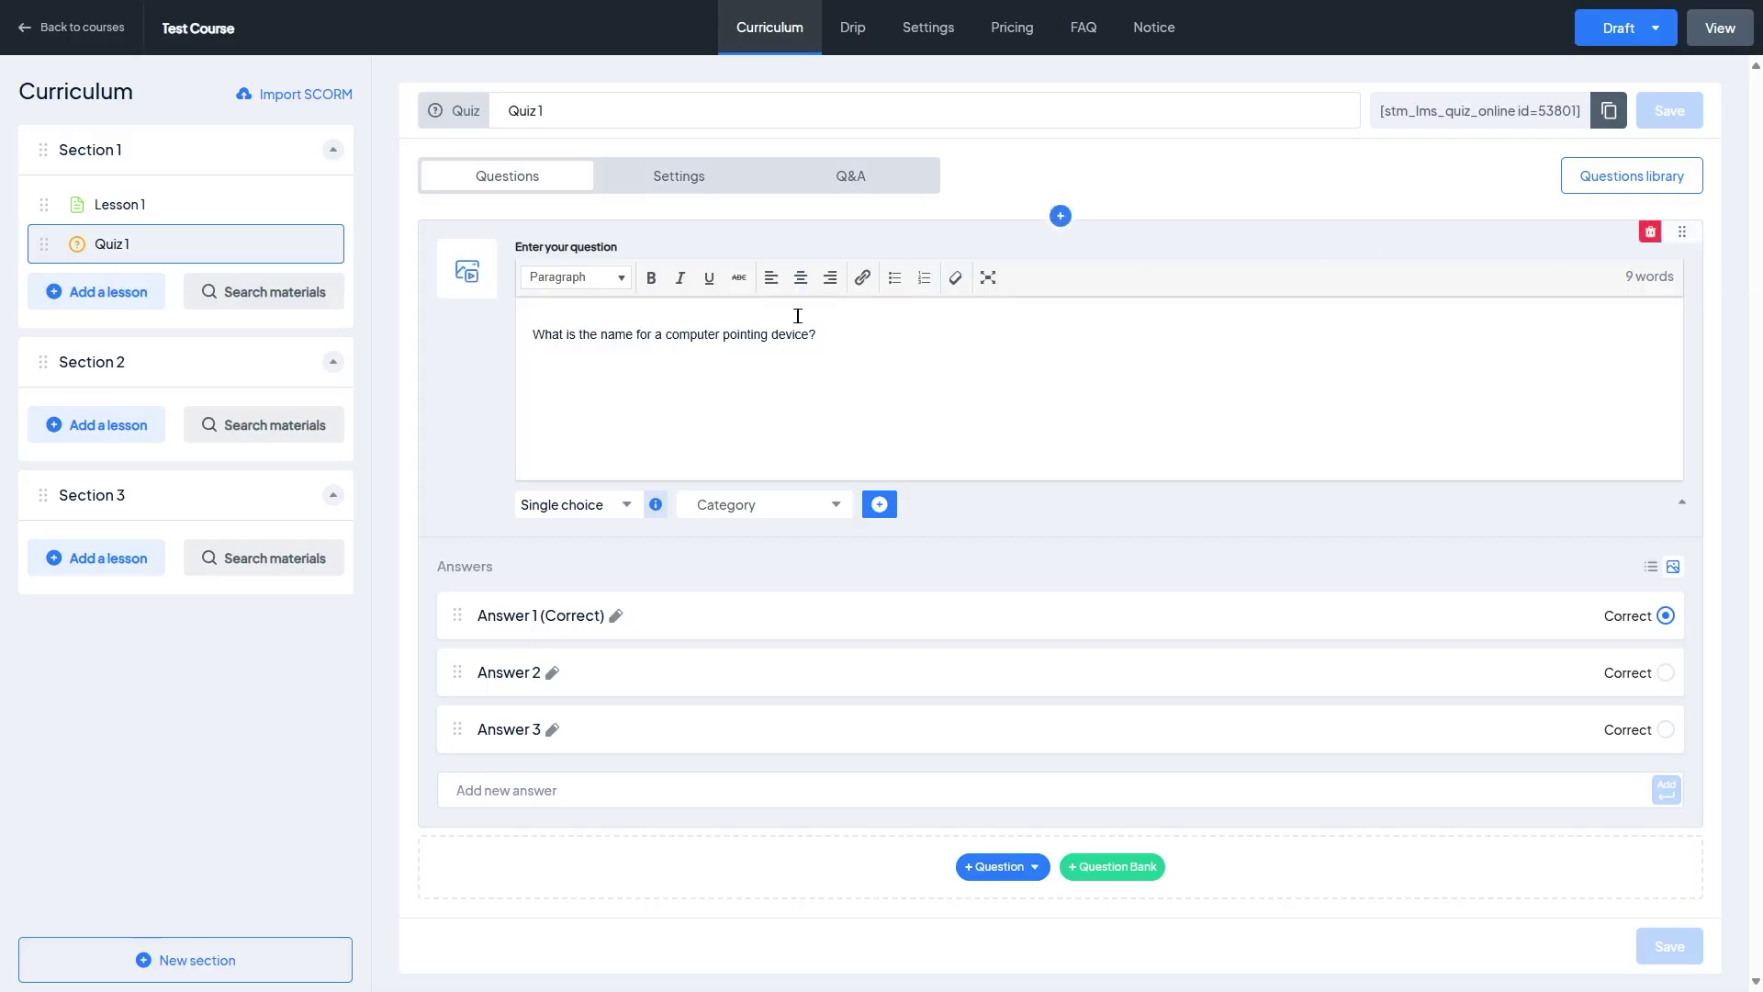
Check the question type setting and the explanation field of Answer 1, leaving the explanation empty
left_click(626, 506)
left_click(617, 511)
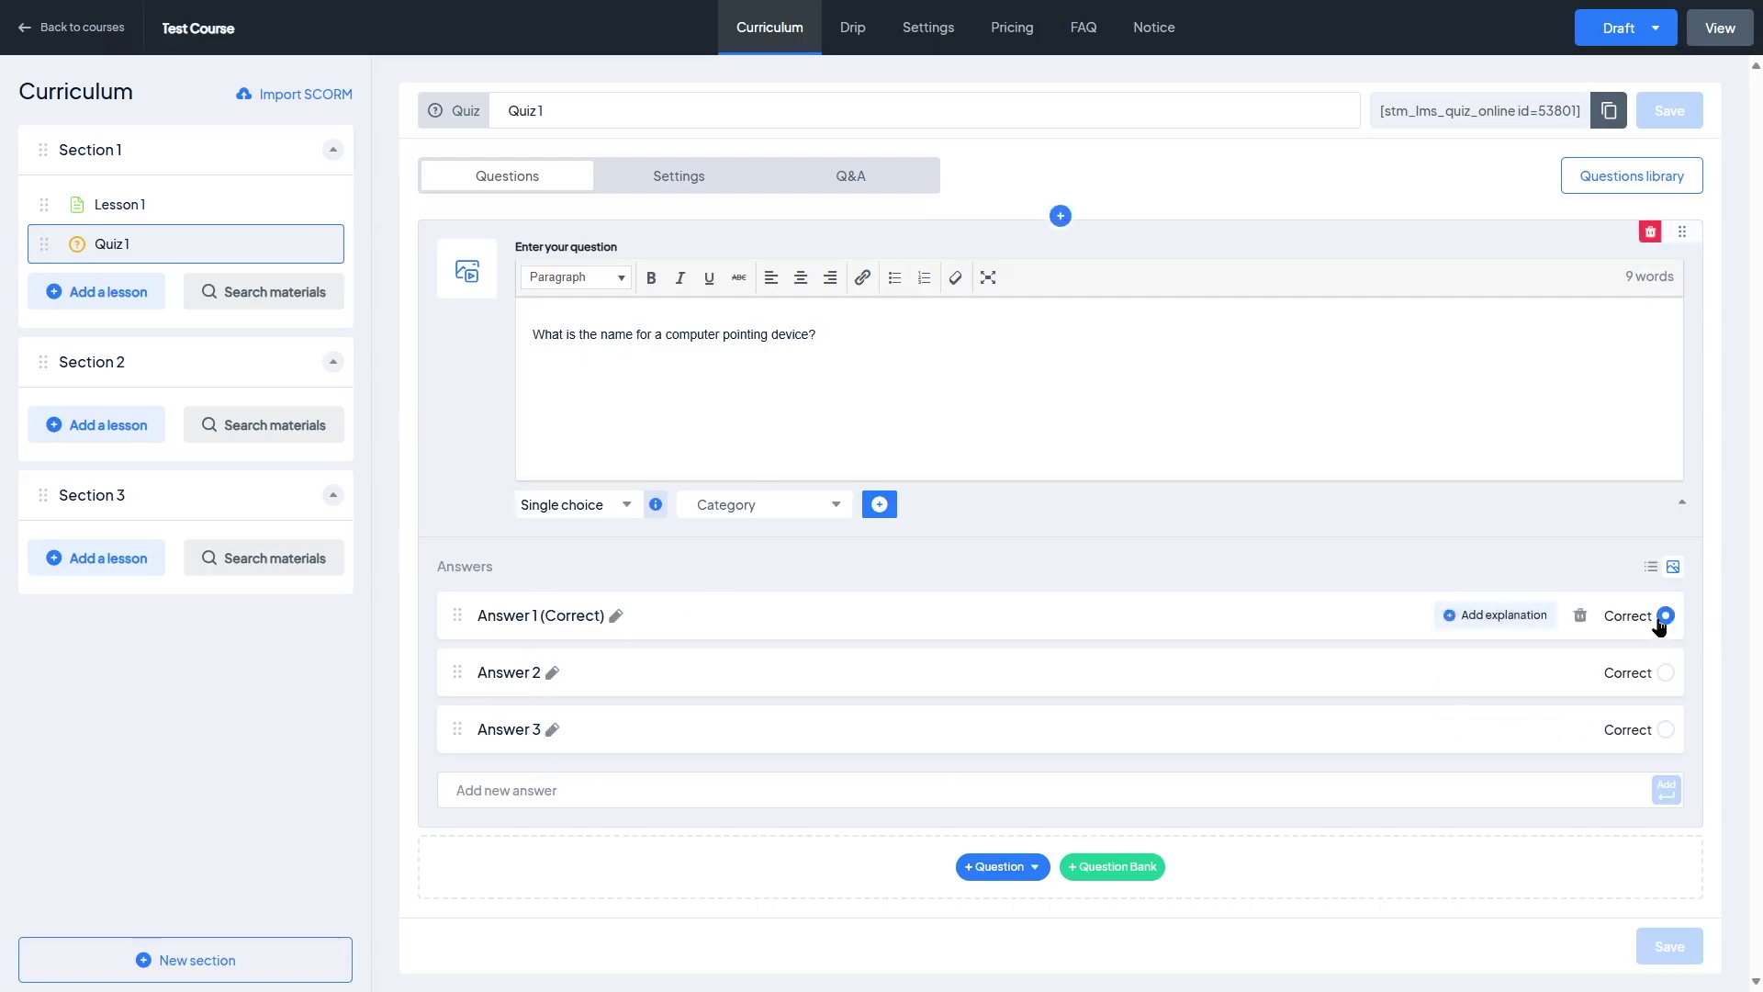
left_click(1488, 617)
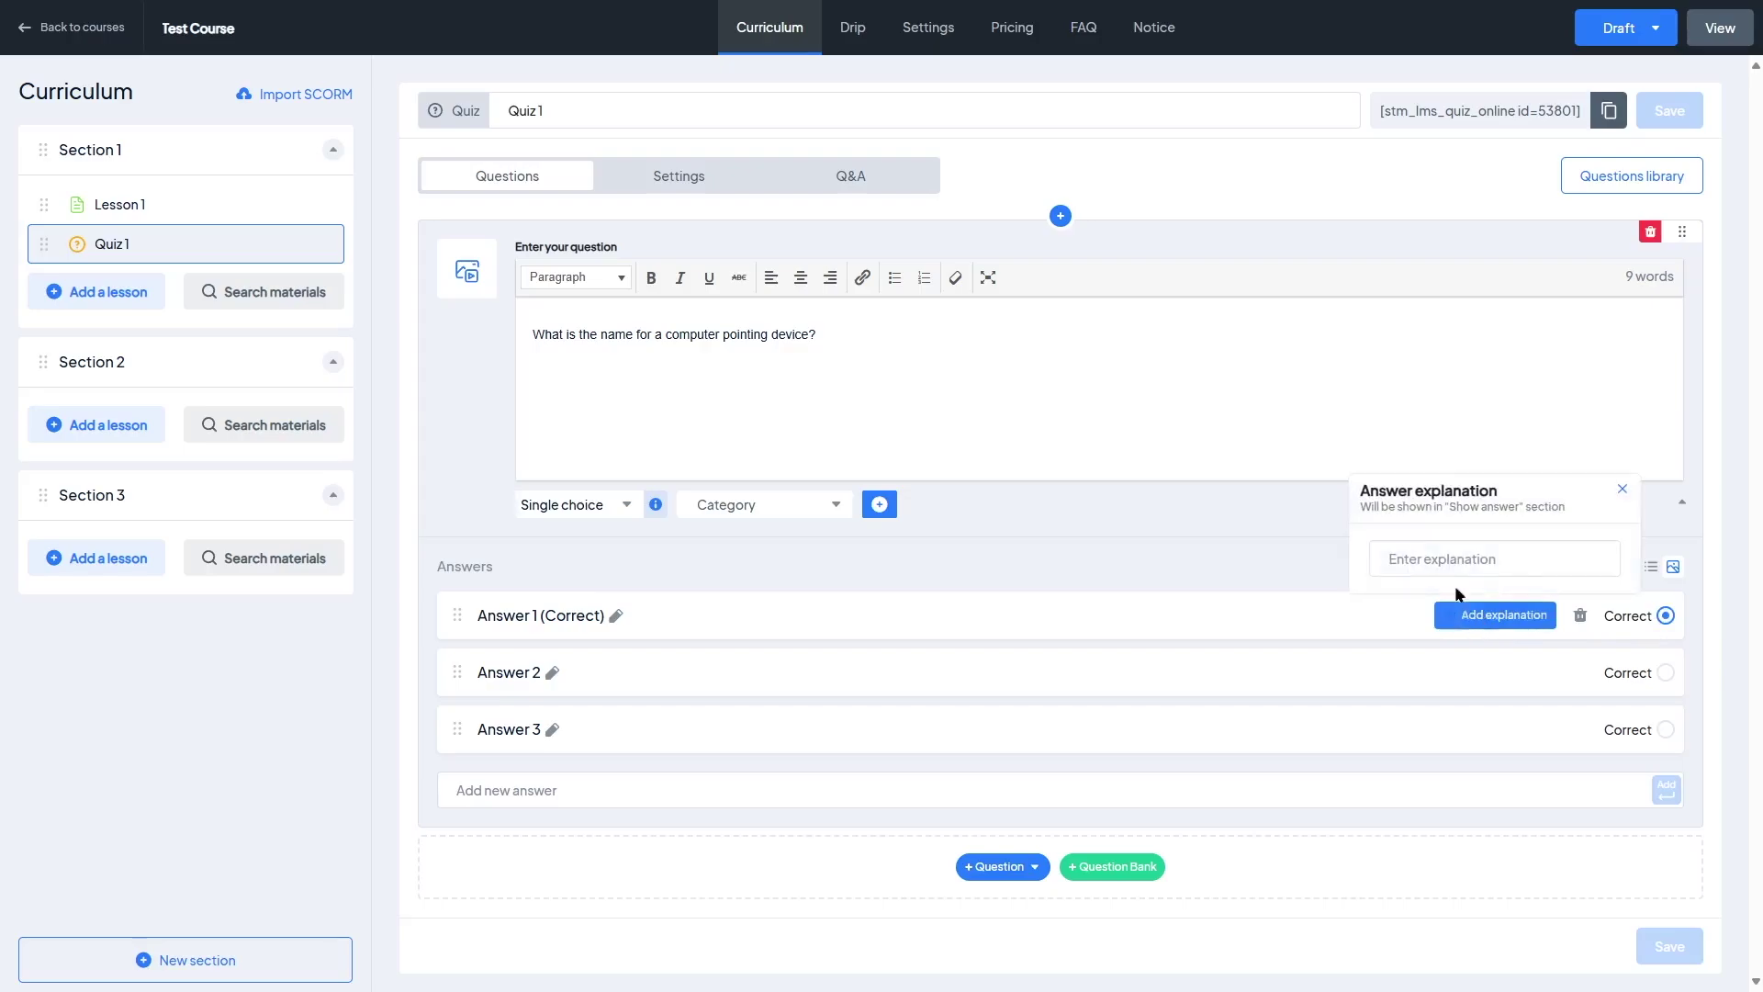
left_click(1621, 487)
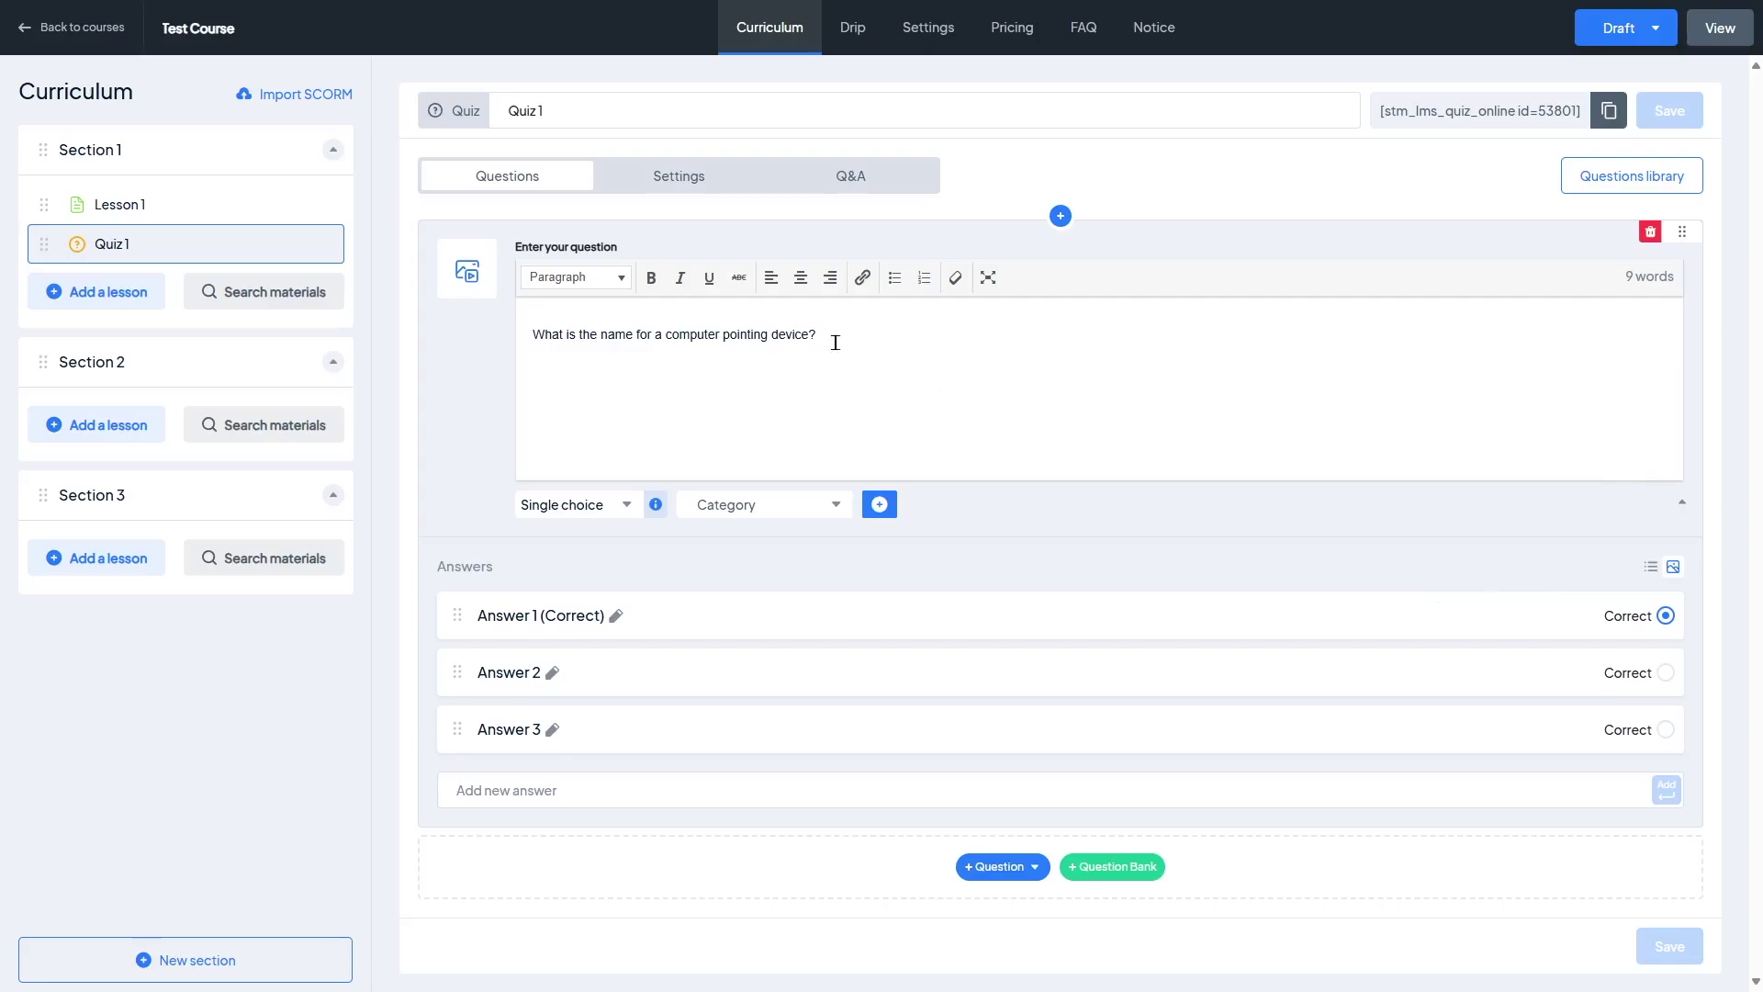
Leave Test Course and open the Graphic Design Essentials course in the Course Builder
left_click(39, 44)
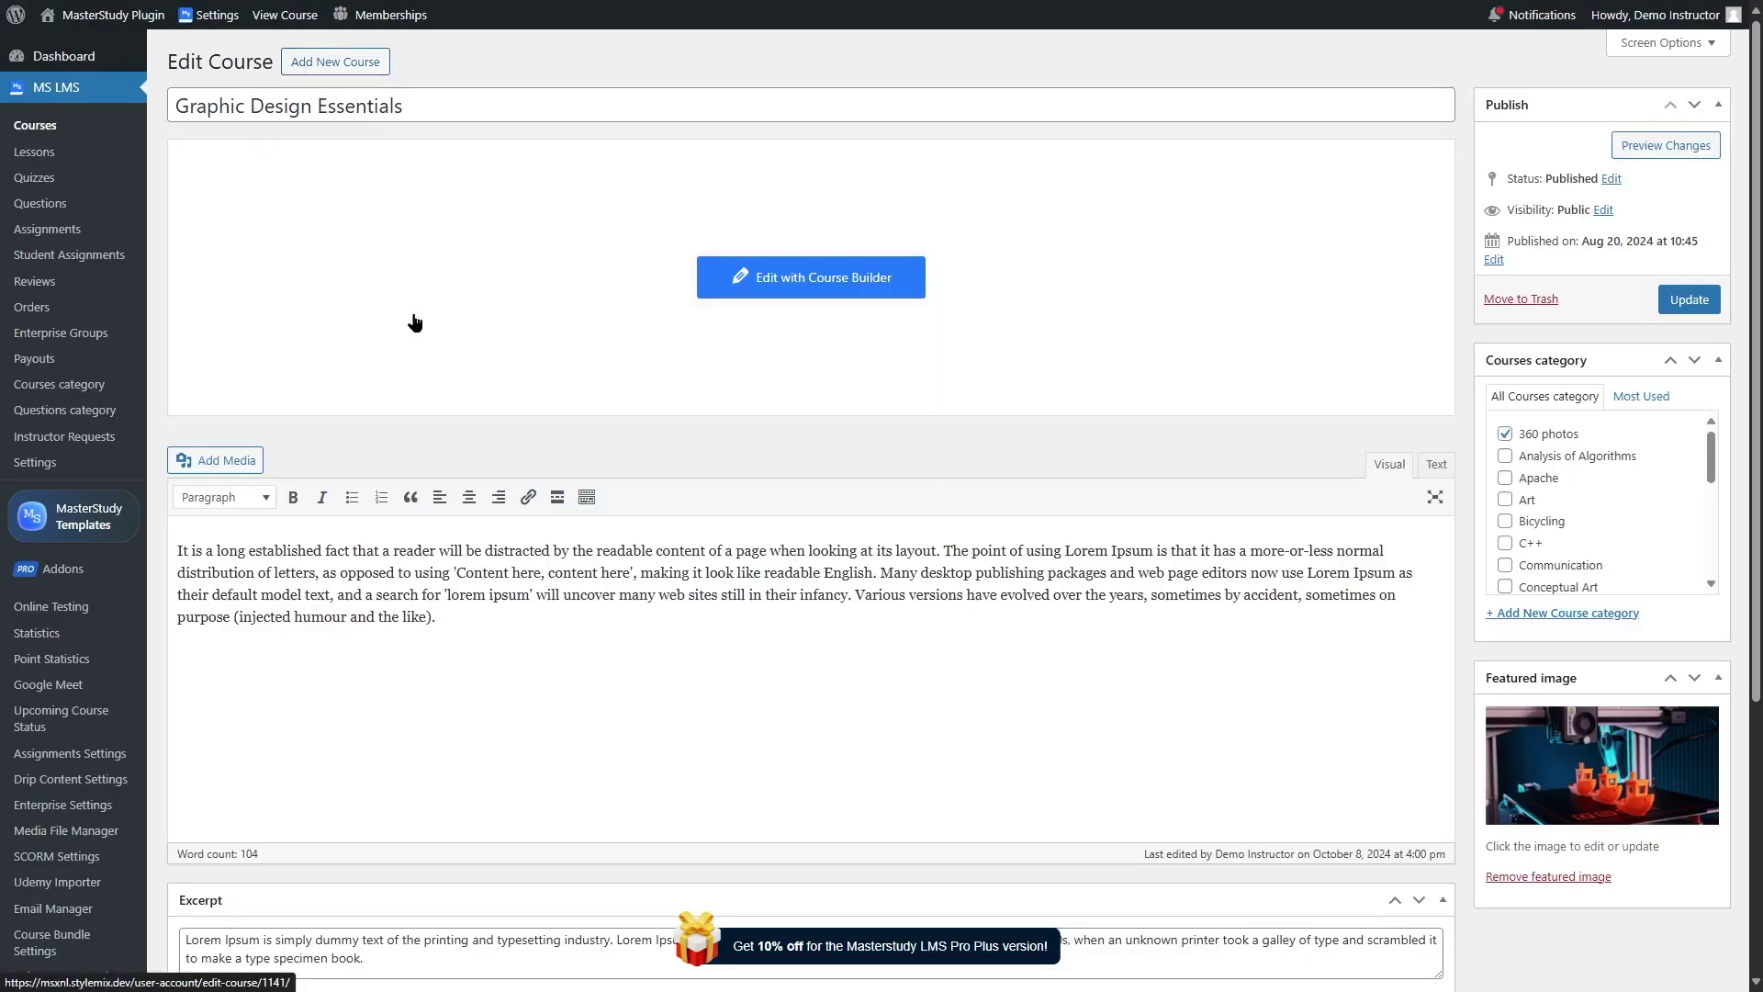
scroll(642, 459, "down", 5)
scroll(642, 496, "up", 5)
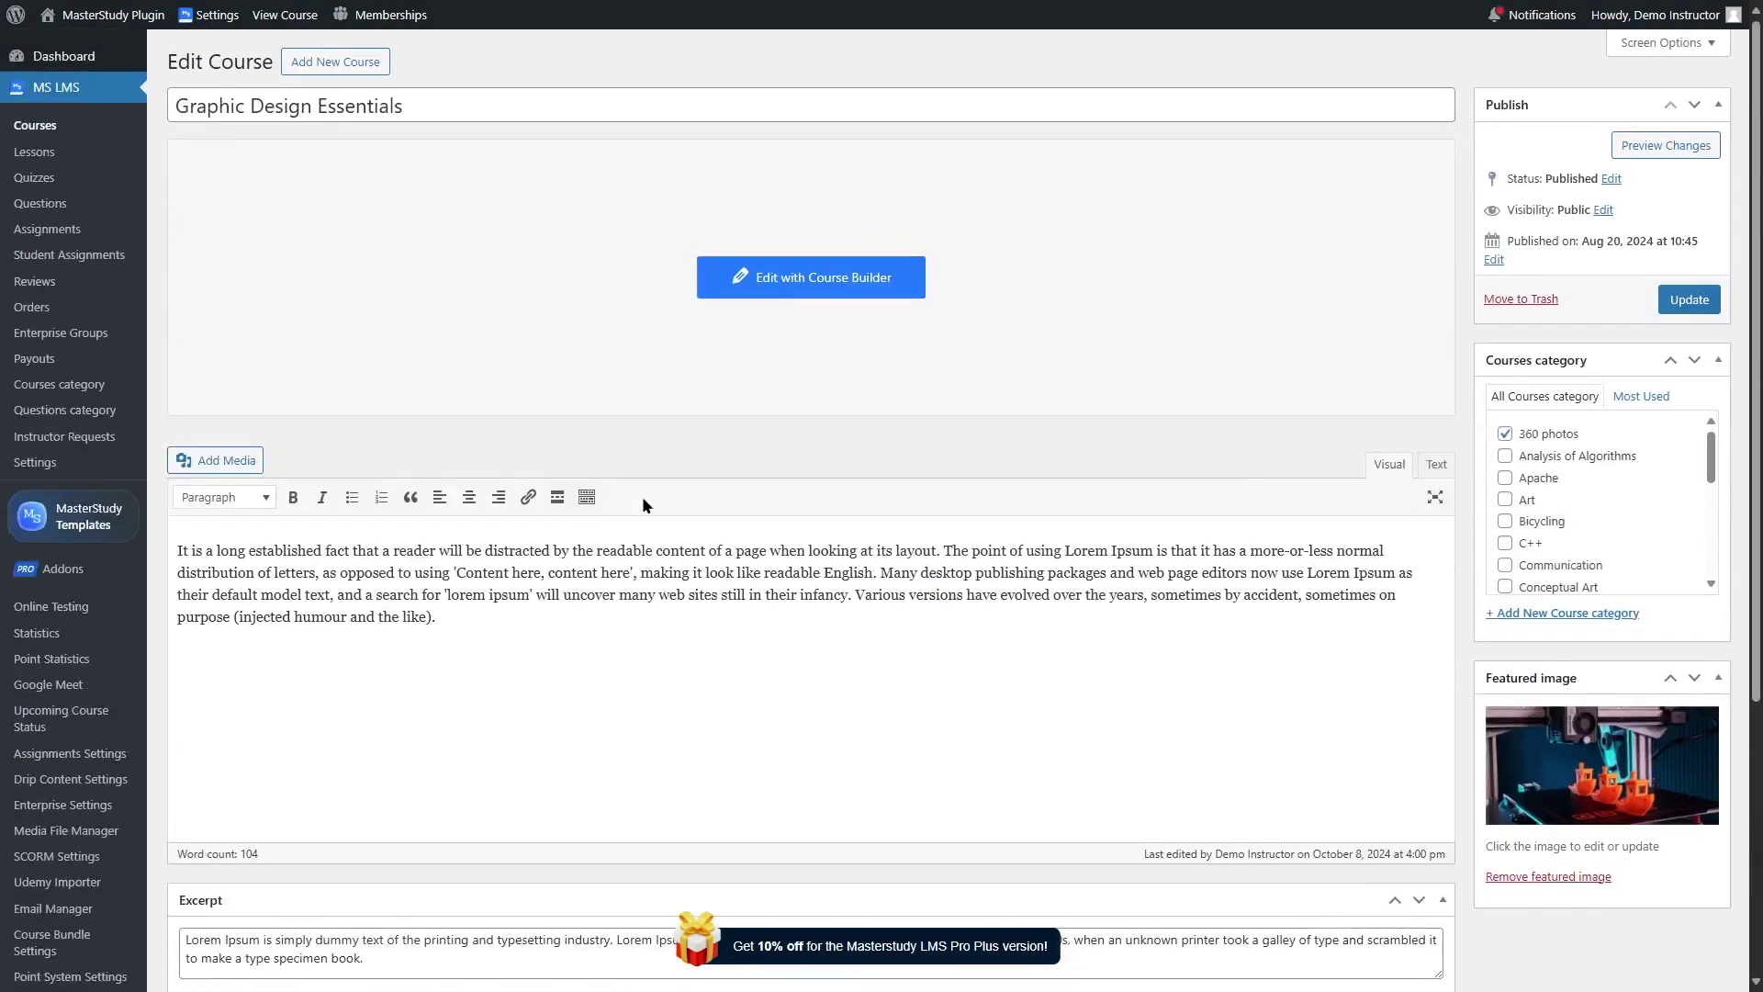
left_click(811, 277)
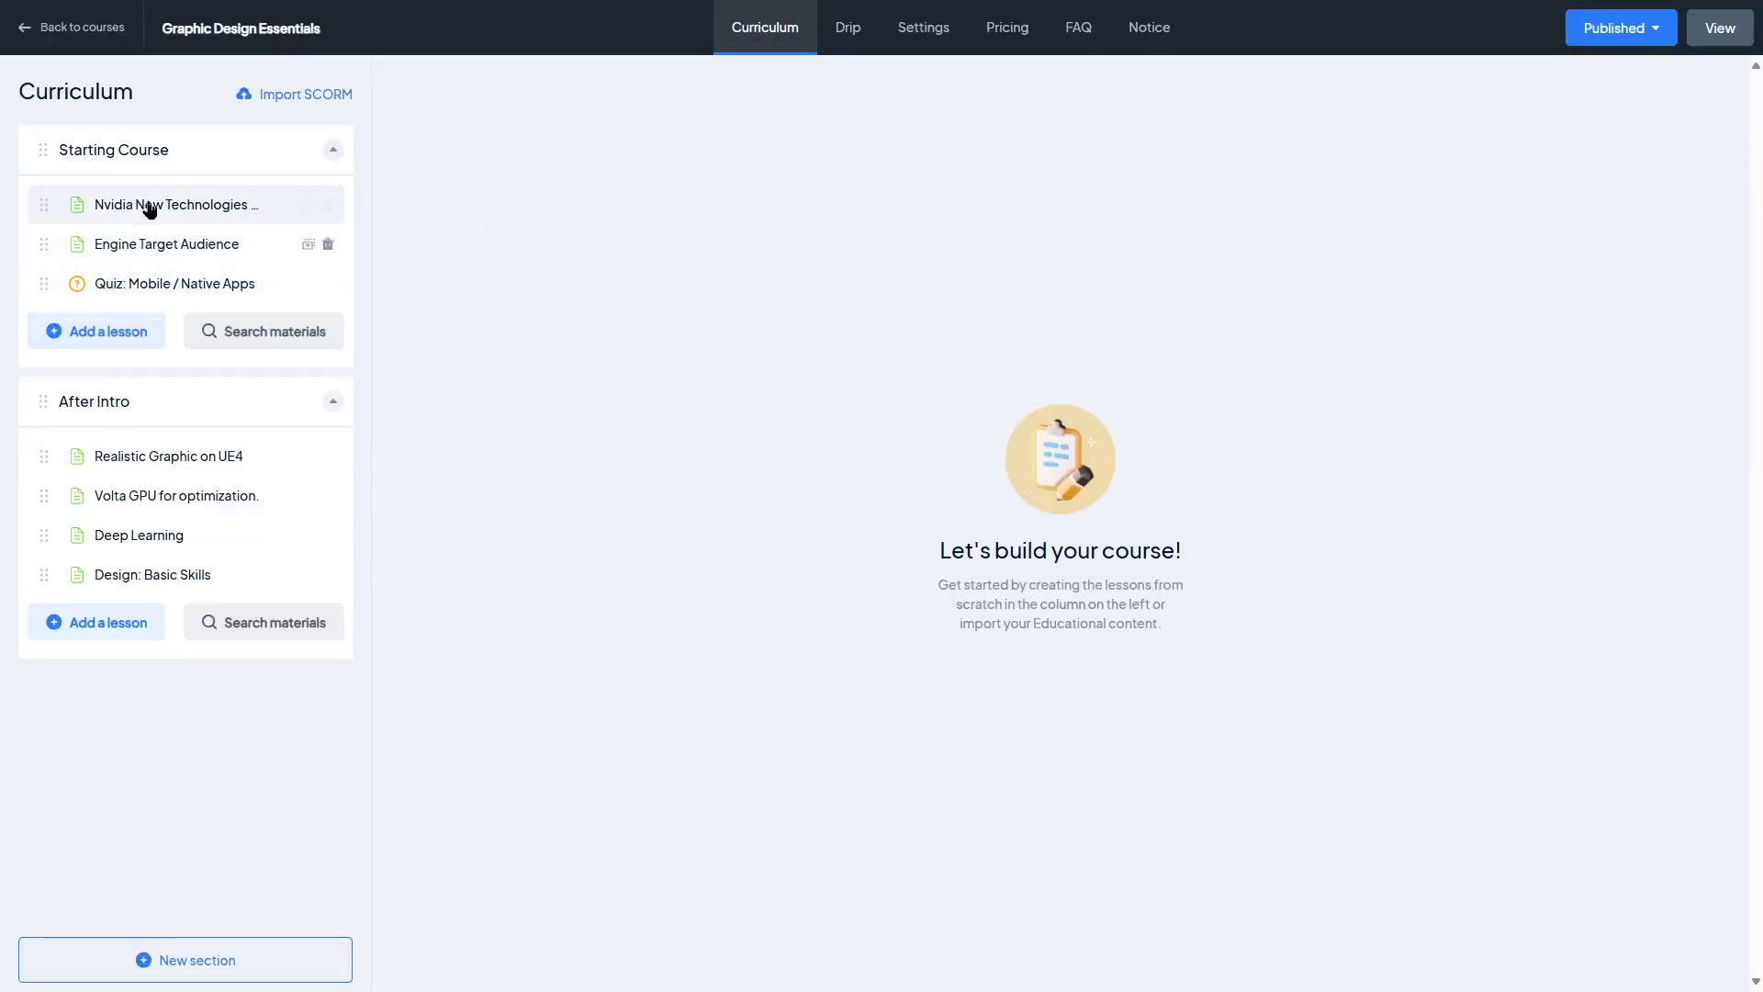
Open the Mobile / Native Apps quiz in the Starting Course section and look through its questions and answers
left_click(120, 281)
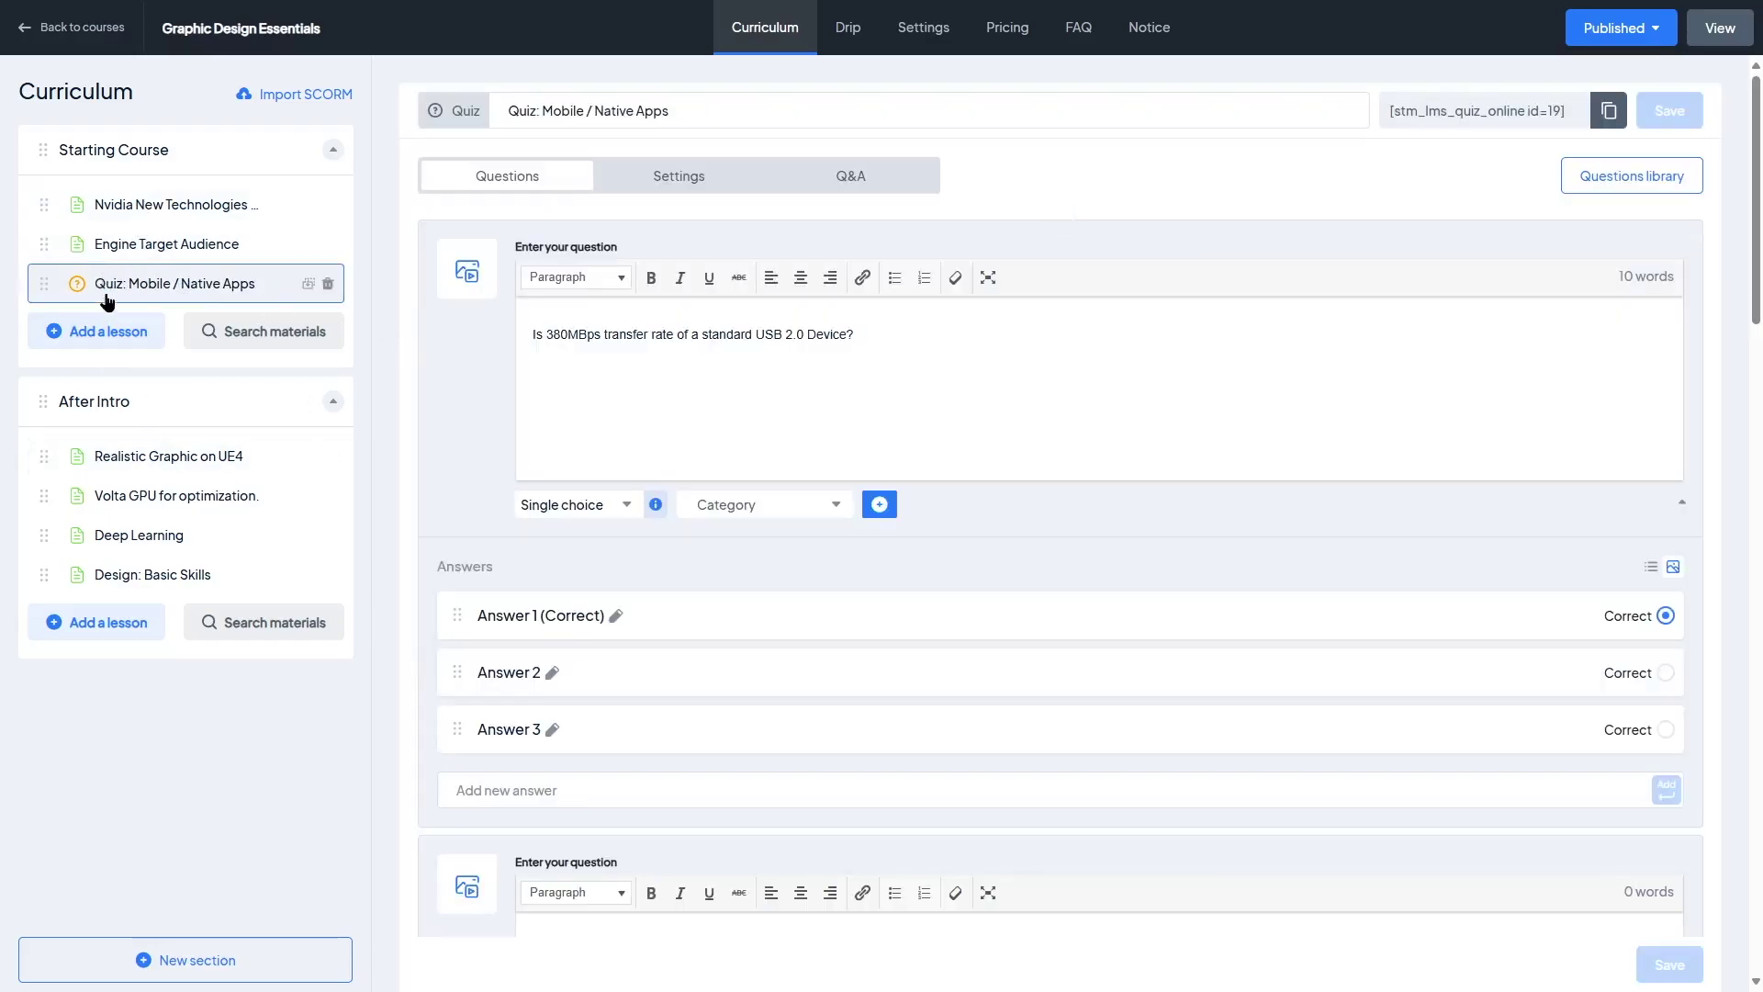
scroll(701, 320, "down", 10)
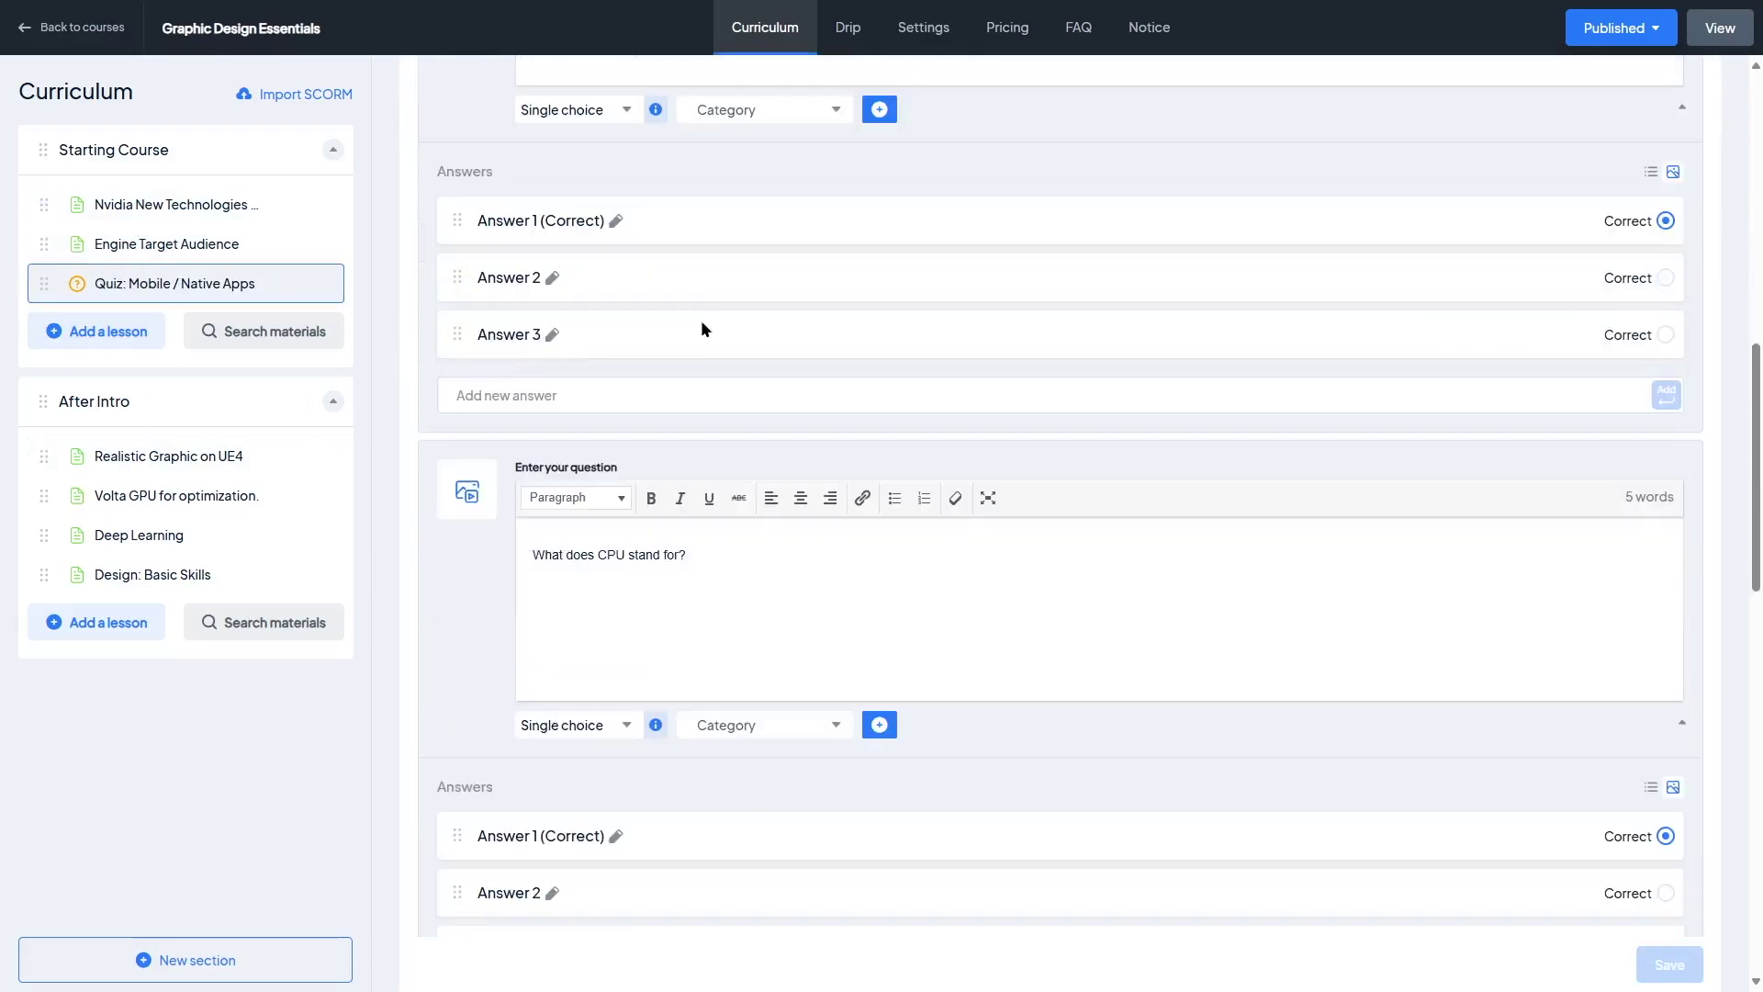
scroll(702, 320, "up", 1)
scroll(702, 319, "up", 10)
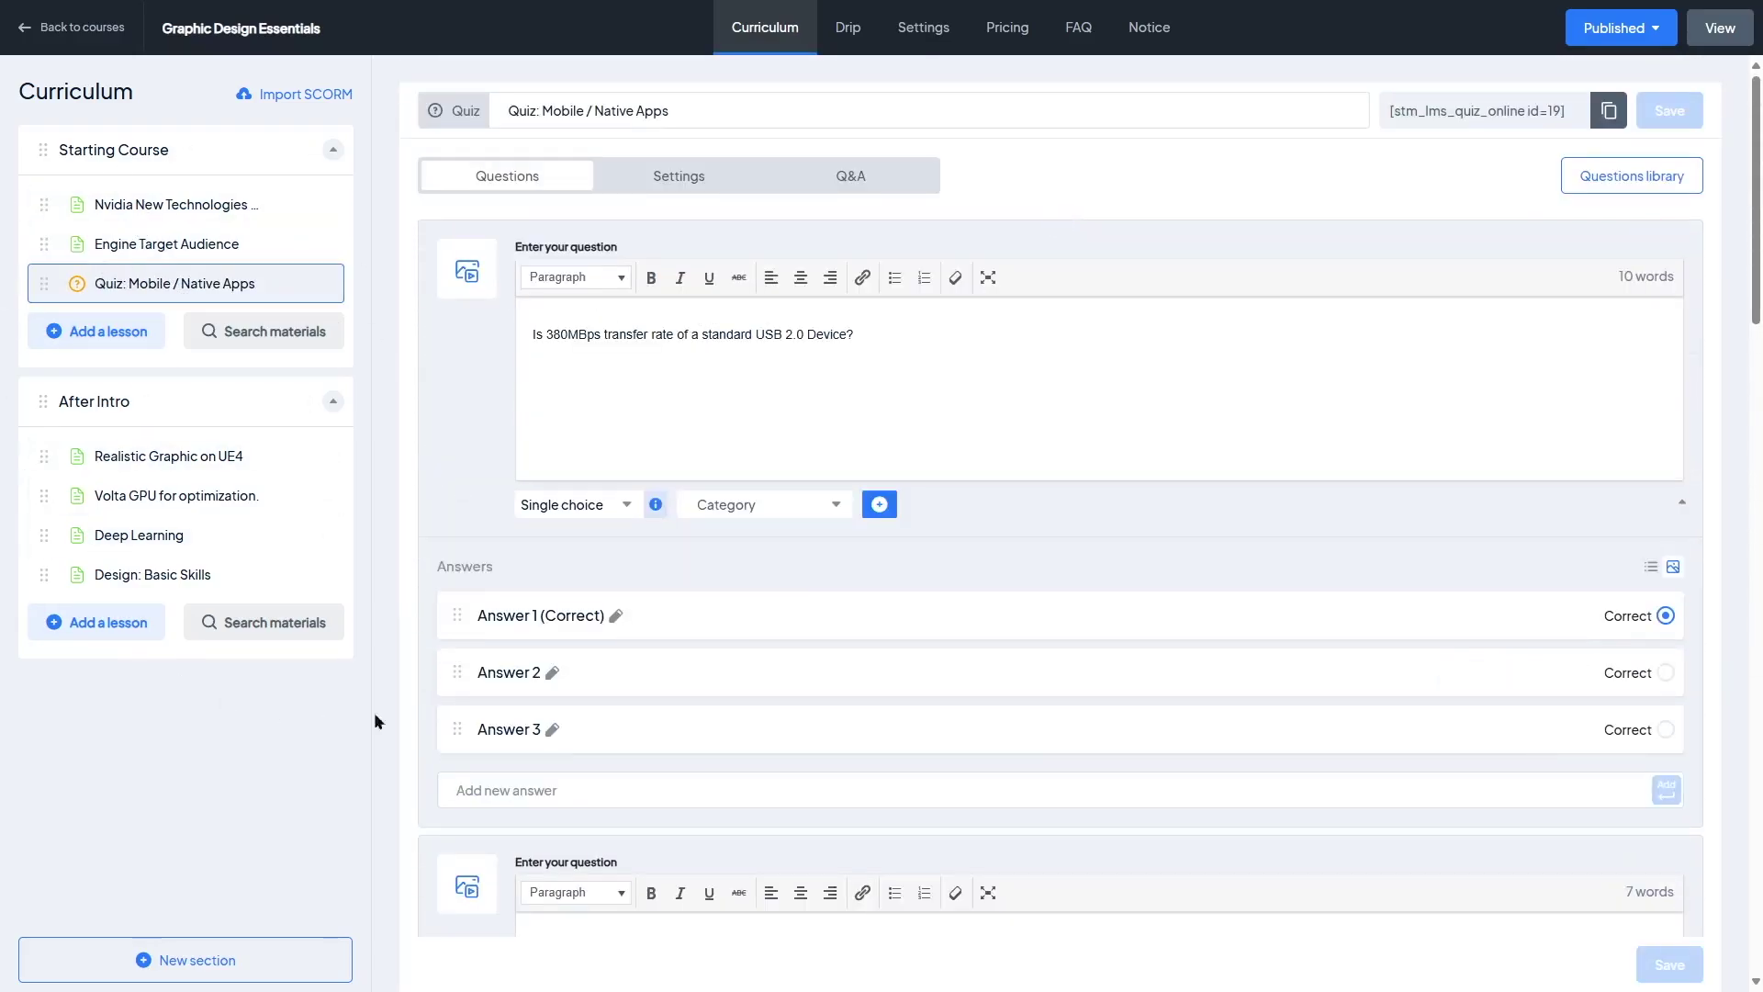
mouse_move(705, 617)
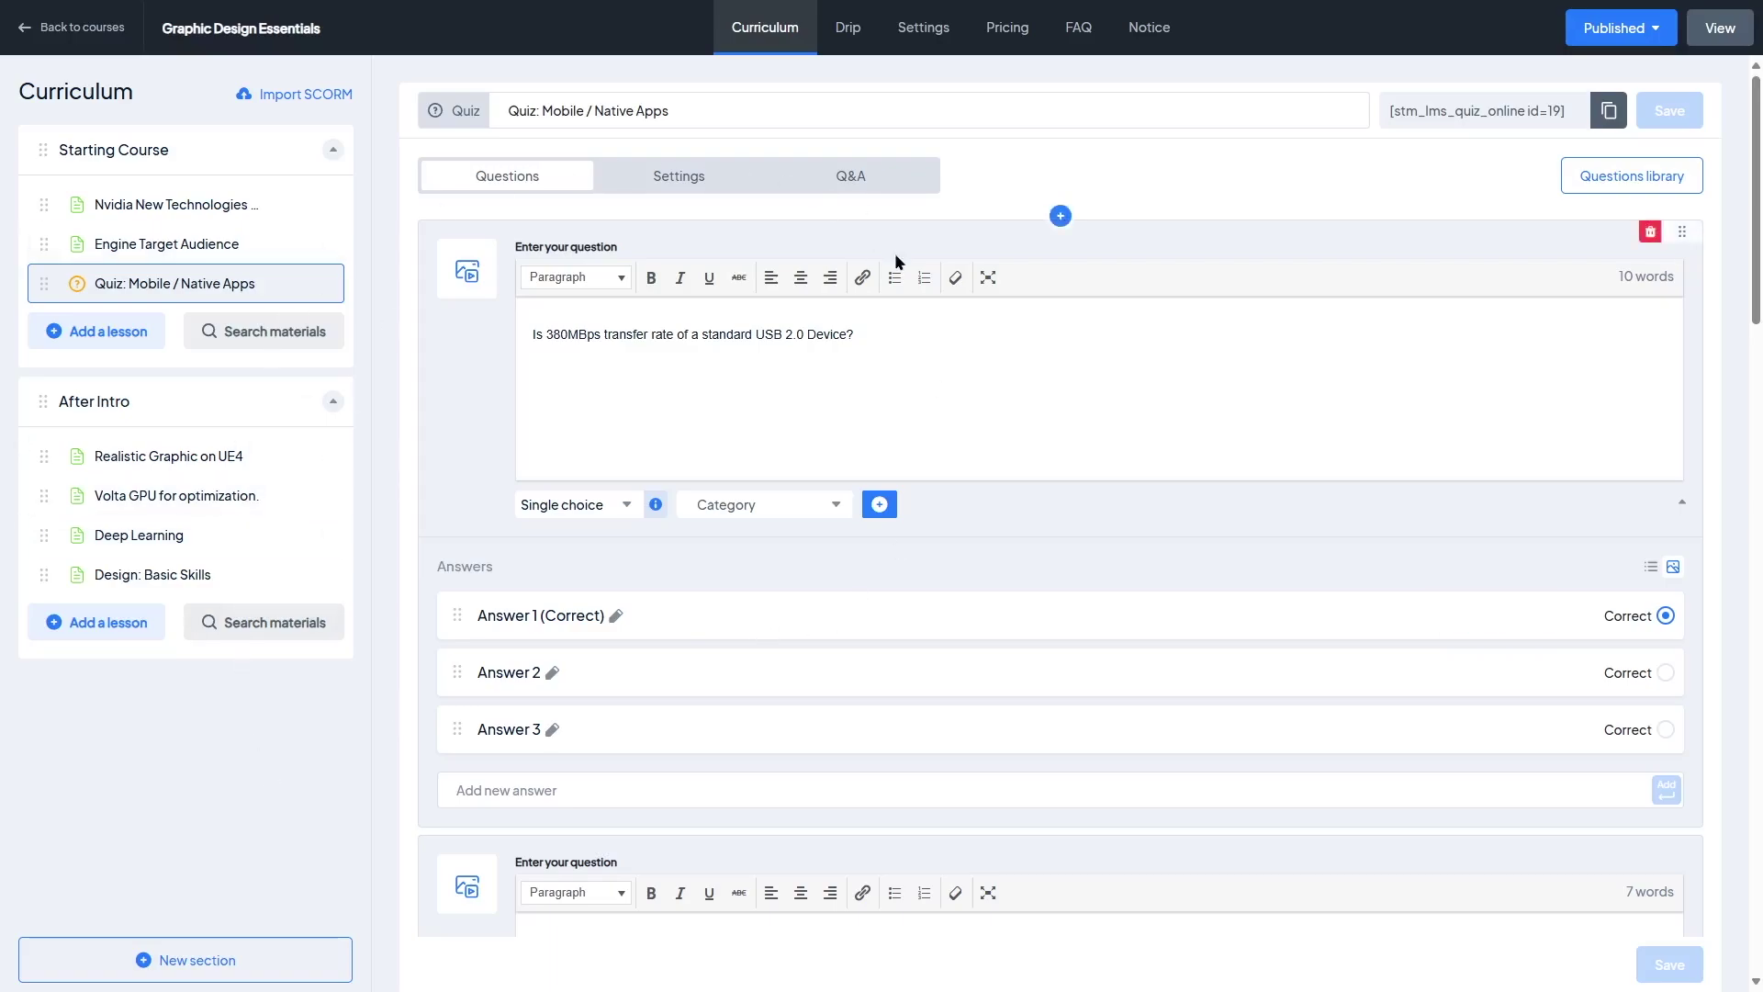
Create a drip content dependency with Nvidia New Technologies Slides first, followed by Engine Target Audience and Quiz: Mobile / Native Apps
left_click(852, 35)
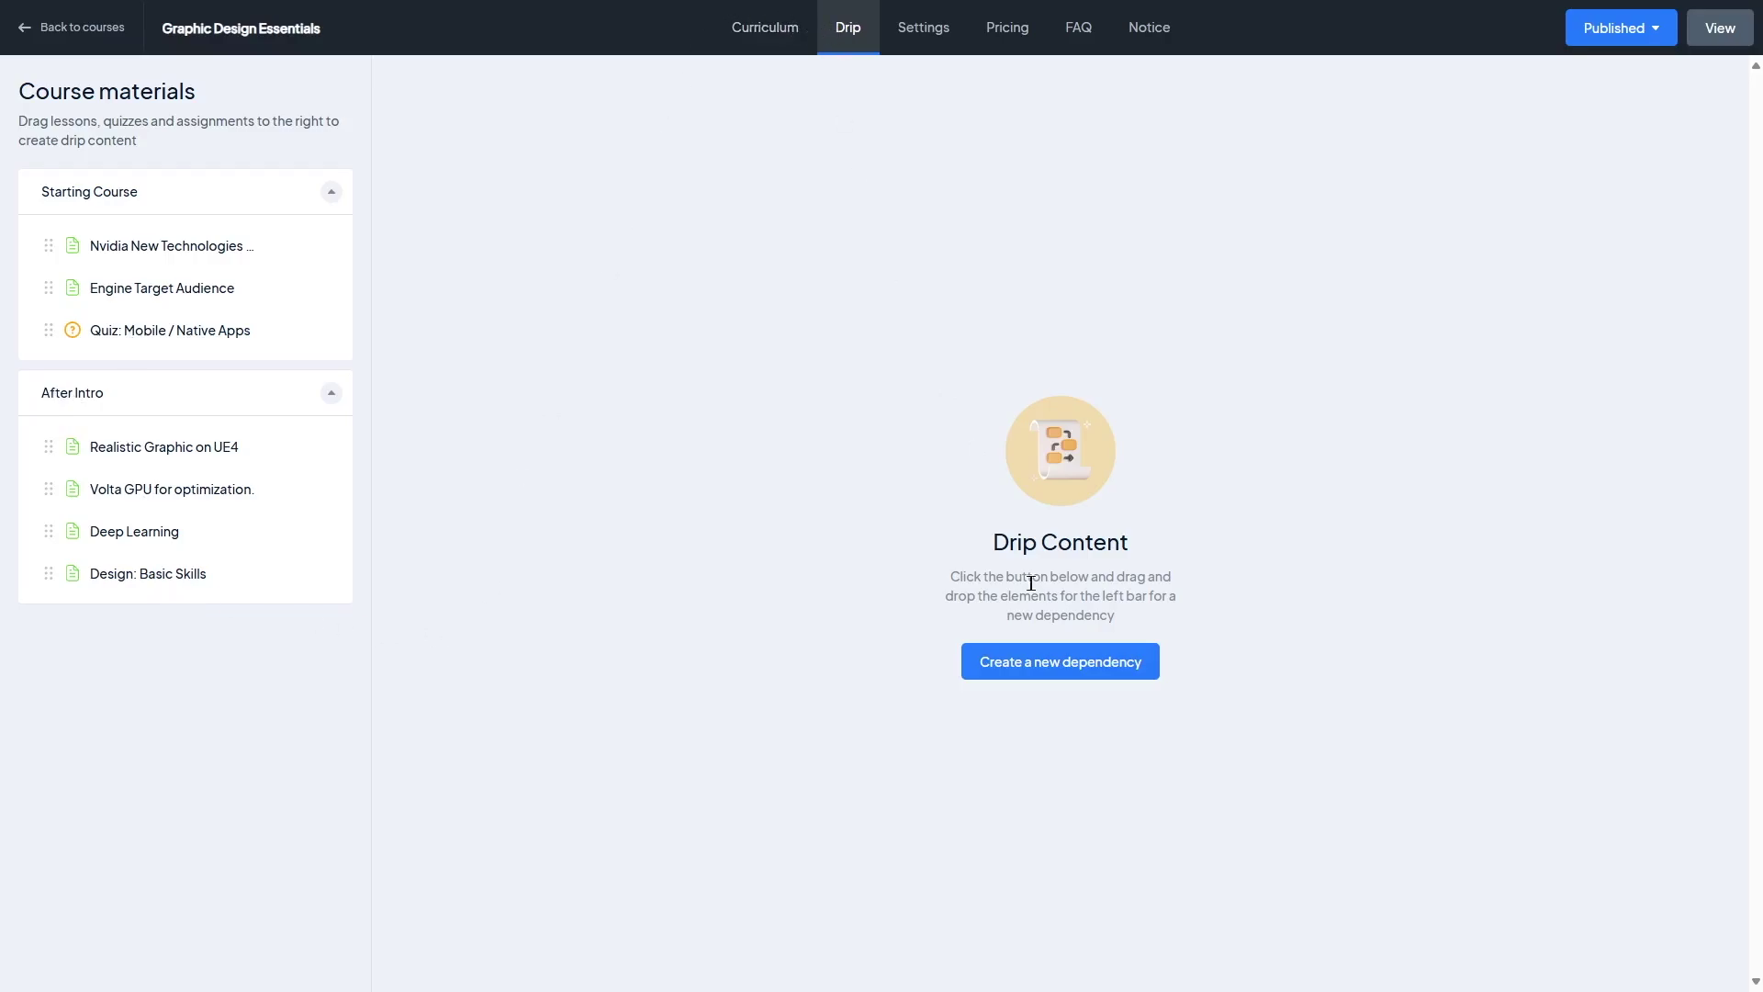
left_click(1044, 675)
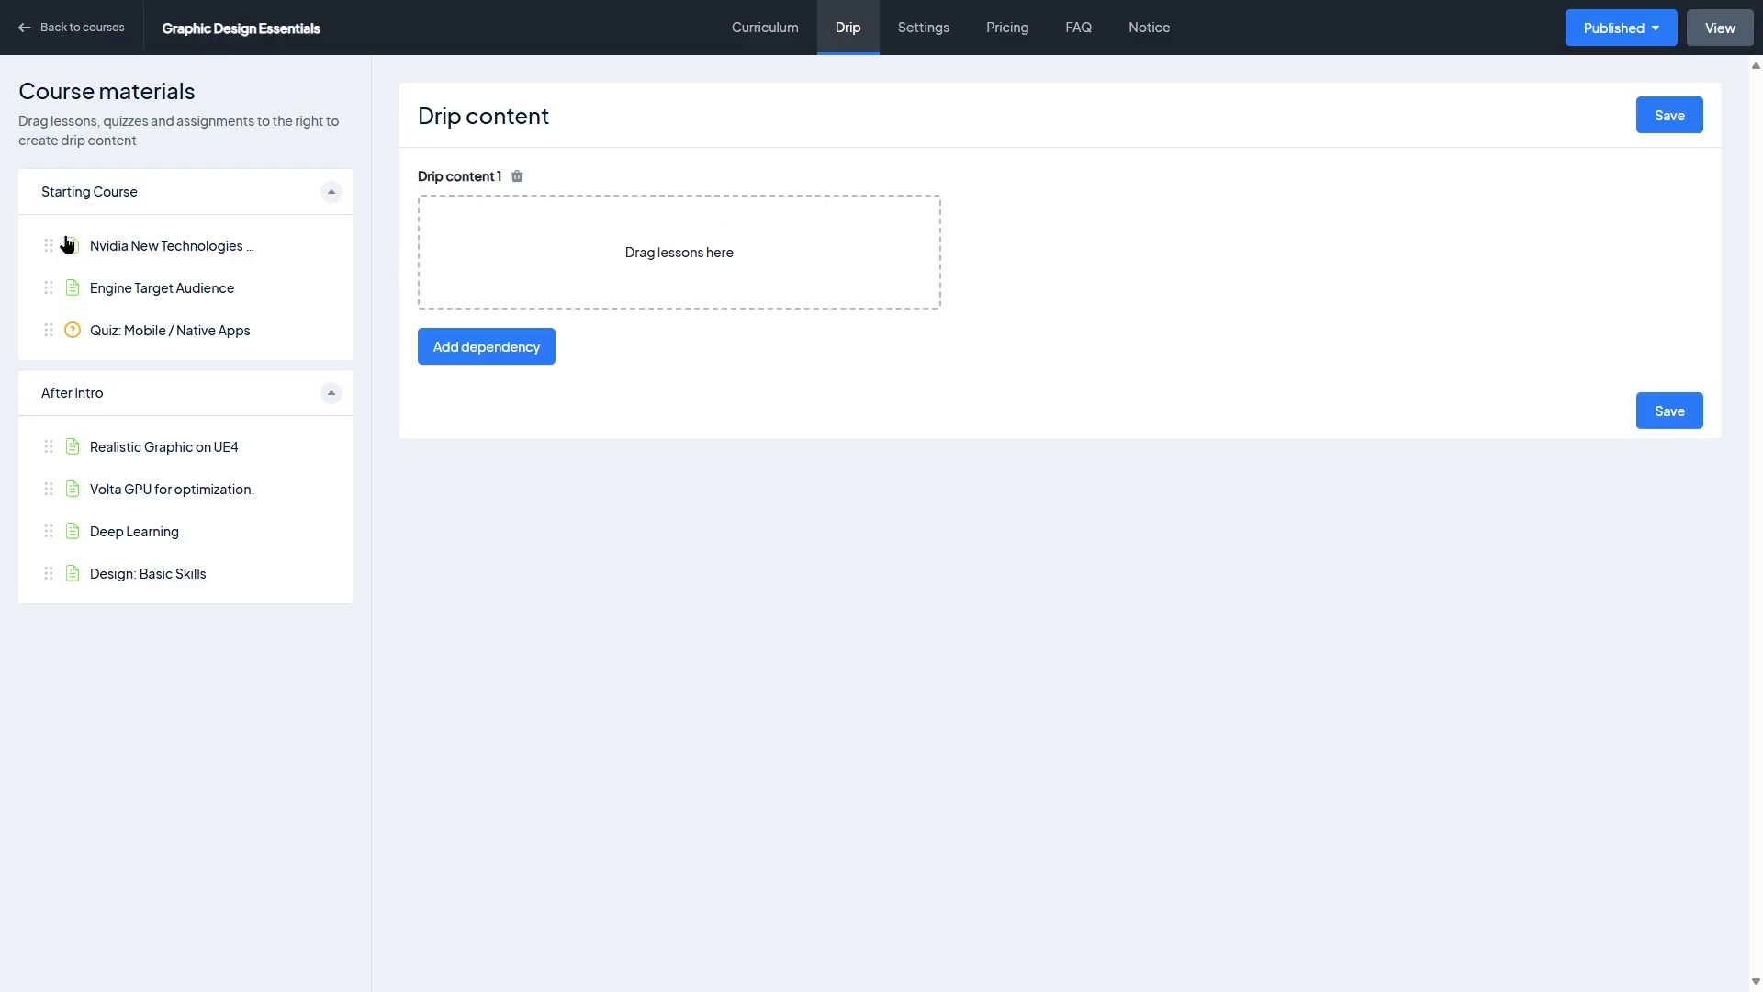
left_click_drag(51, 243, 524, 233)
left_click_drag(44, 283, 520, 271)
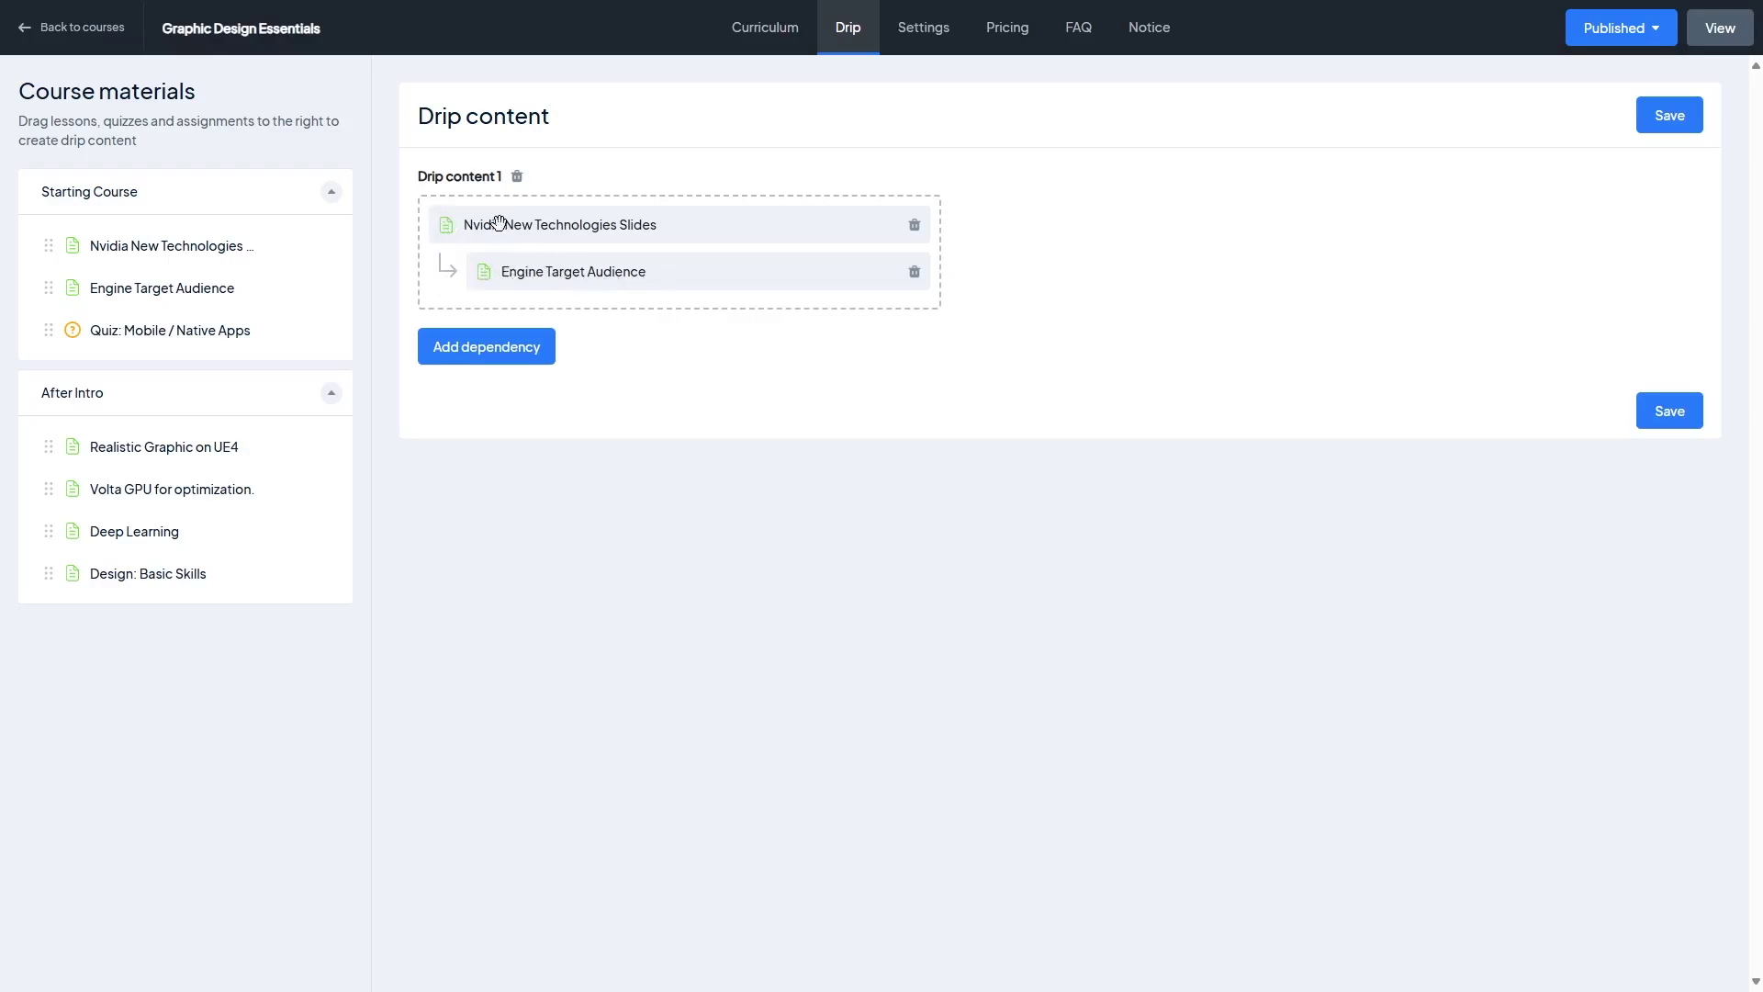
left_click_drag(82, 340, 504, 303)
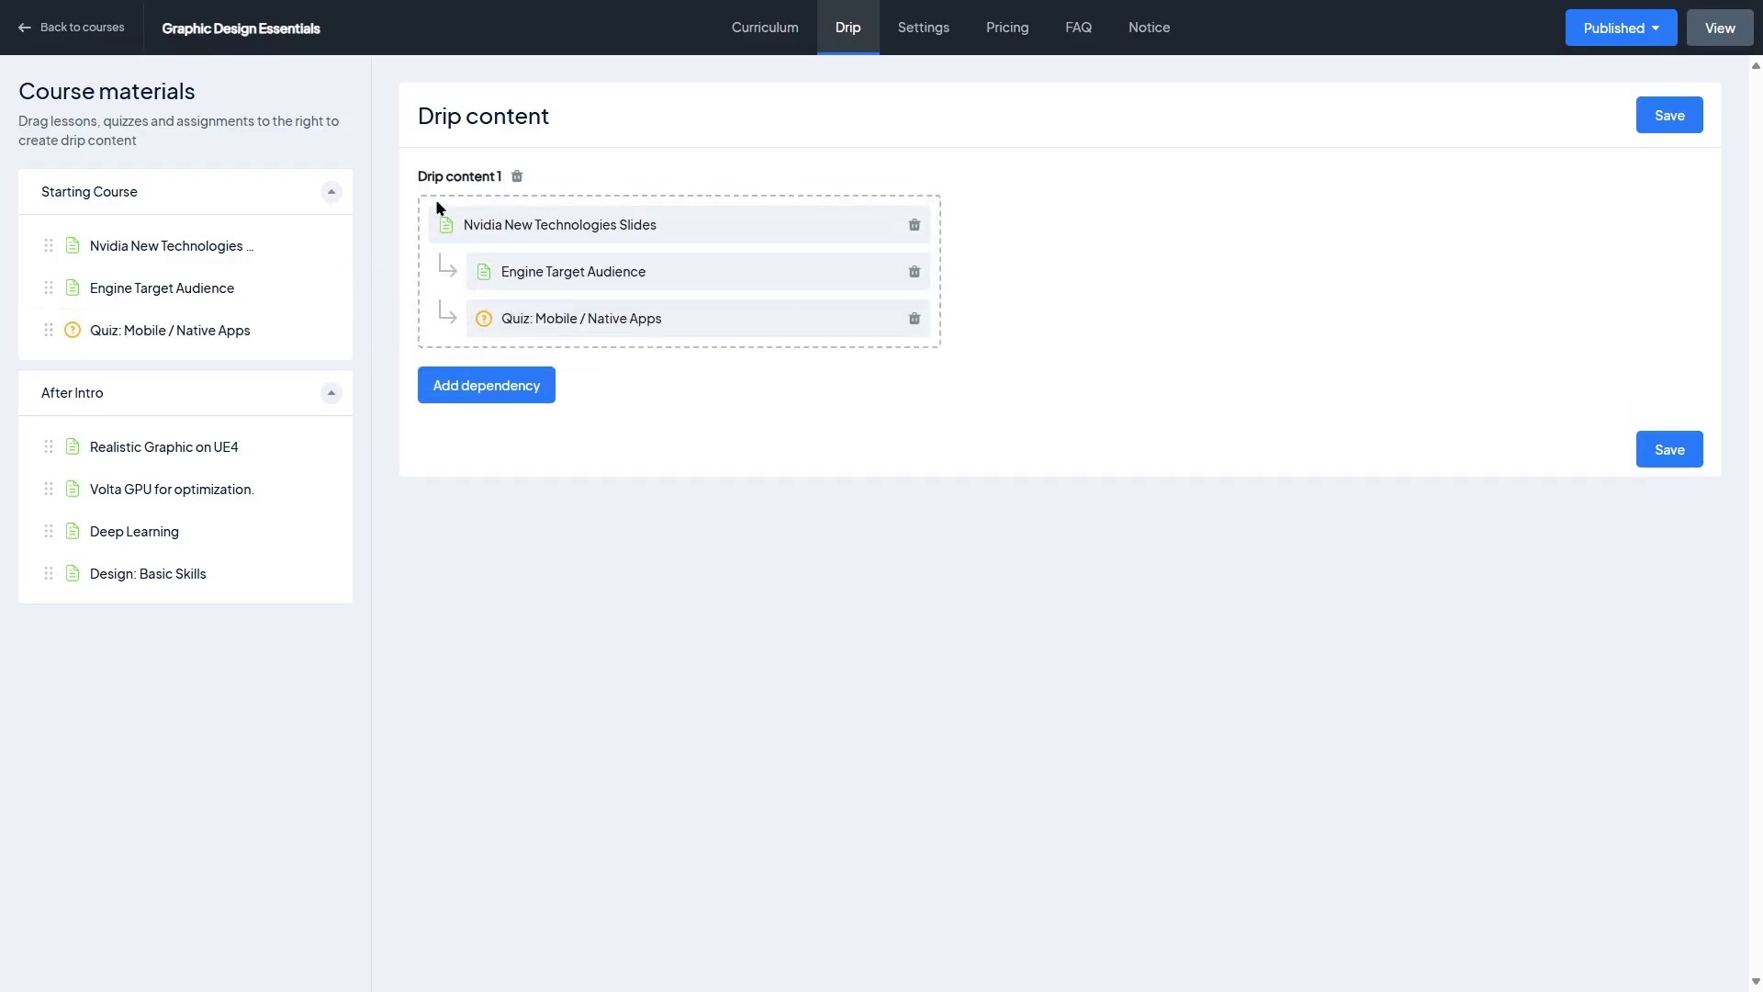
Add a second drip dependency with Realistic Graphic on UE4 first, followed by Volta GPU for optimization and Deep Learning
left_click(495, 397)
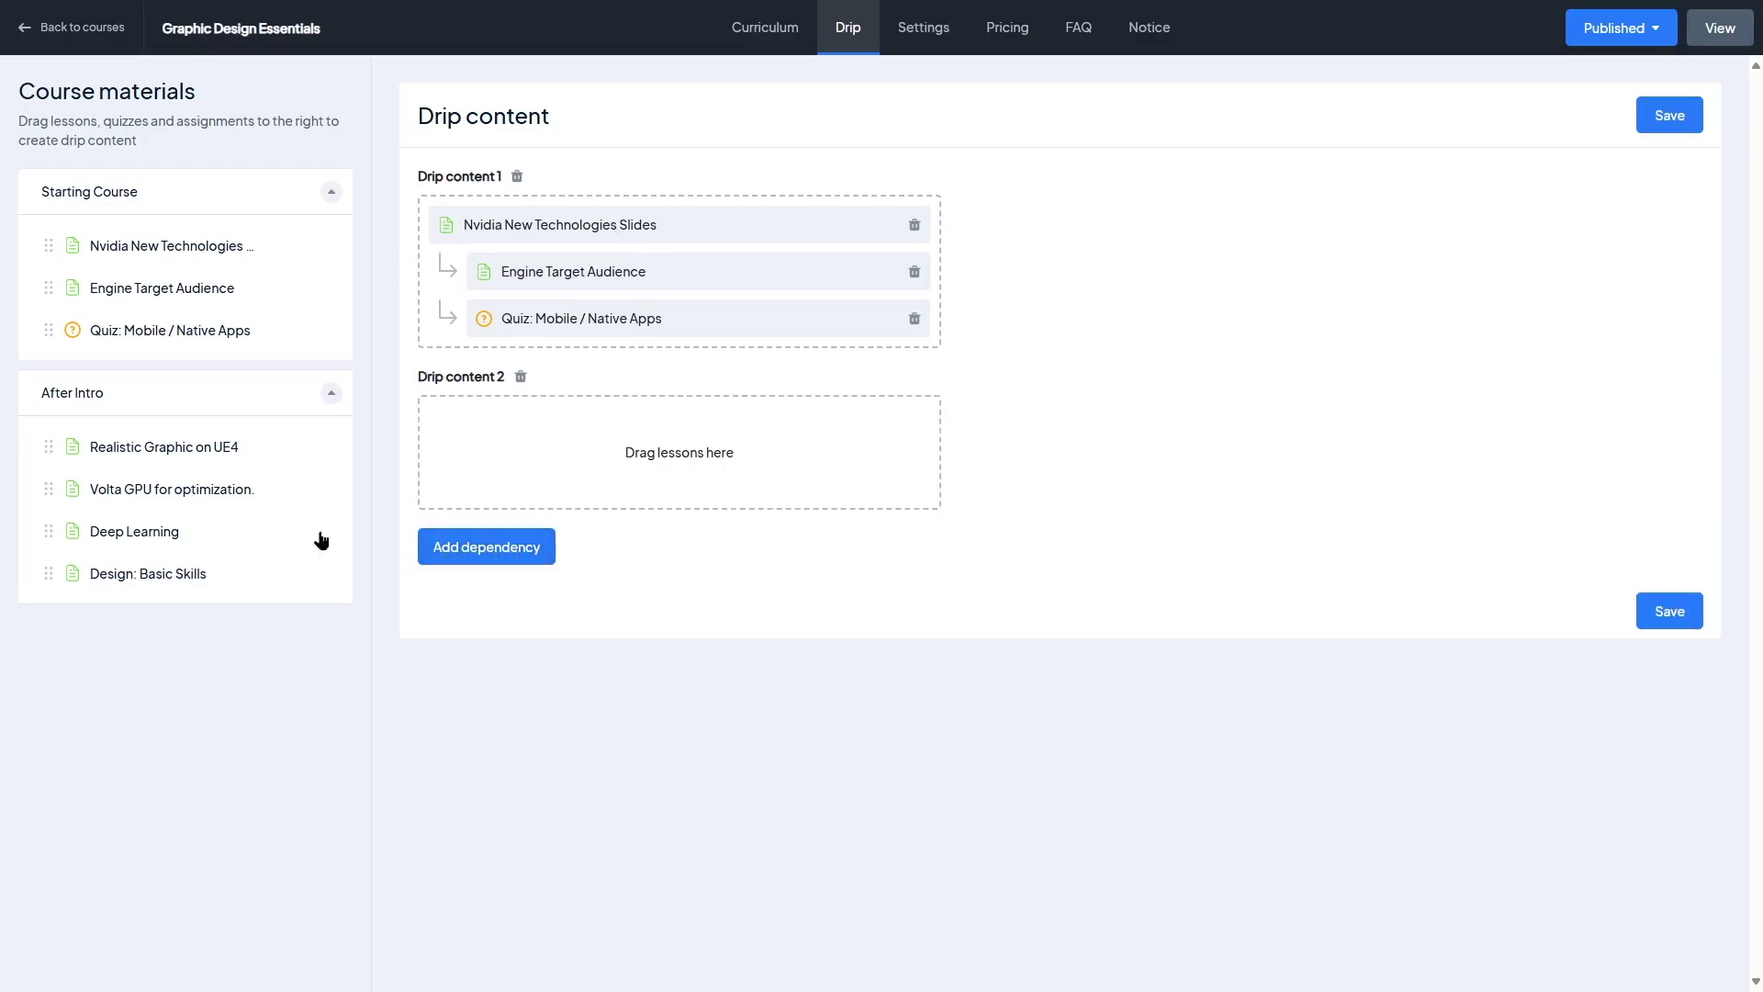
left_click_drag(55, 439, 504, 437)
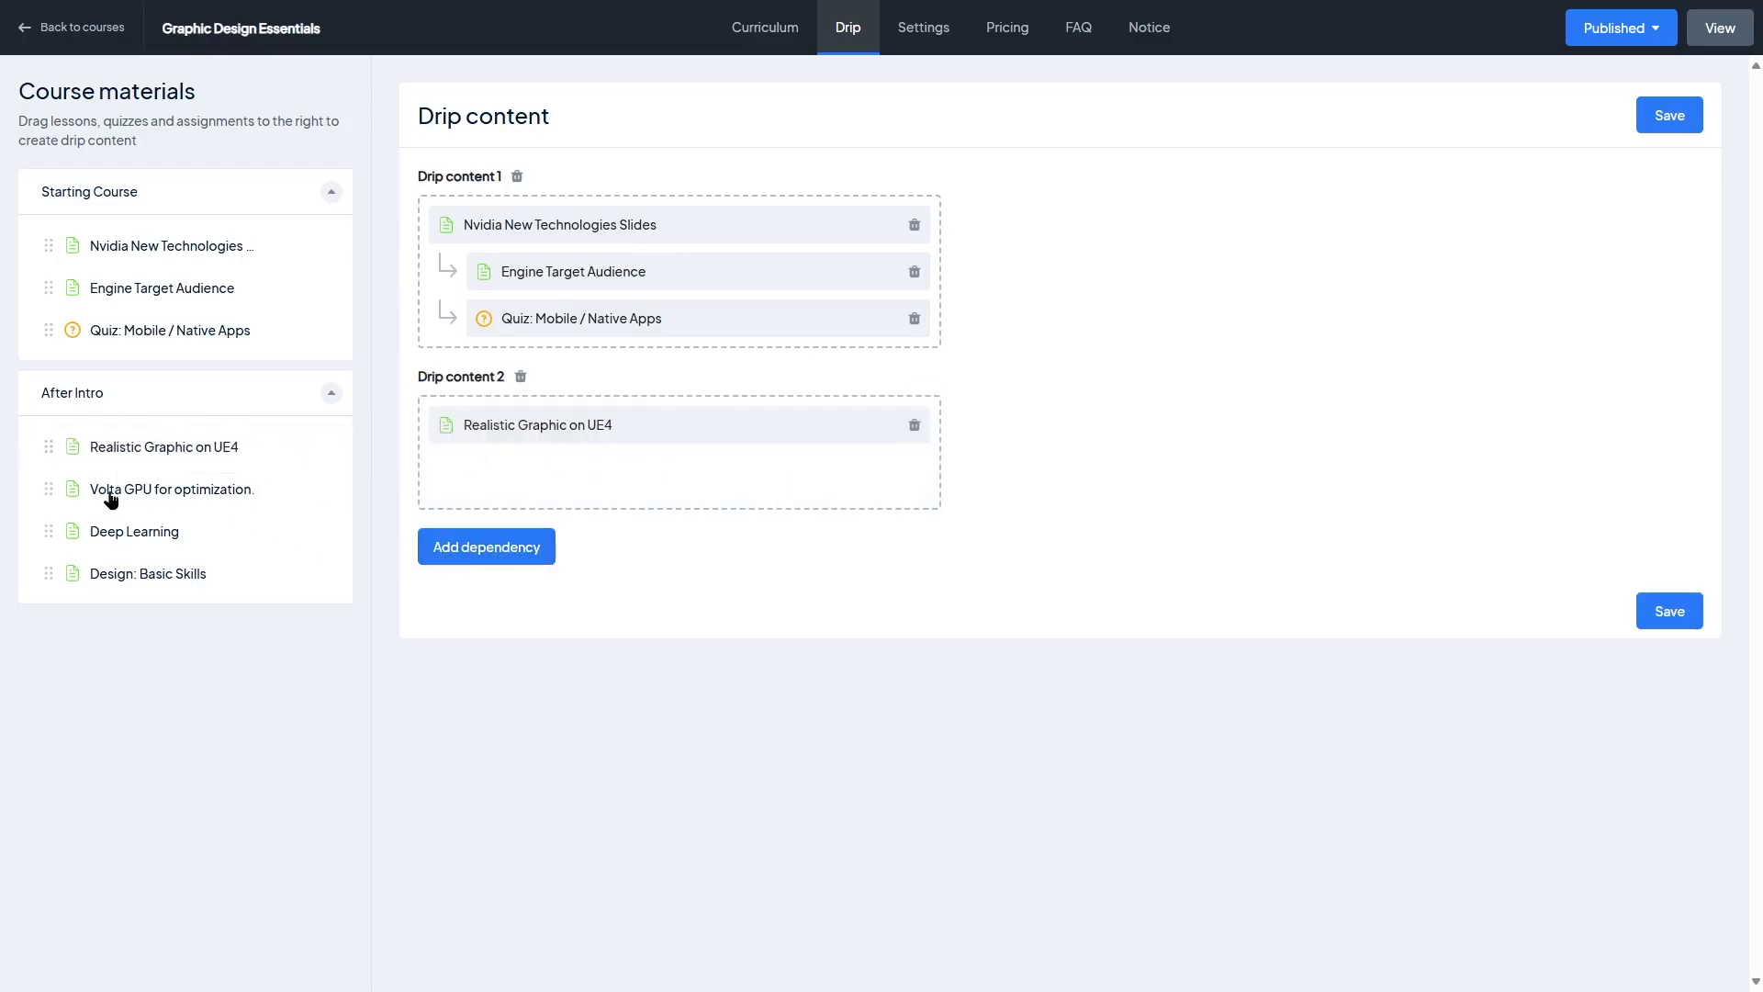
left_click_drag(39, 484, 395, 478)
left_click_drag(52, 532, 544, 497)
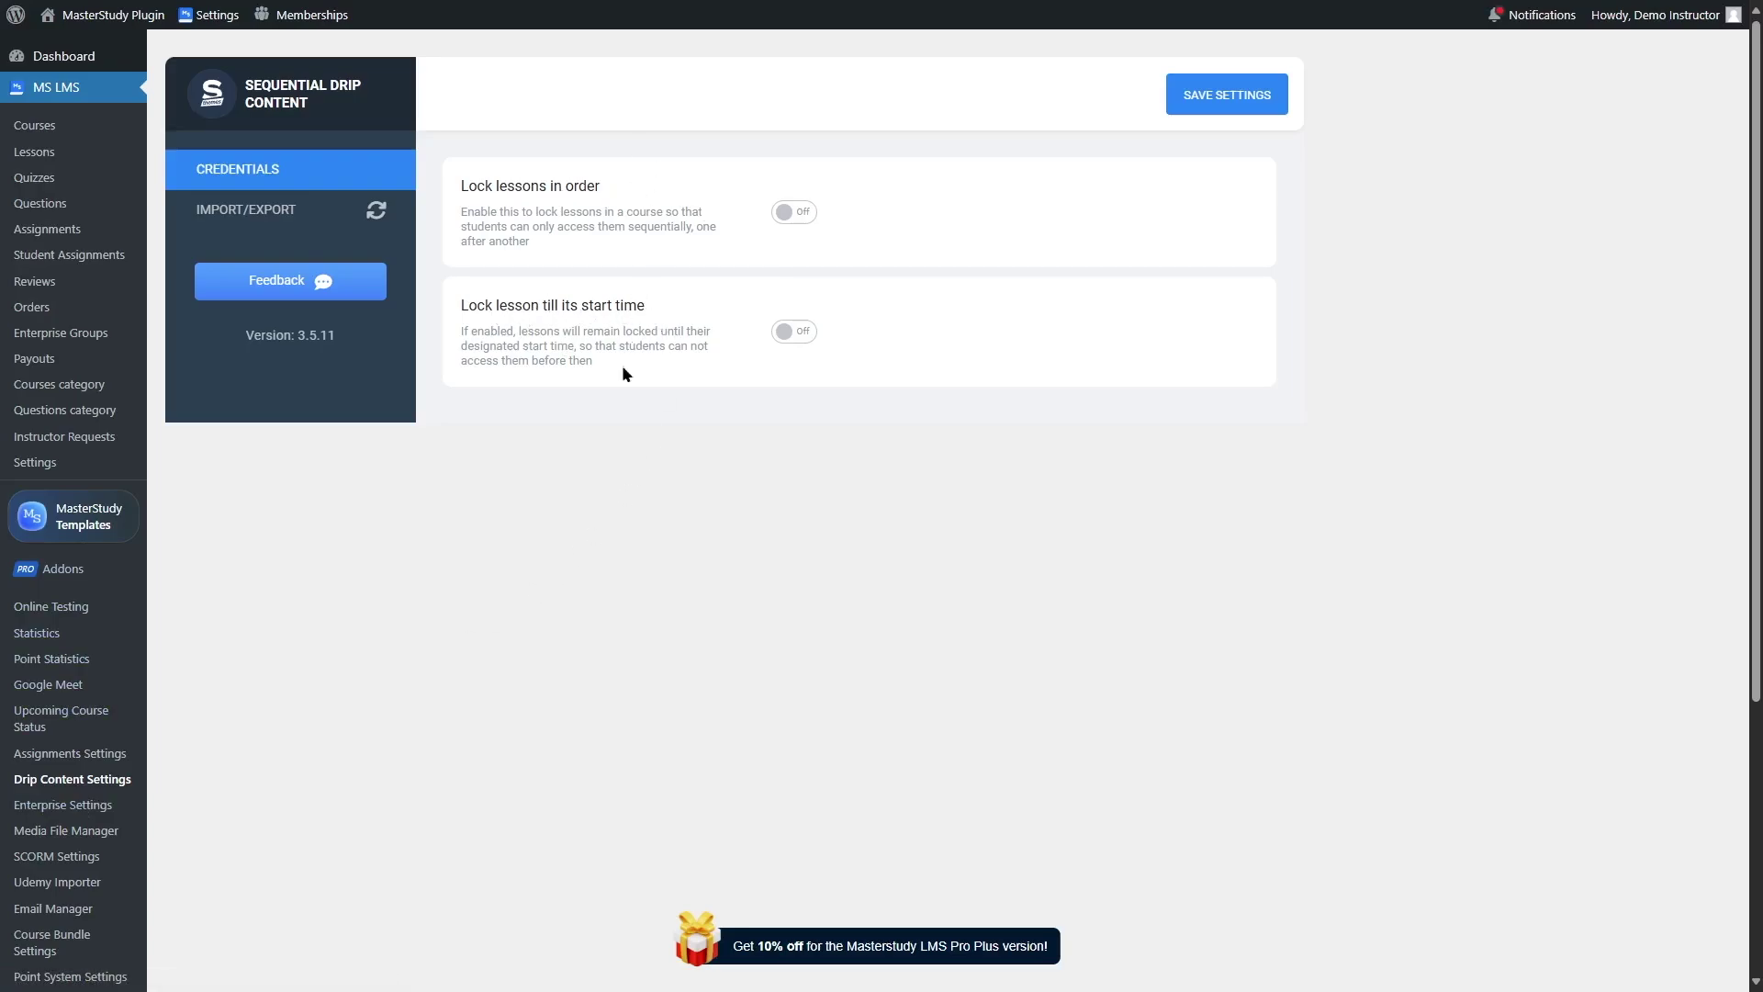
In the Drip Content Settings, switch Lock lessons in order and Lock lesson till its start time on and back off
left_click(794, 214)
left_click(792, 213)
left_click(787, 332)
left_click(791, 338)
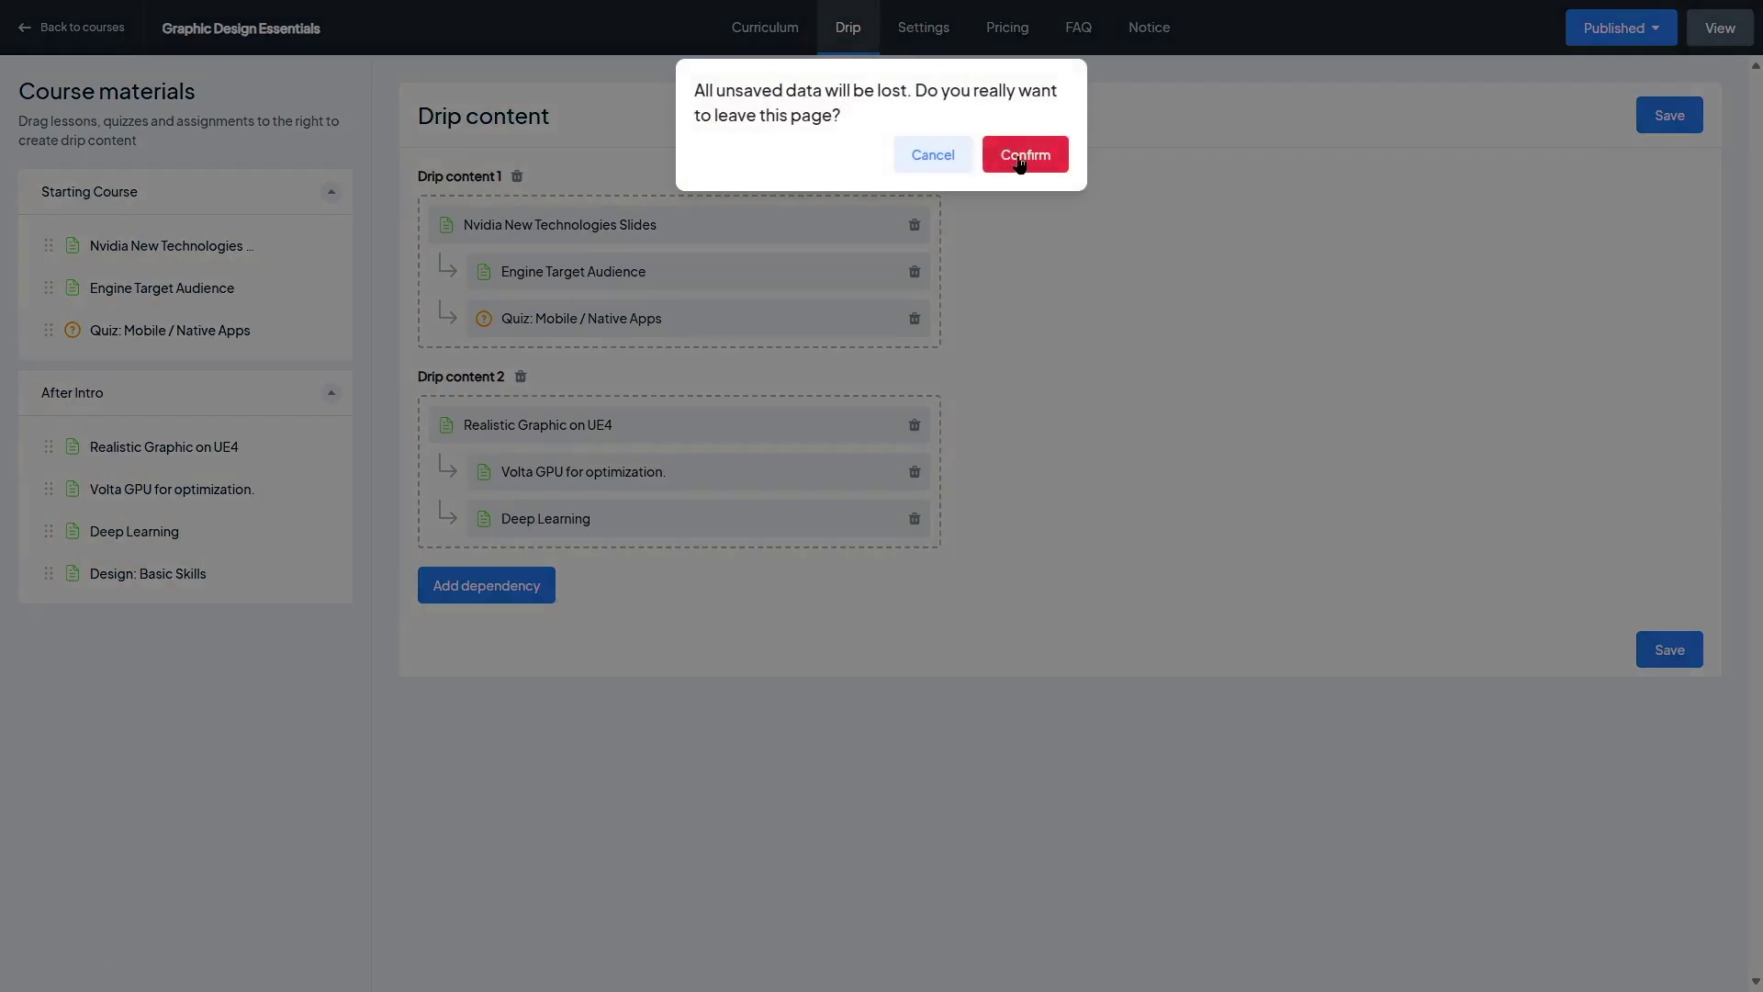
Leave the drip content without saving and check the category and video preview source options in the course's main settings
left_click(1021, 154)
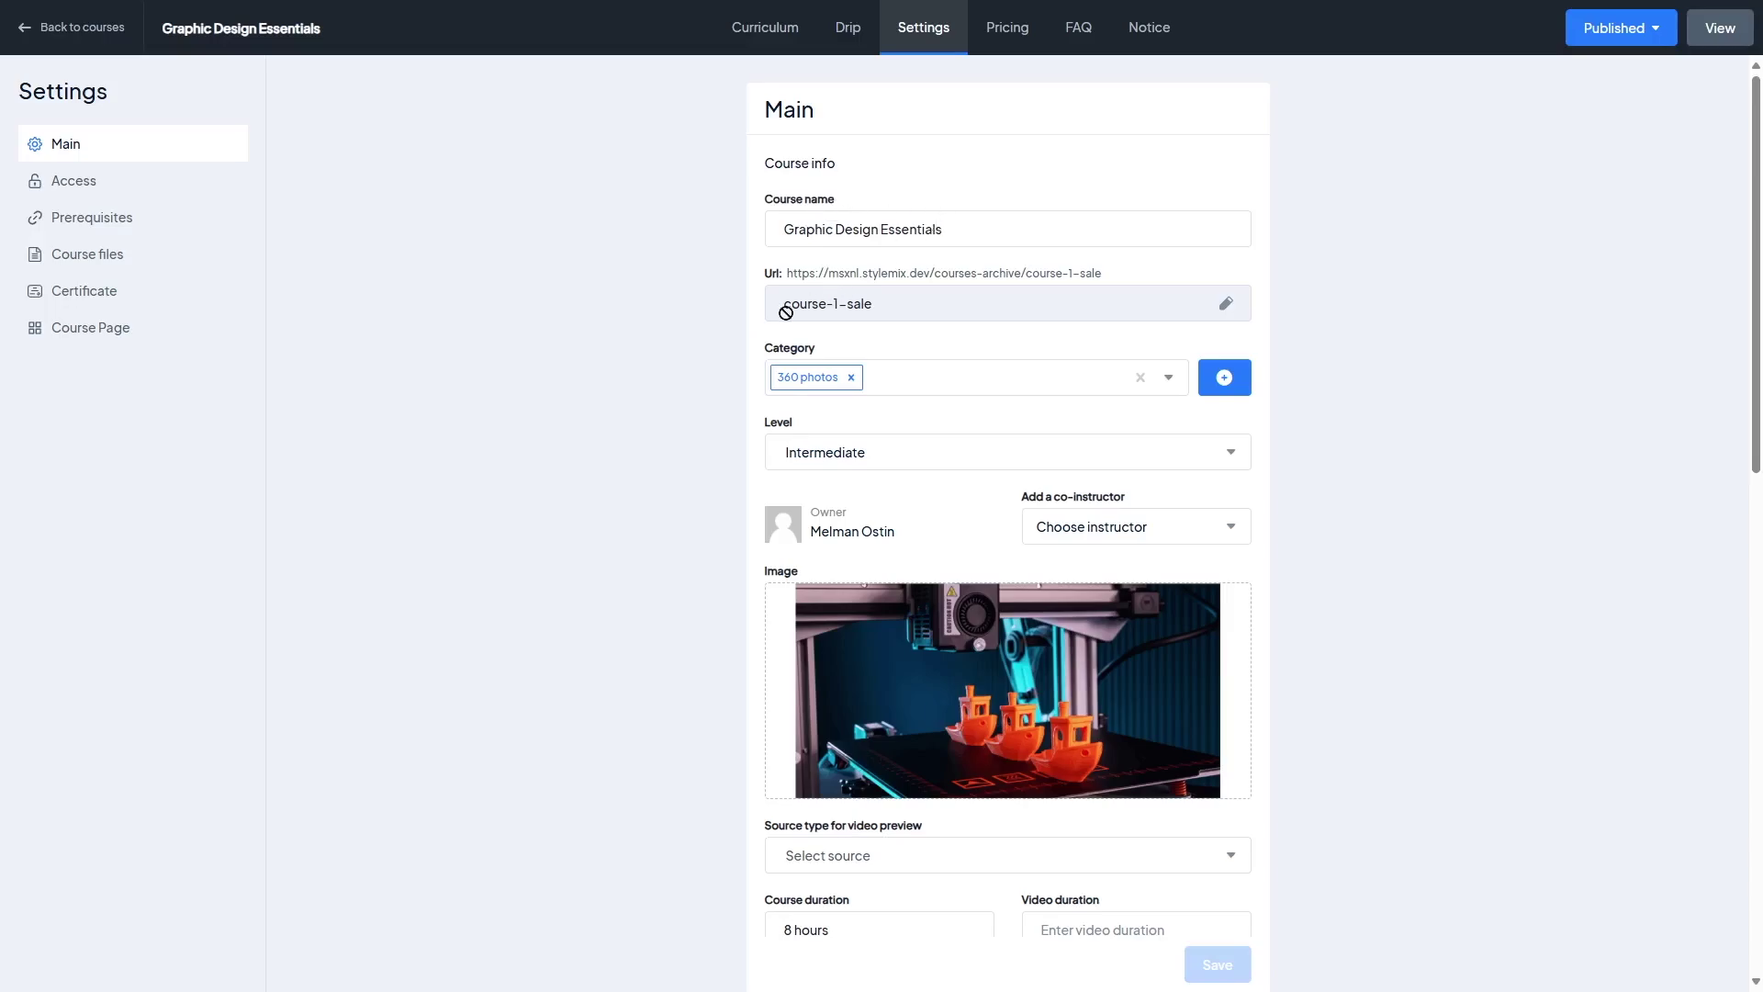
left_click(1169, 380)
left_click(1169, 381)
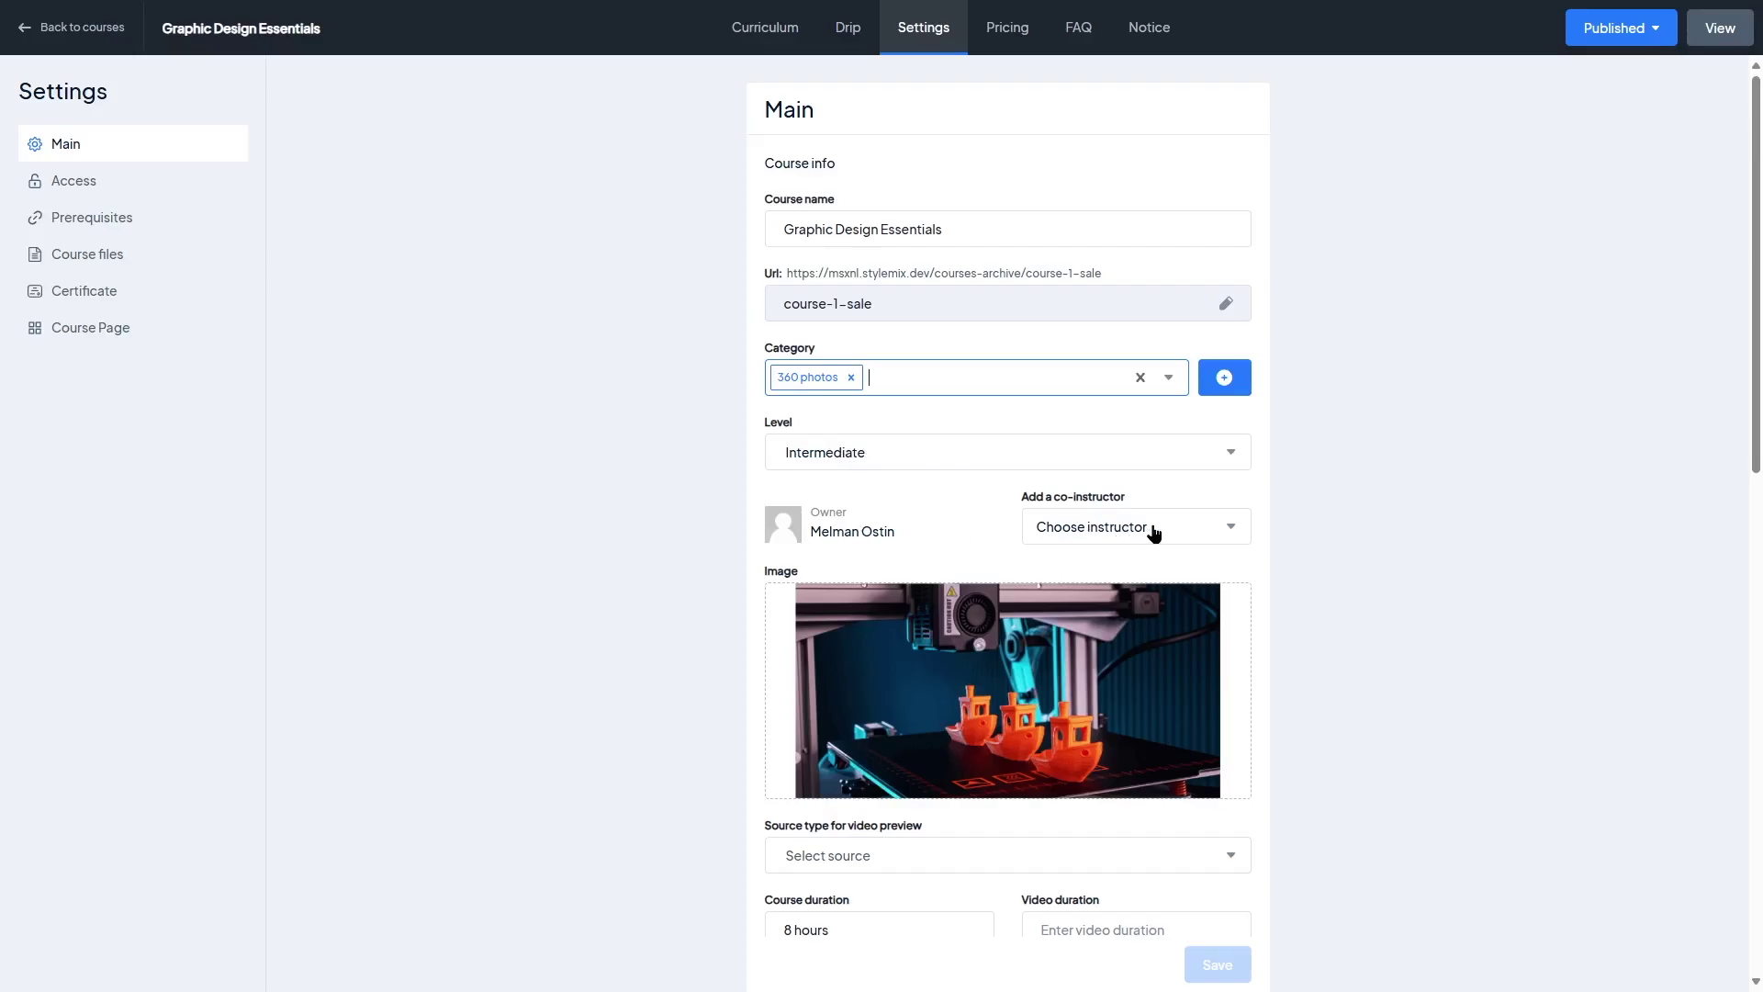
scroll(1154, 534, "down", 2)
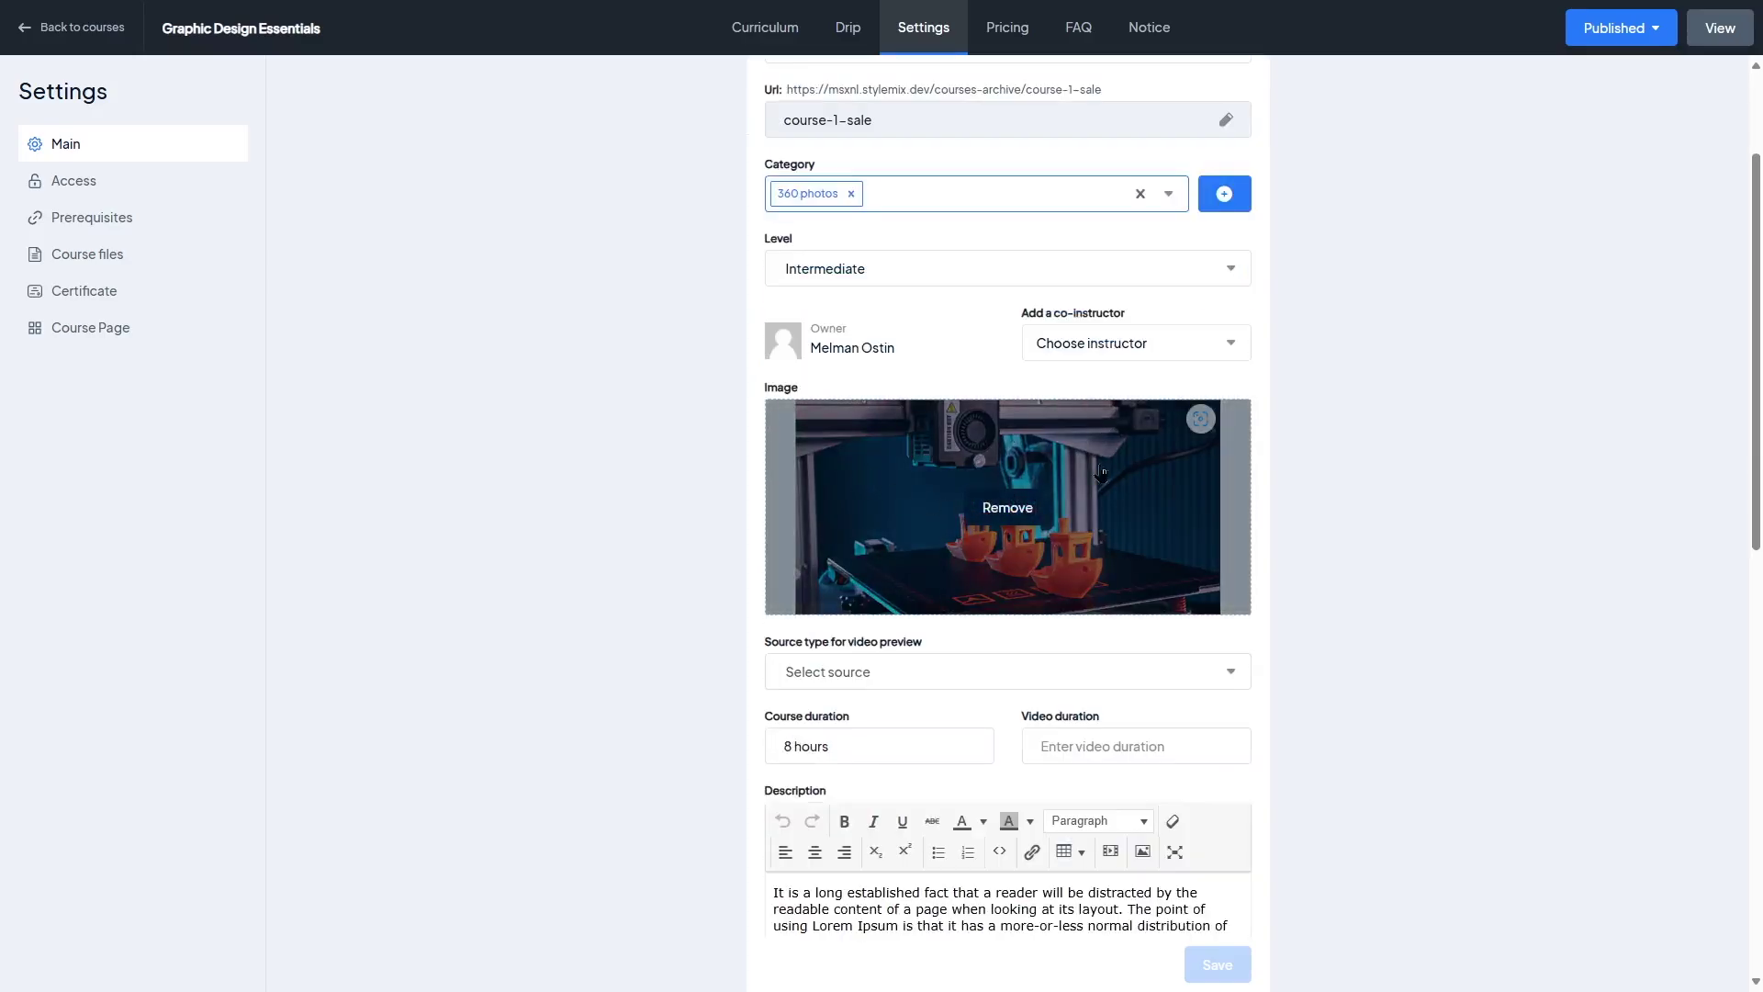
scroll(625, 441, "down", 2)
left_click(863, 496)
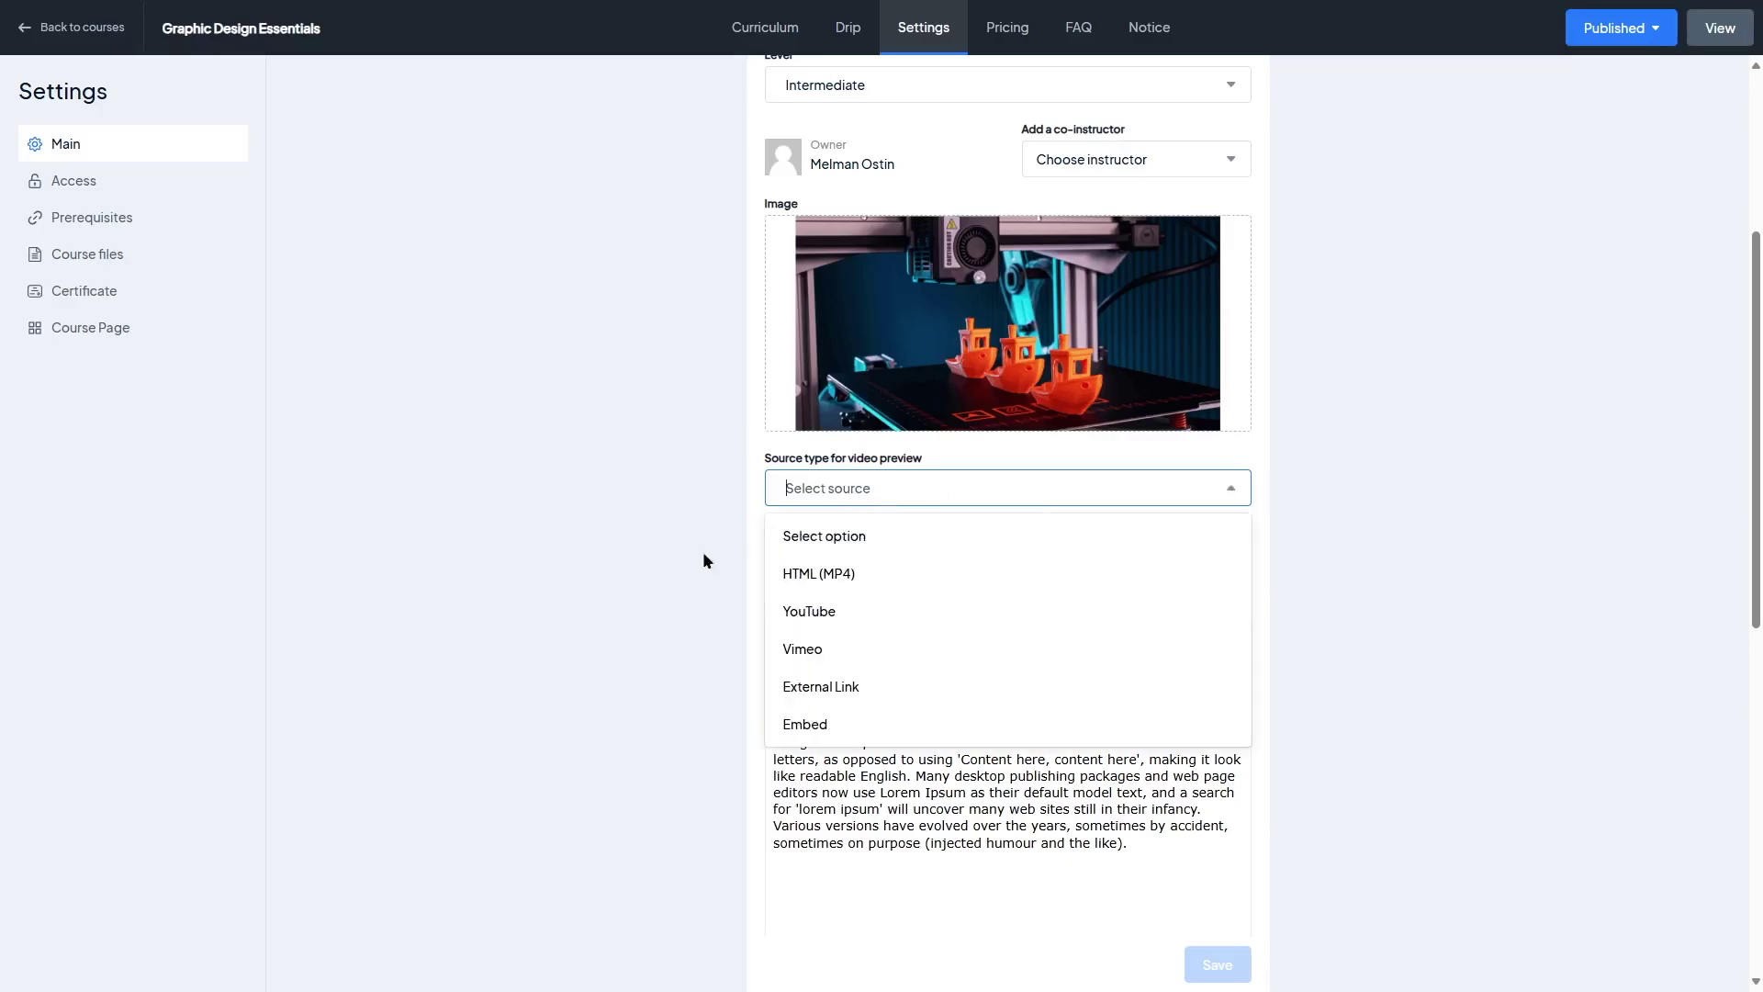
left_click(673, 513)
Review the duration, description, course status, status dates and additional information fields in the main course settings
scroll(882, 548, "down", 3)
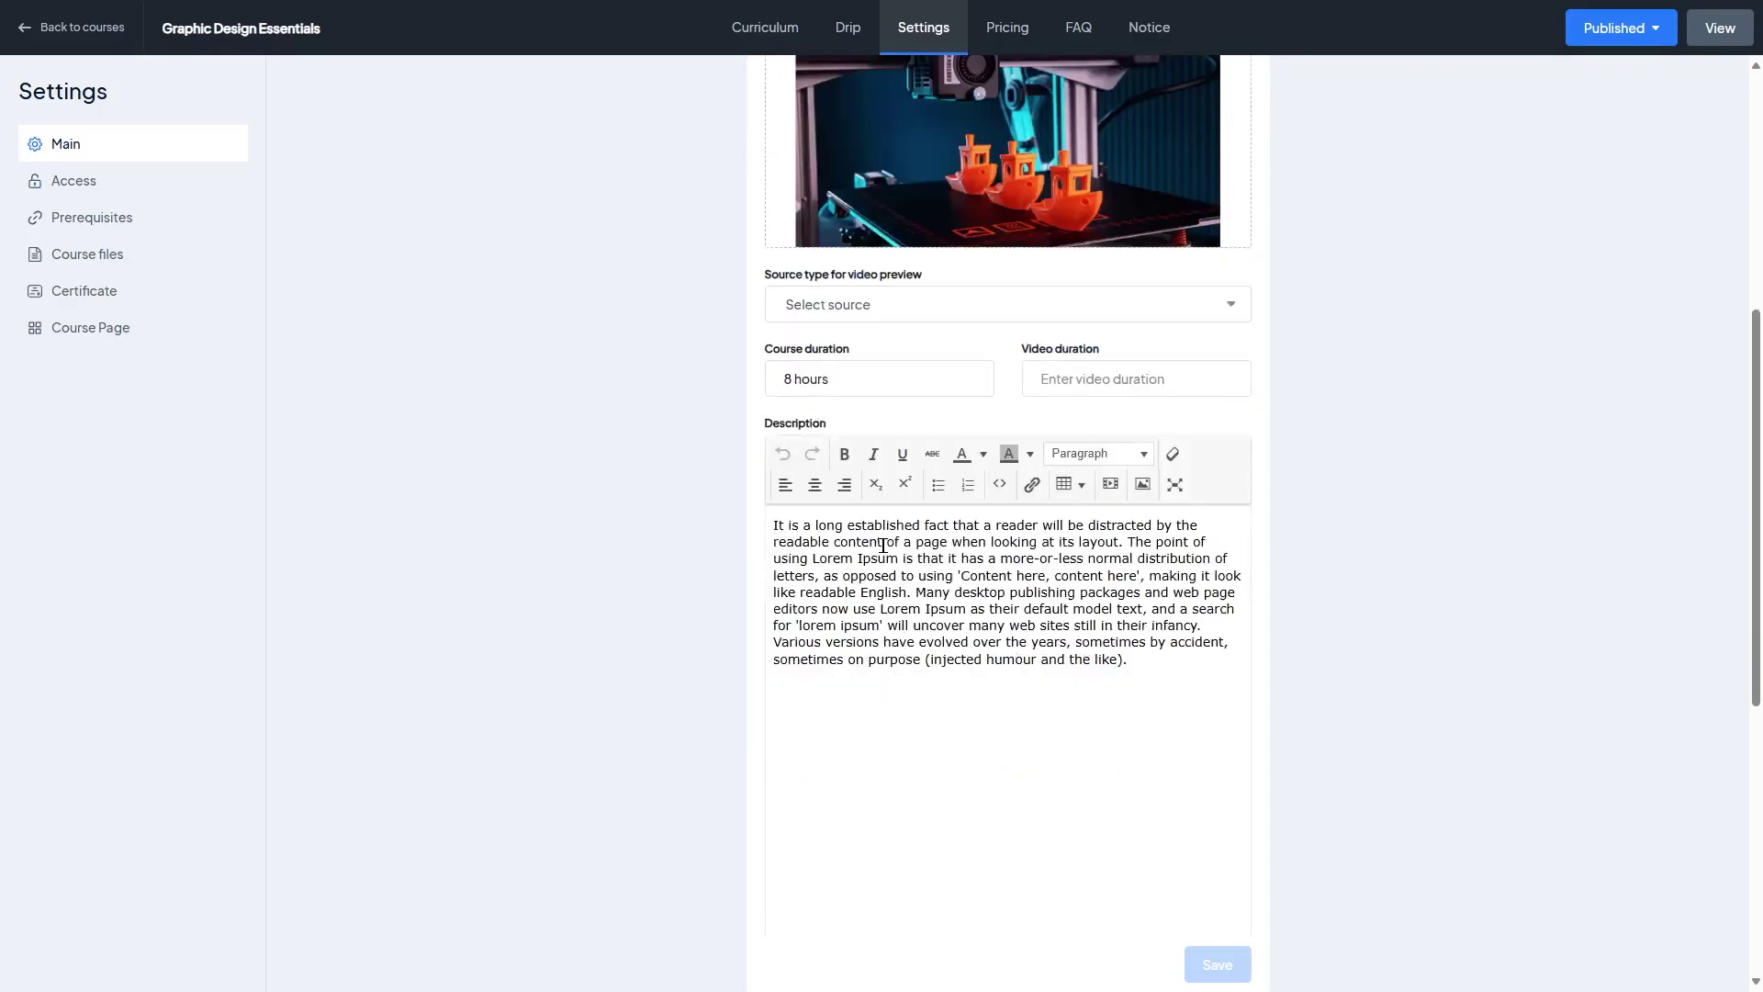
scroll(948, 586, "down", 3)
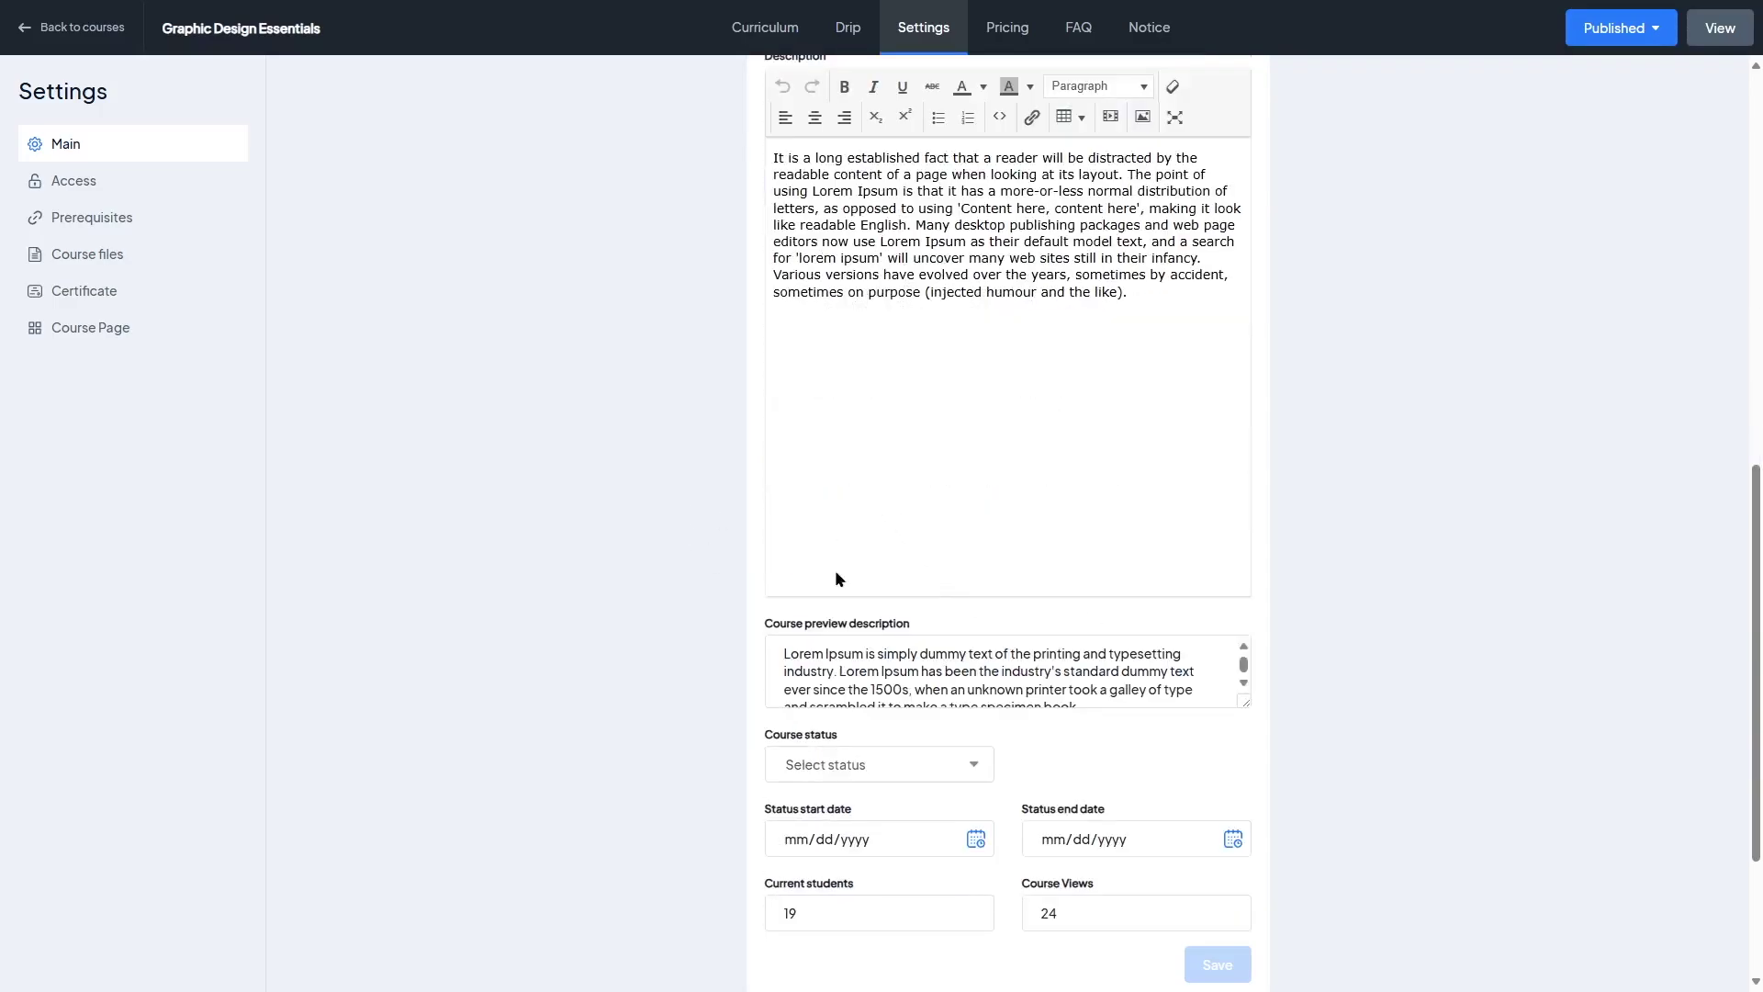
scroll(893, 651, "down", 1)
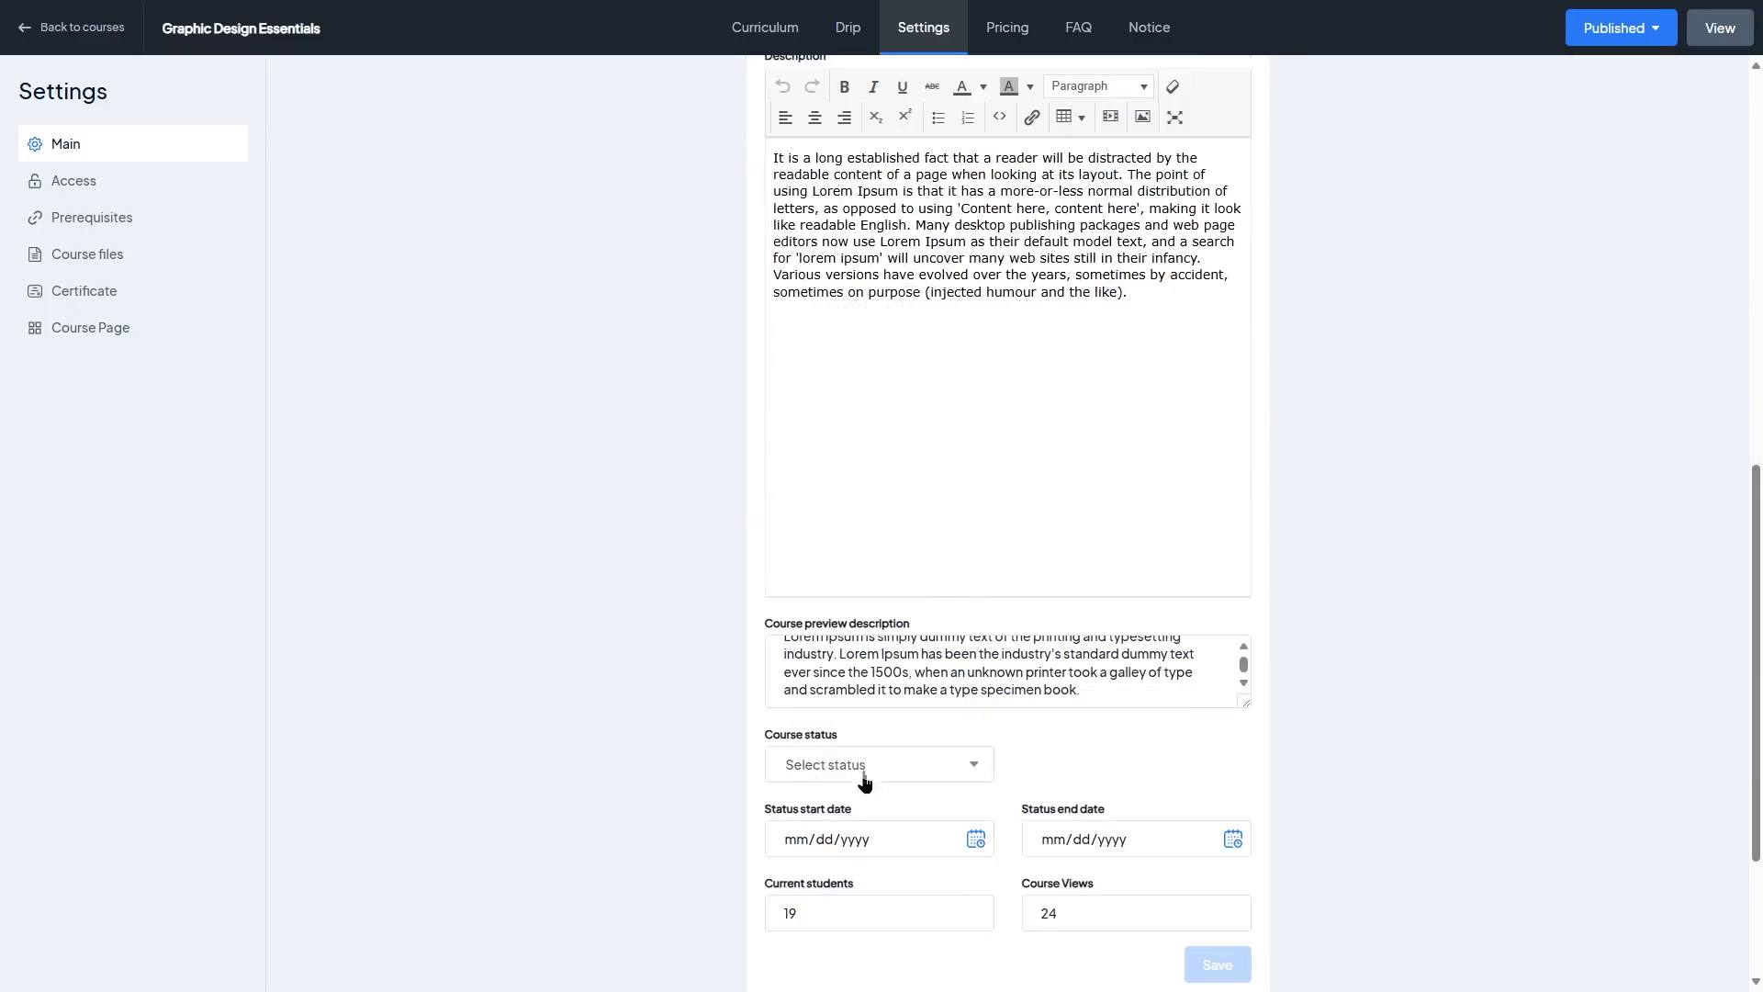
scroll(869, 745, "down", 2)
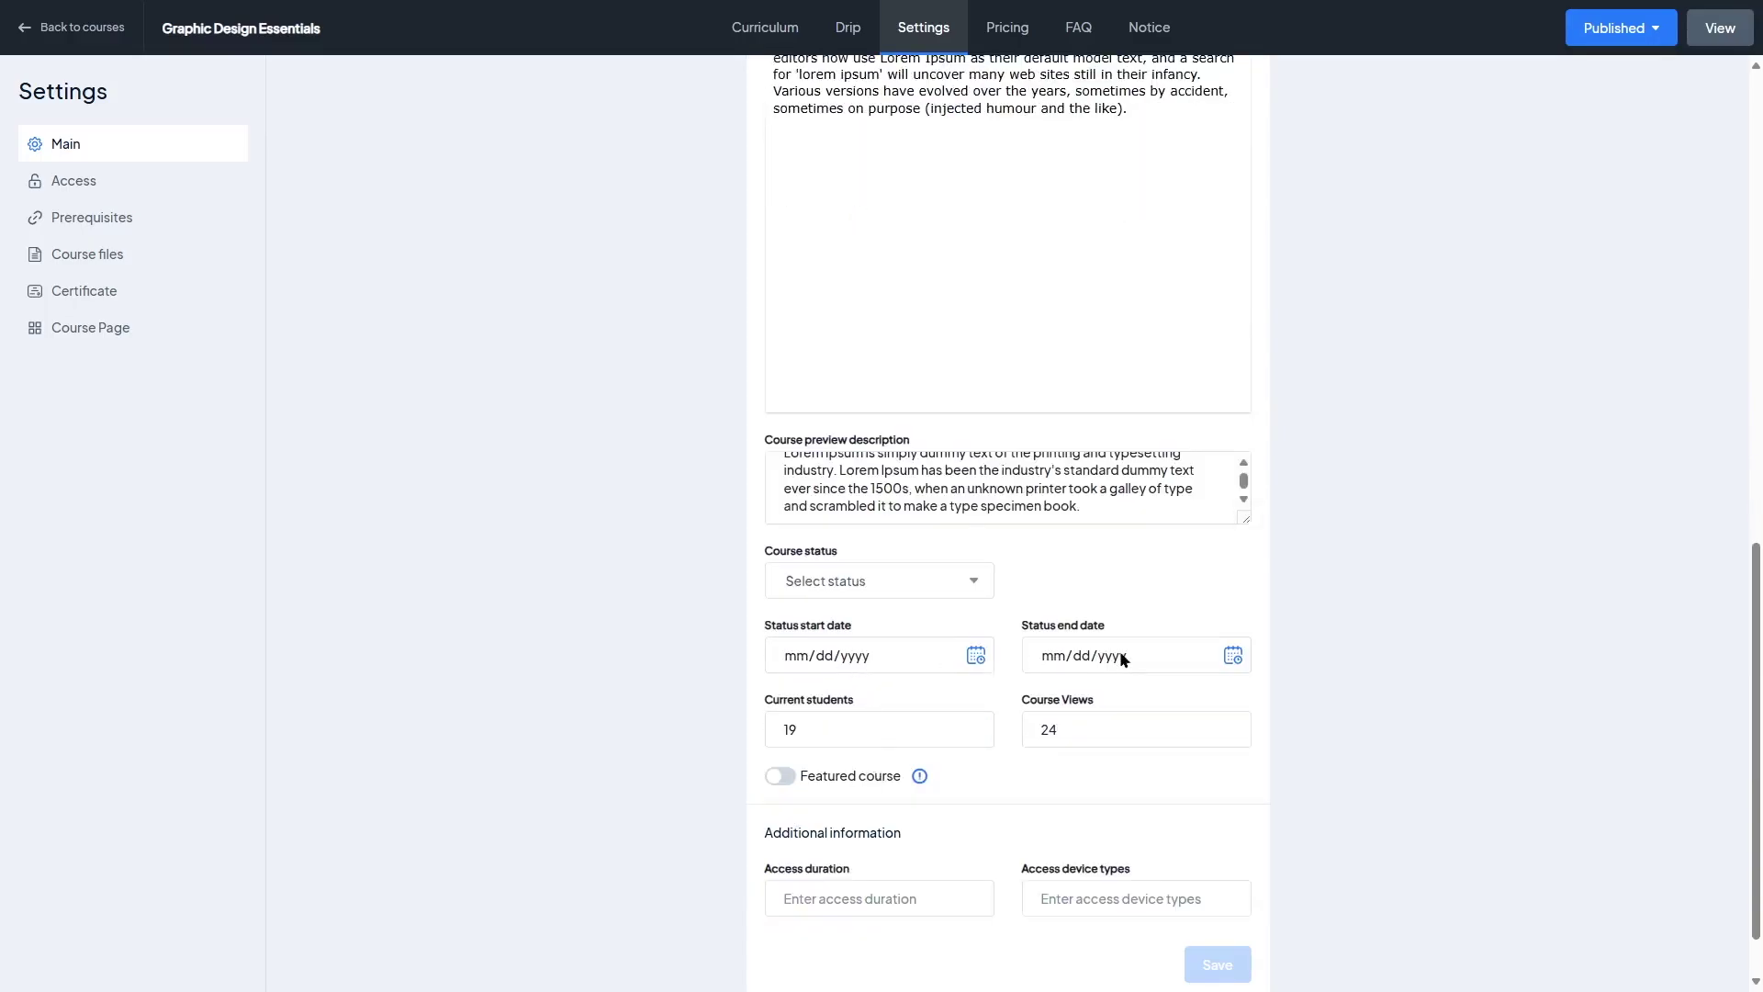
scroll(1079, 761, "down", 1)
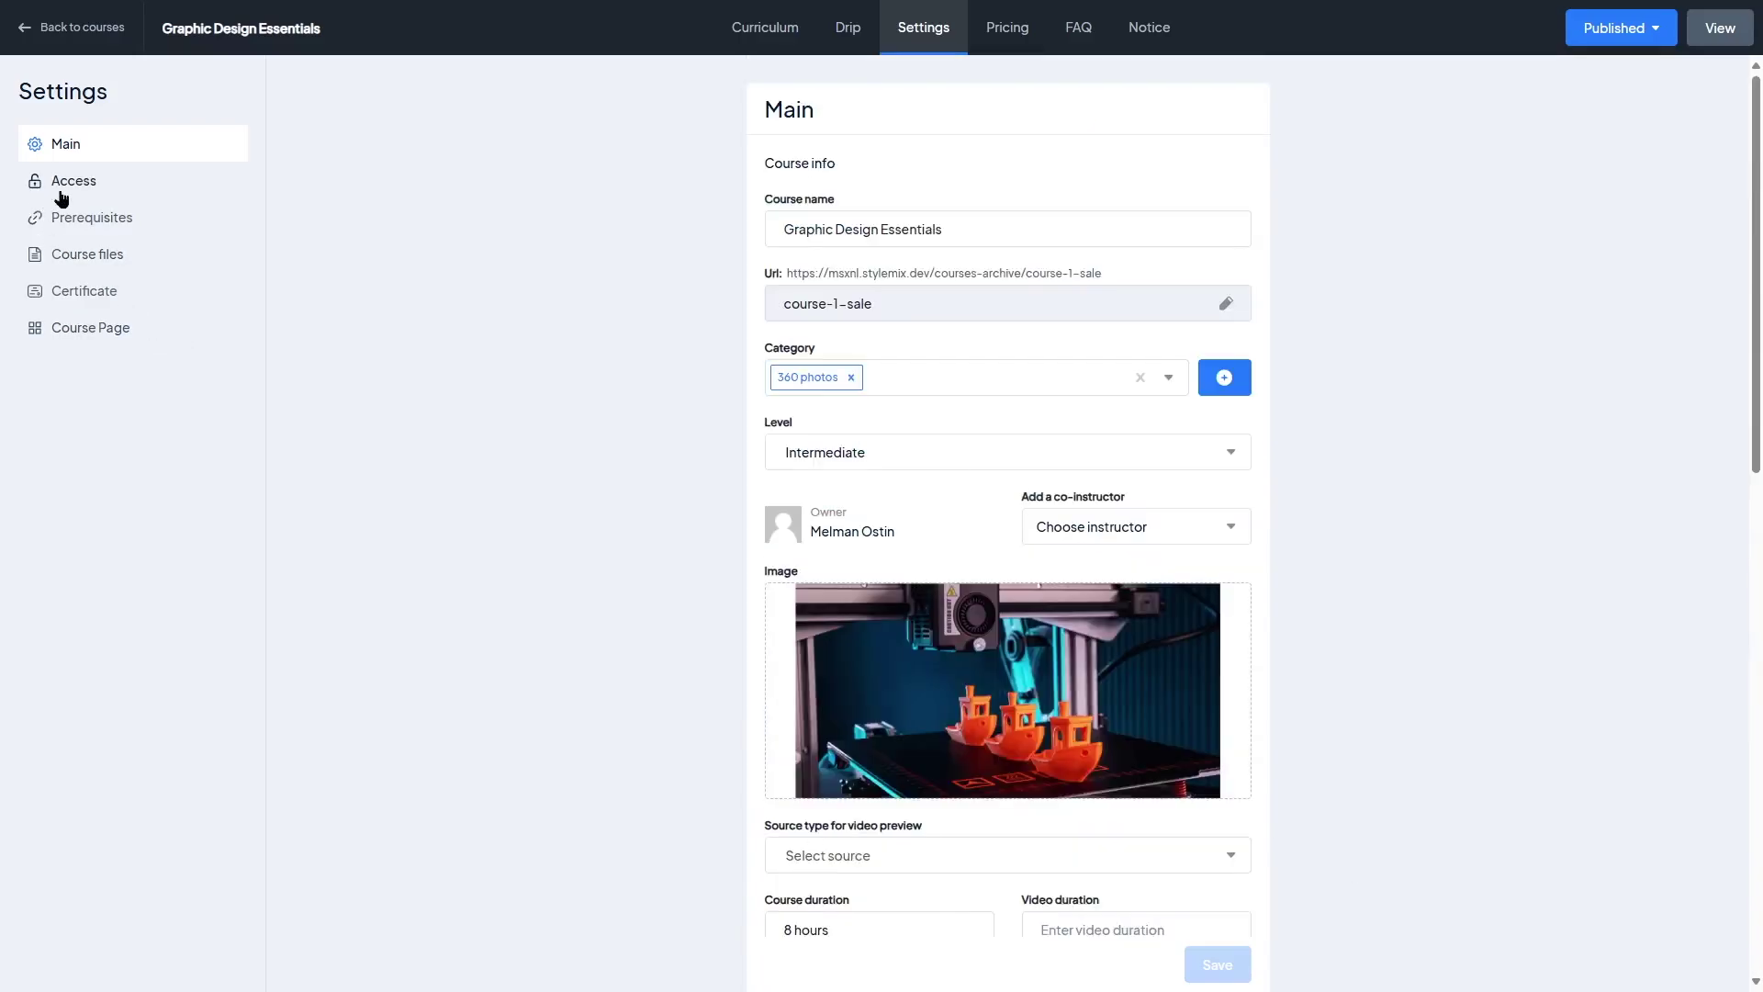
In the course's access settings, switch Trial course, Time limit and Upcoming Course Status on and back off in turn
left_click(66, 184)
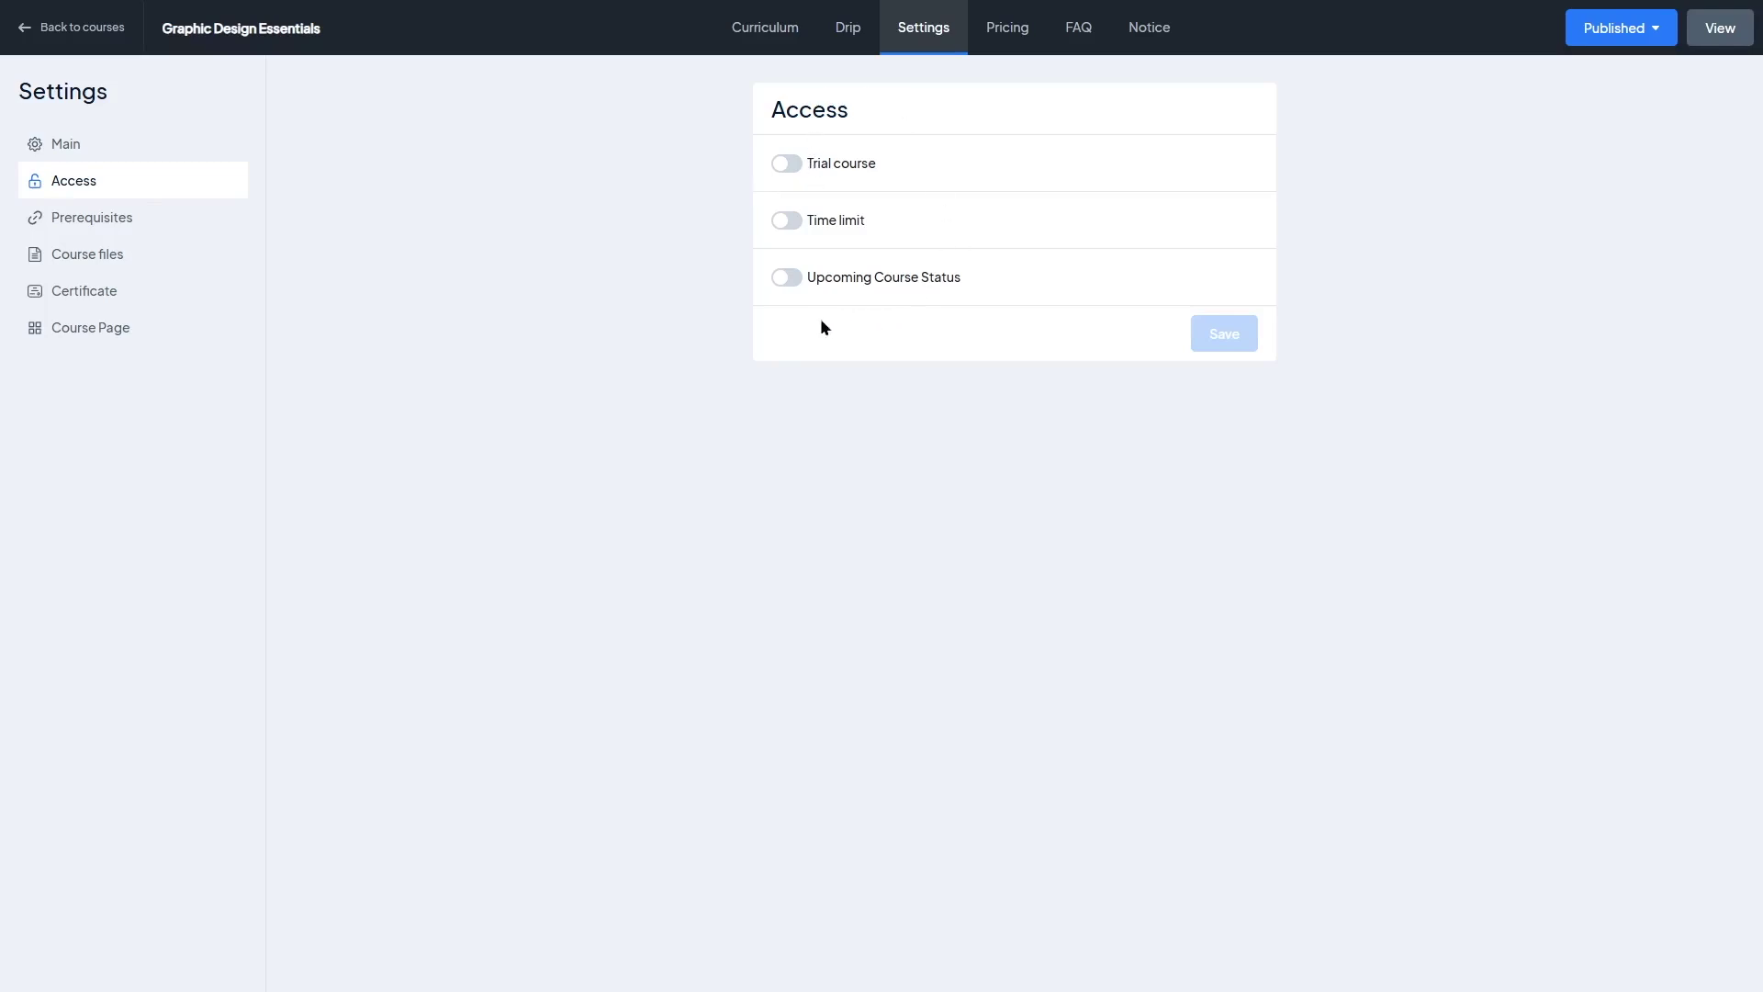
left_click(787, 170)
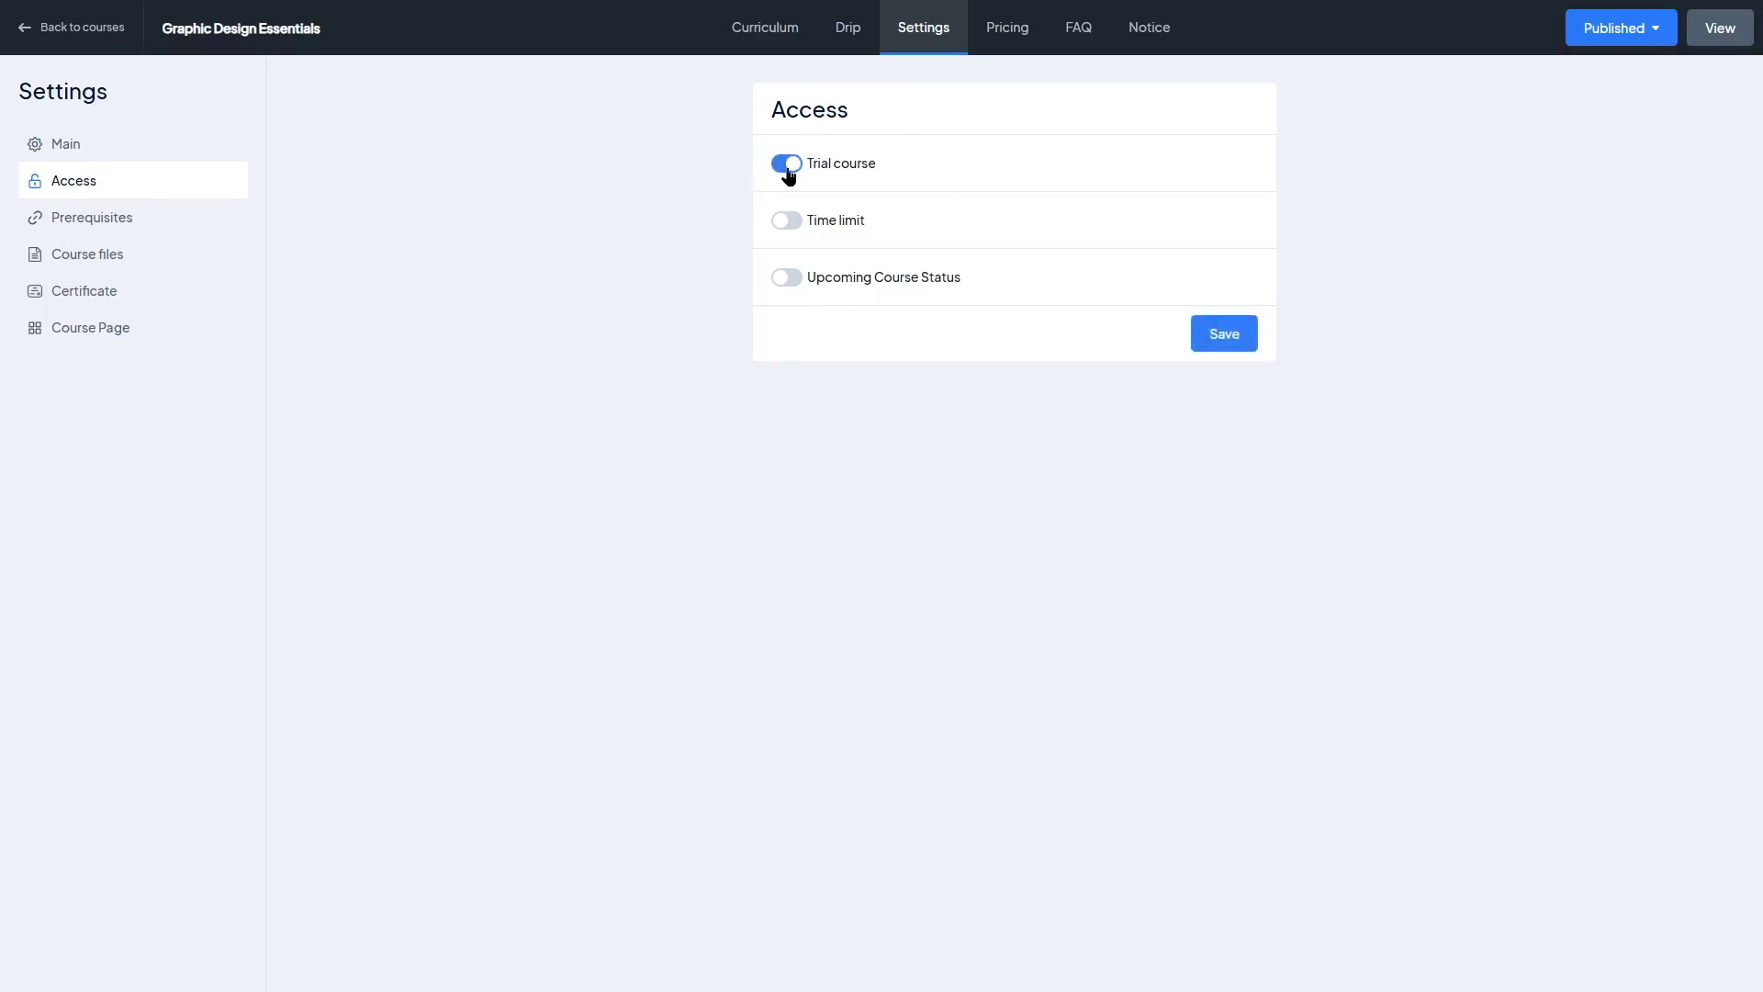
left_click(788, 170)
left_click(787, 220)
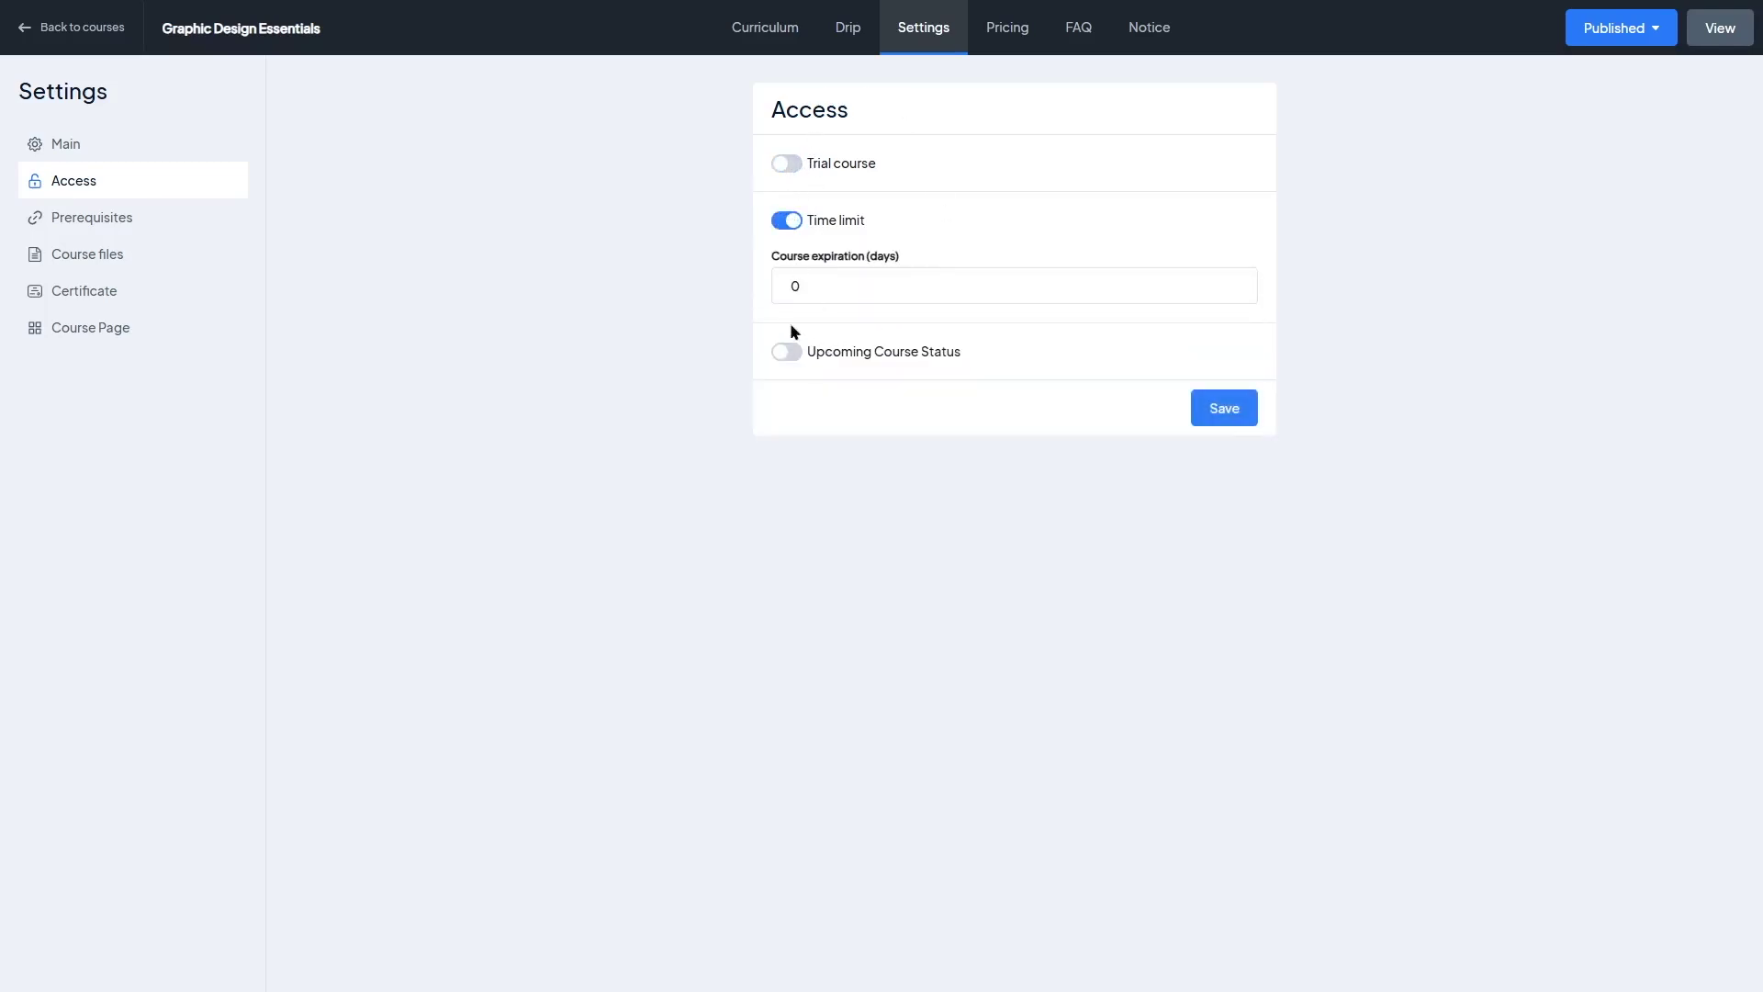
left_click(788, 223)
left_click(783, 283)
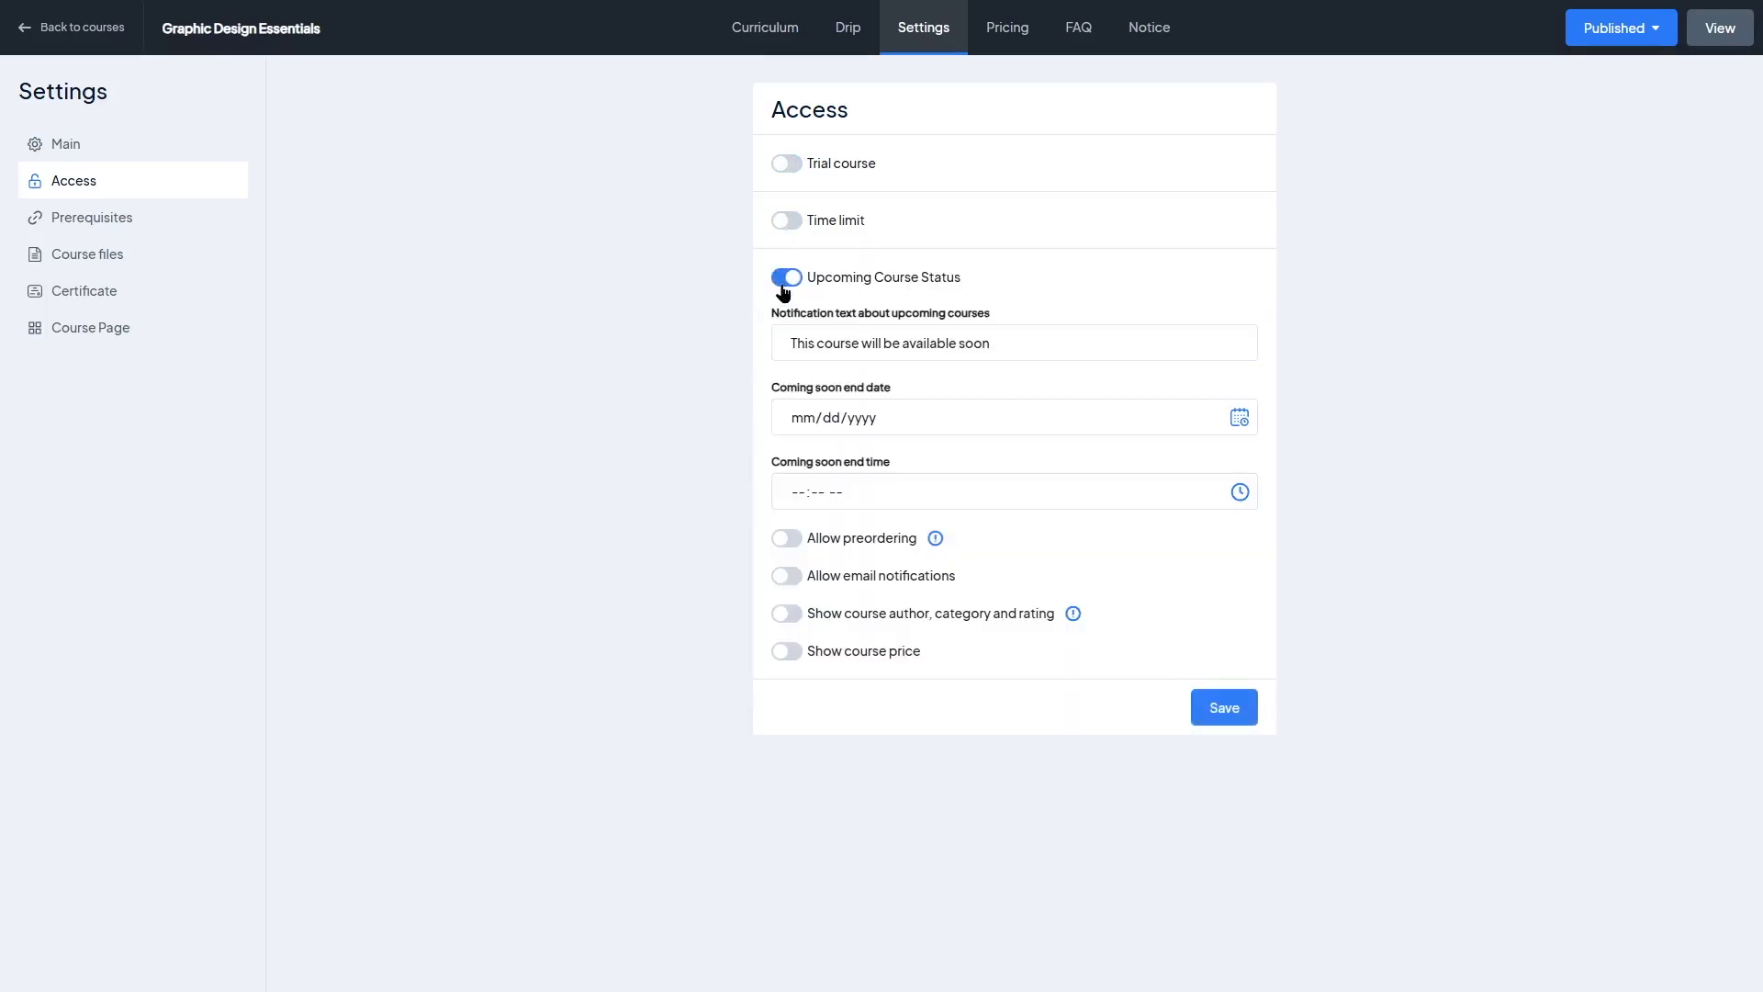
left_click(783, 290)
Discard the access changes, set the prerequisite passing percent to 80 and browse the list of prerequisite courses
left_click(118, 219)
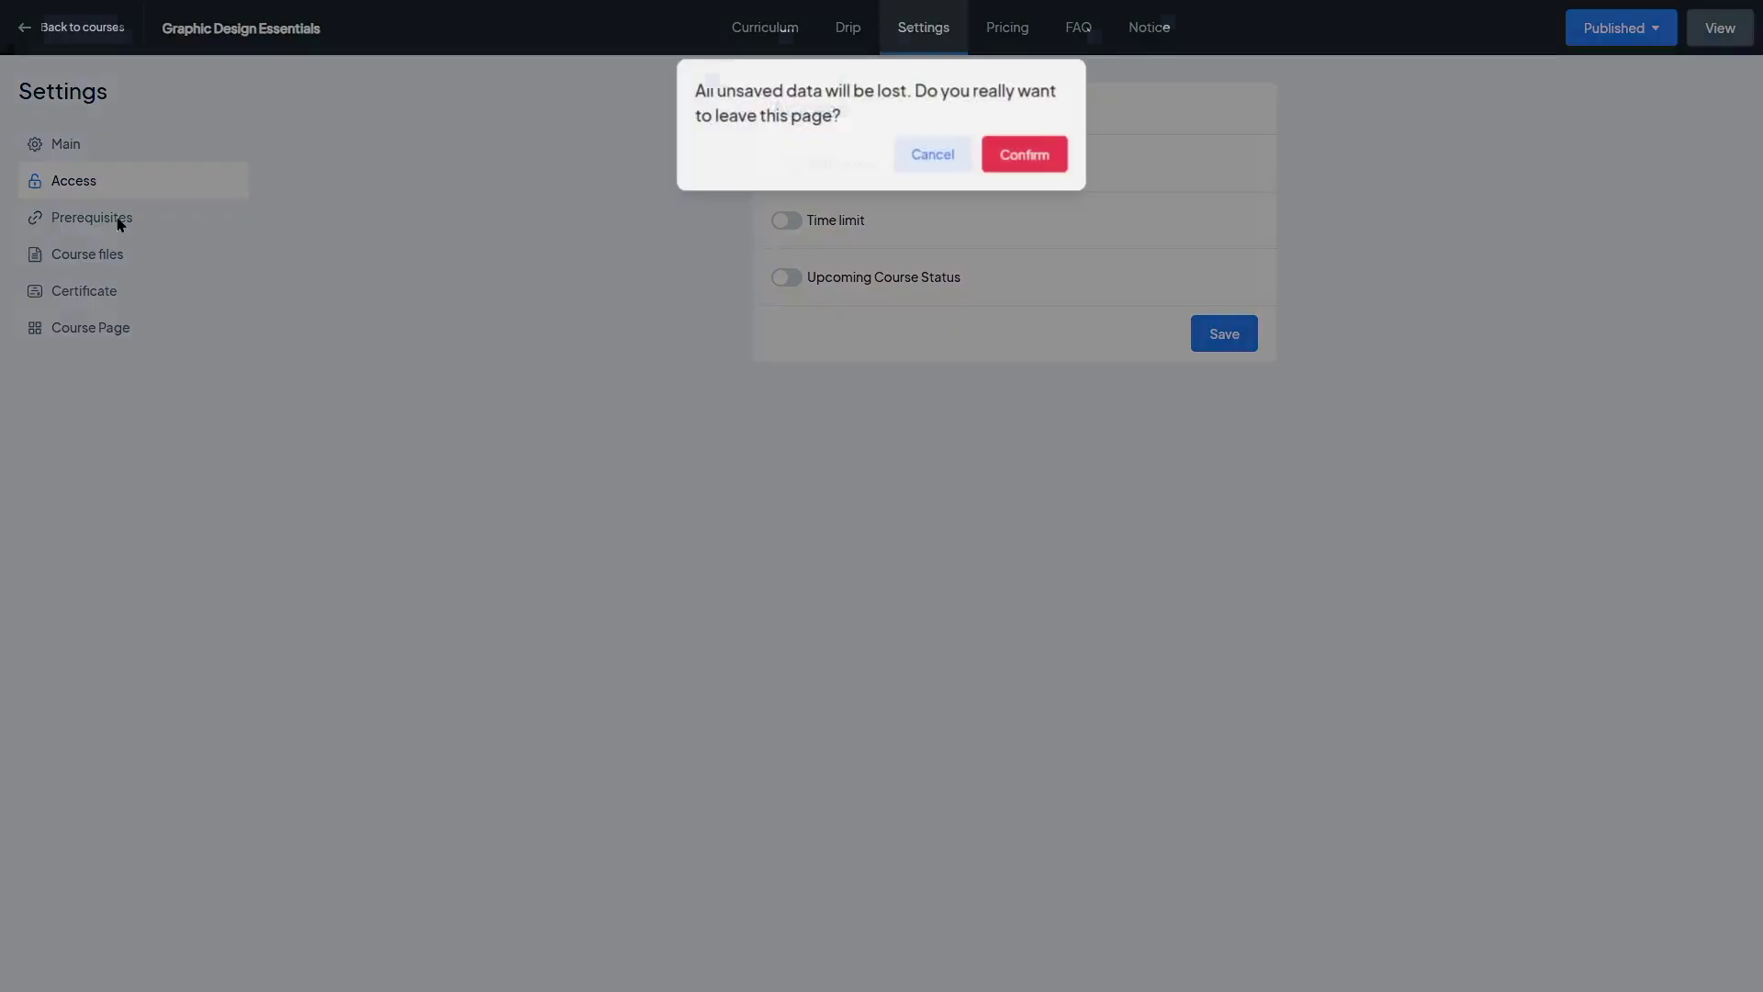
left_click(1038, 155)
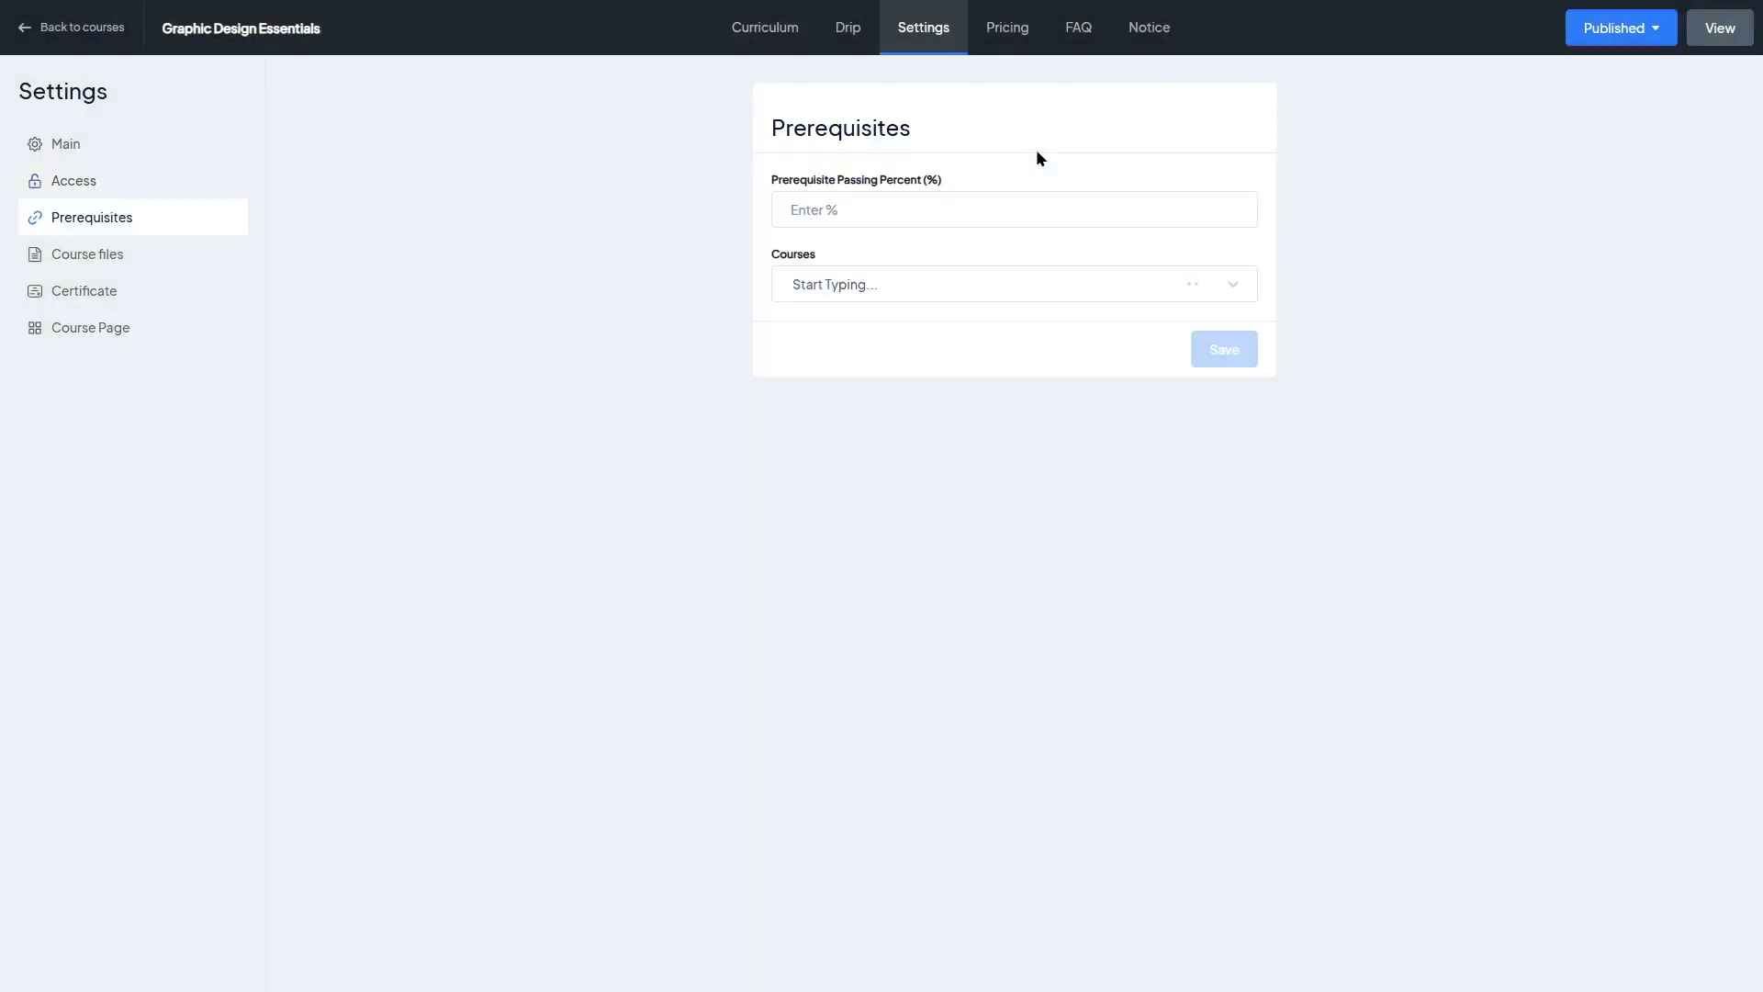
left_click(873, 223)
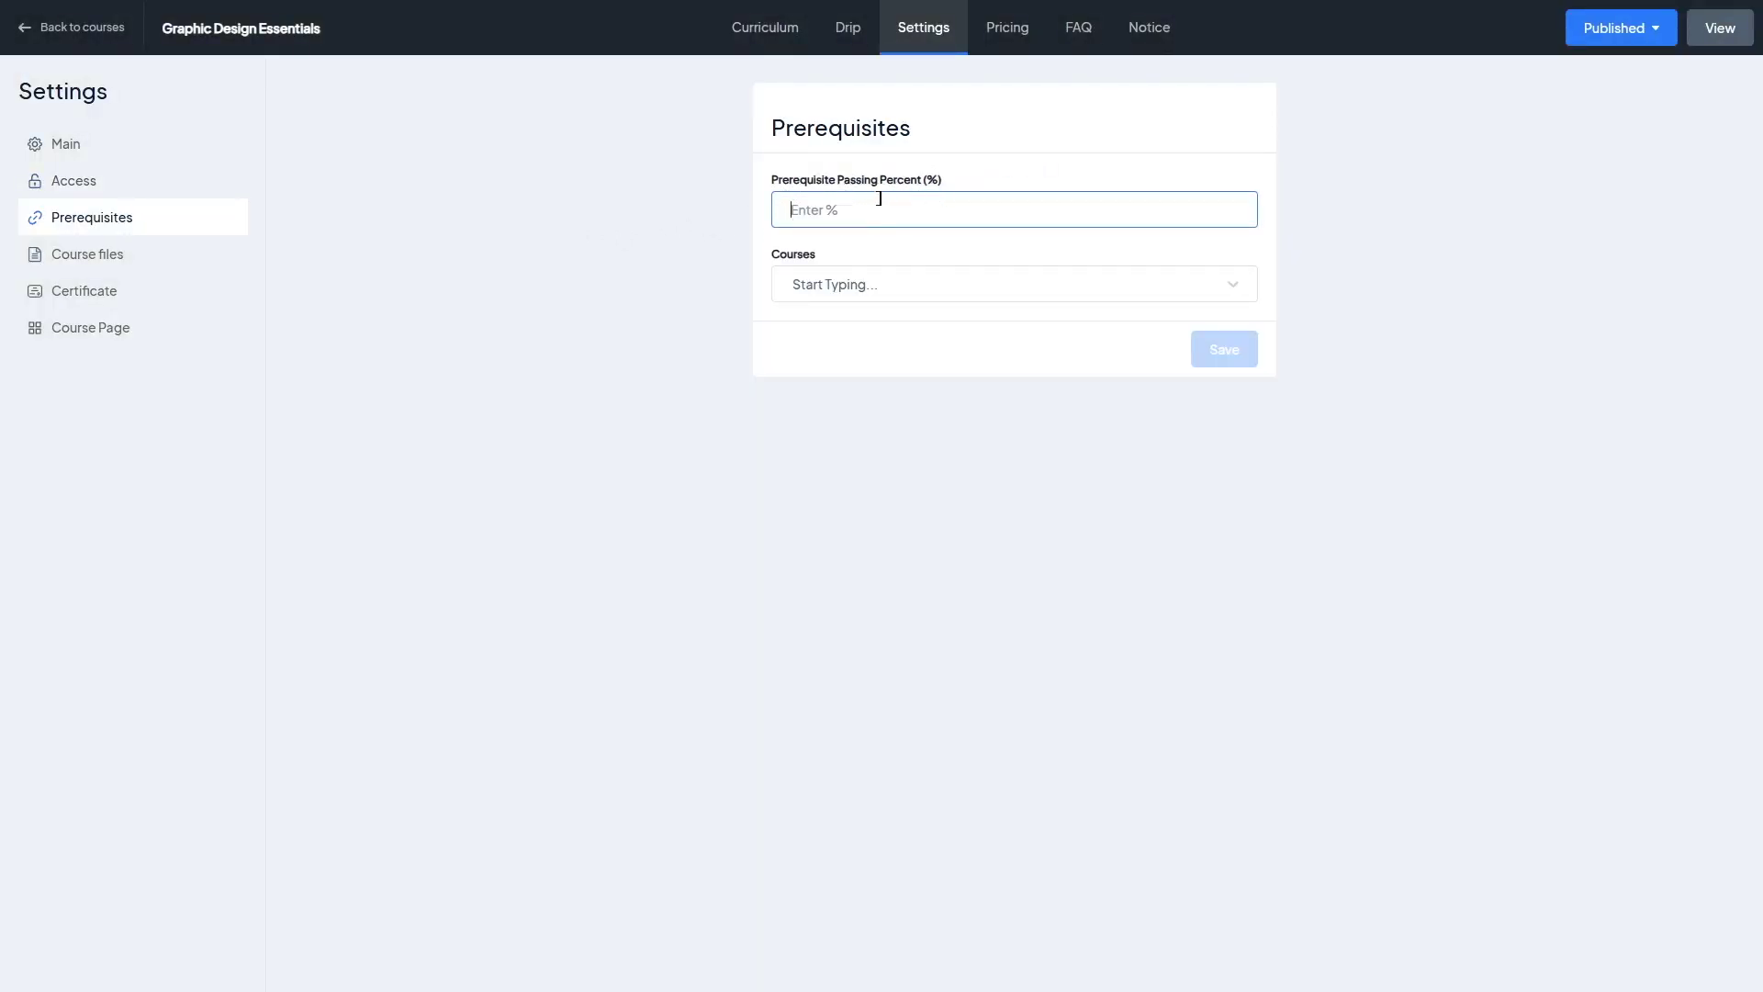
type("80")
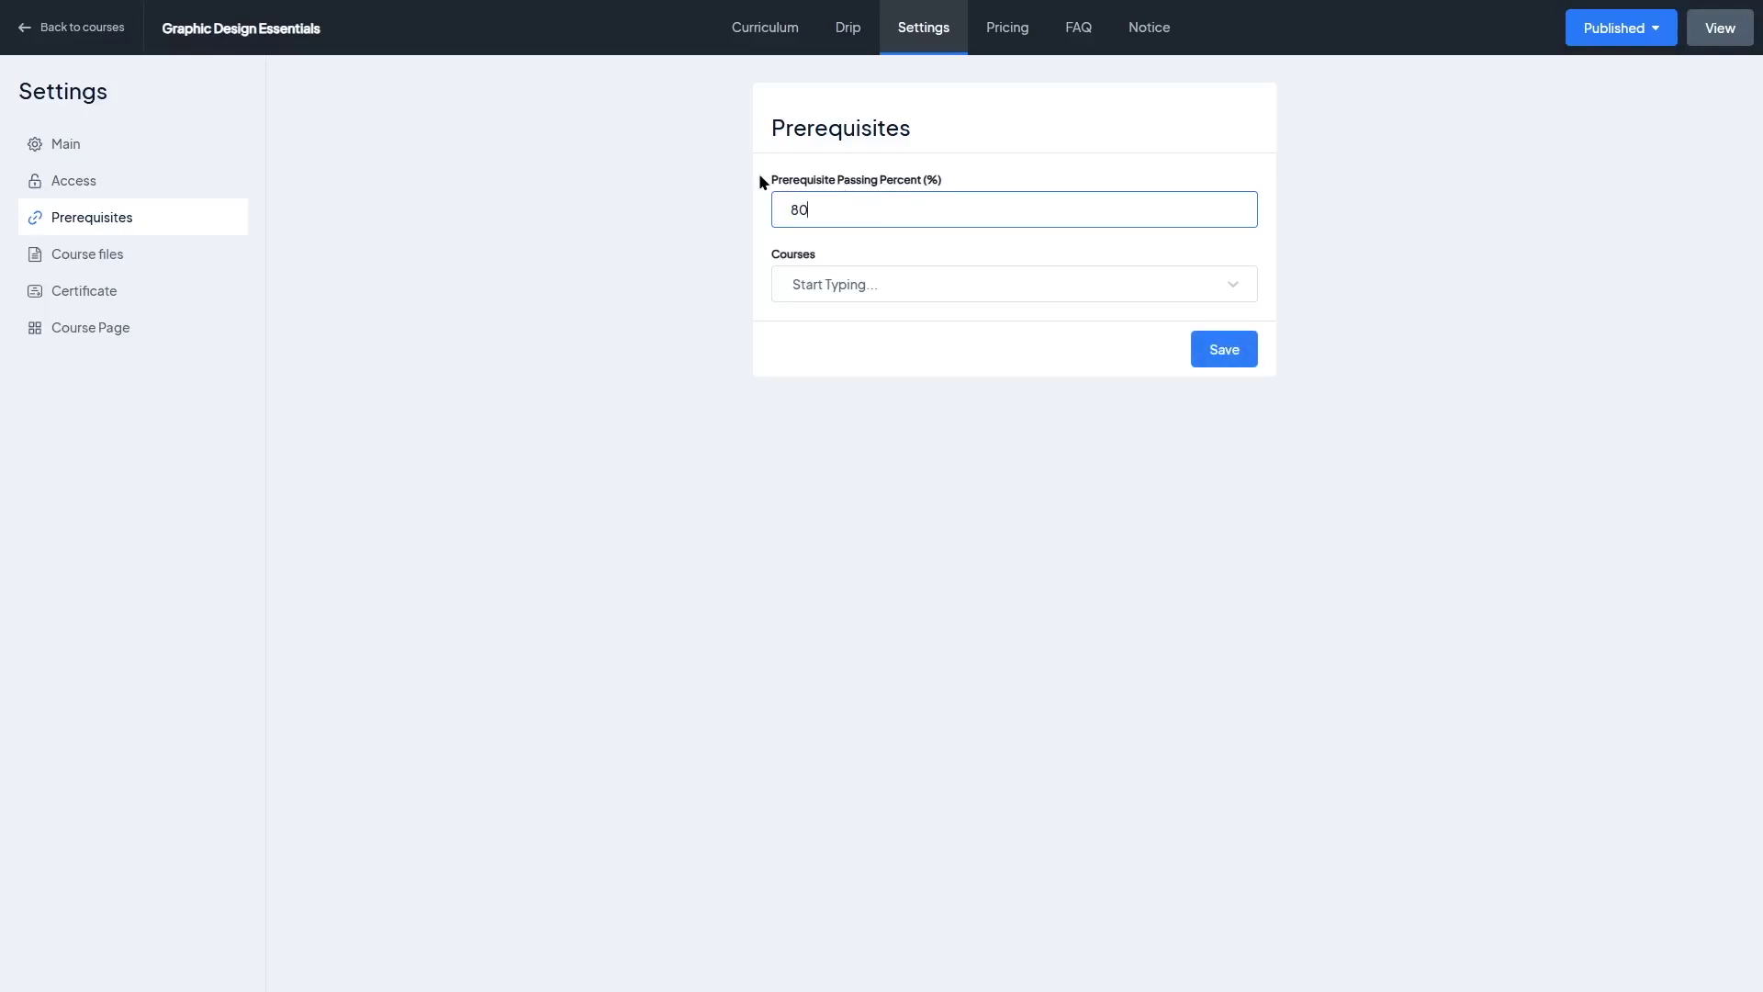
left_click(838, 285)
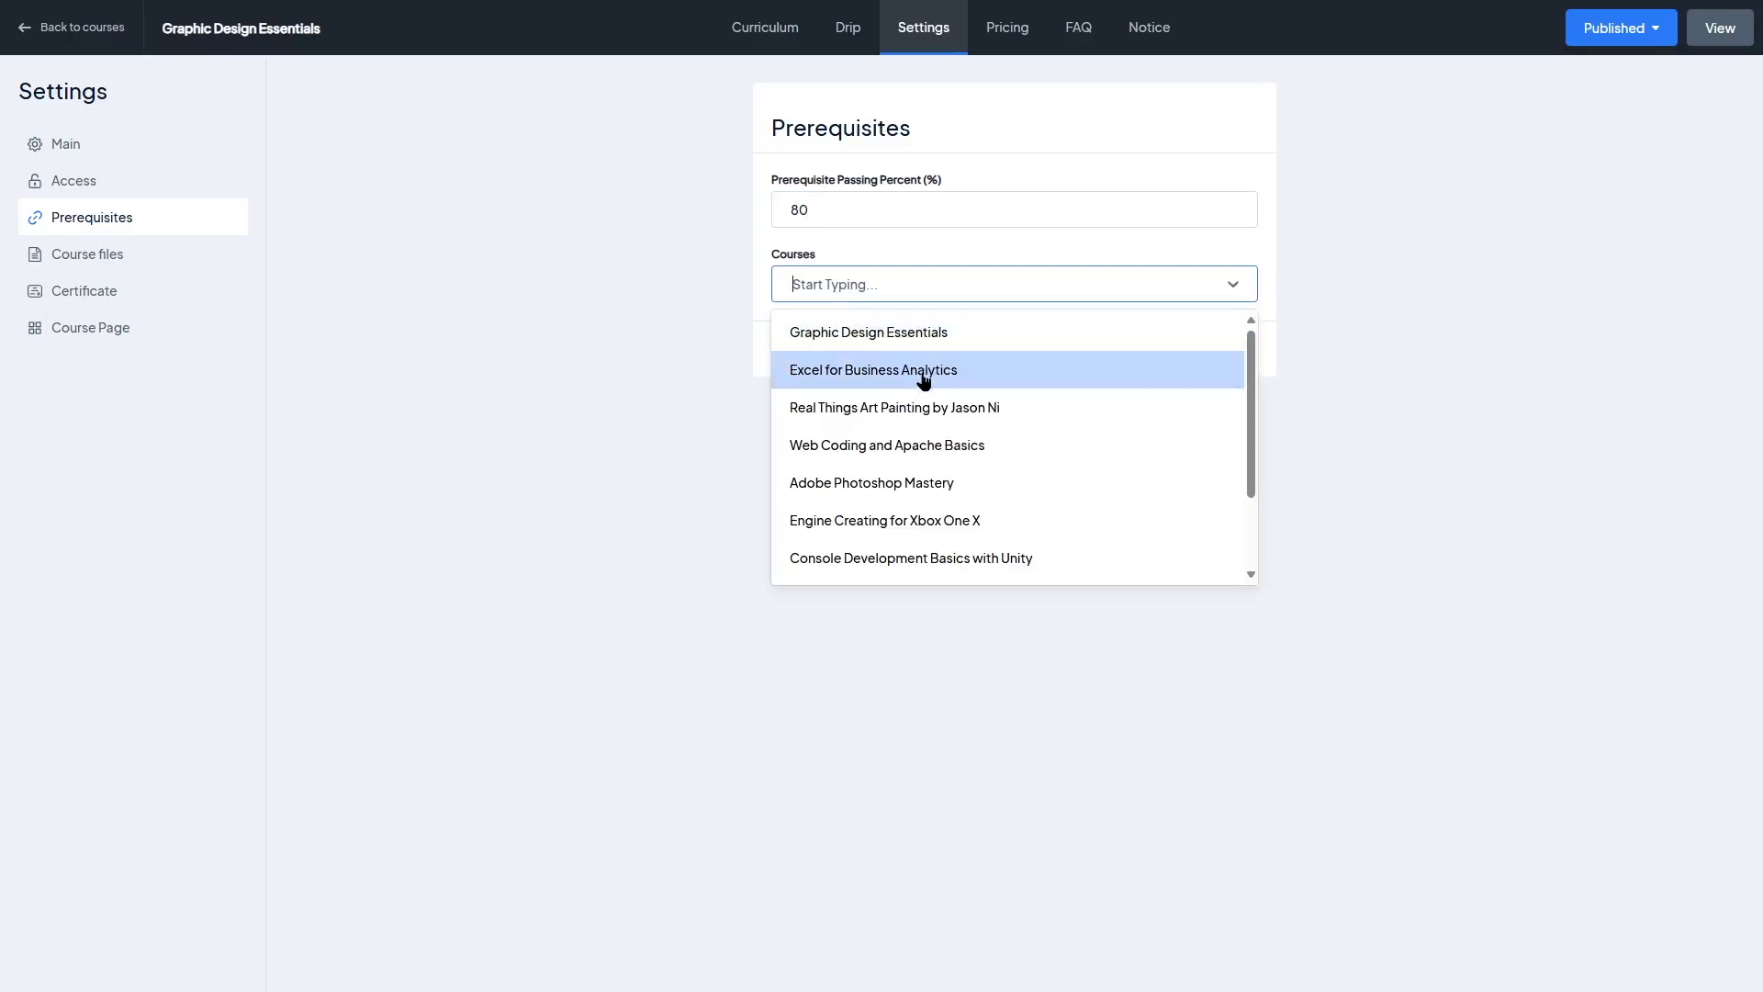
left_click(918, 445)
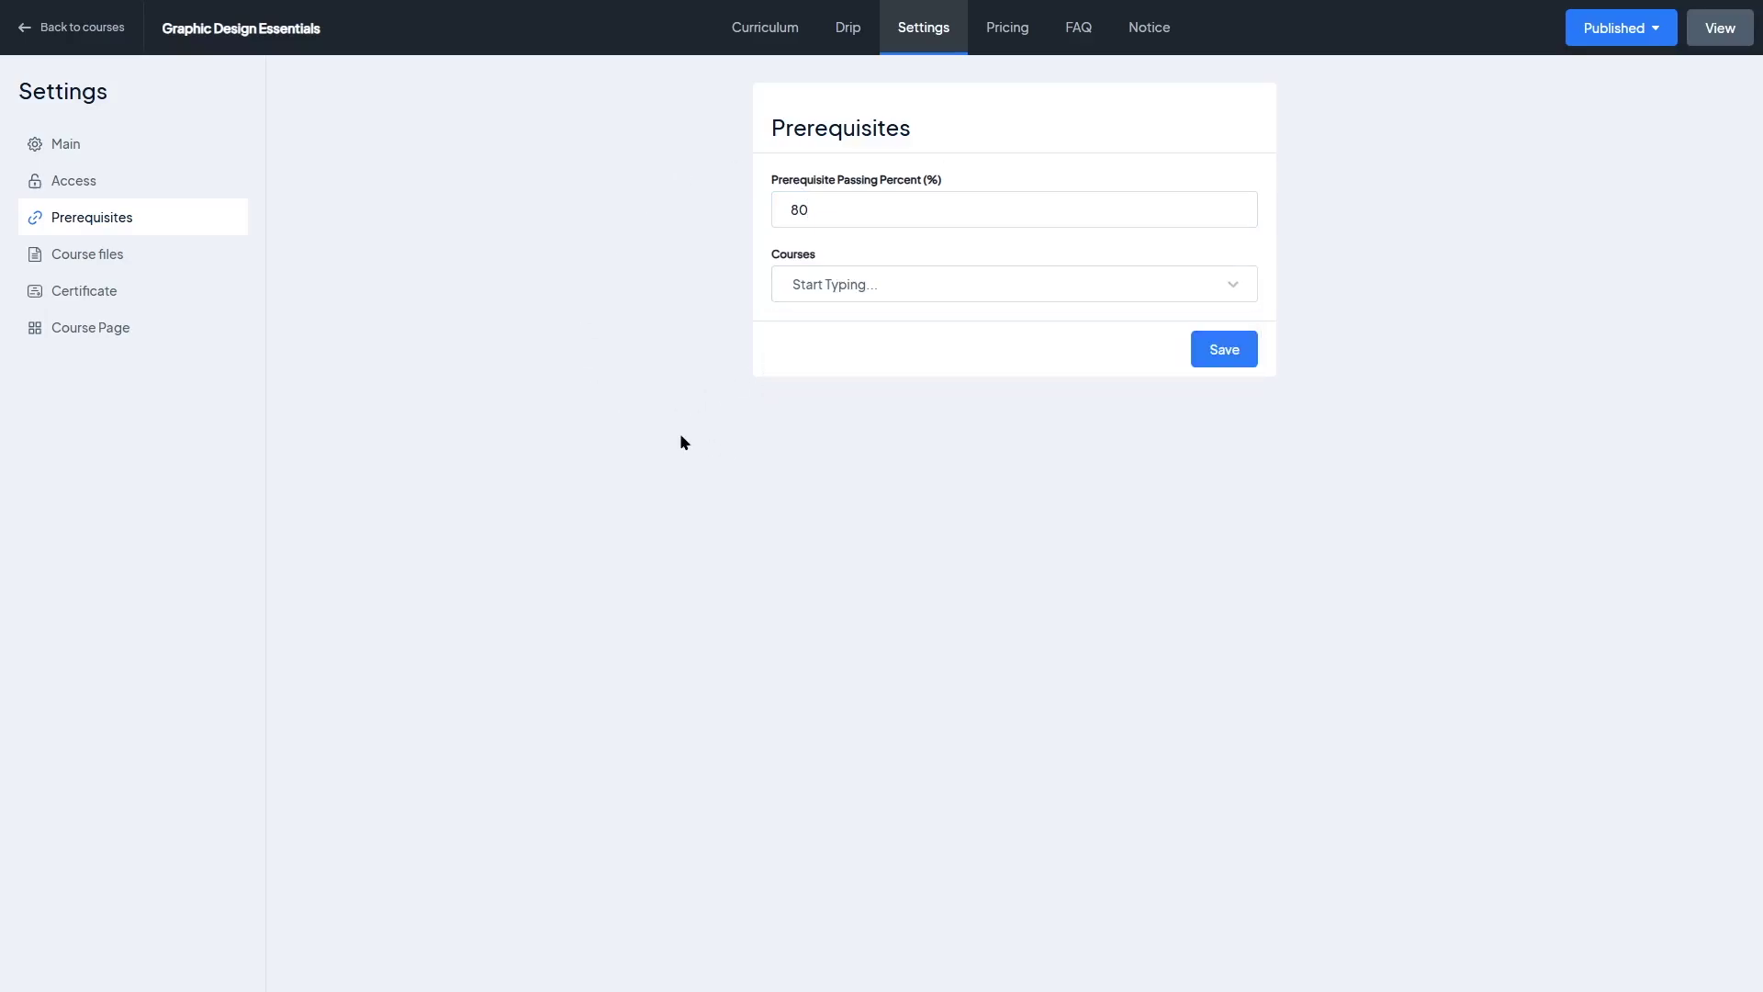
Discard the prerequisite changes, filter the course files' Media Gallery by Documents and close it without choosing a file
left_click(127, 266)
left_click(1019, 152)
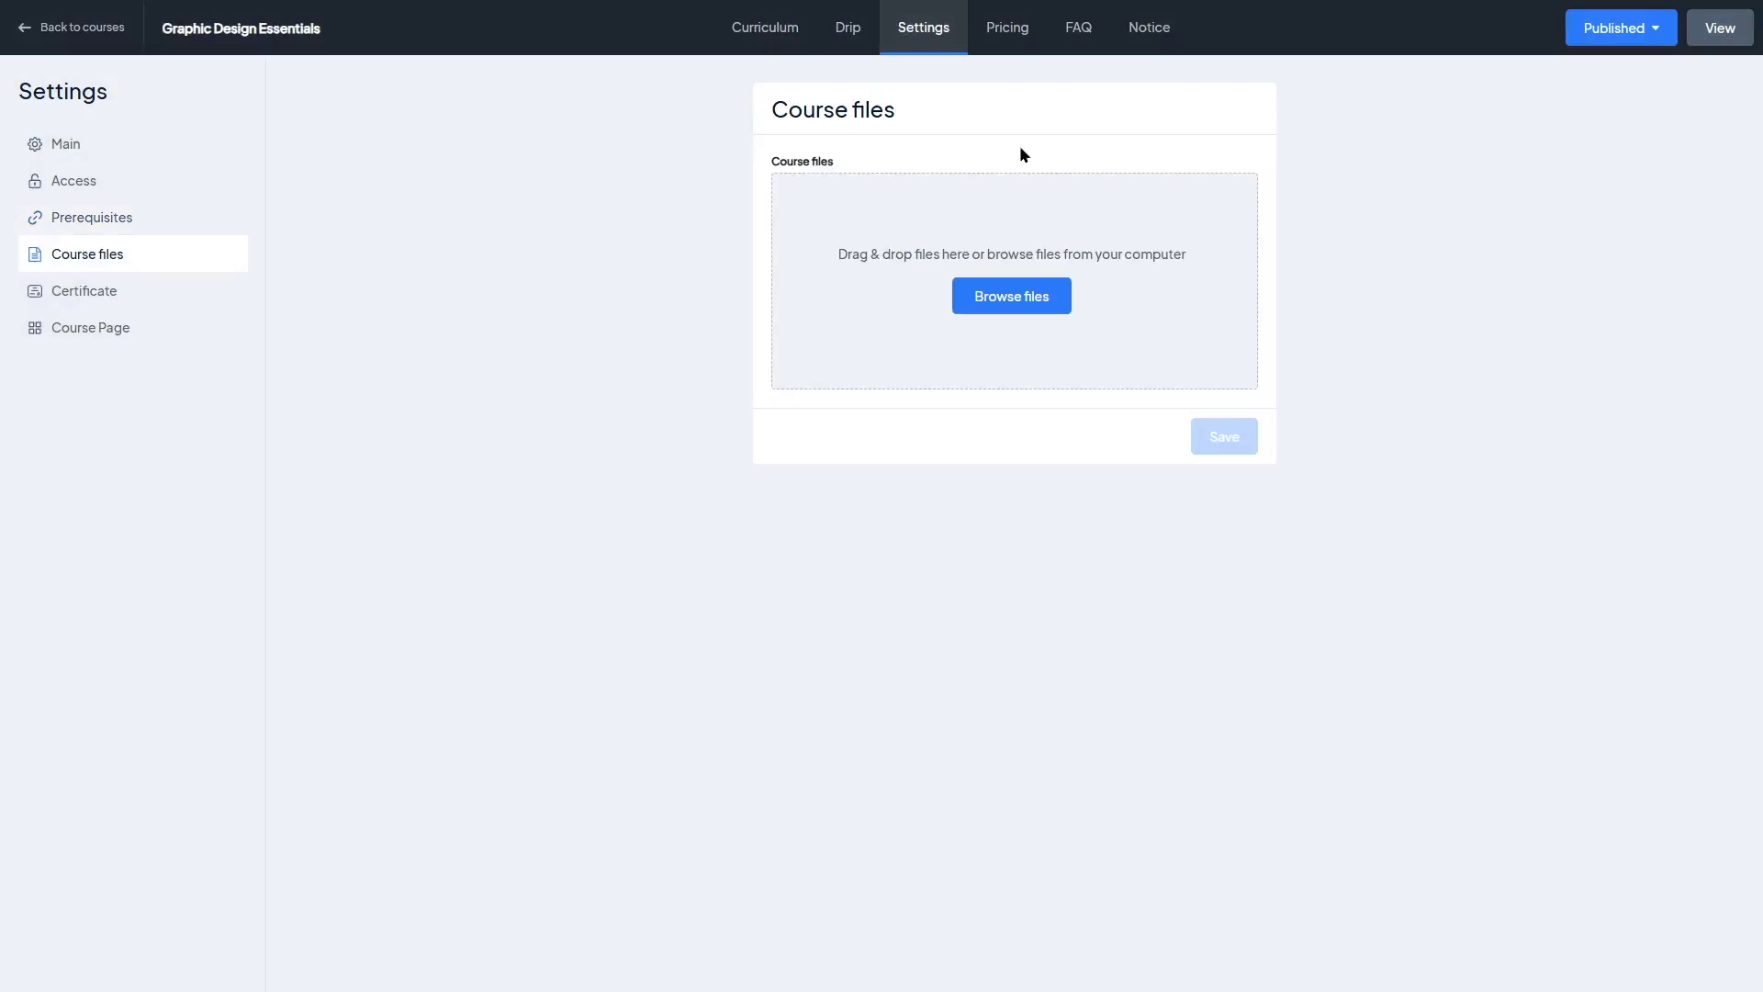
left_click(1001, 308)
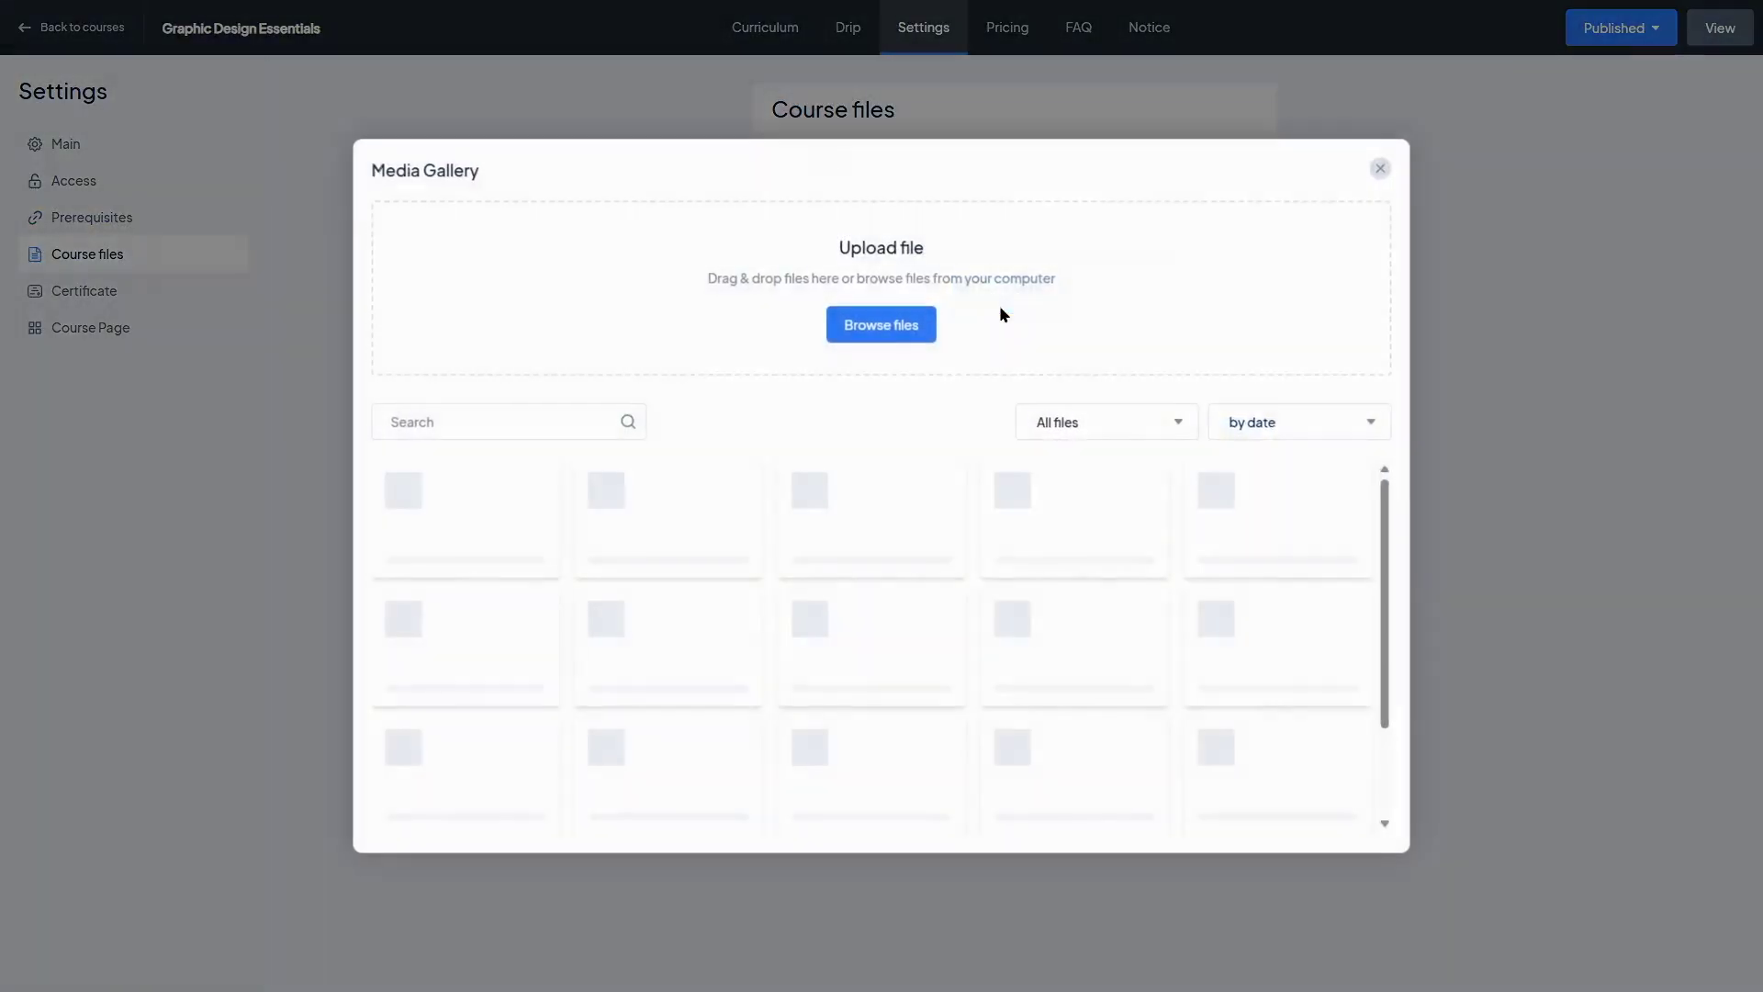
left_click(1073, 423)
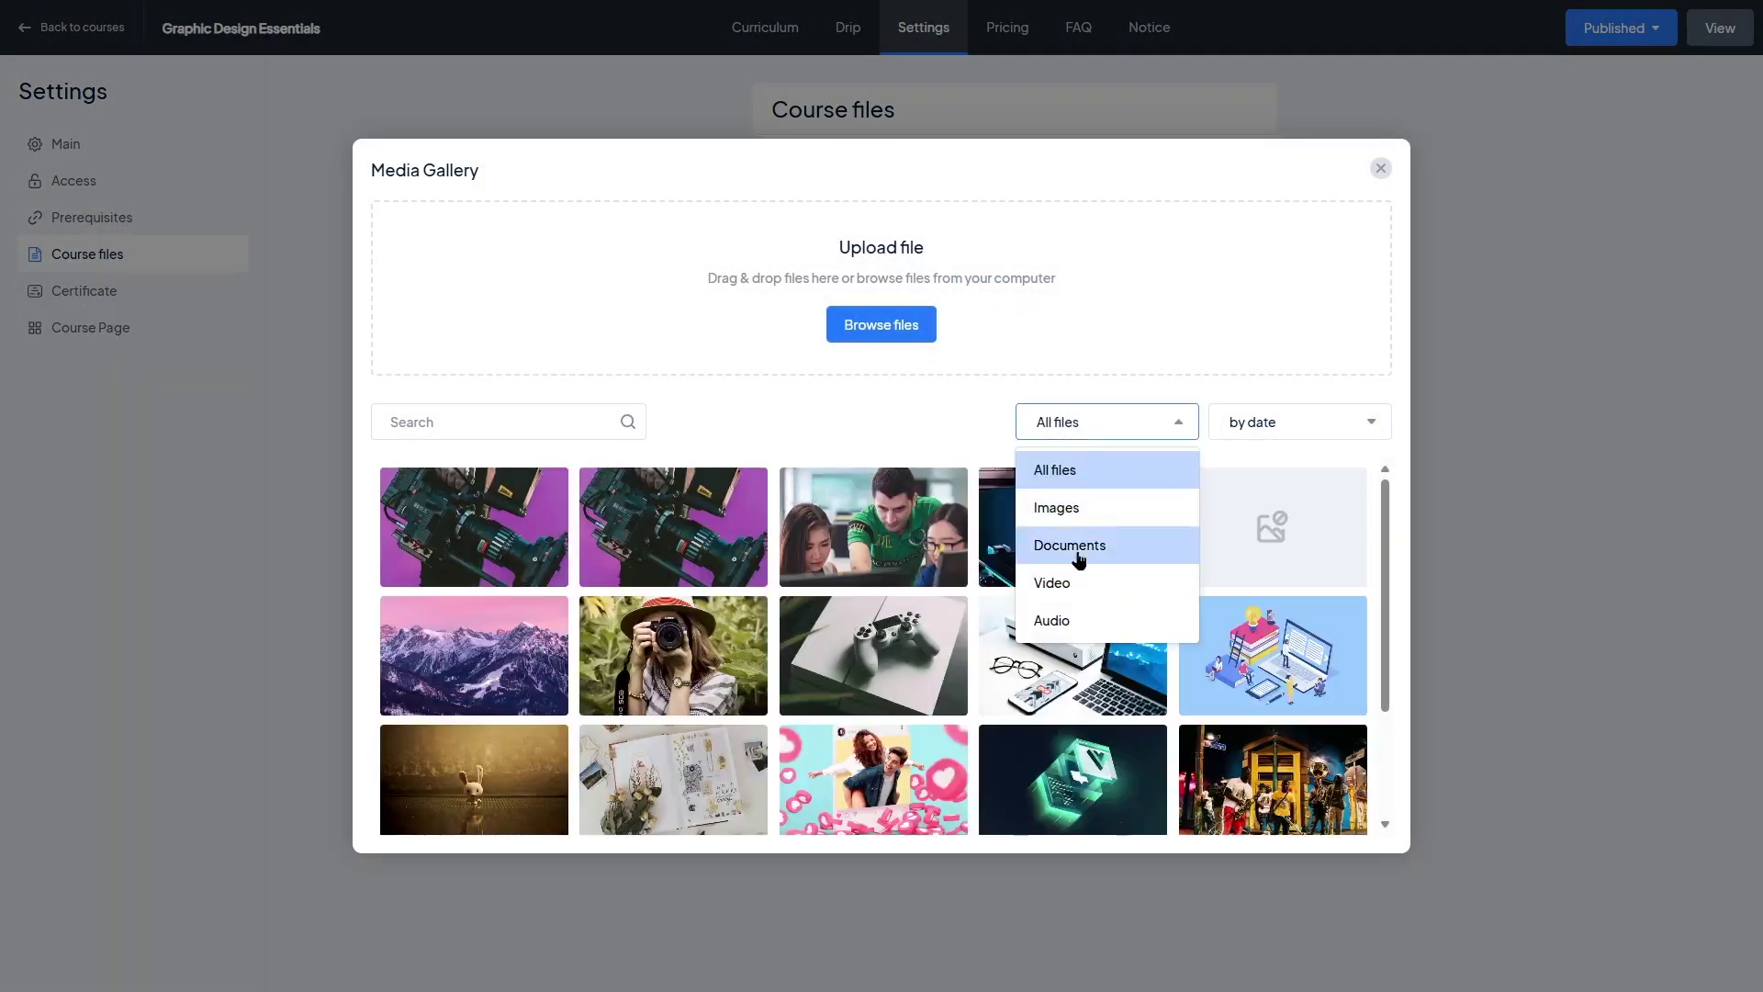
left_click(1069, 546)
left_click(1382, 173)
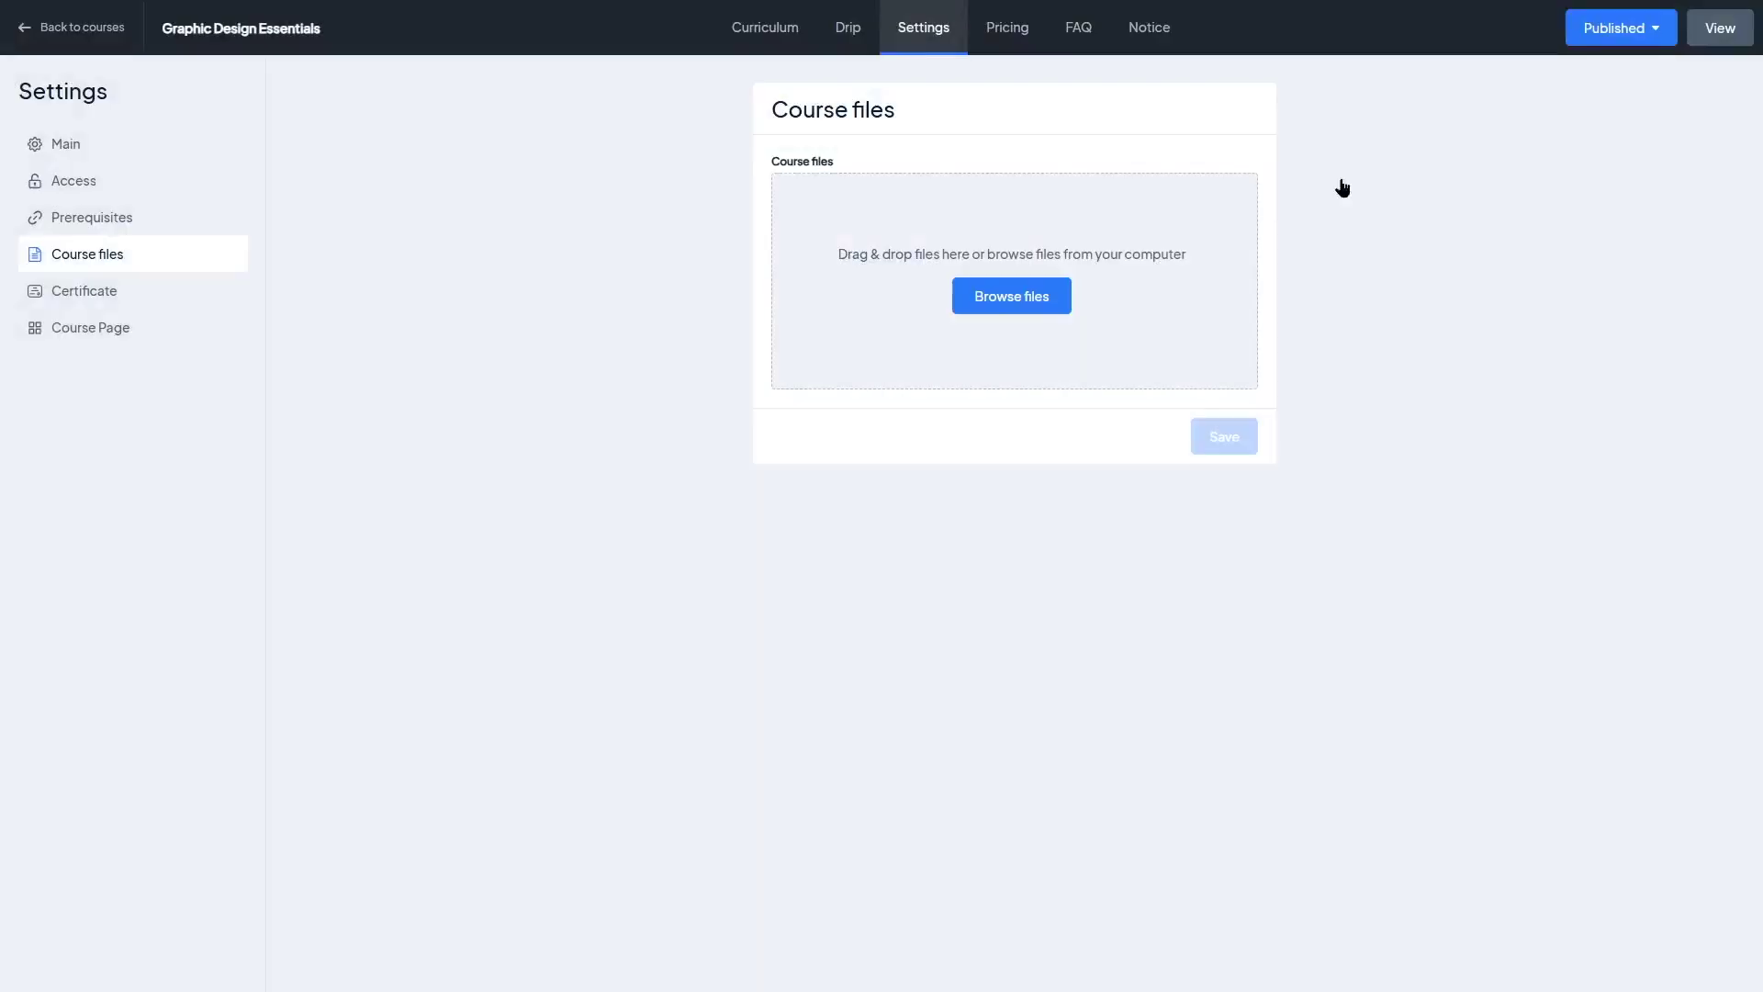
Review the certificate templates and the course page styles offered in the Graphic Design Essentials settings
left_click(145, 298)
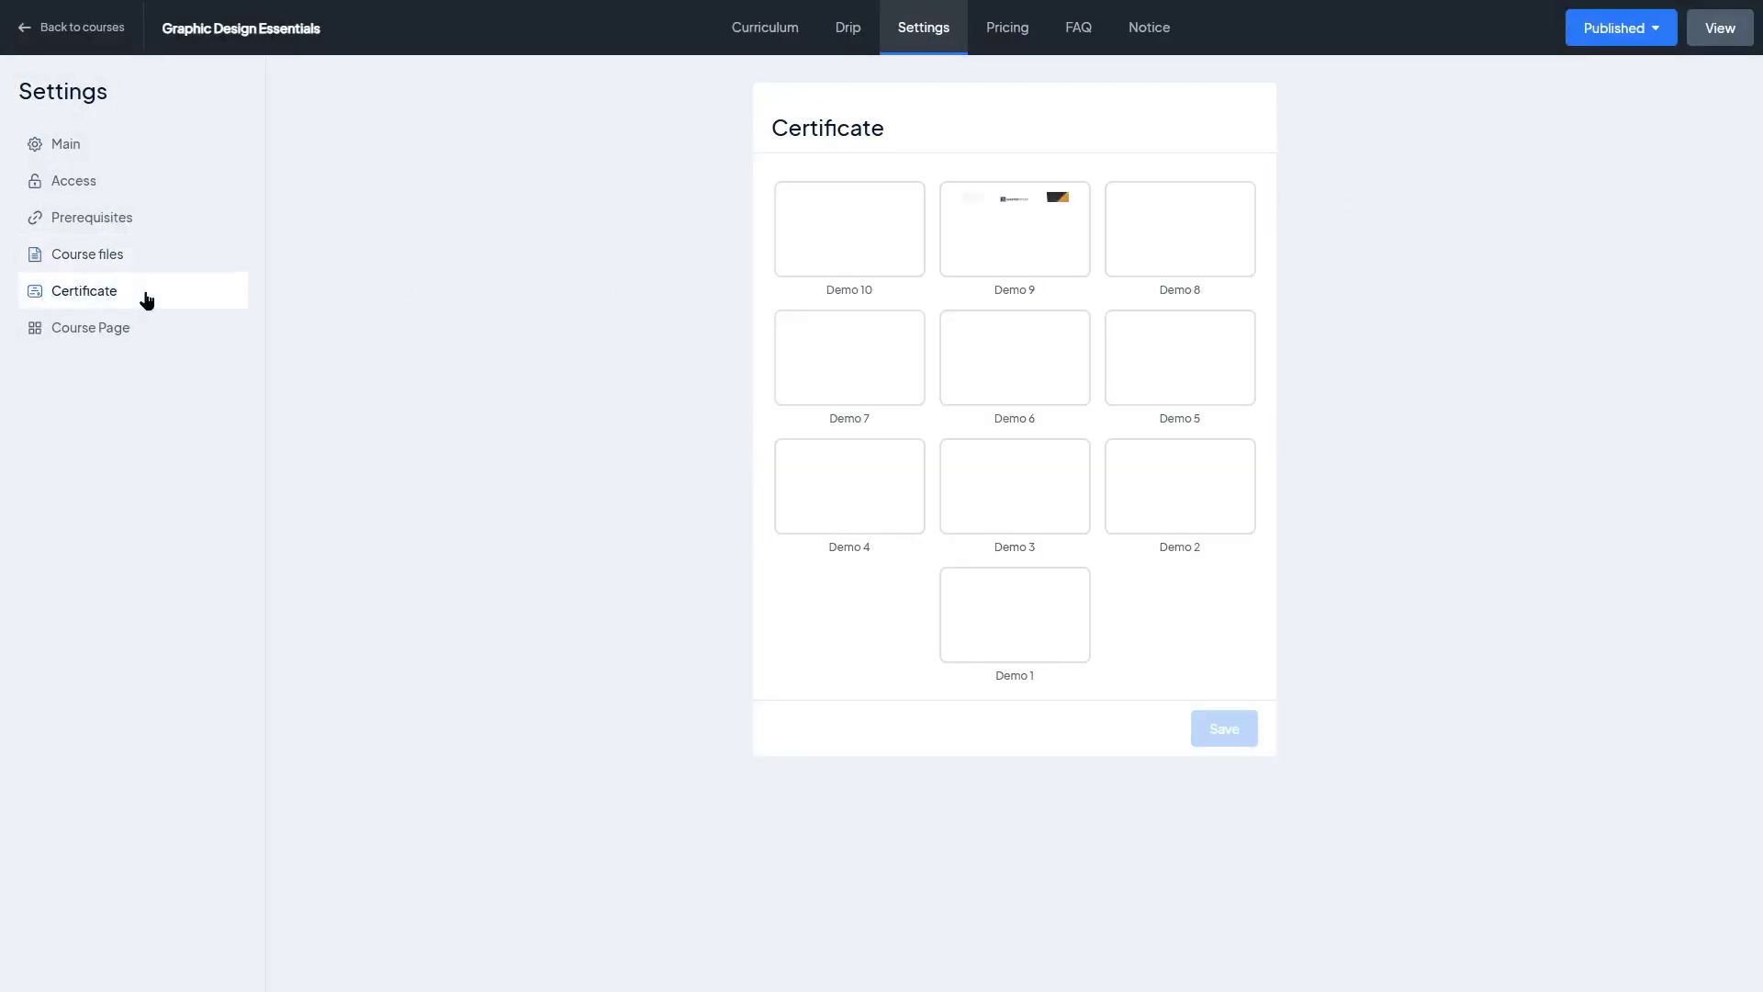
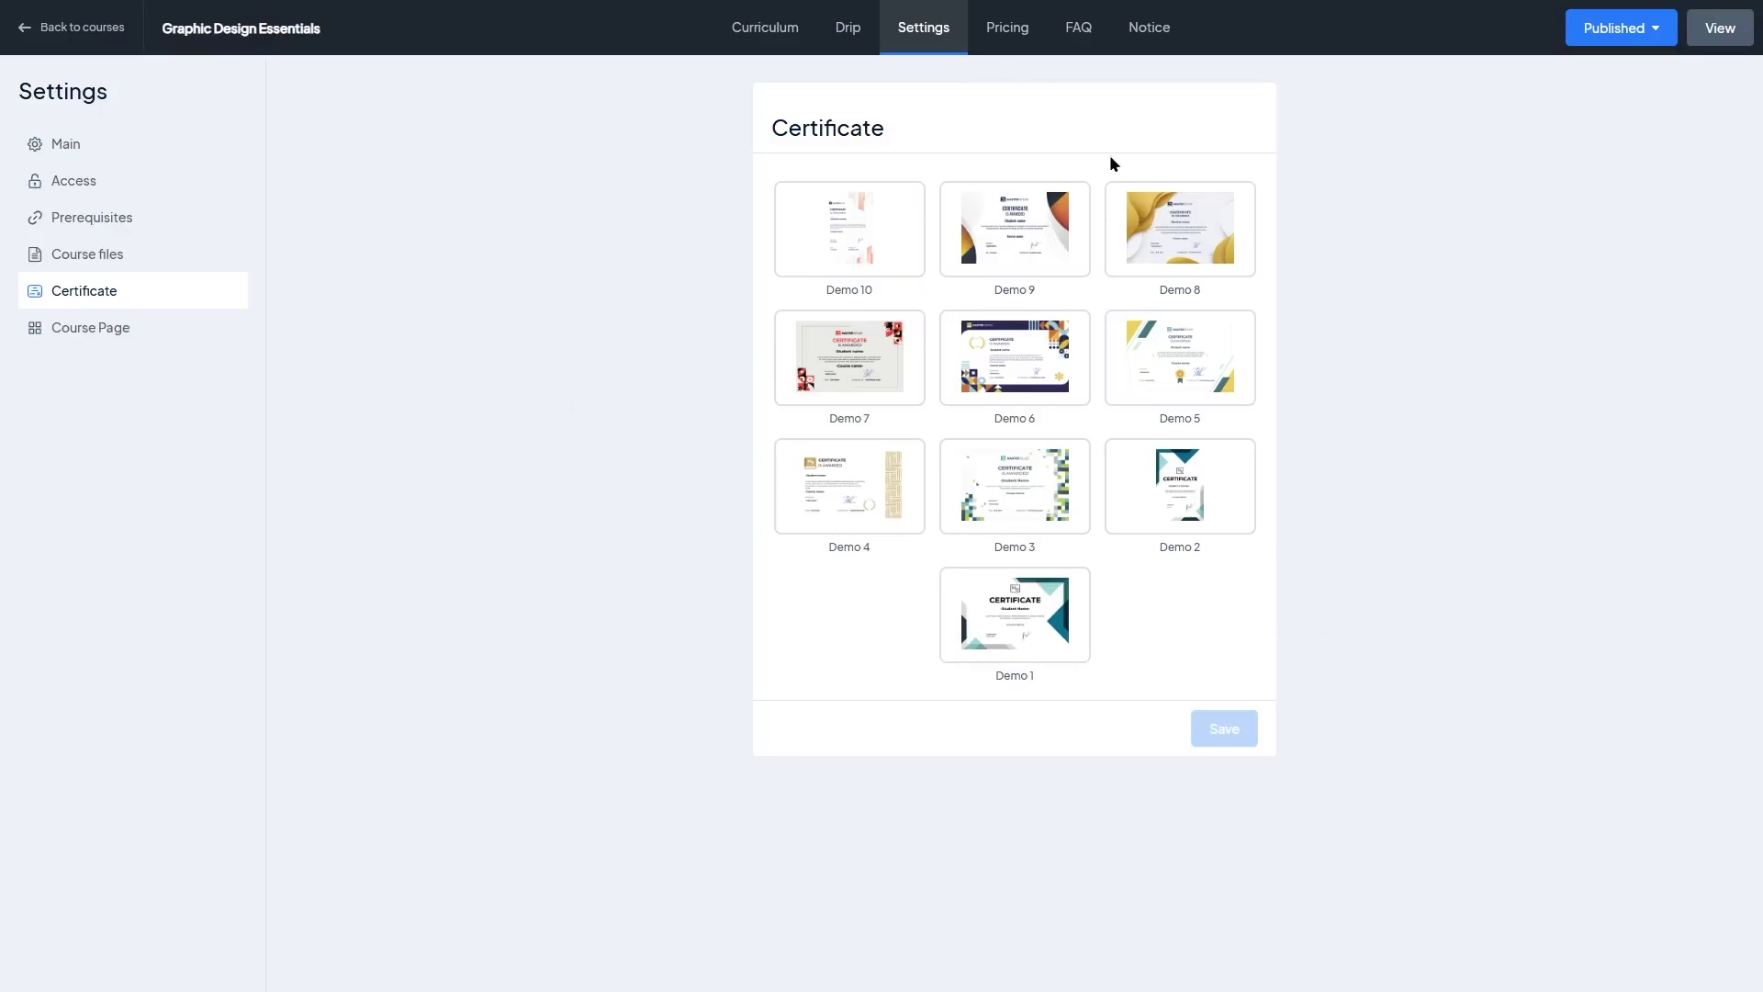
left_click(91, 342)
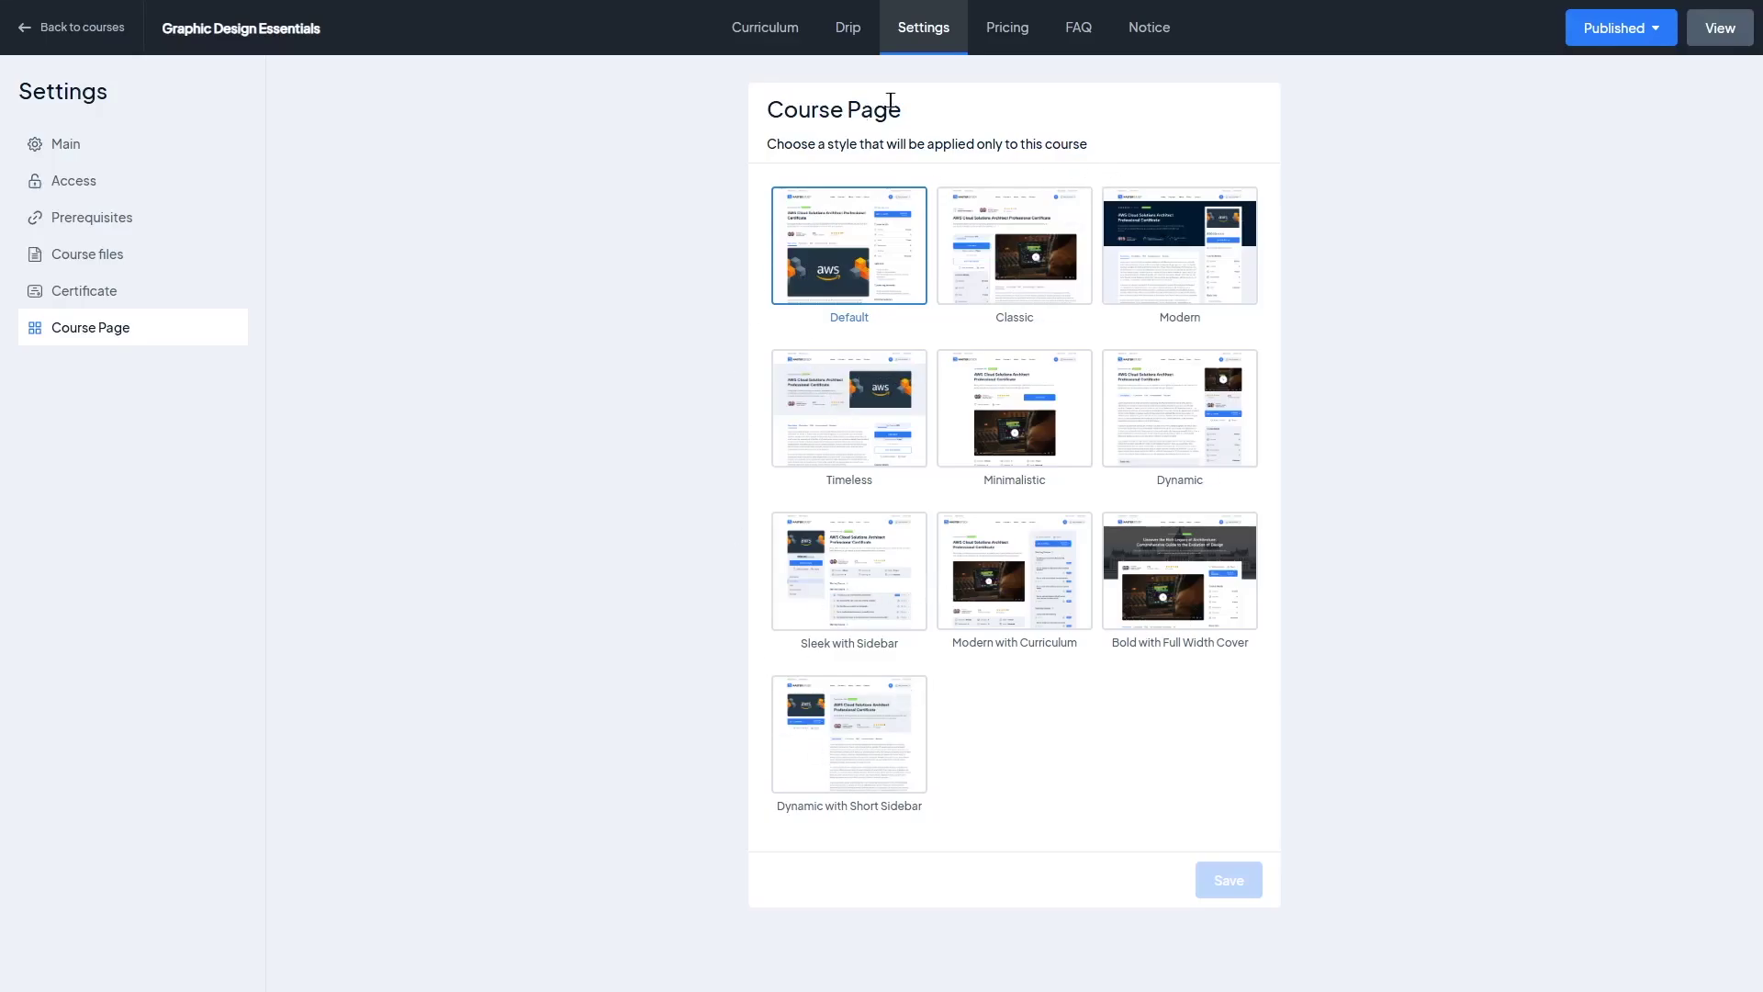
In the course's pricing settings, switch Affiliate this course on to view its button fields, then switch it back off
left_click(1014, 33)
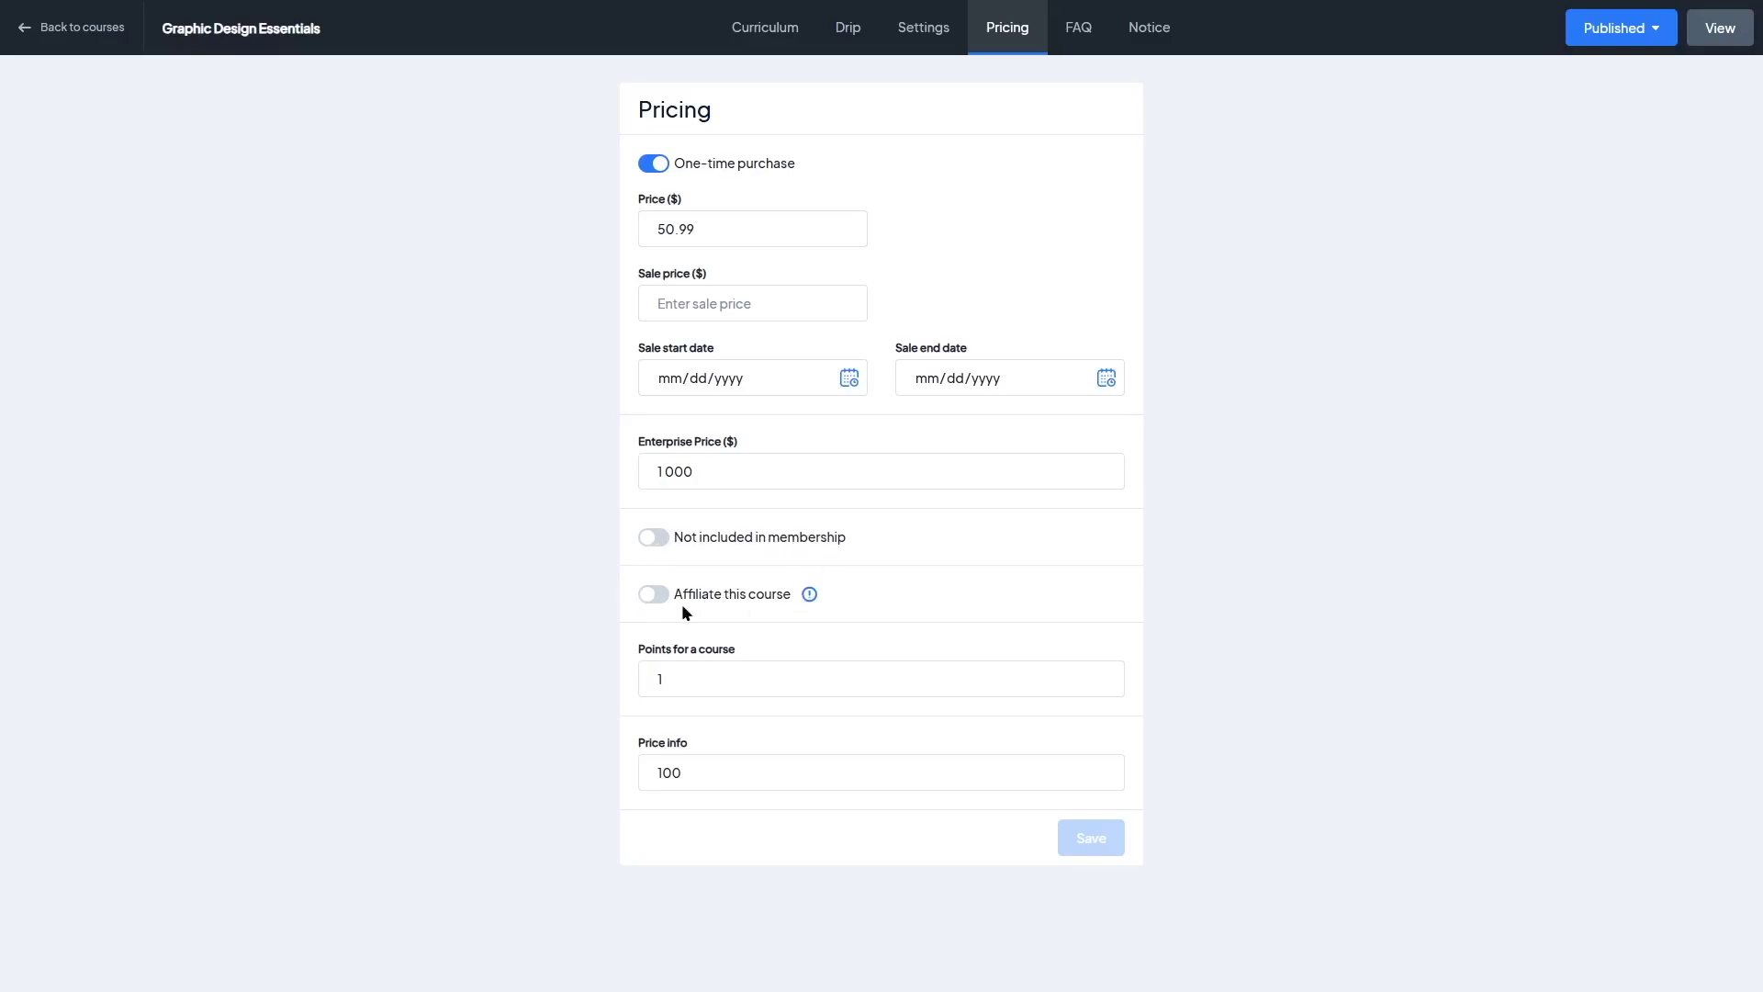
left_click(646, 603)
scroll(451, 584, "down", 1)
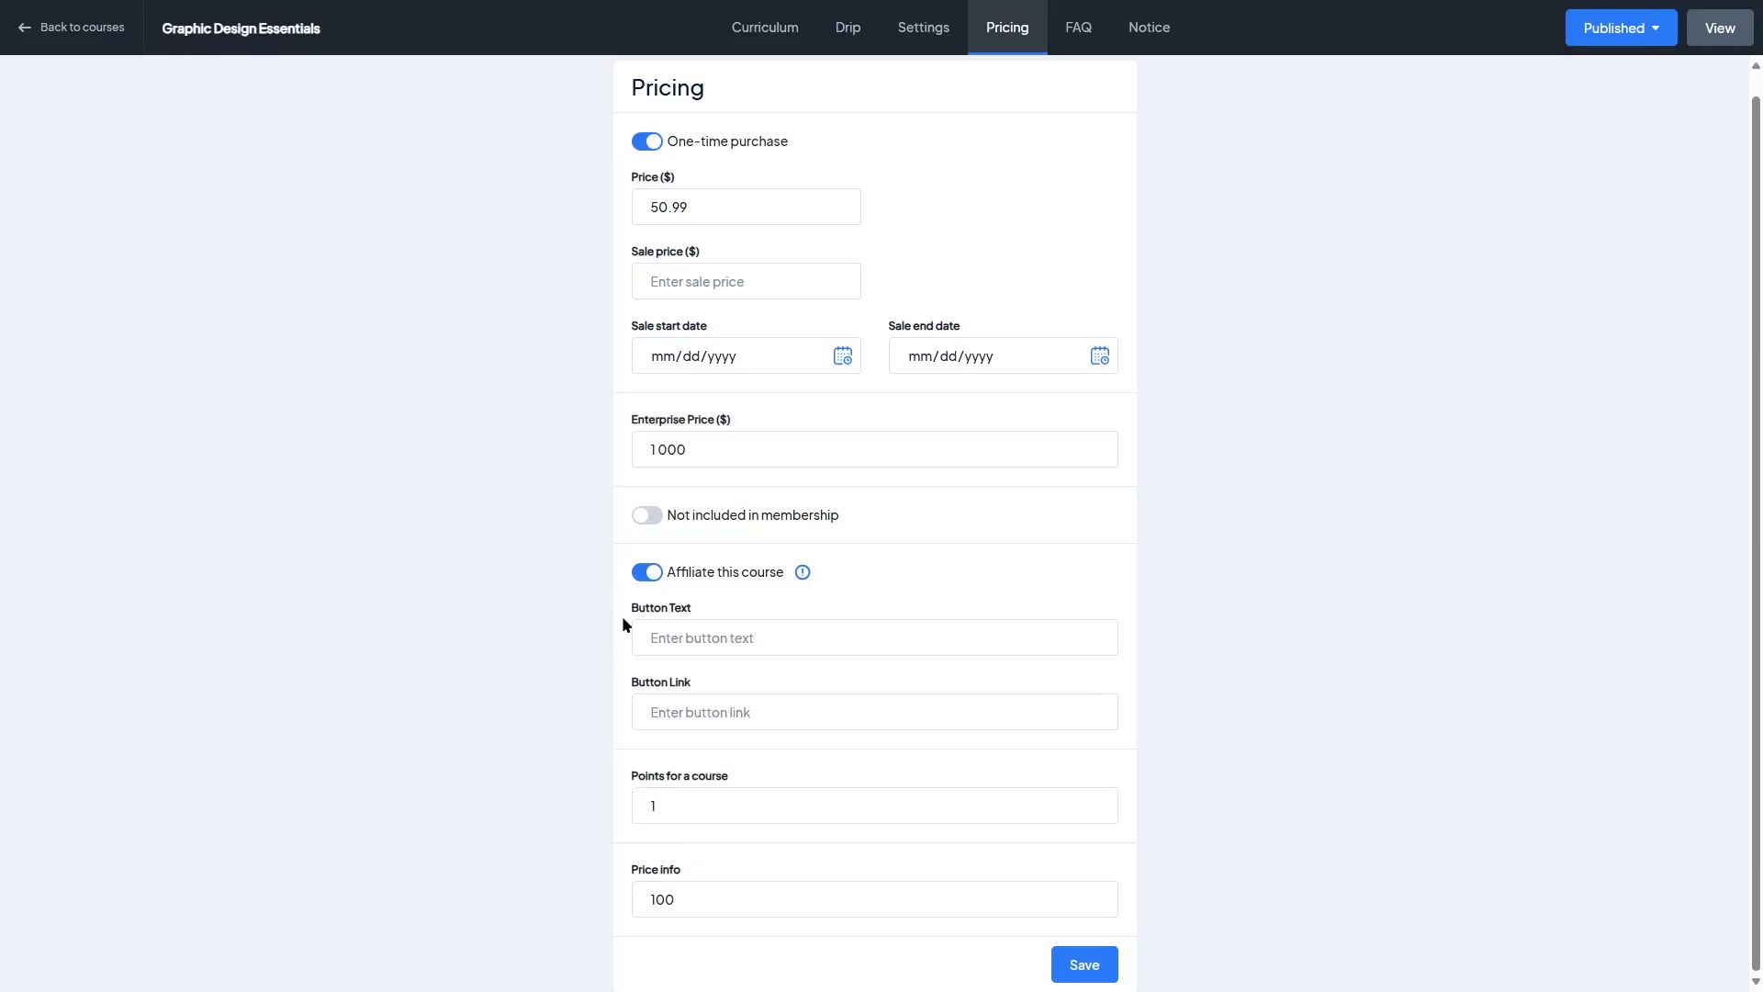
left_click(647, 572)
Start a new FAQ question for the course, discard it unsaved and open the course notice editor
left_click(1078, 27)
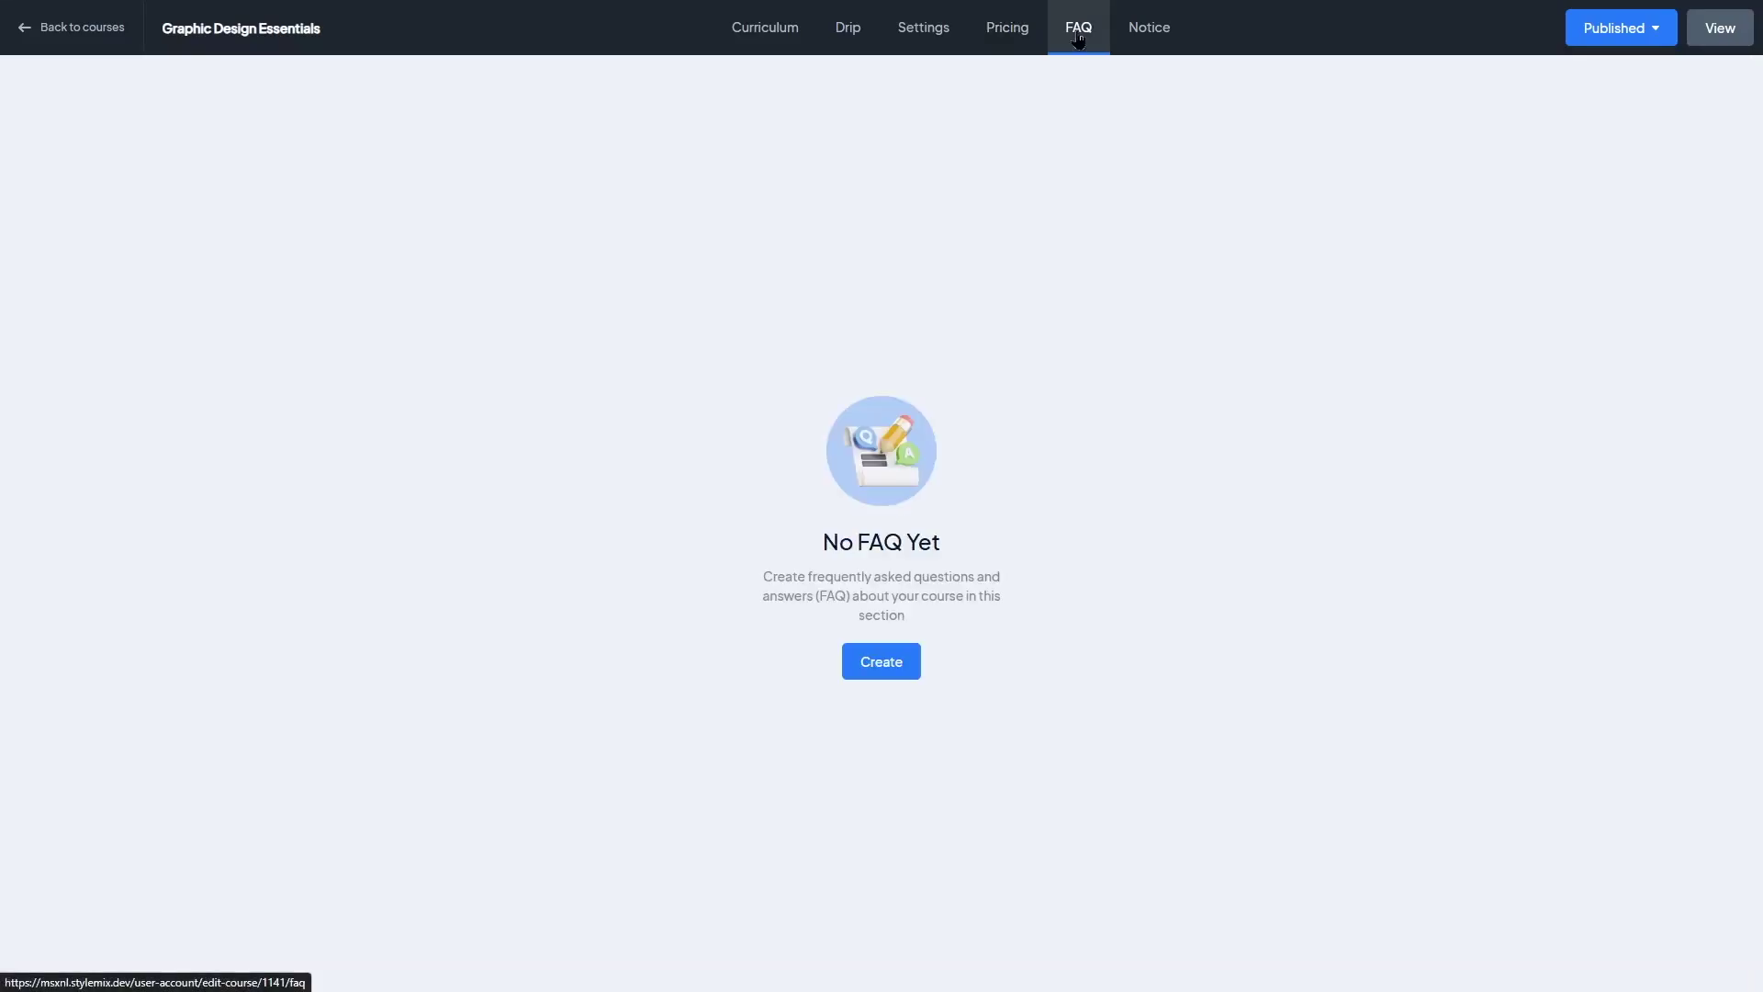
left_click(896, 667)
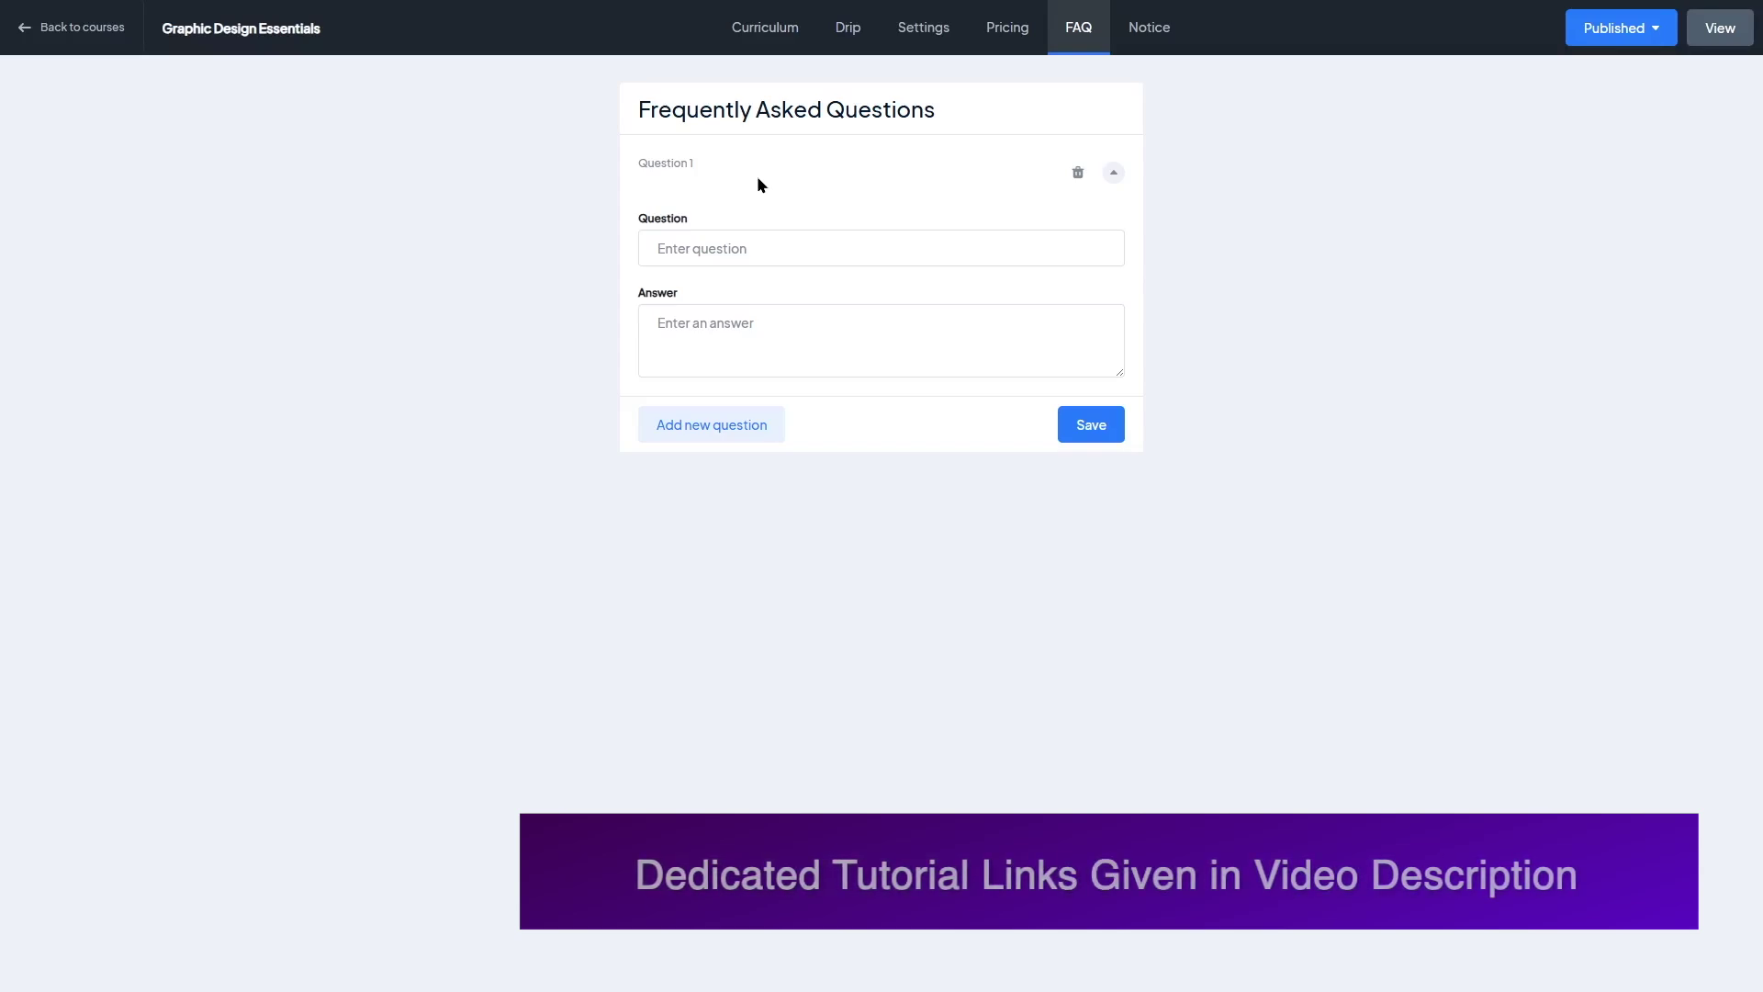
left_click(1149, 26)
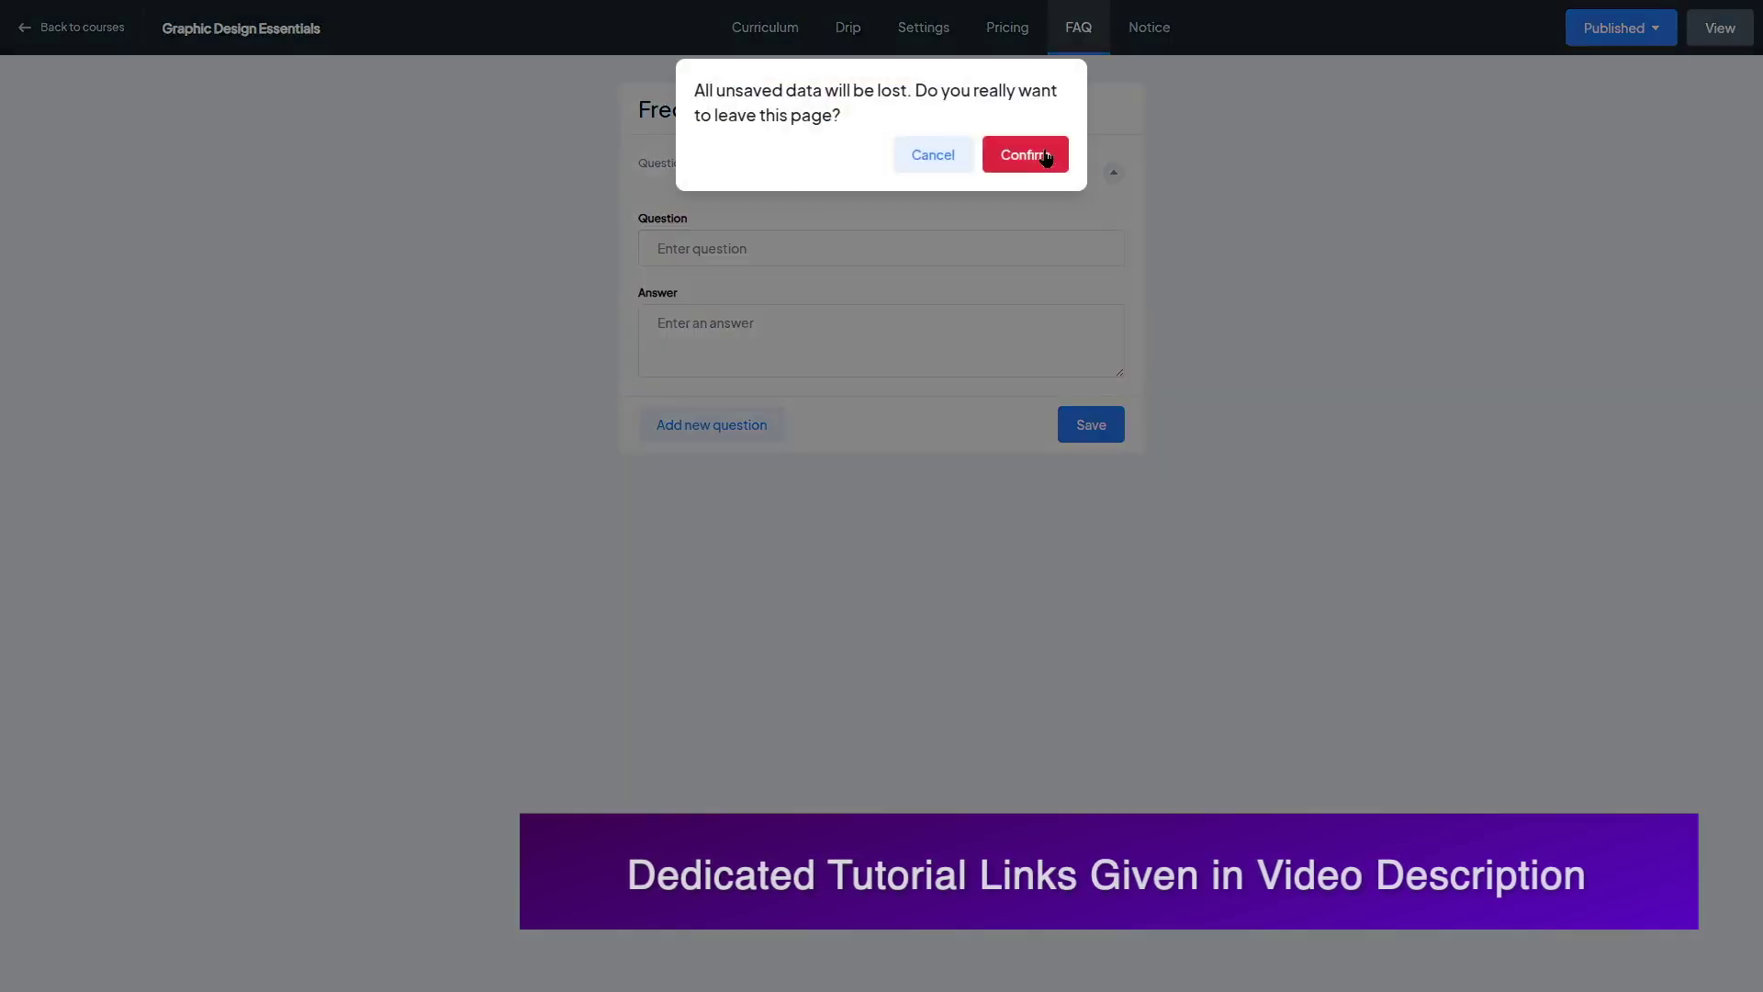
left_click(1033, 153)
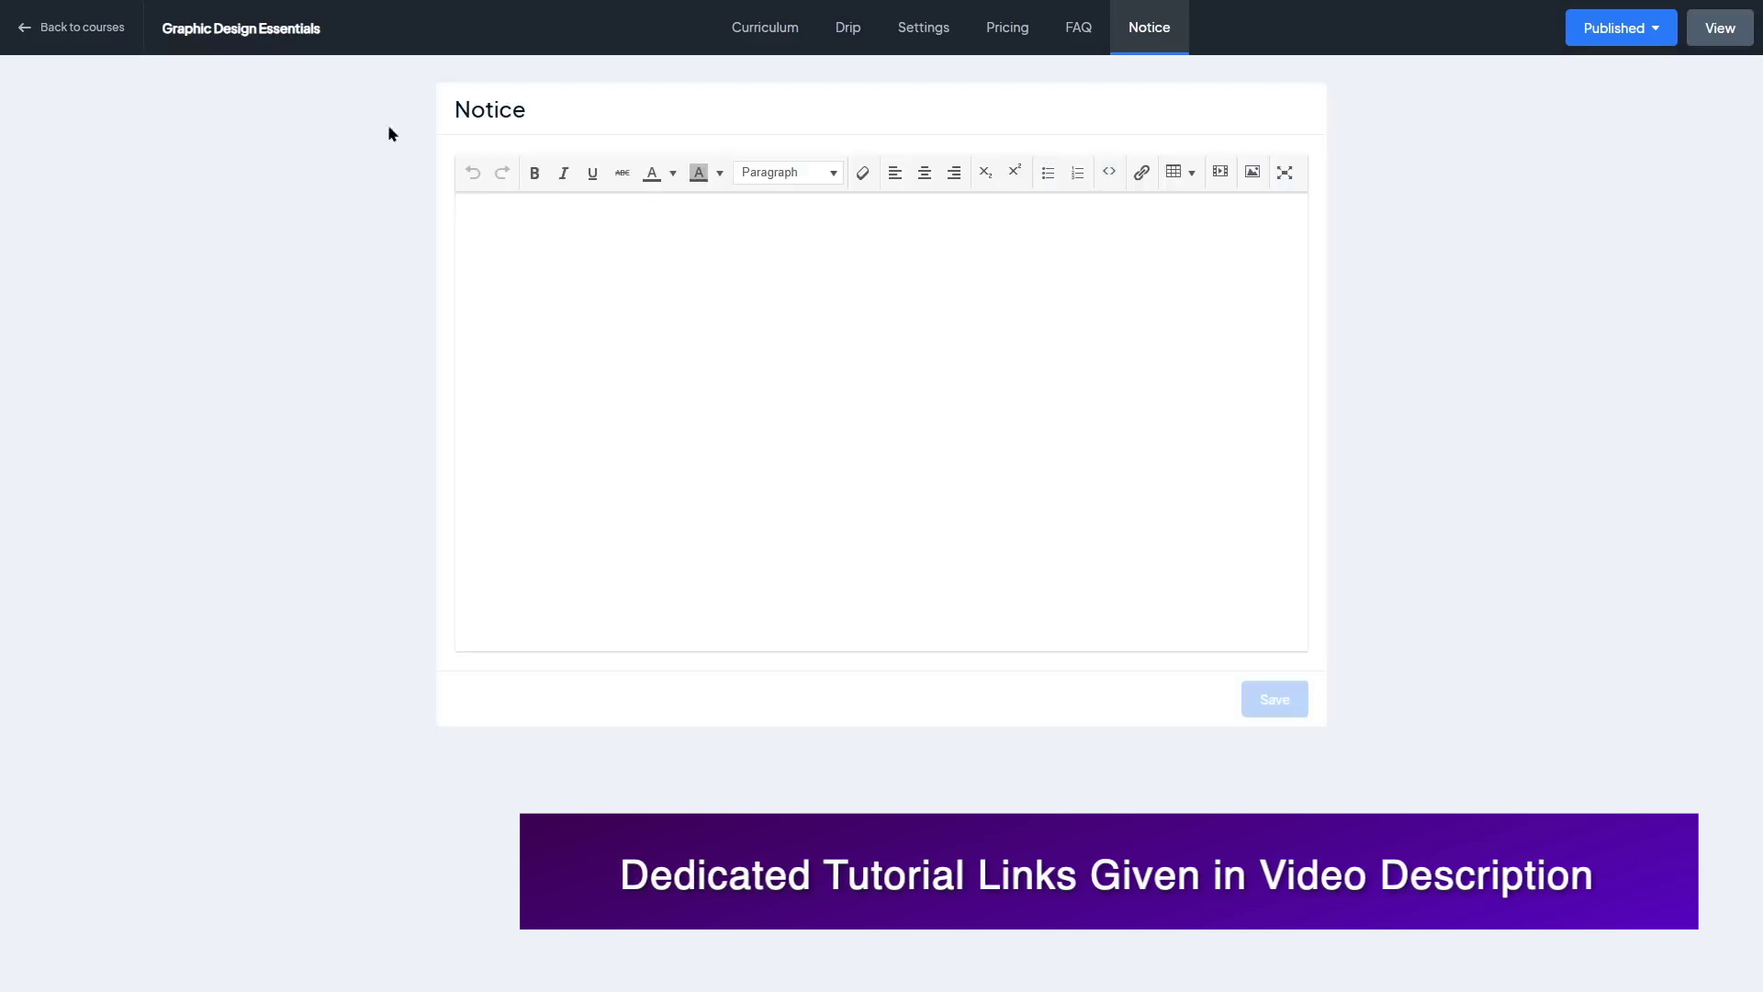
Leave the course editor and open the Payment Methods section of the MS LMS settings
left_click(27, 41)
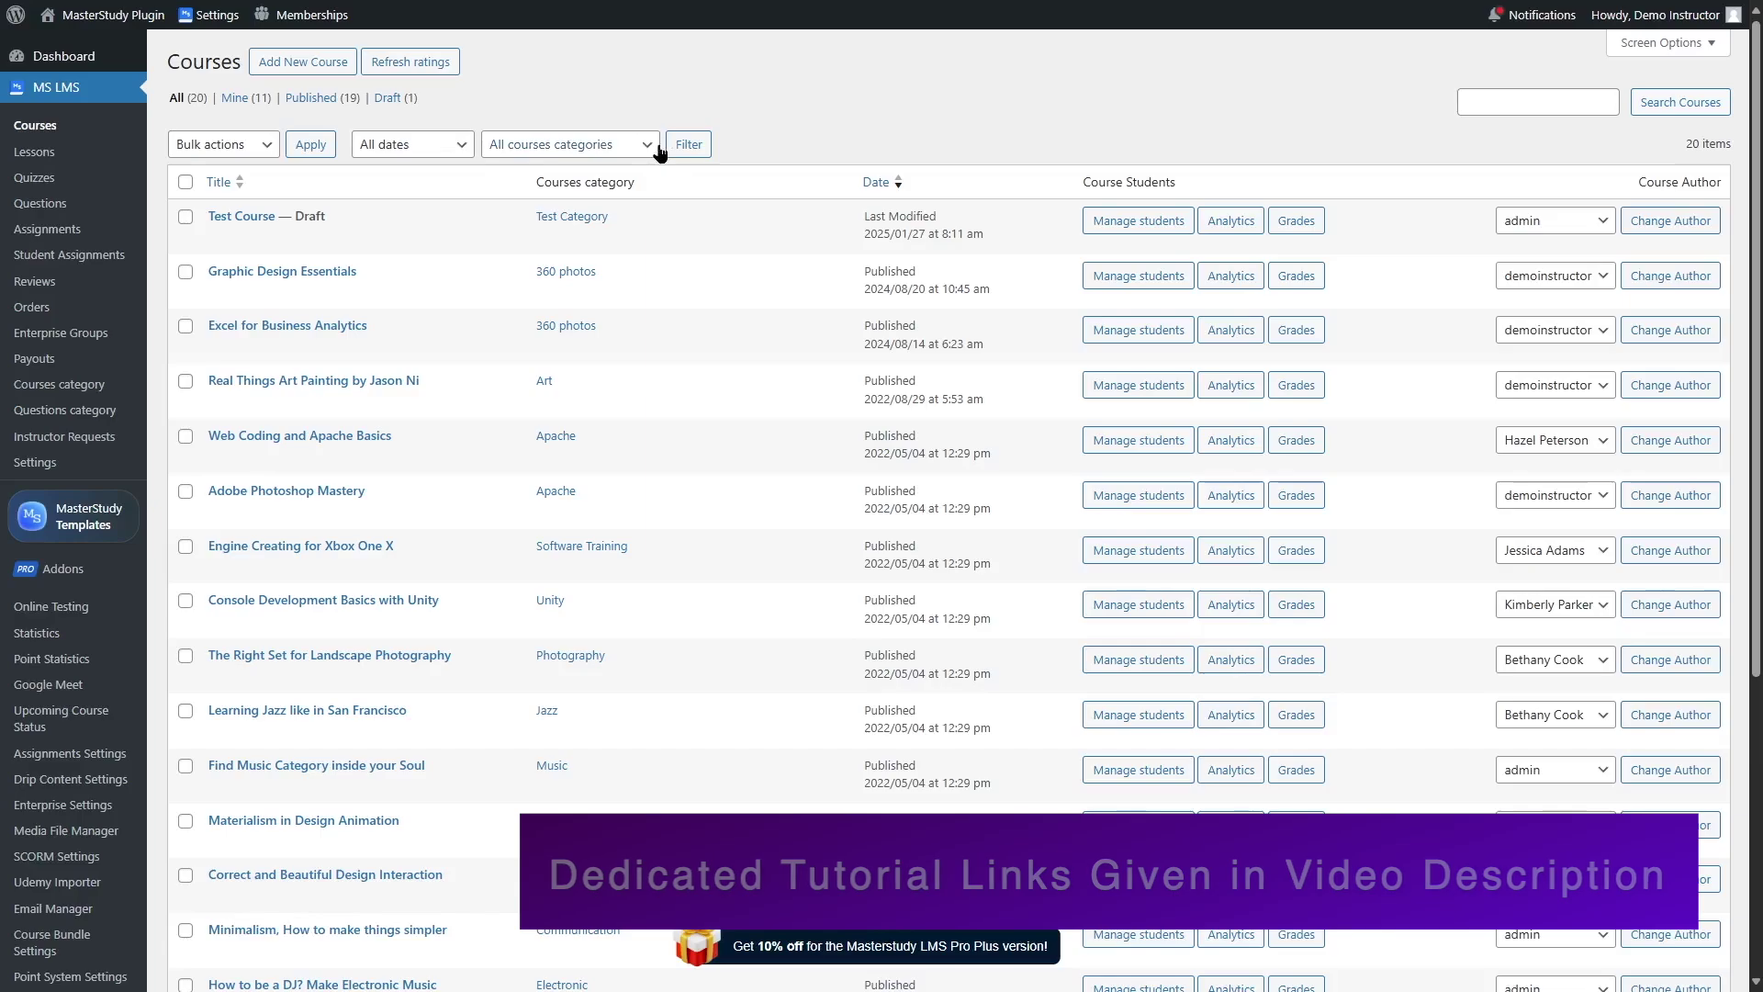
left_click(49, 477)
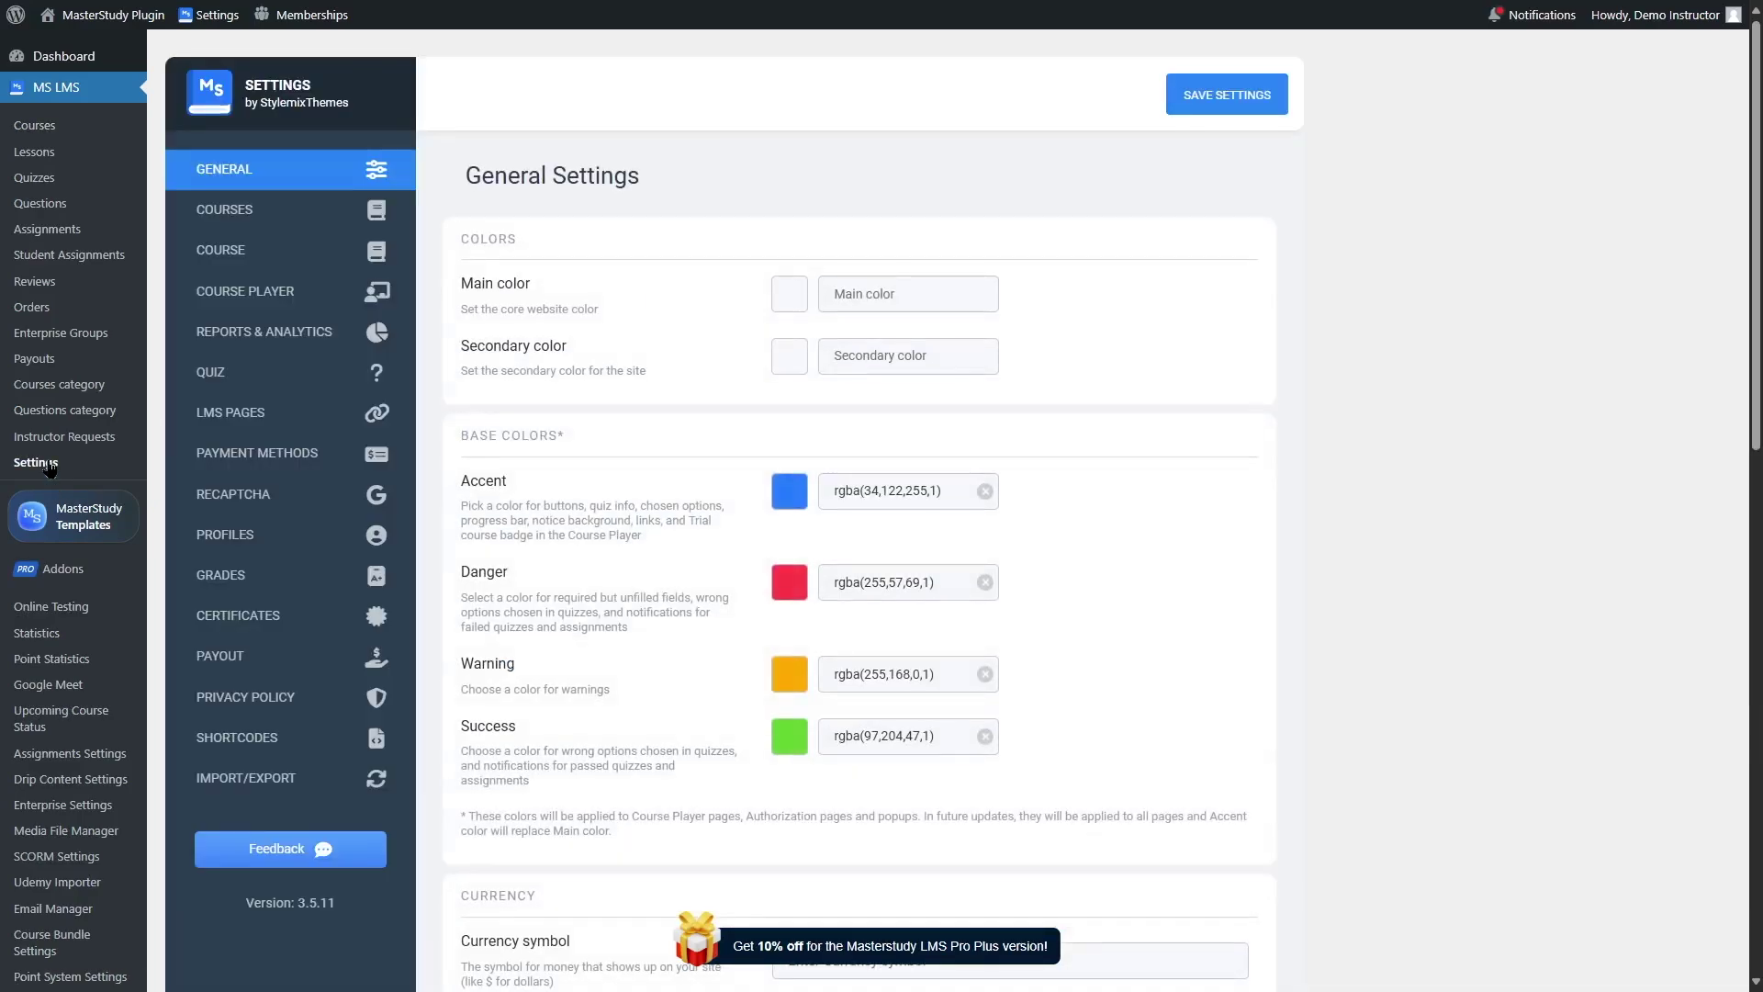
left_click(267, 464)
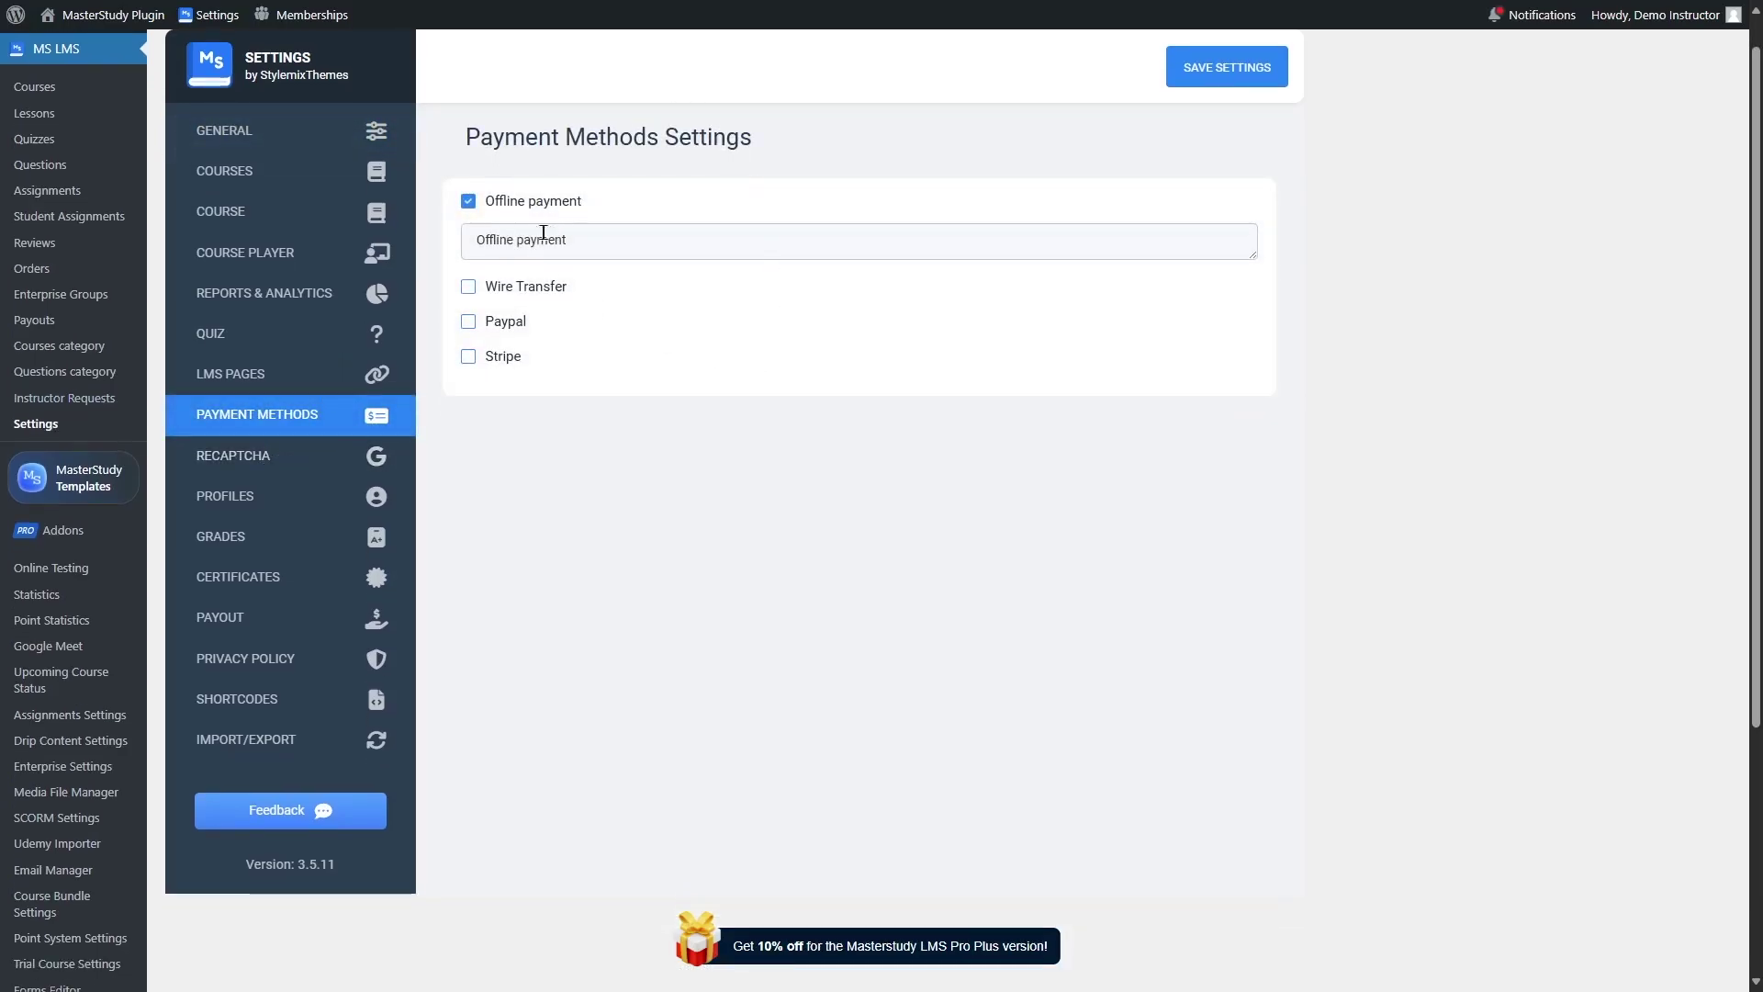
Switch the Wire Transfer, Paypal and Stripe payment methods on and back off in turn
left_click(469, 289)
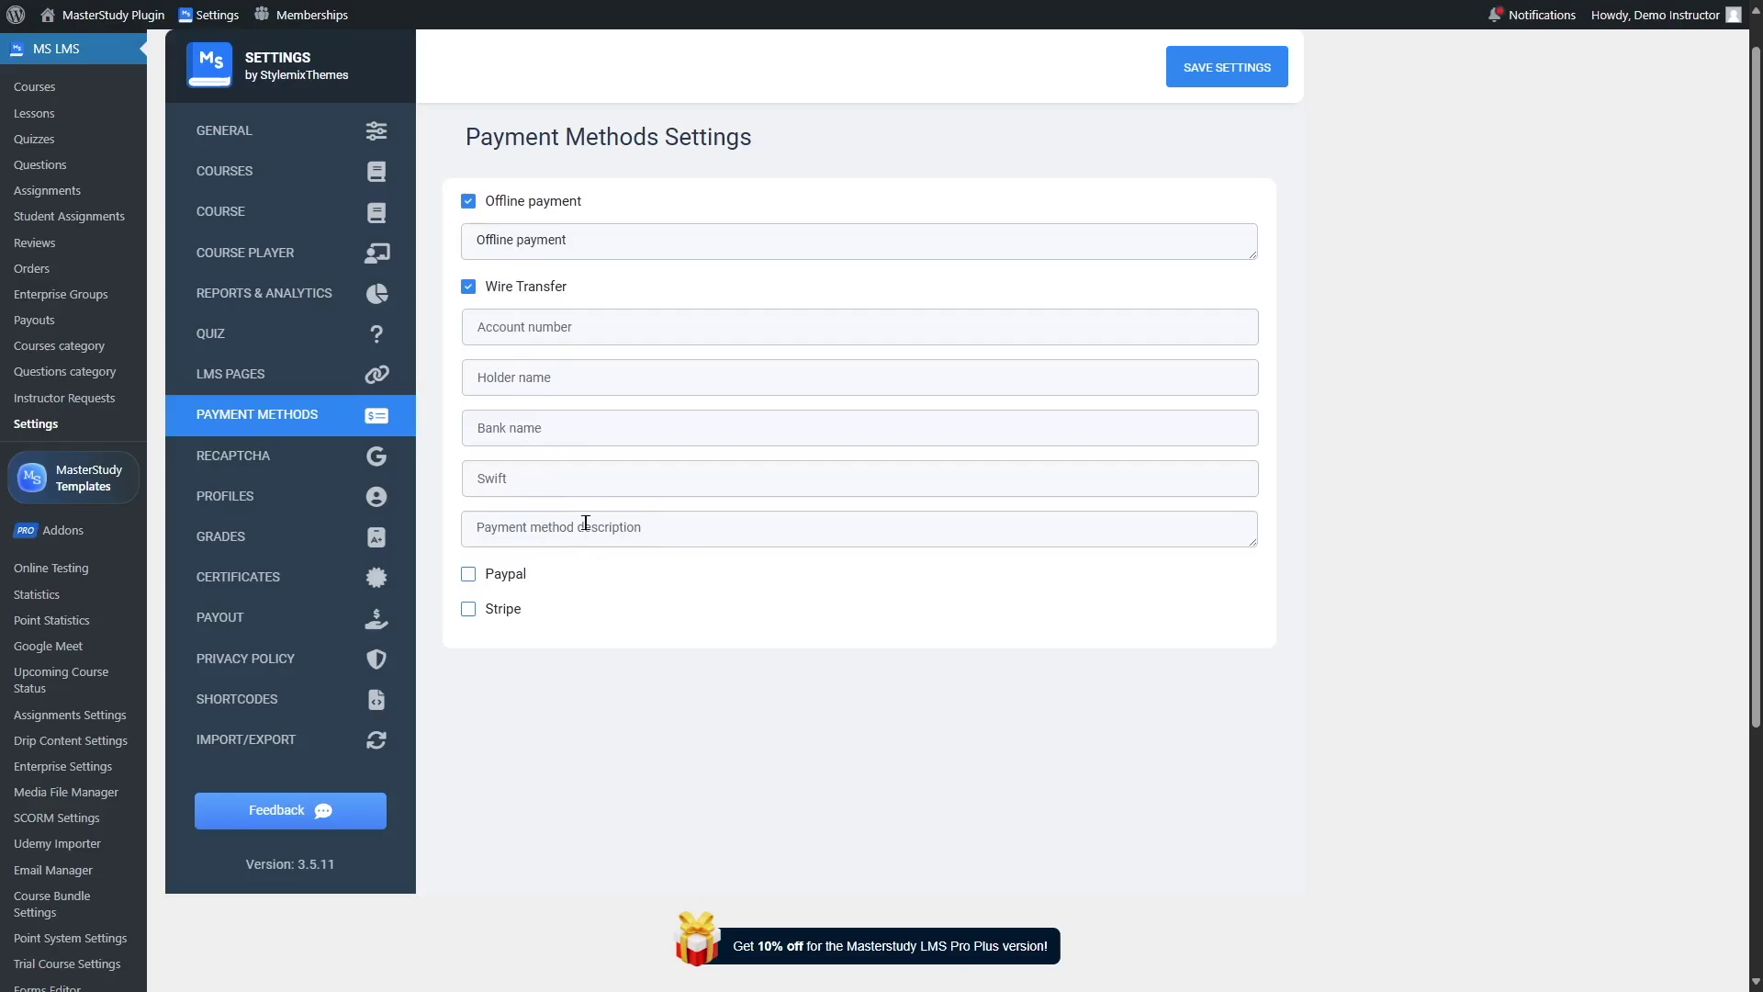
left_click(469, 287)
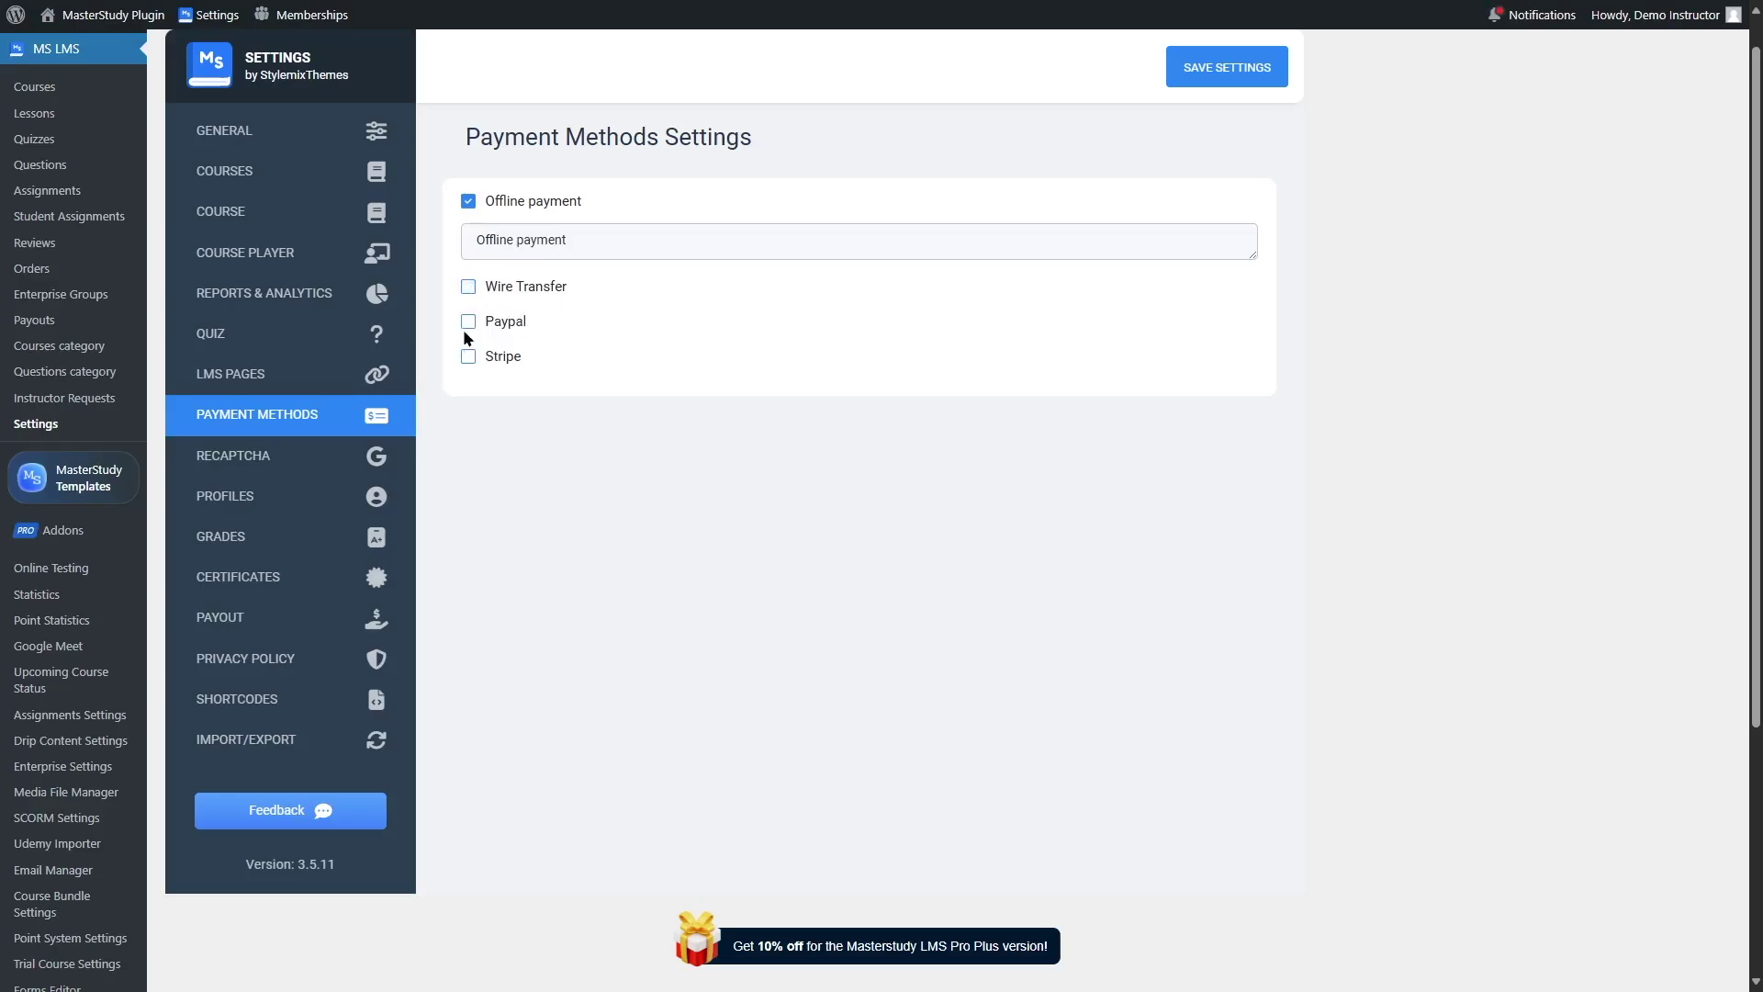
left_click(468, 321)
left_click(468, 321)
left_click(468, 356)
left_click(469, 357)
Review the Courses settings, from page layout and course cards to featured courses and archive page filters
left_click(288, 175)
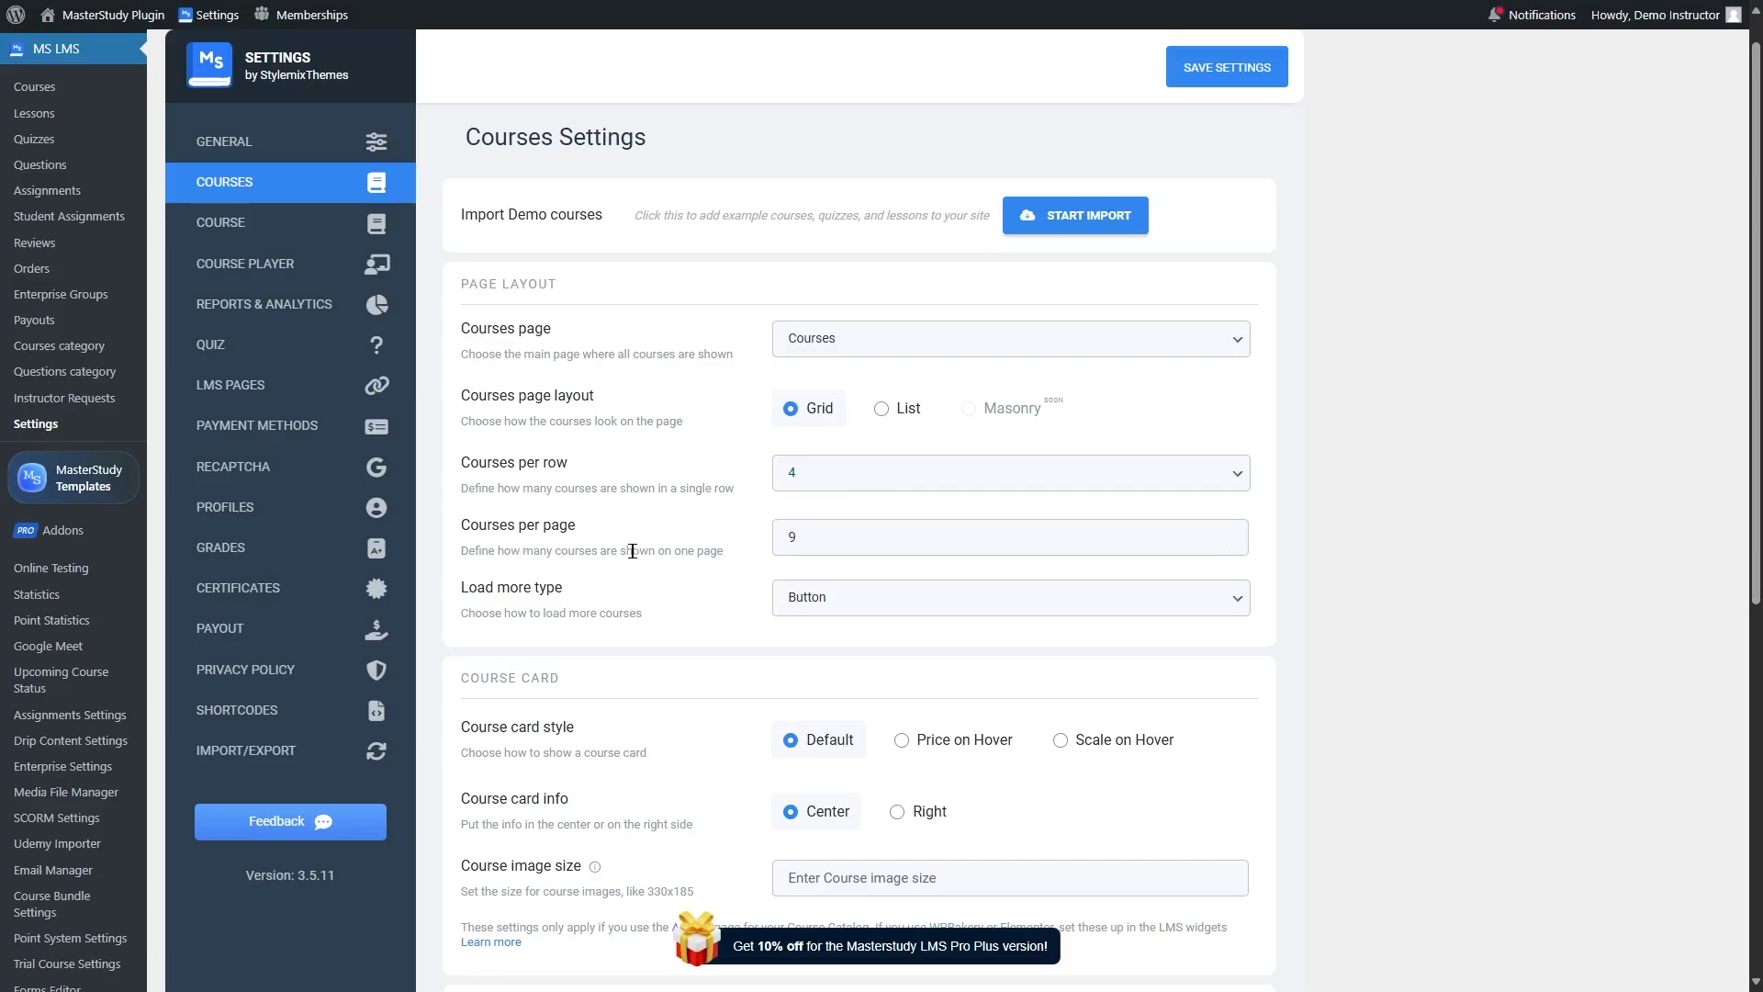
scroll(632, 551, "down", 7)
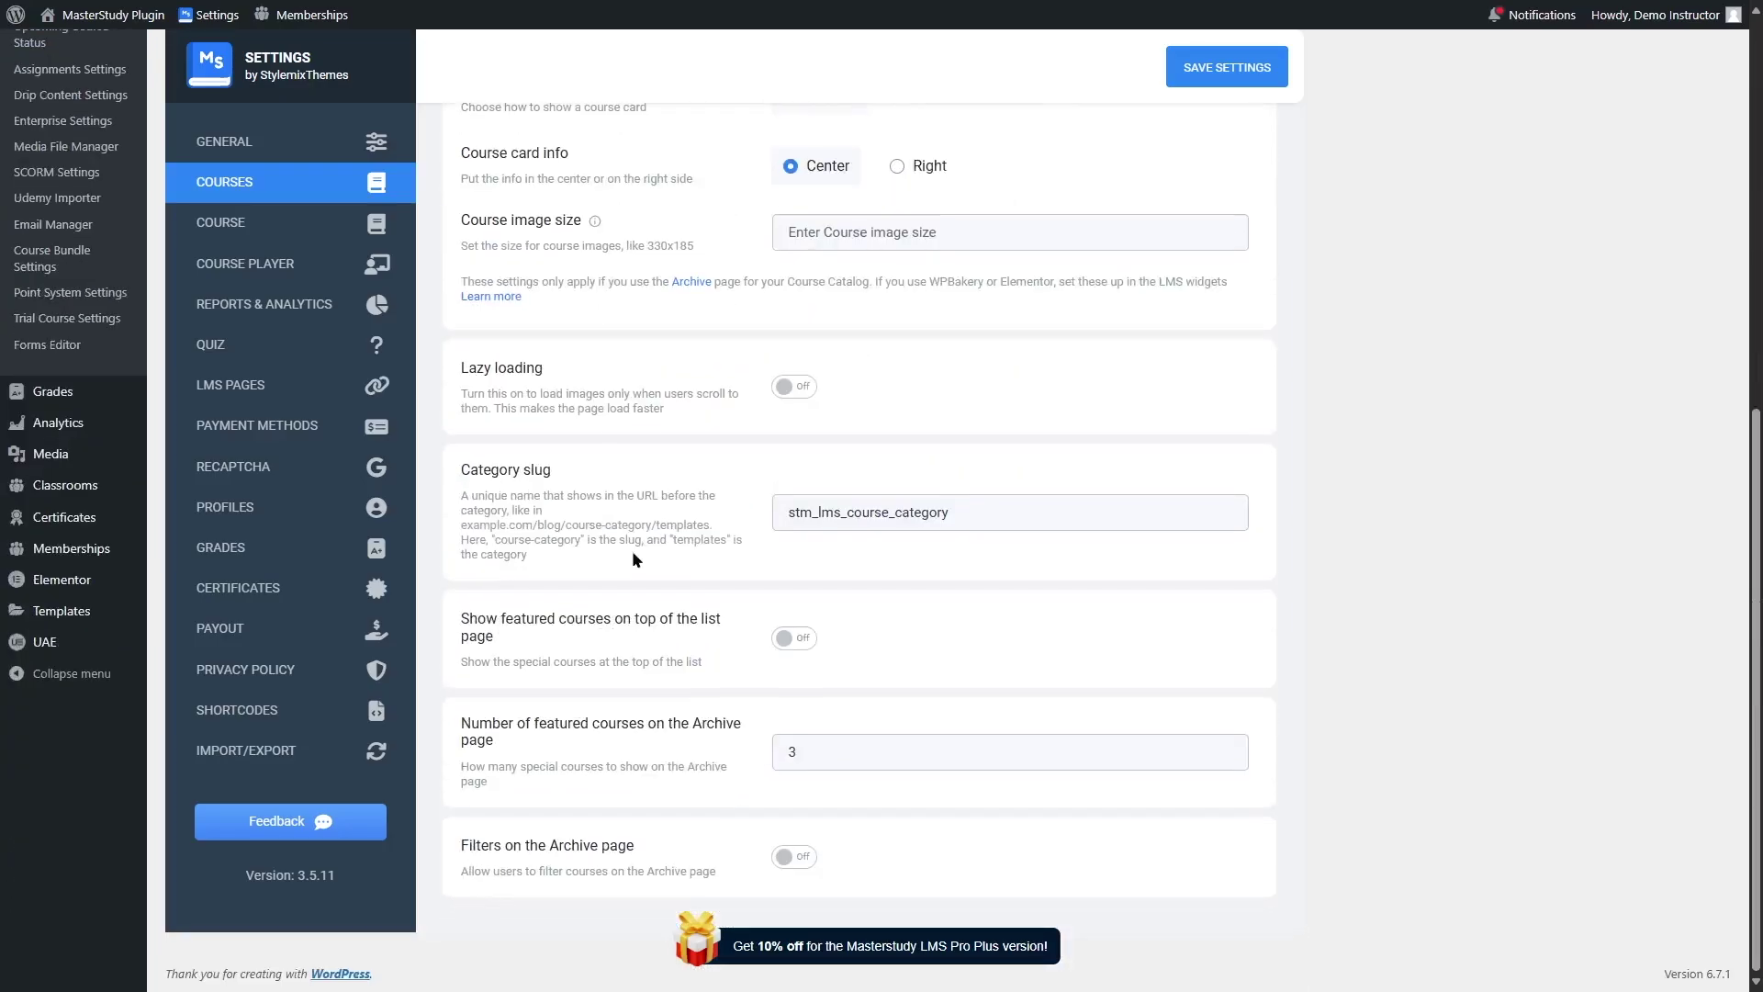
scroll(633, 553, "up", 6)
scroll(631, 559, "up", 2)
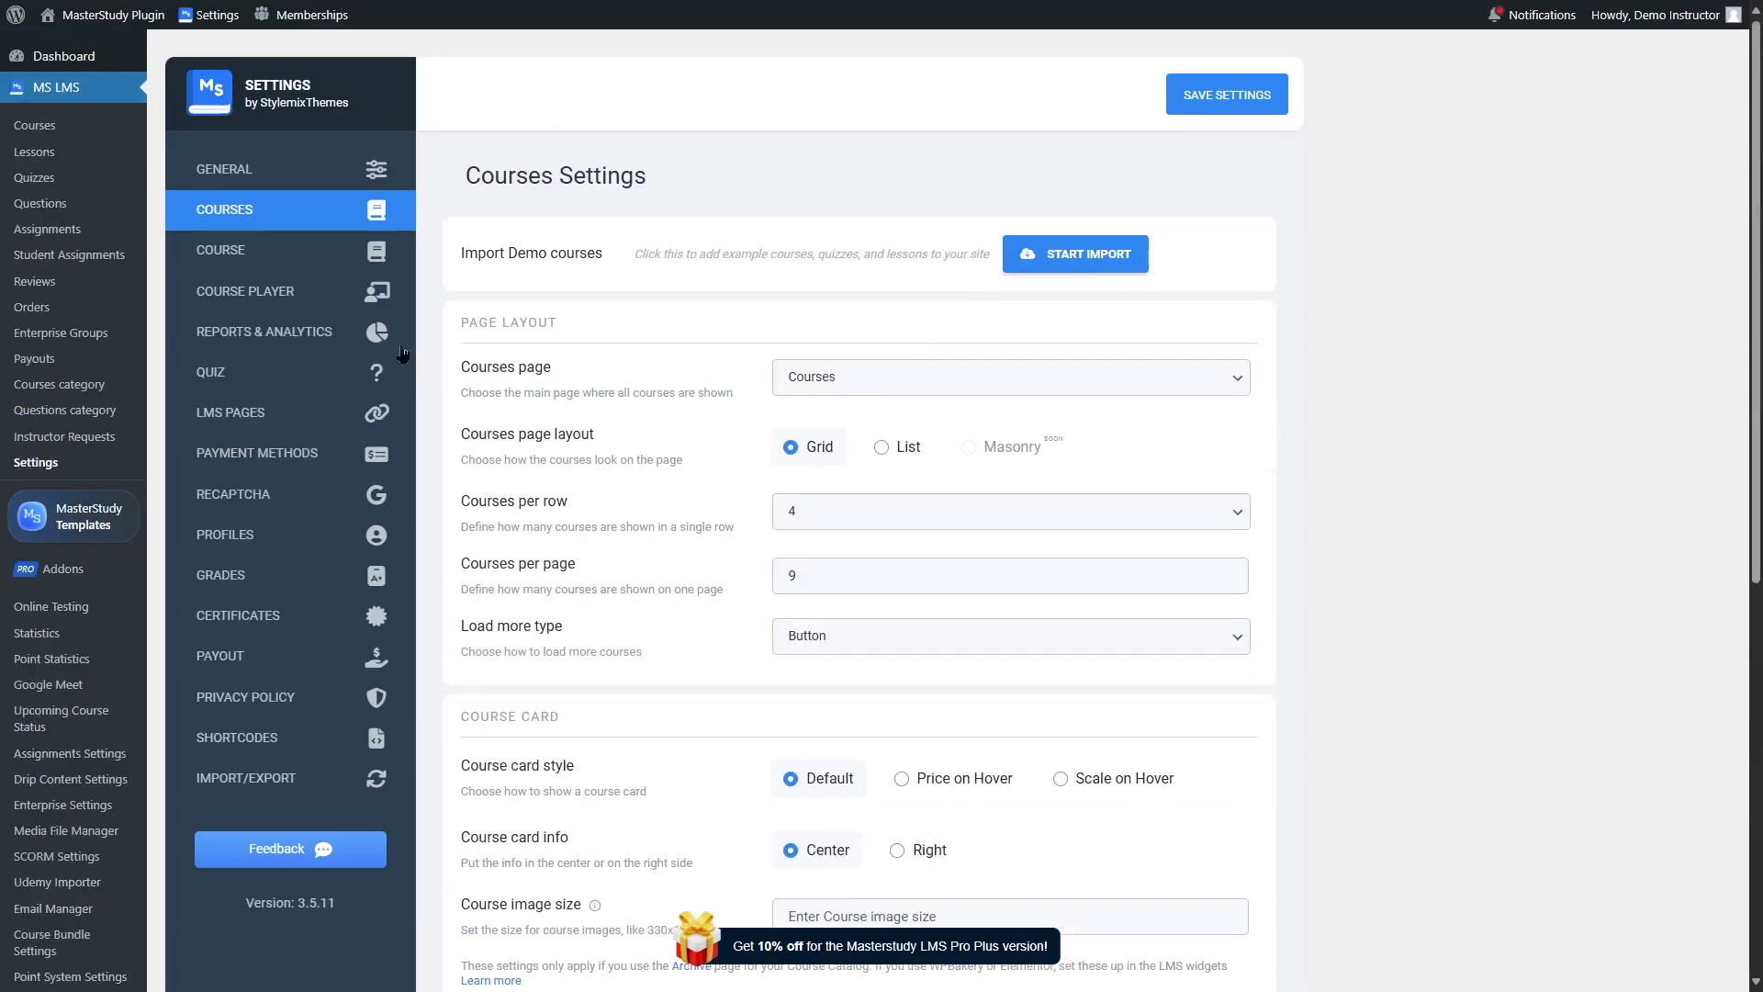
Review the Course settings, covering page styles, reviews, course tabs, levels, instructor sections and preferred video and audio sources
left_click(227, 248)
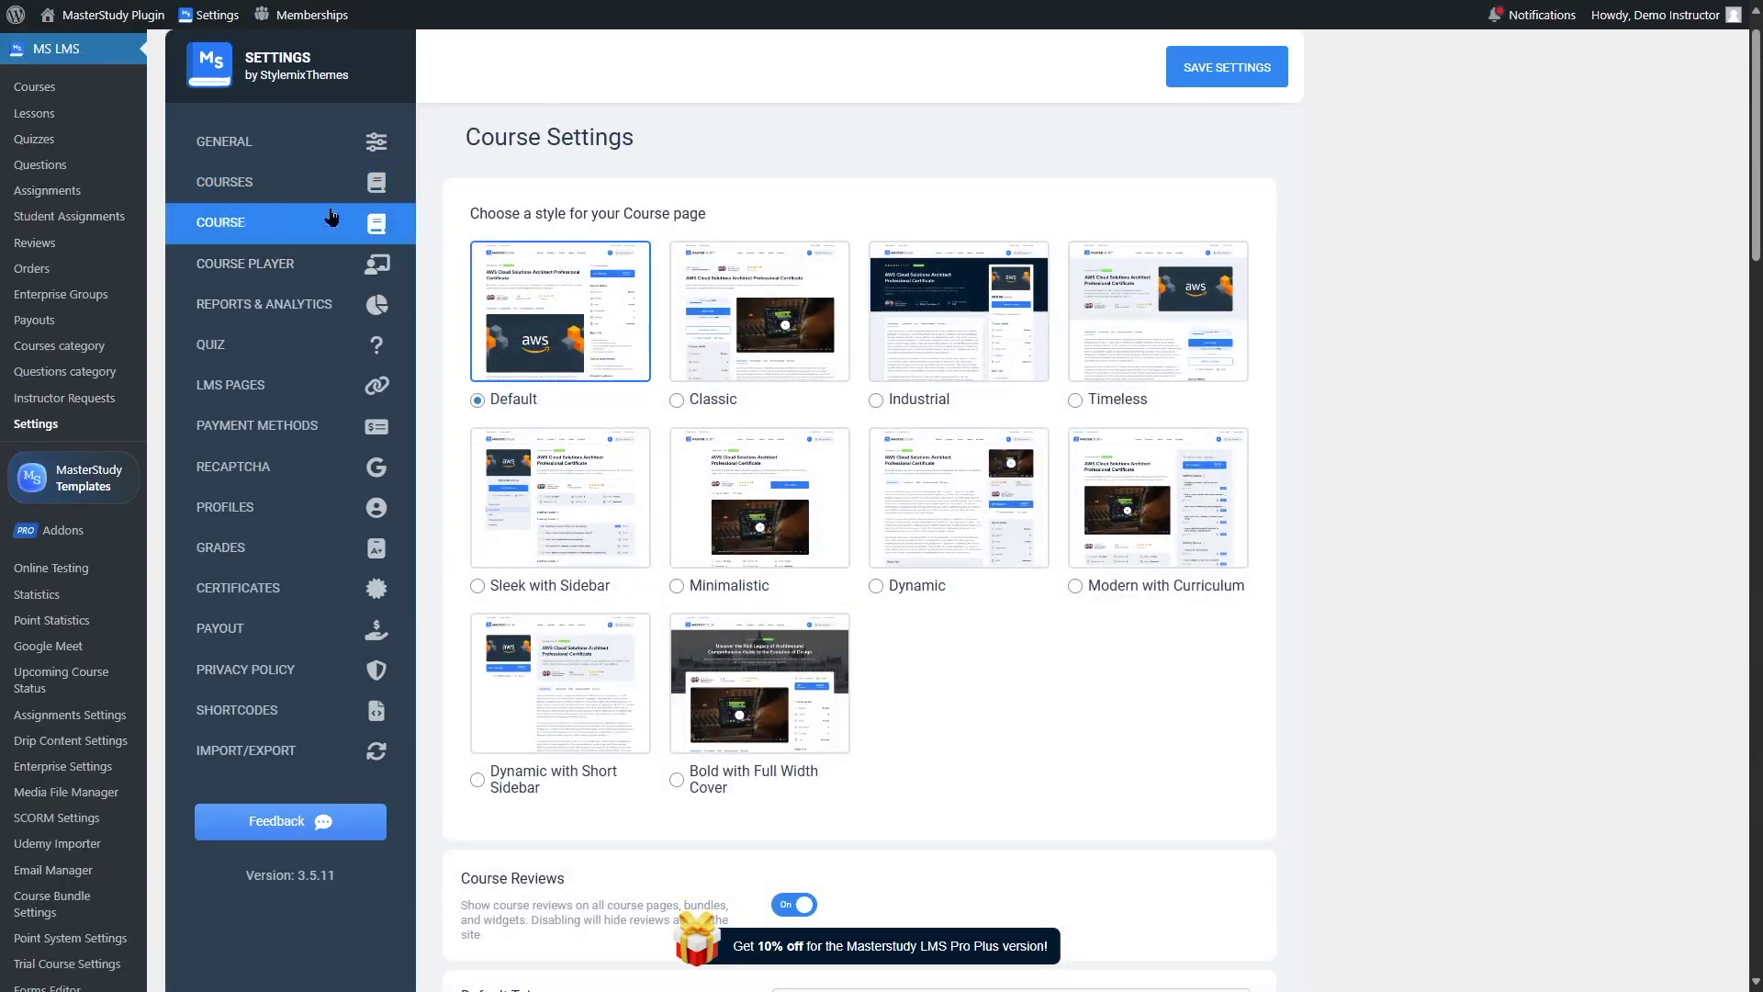
mouse_move(995, 330)
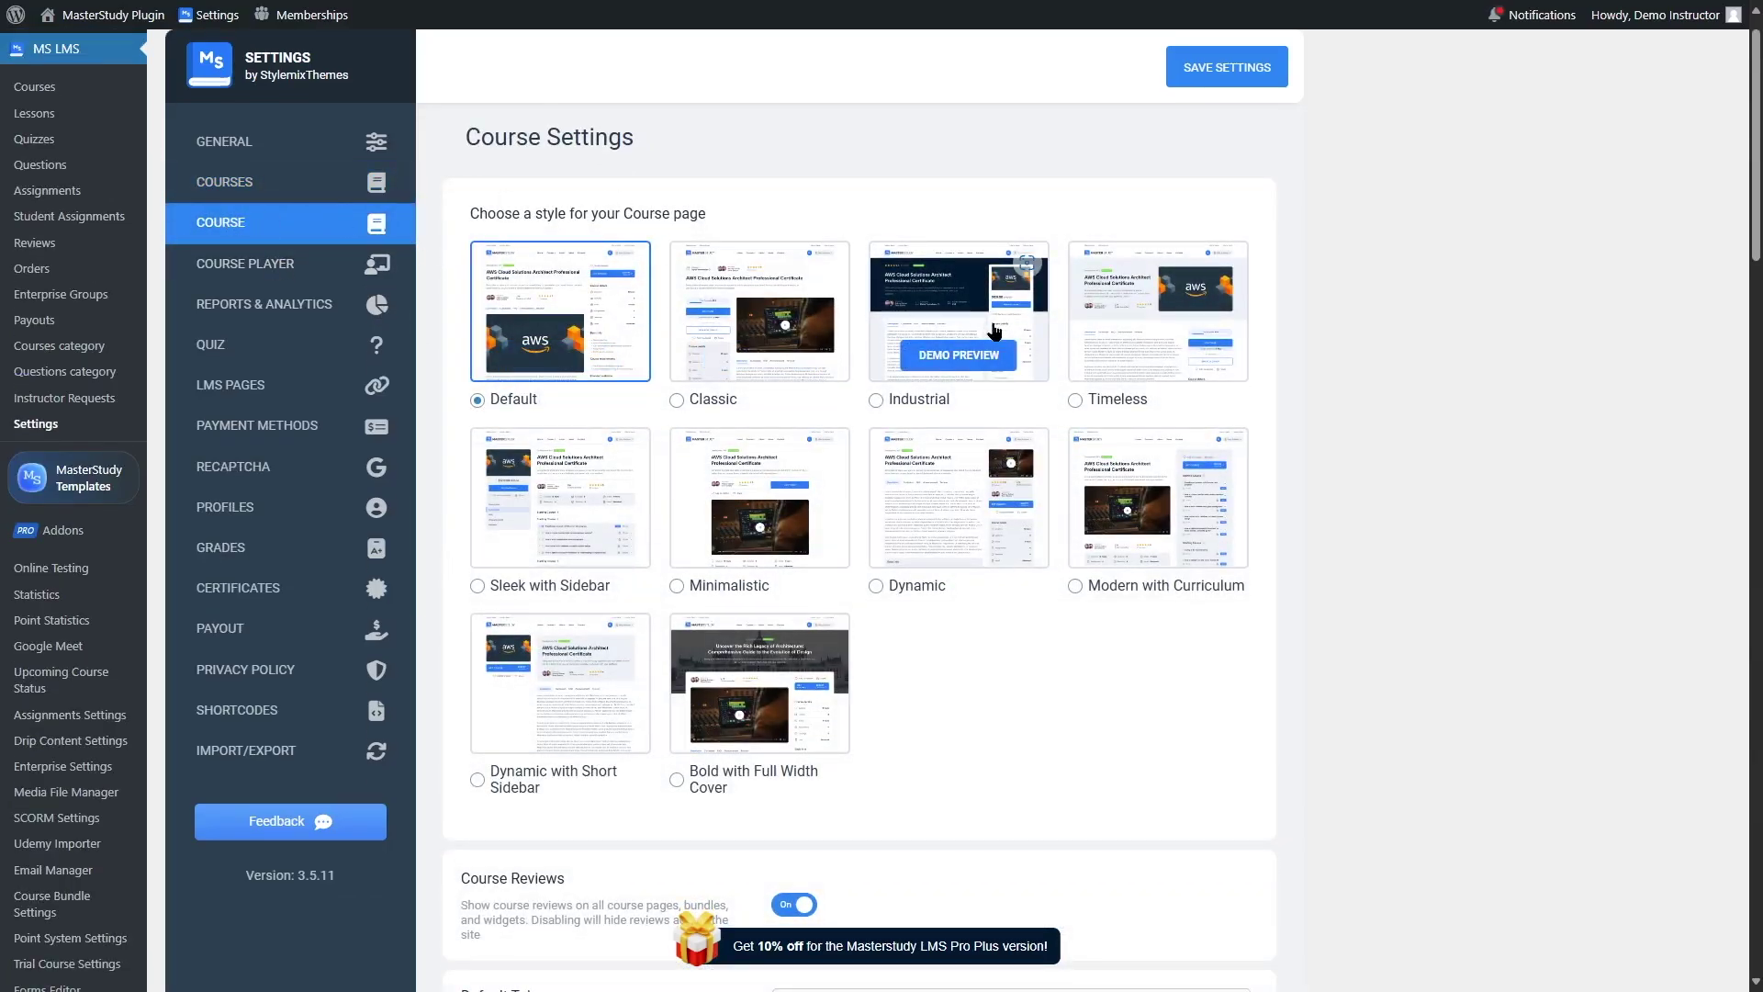
scroll(993, 331, "down", 4)
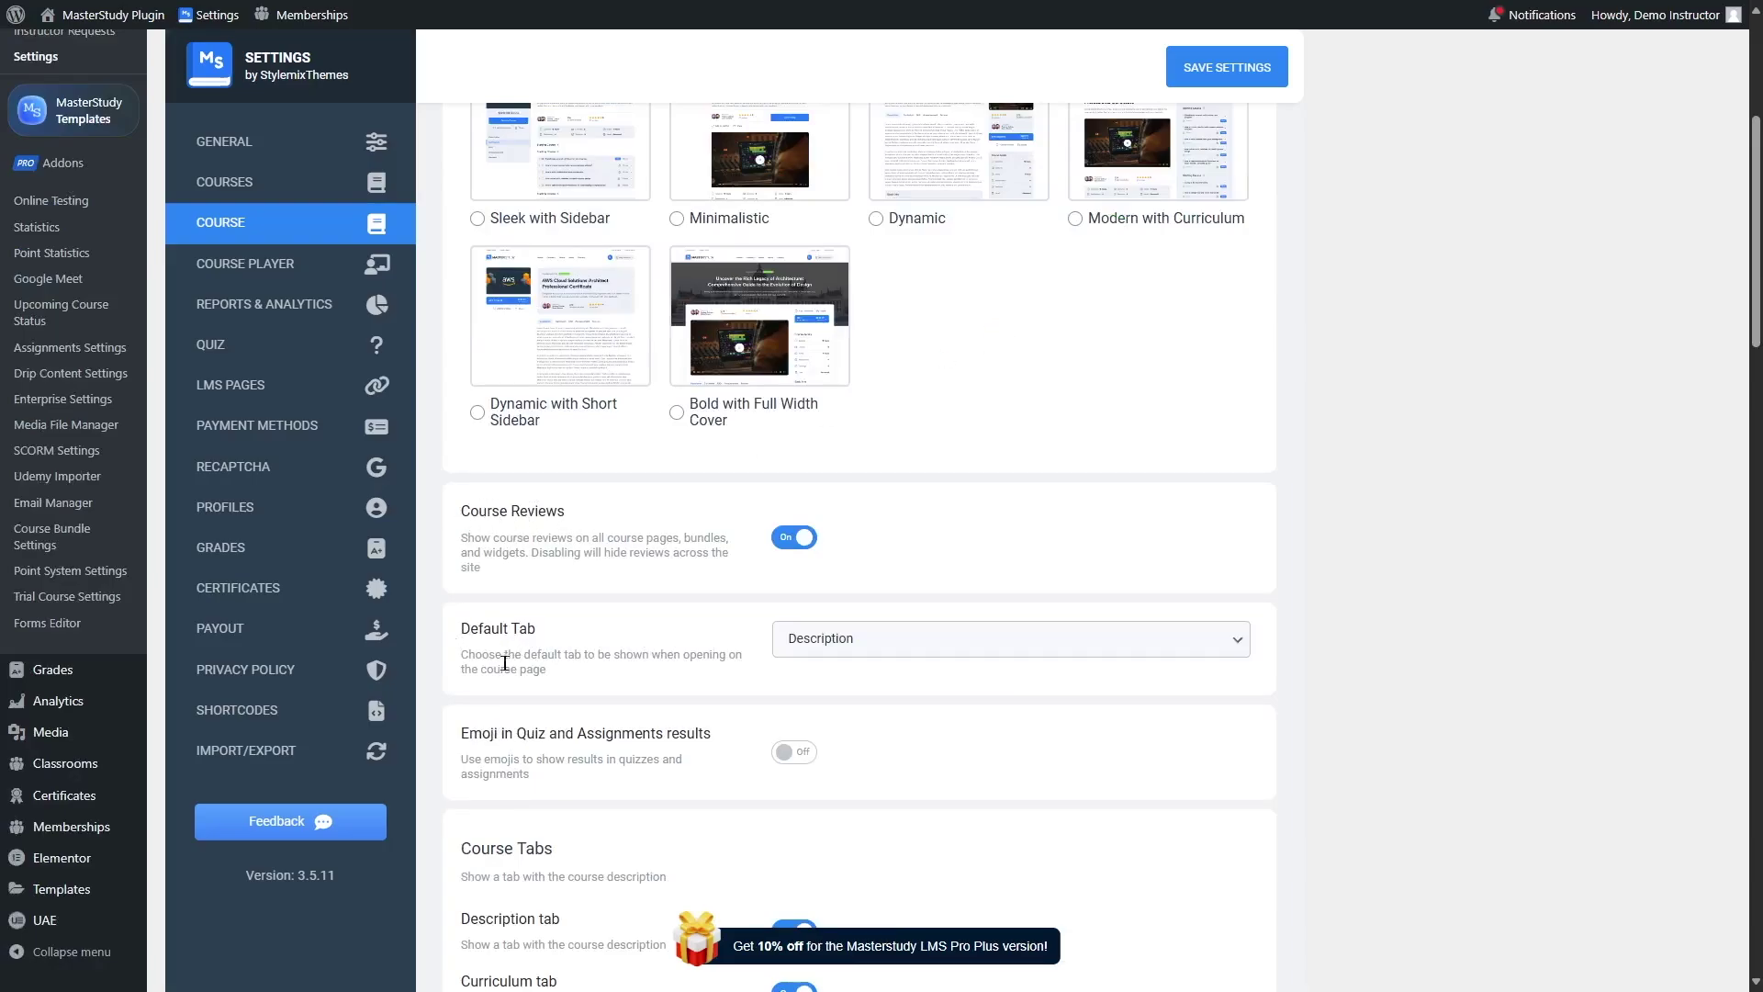
scroll(674, 742, "down", 16)
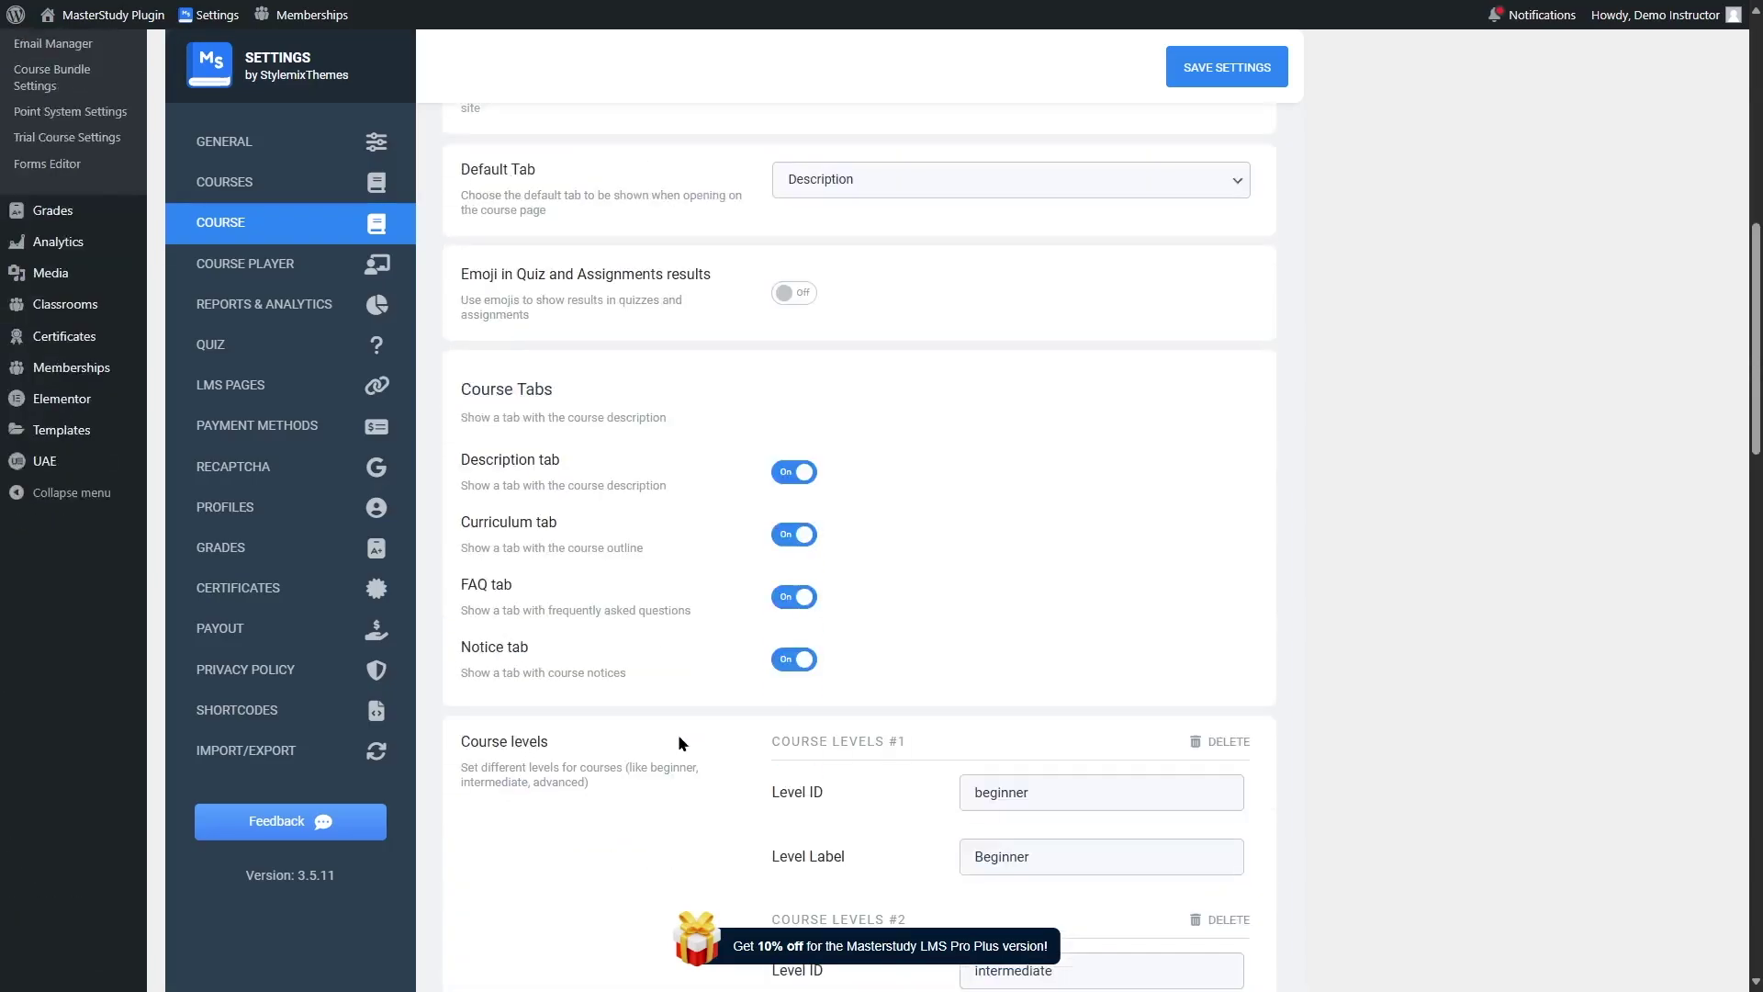
scroll(676, 721, "down", 6)
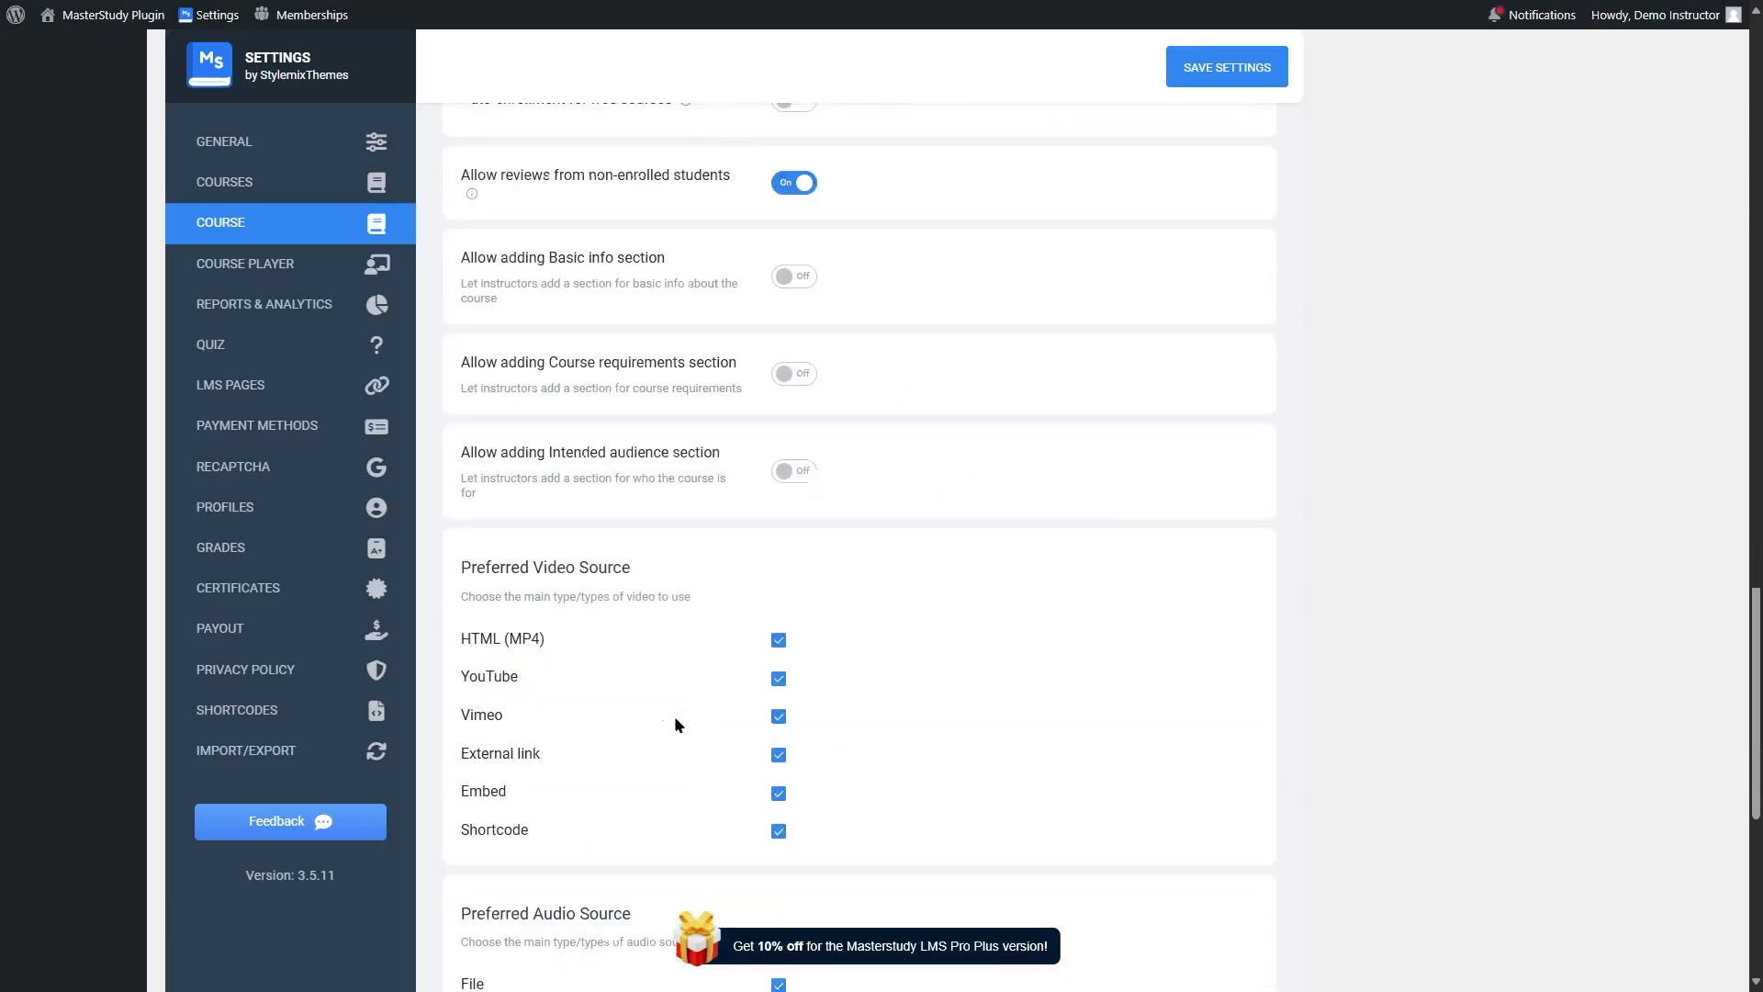
scroll(676, 721, "down", 6)
Check the Default Theme choices in the Course Player settings, keep Light, and view the Reports & Analytics settings
left_click(340, 265)
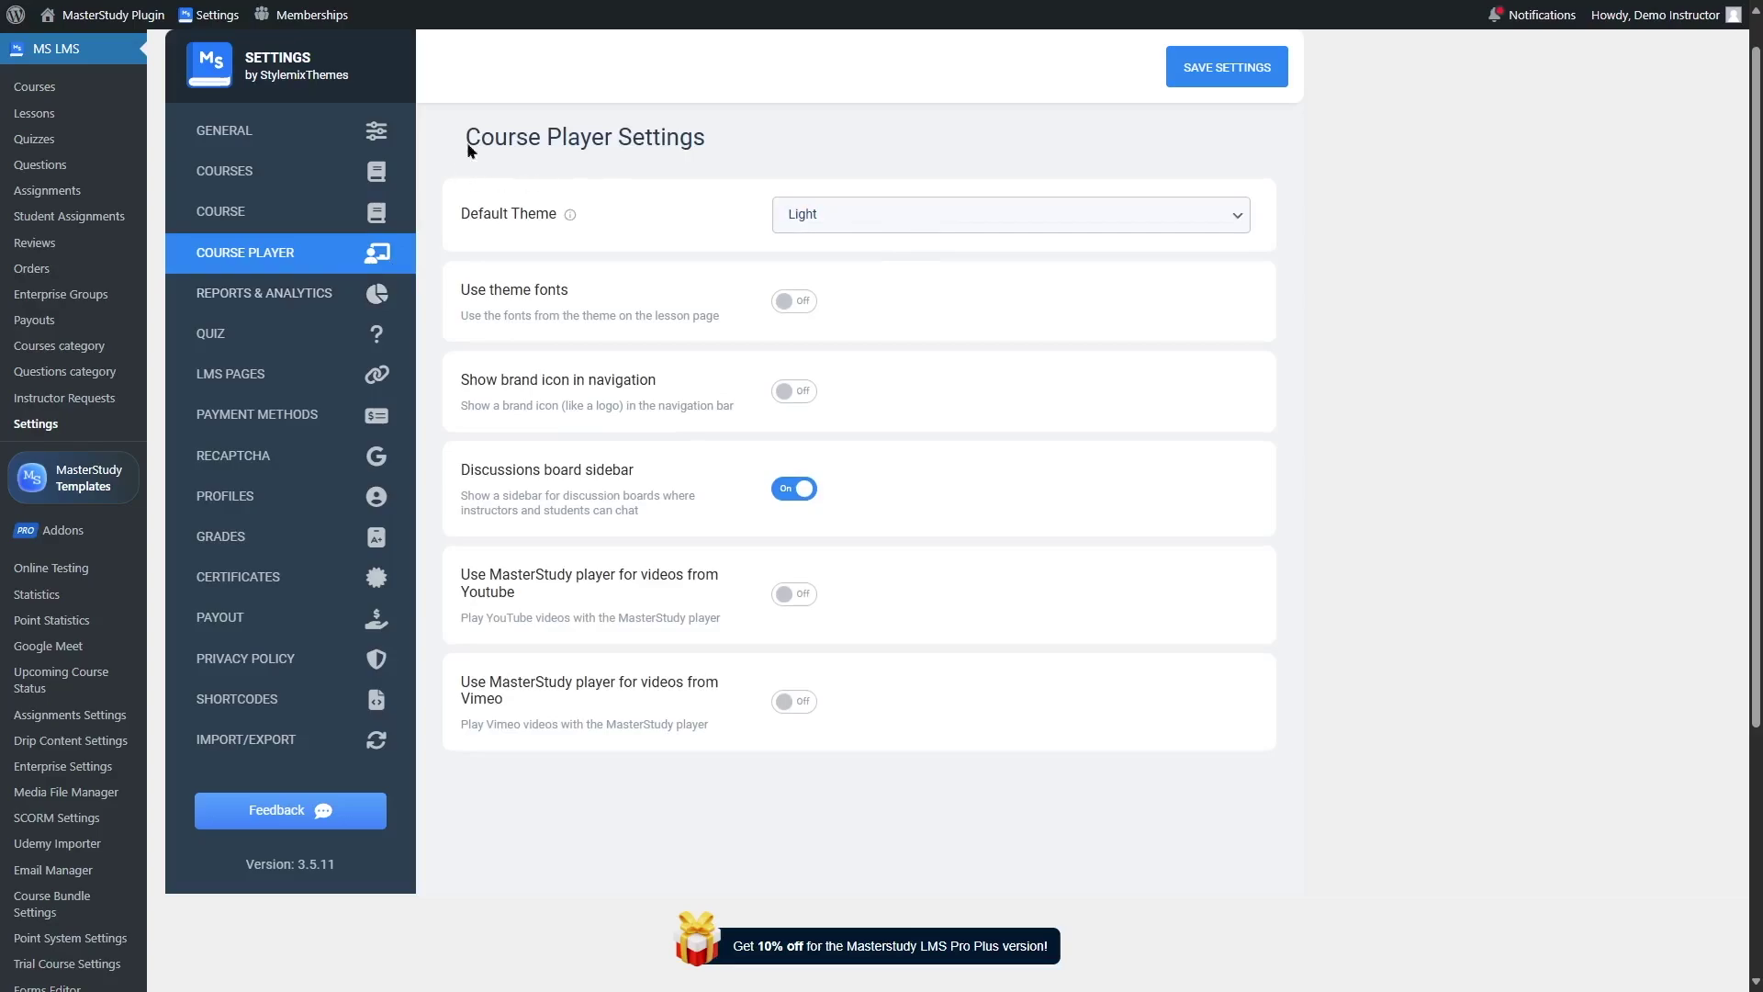
left_click(920, 218)
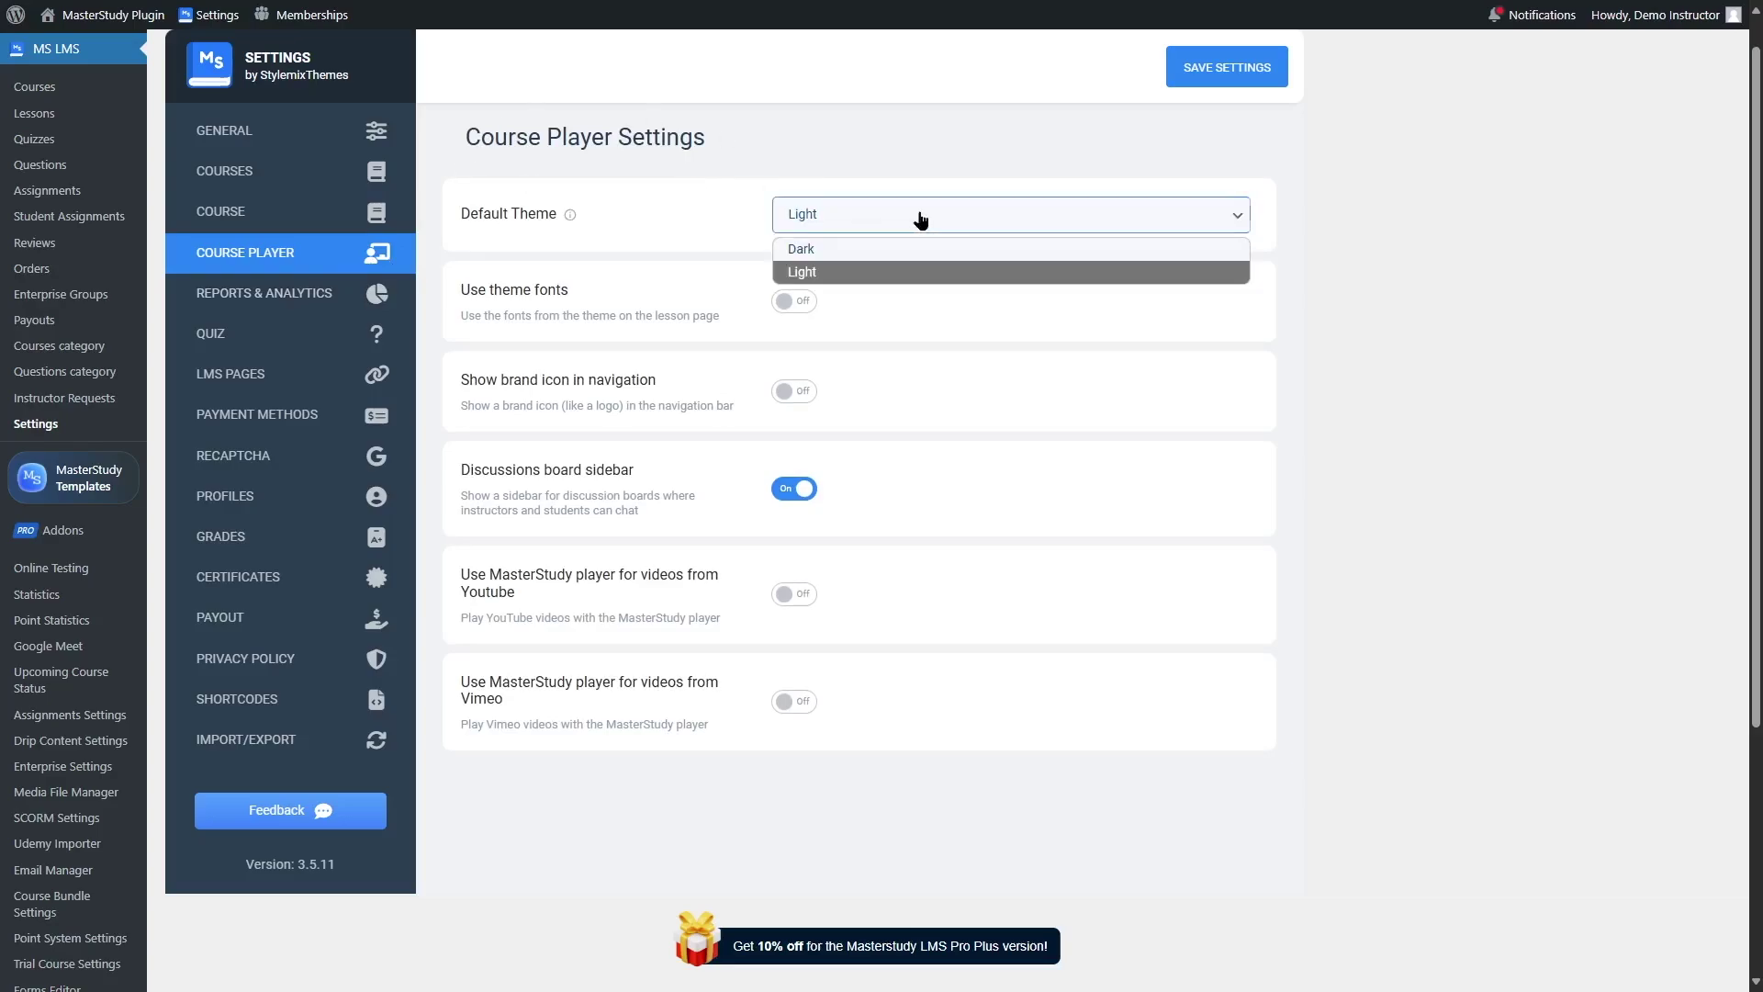
left_click(820, 275)
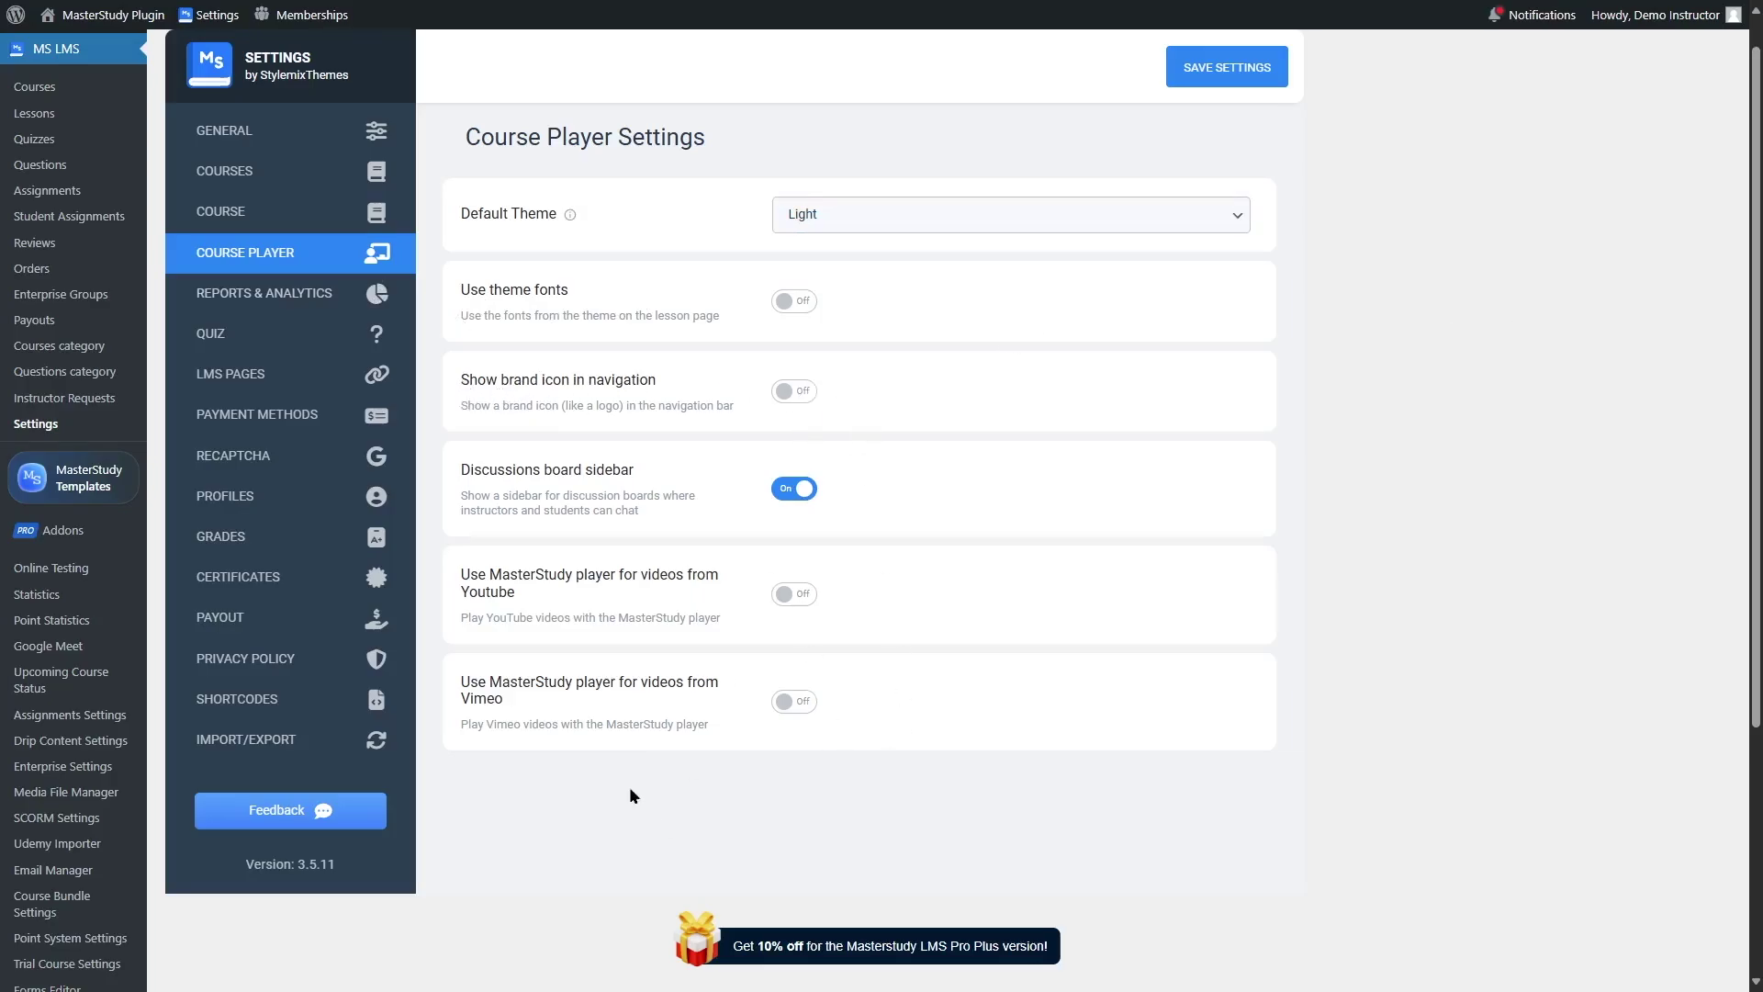
left_click(264, 293)
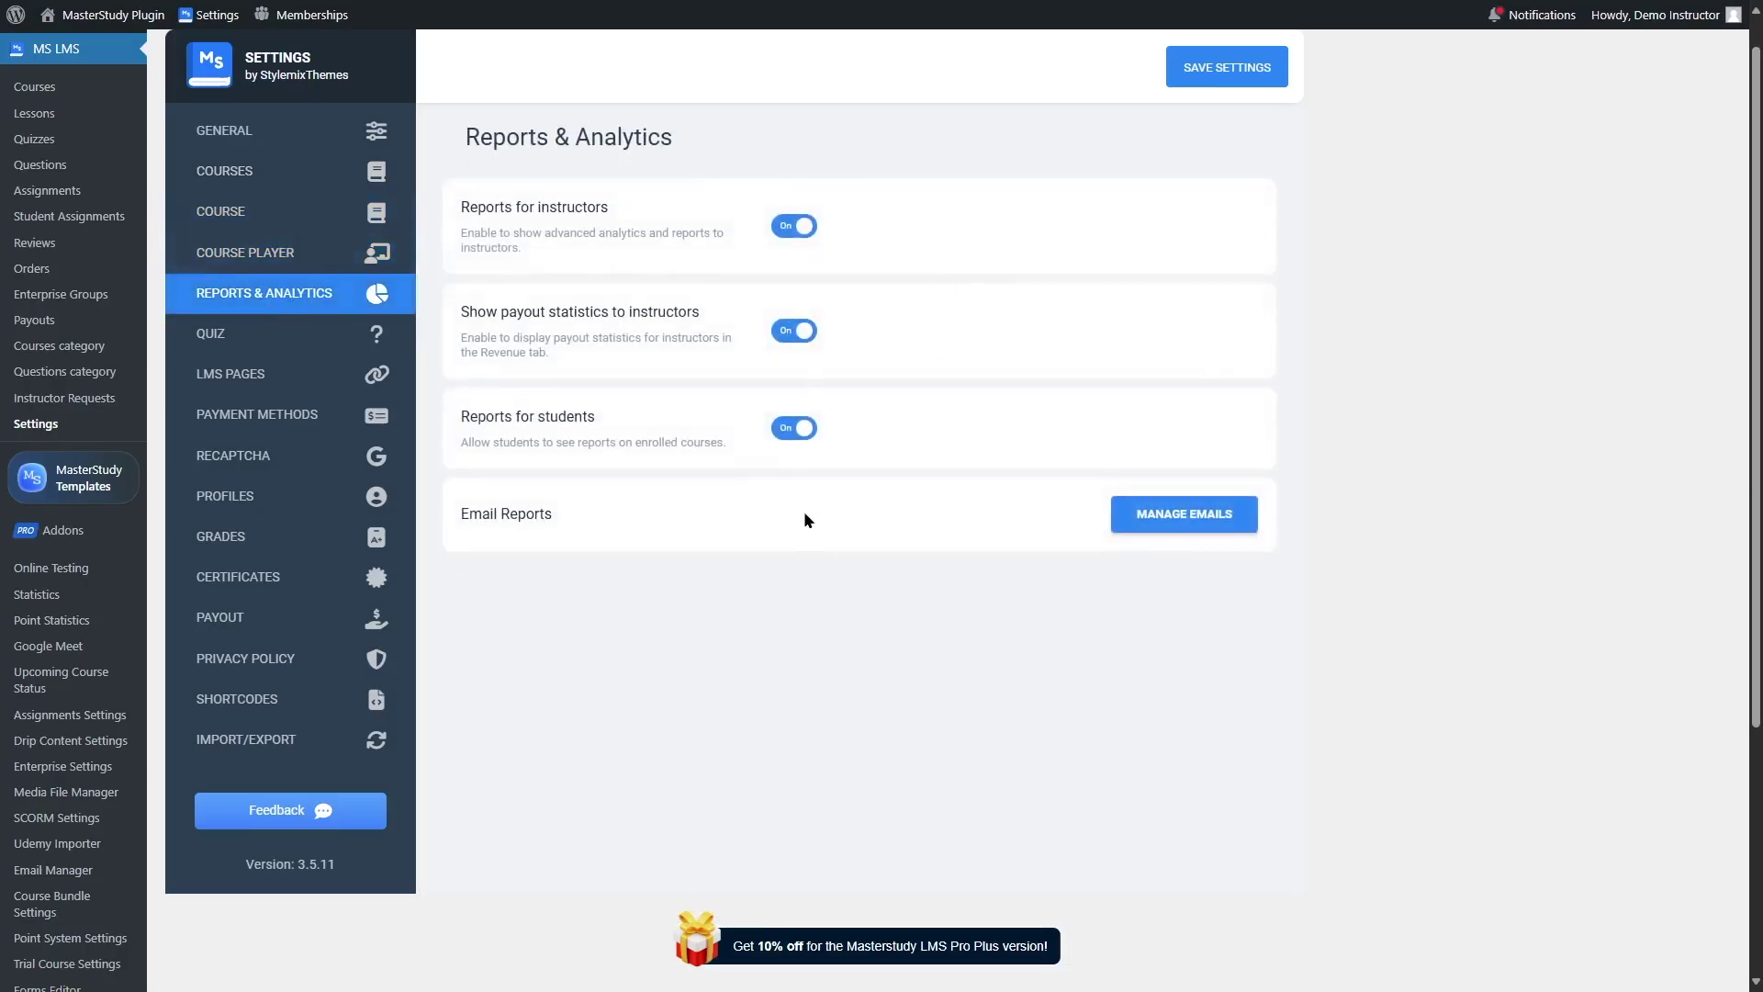
Open the Analytics revenue report and examine its summary figures, charts and course revenue table
scroll(64, 688, "down", 4)
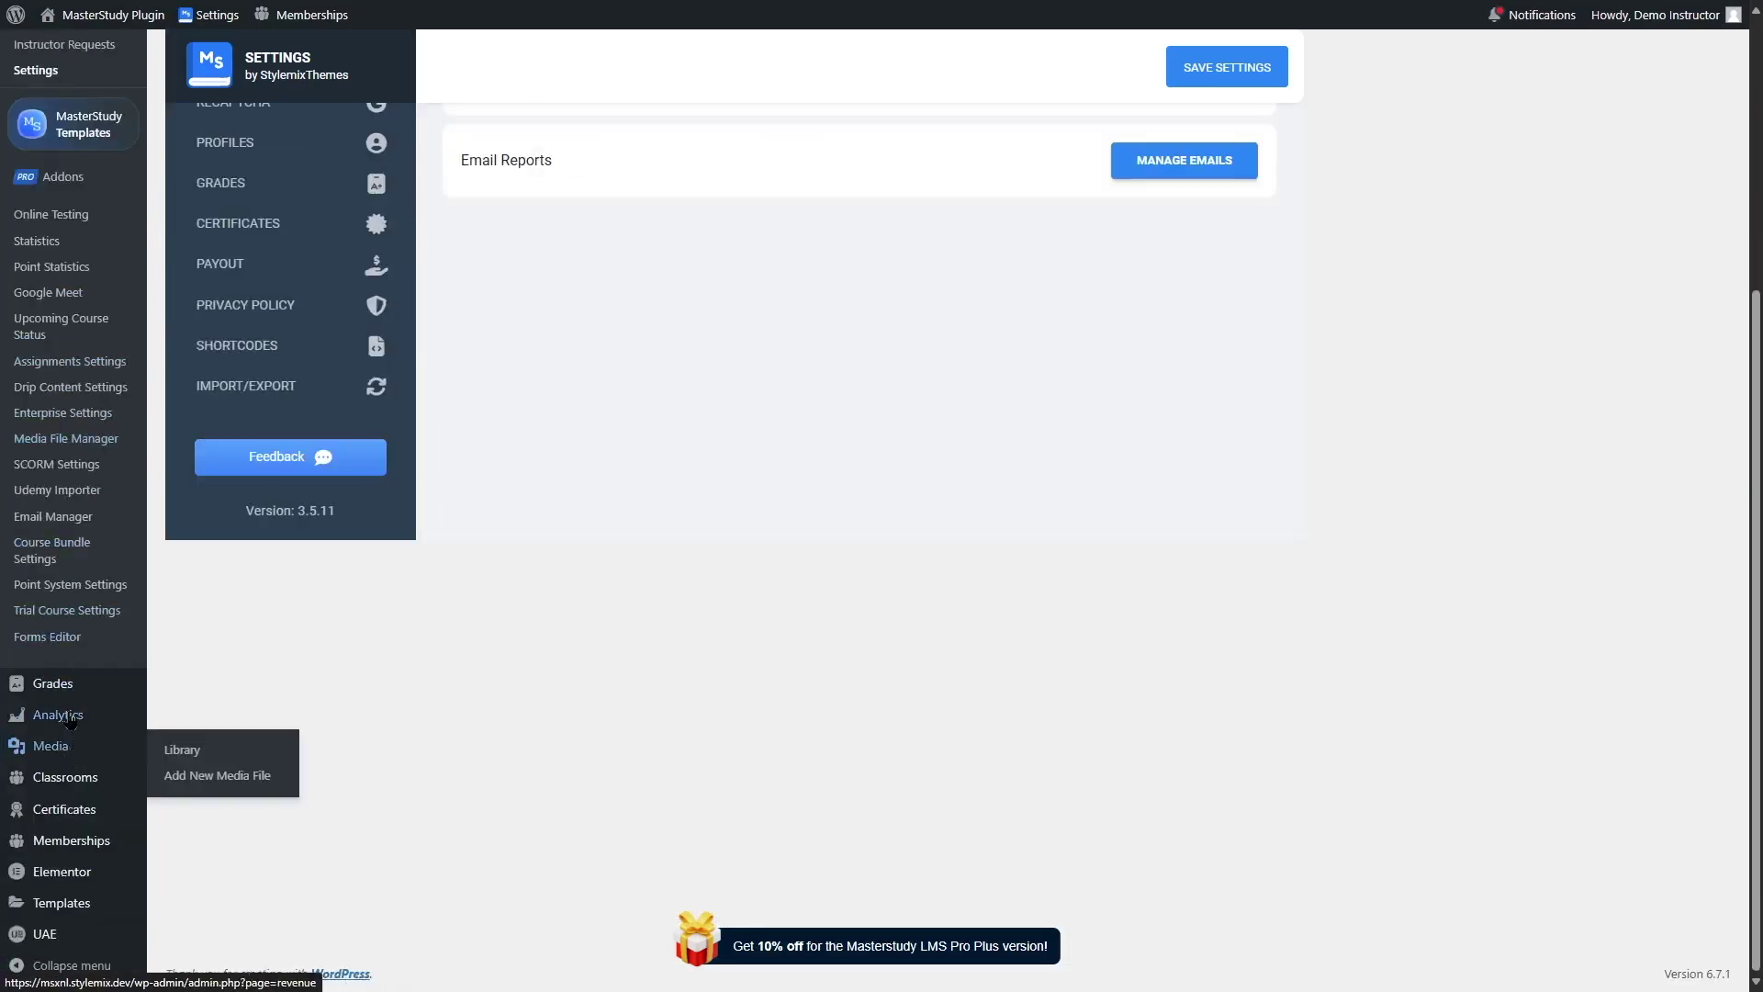
mouse_move(69, 746)
left_click(186, 718)
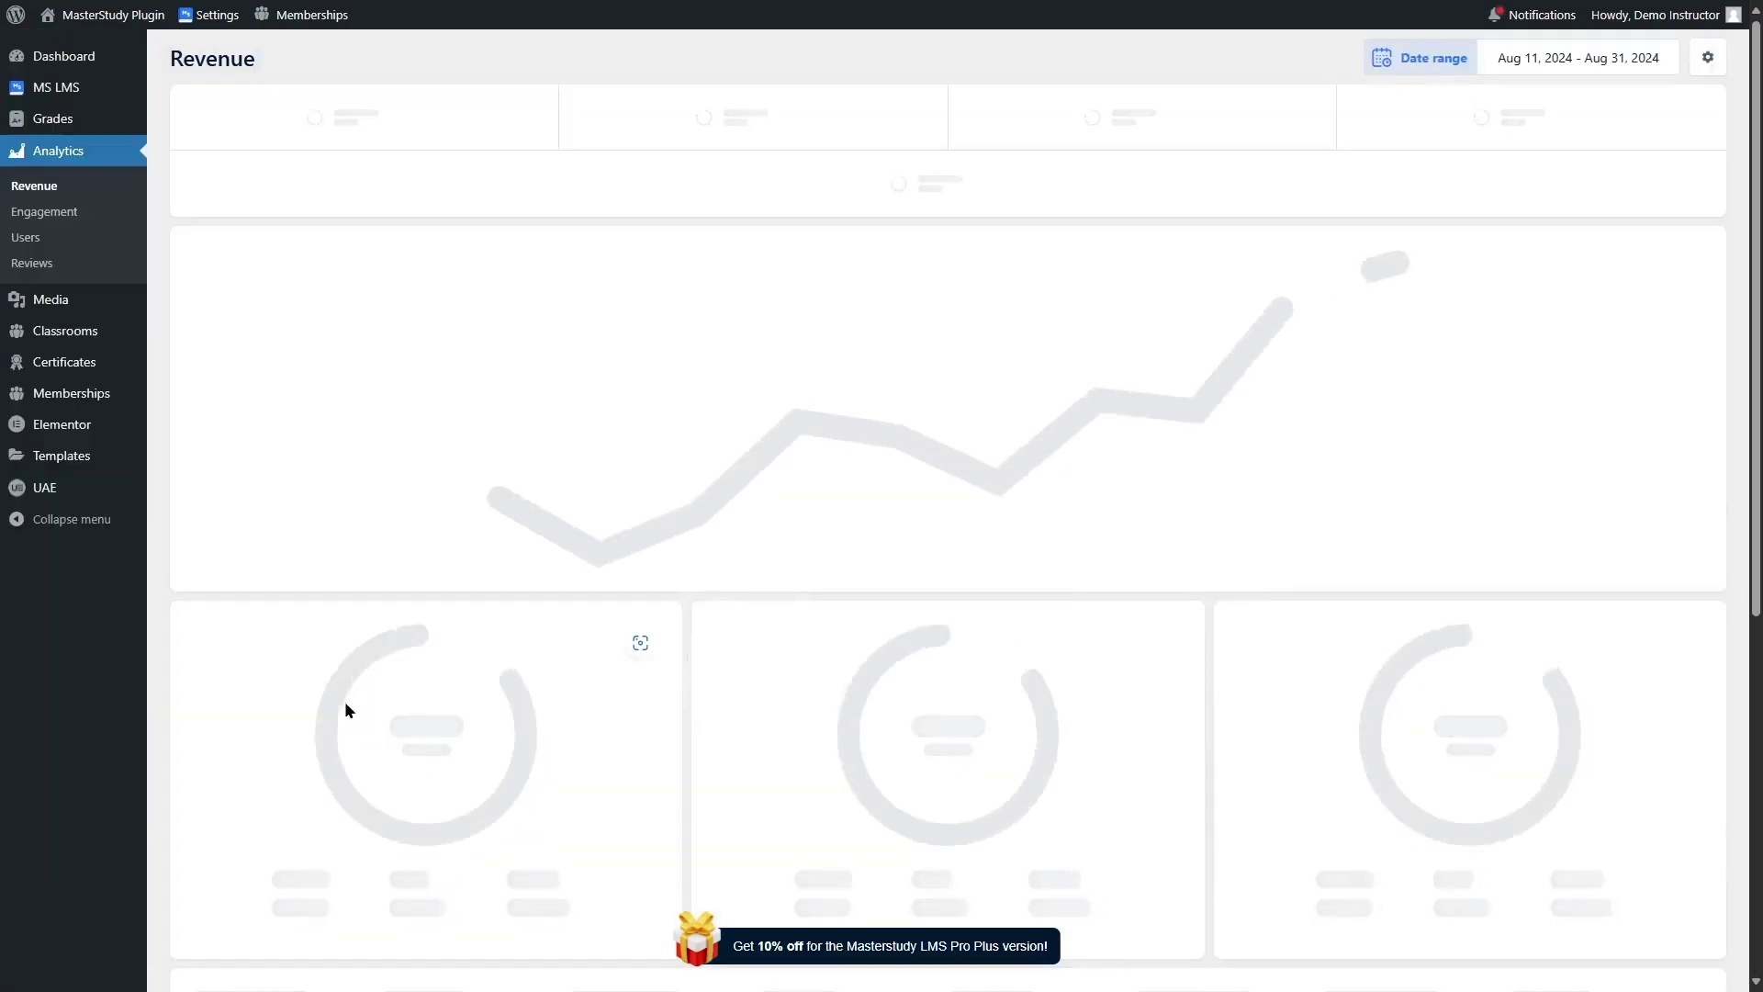
mouse_move(393, 679)
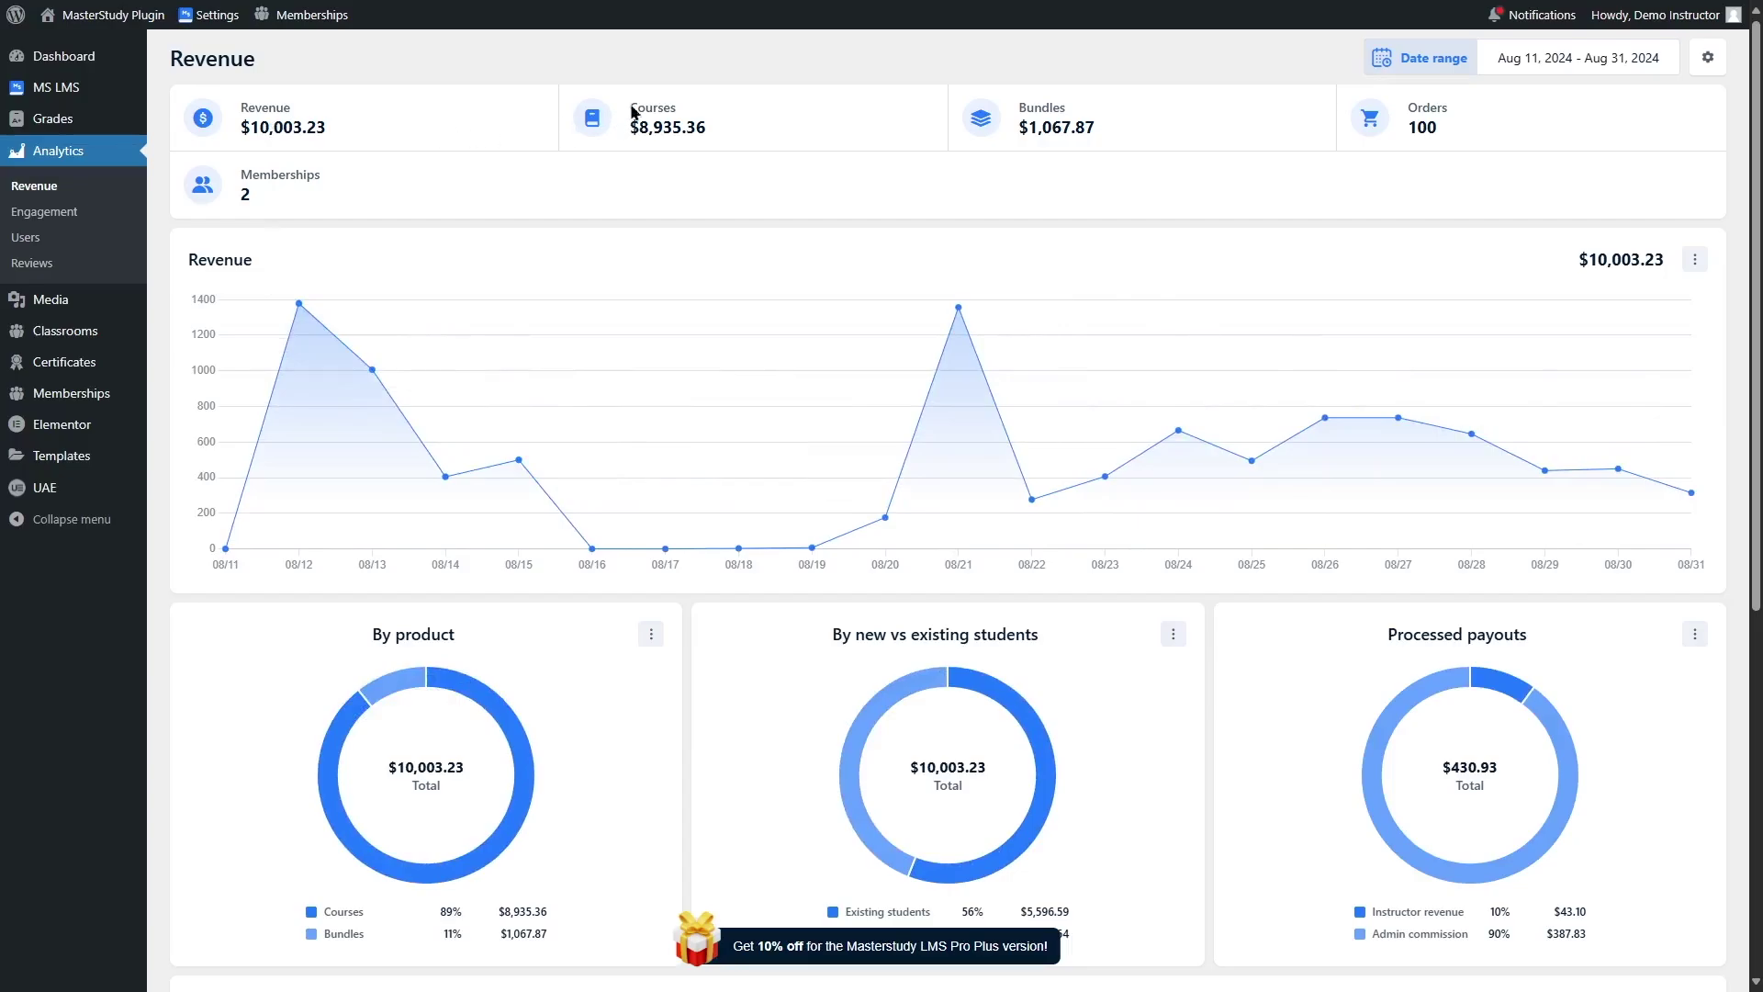
scroll(984, 405, "down", 5)
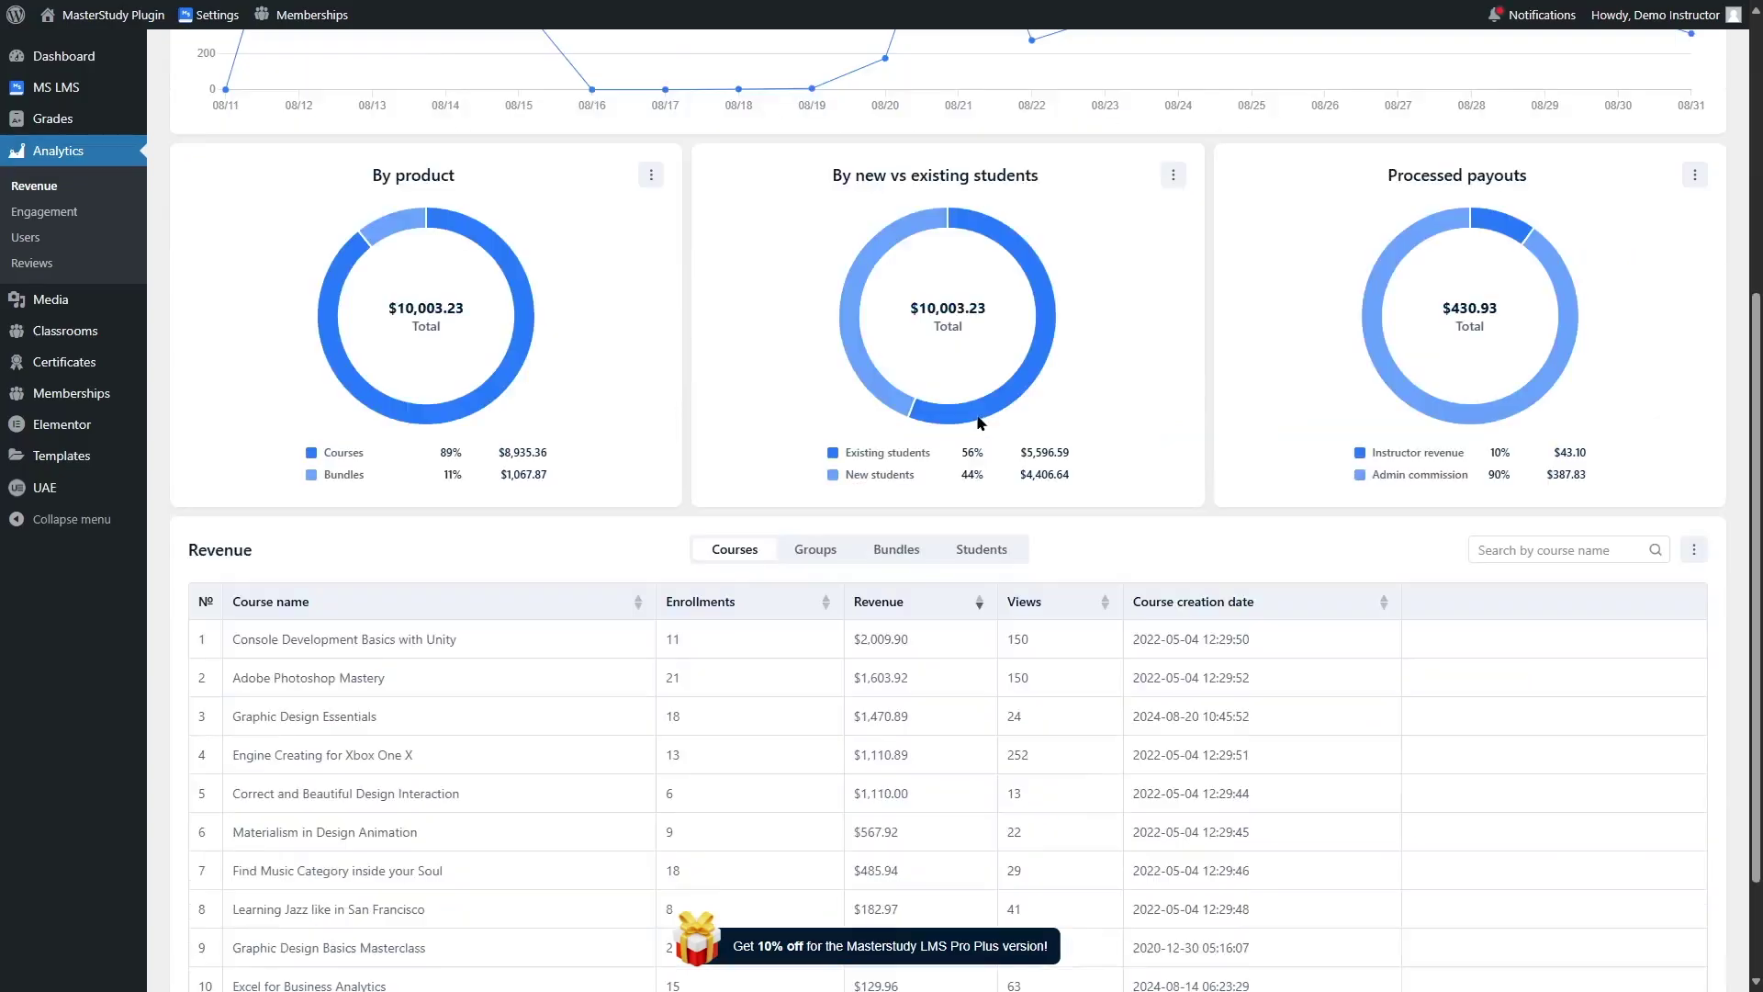
scroll(976, 417, "up", 4)
scroll(826, 404, "down", 4)
scroll(439, 325, "up", 5)
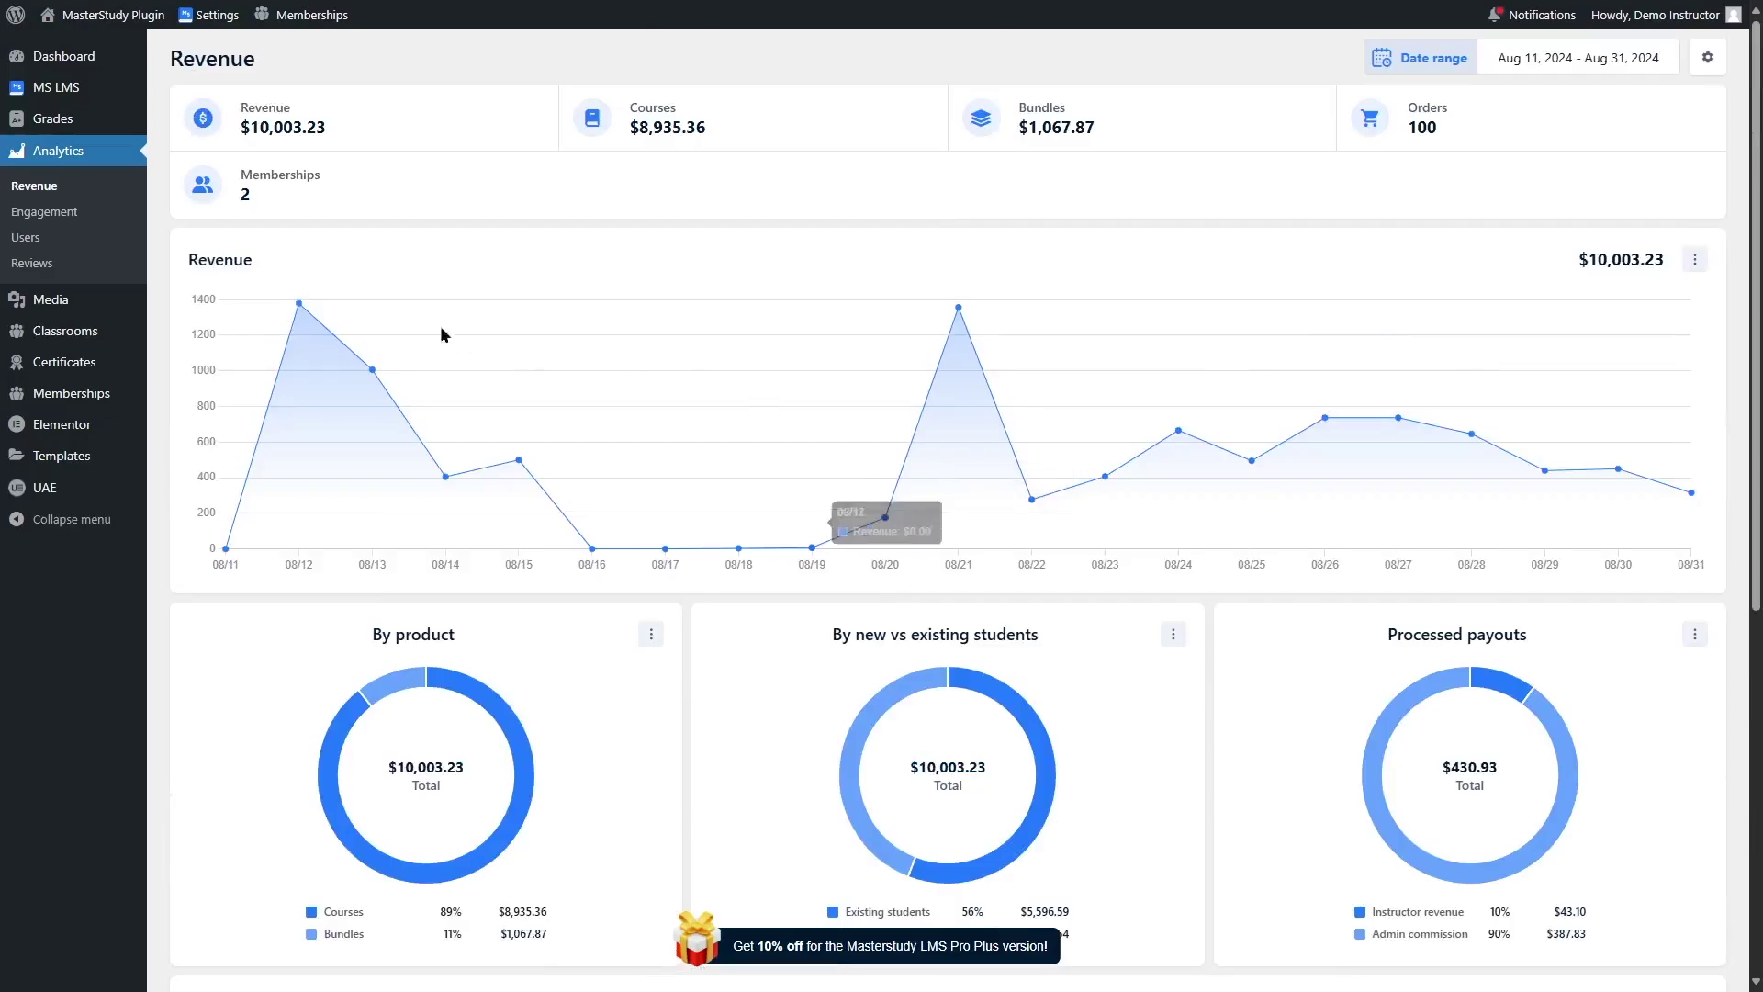
scroll(653, 572, "down", 4)
scroll(390, 516, "down", 3)
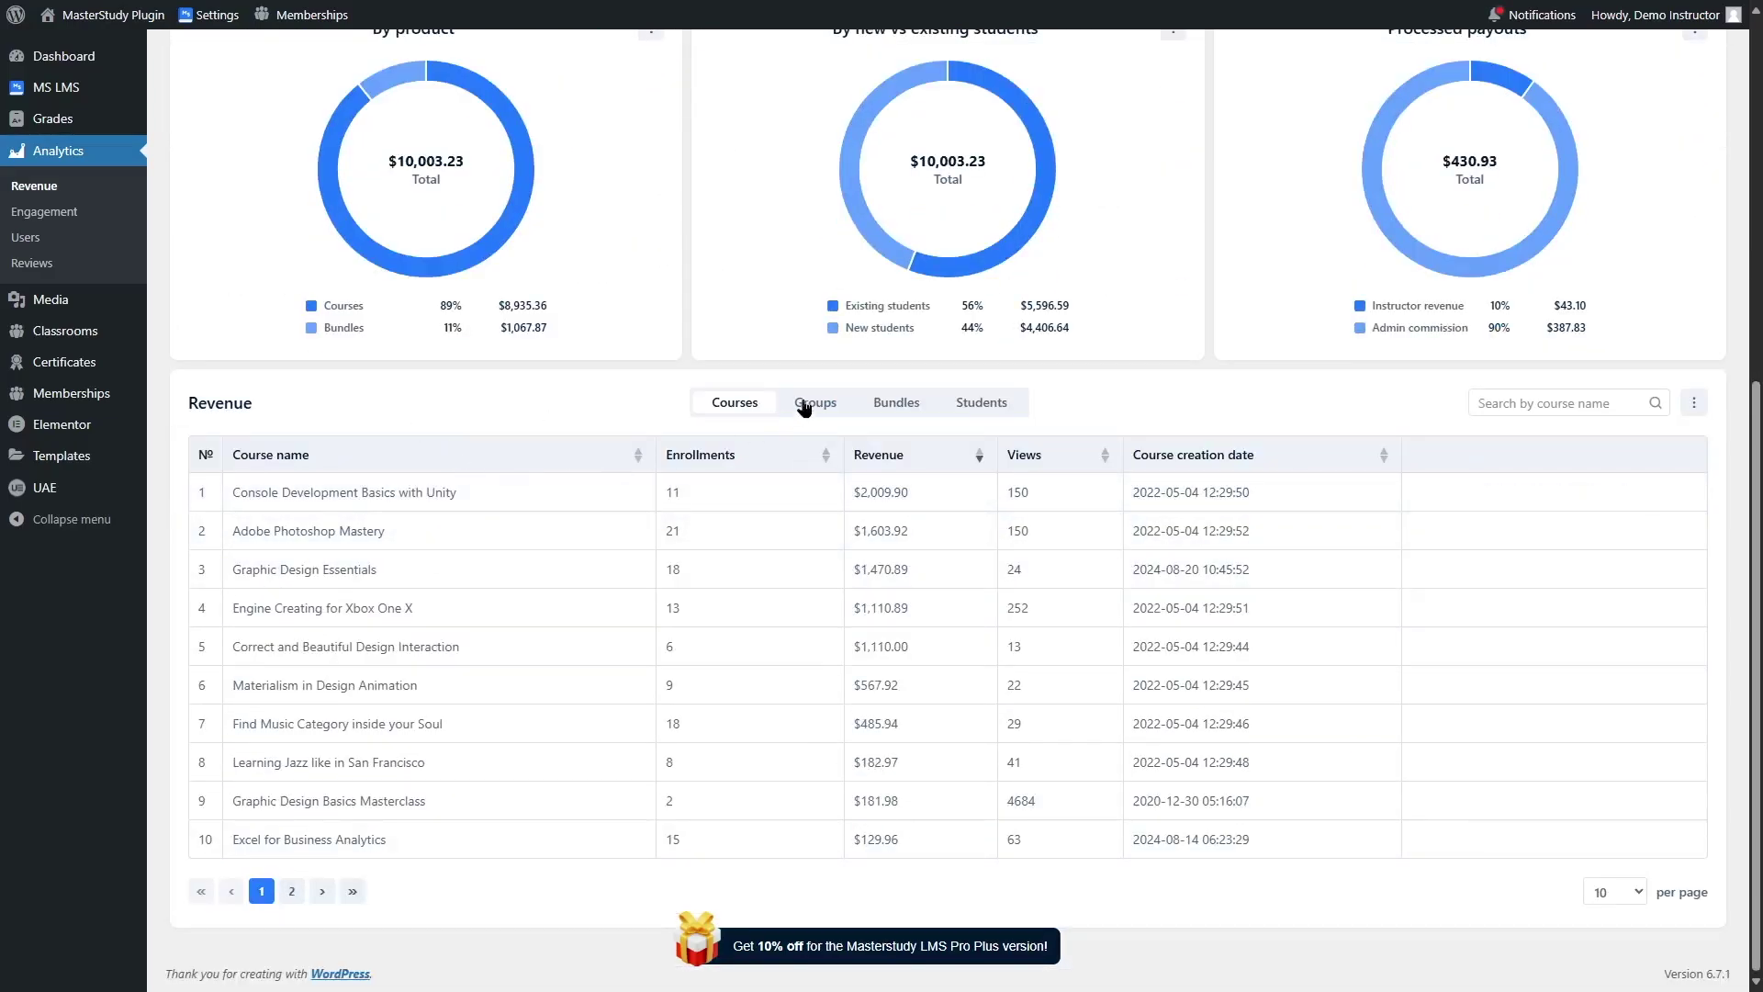
Show the revenue table by Groups, switch it back to Courses and return to the report's summary
left_click(830, 410)
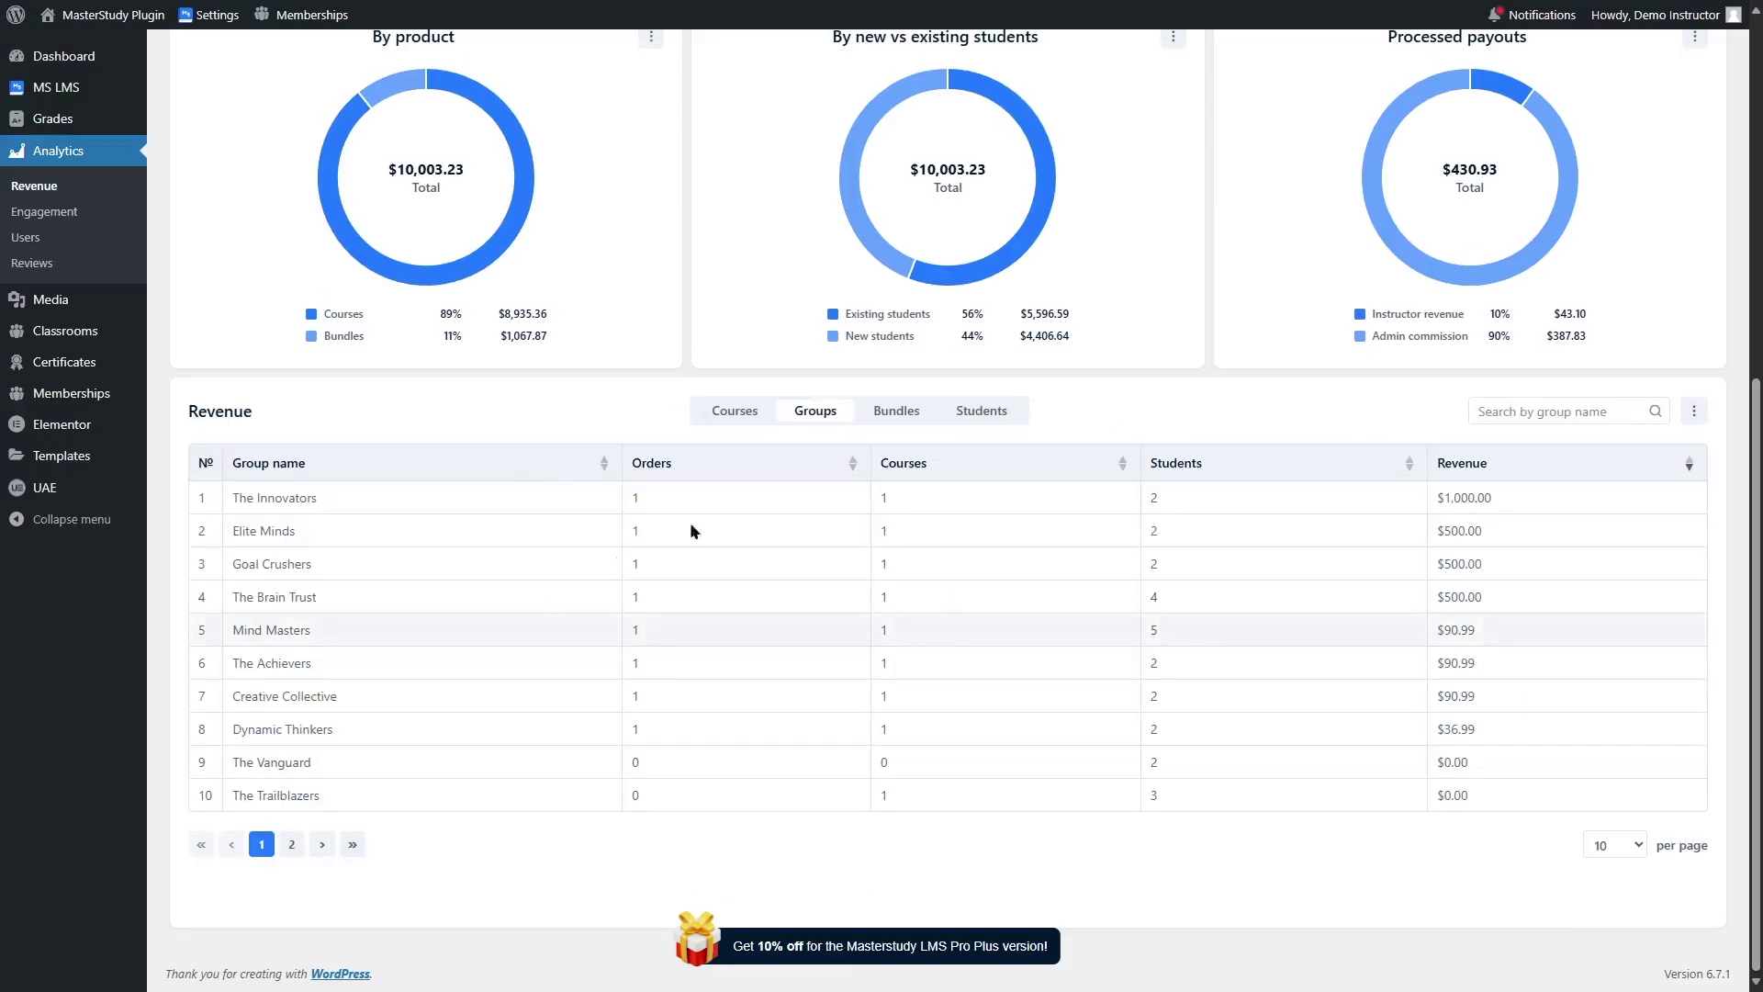
left_click(736, 410)
scroll(481, 538, "up", 7)
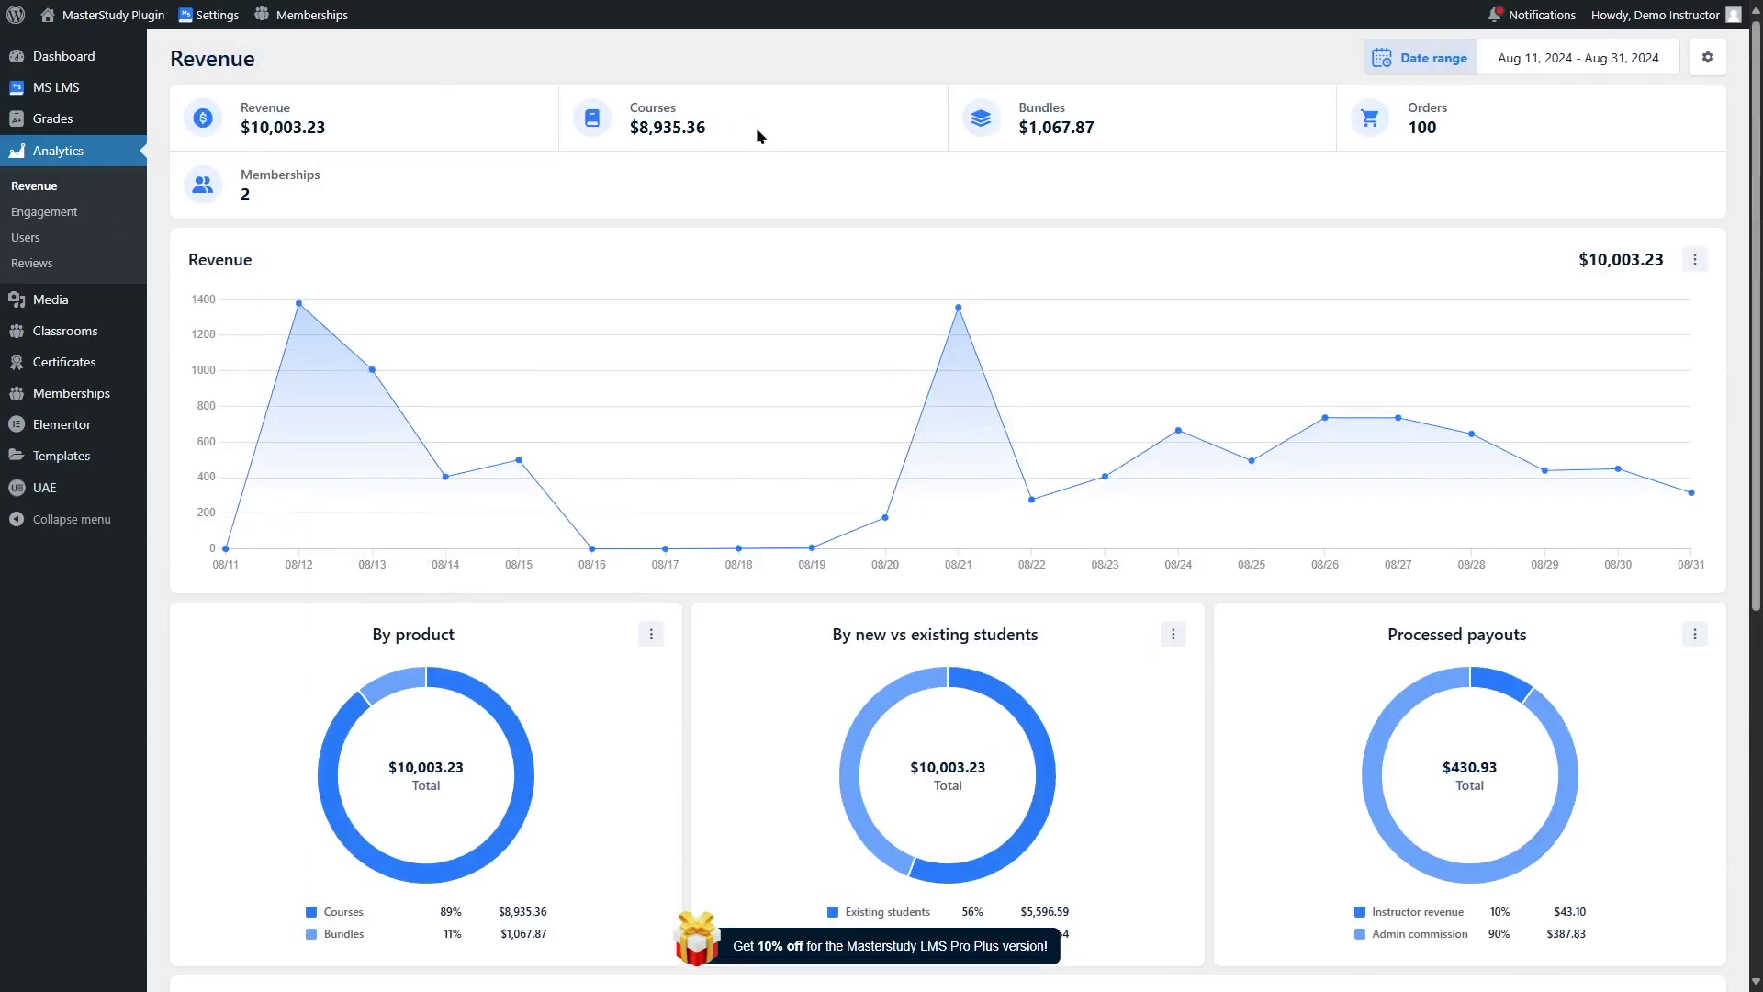
Open the Certificate Builder from the certificates list and look through its certificate templates and available elements
mouse_move(51, 372)
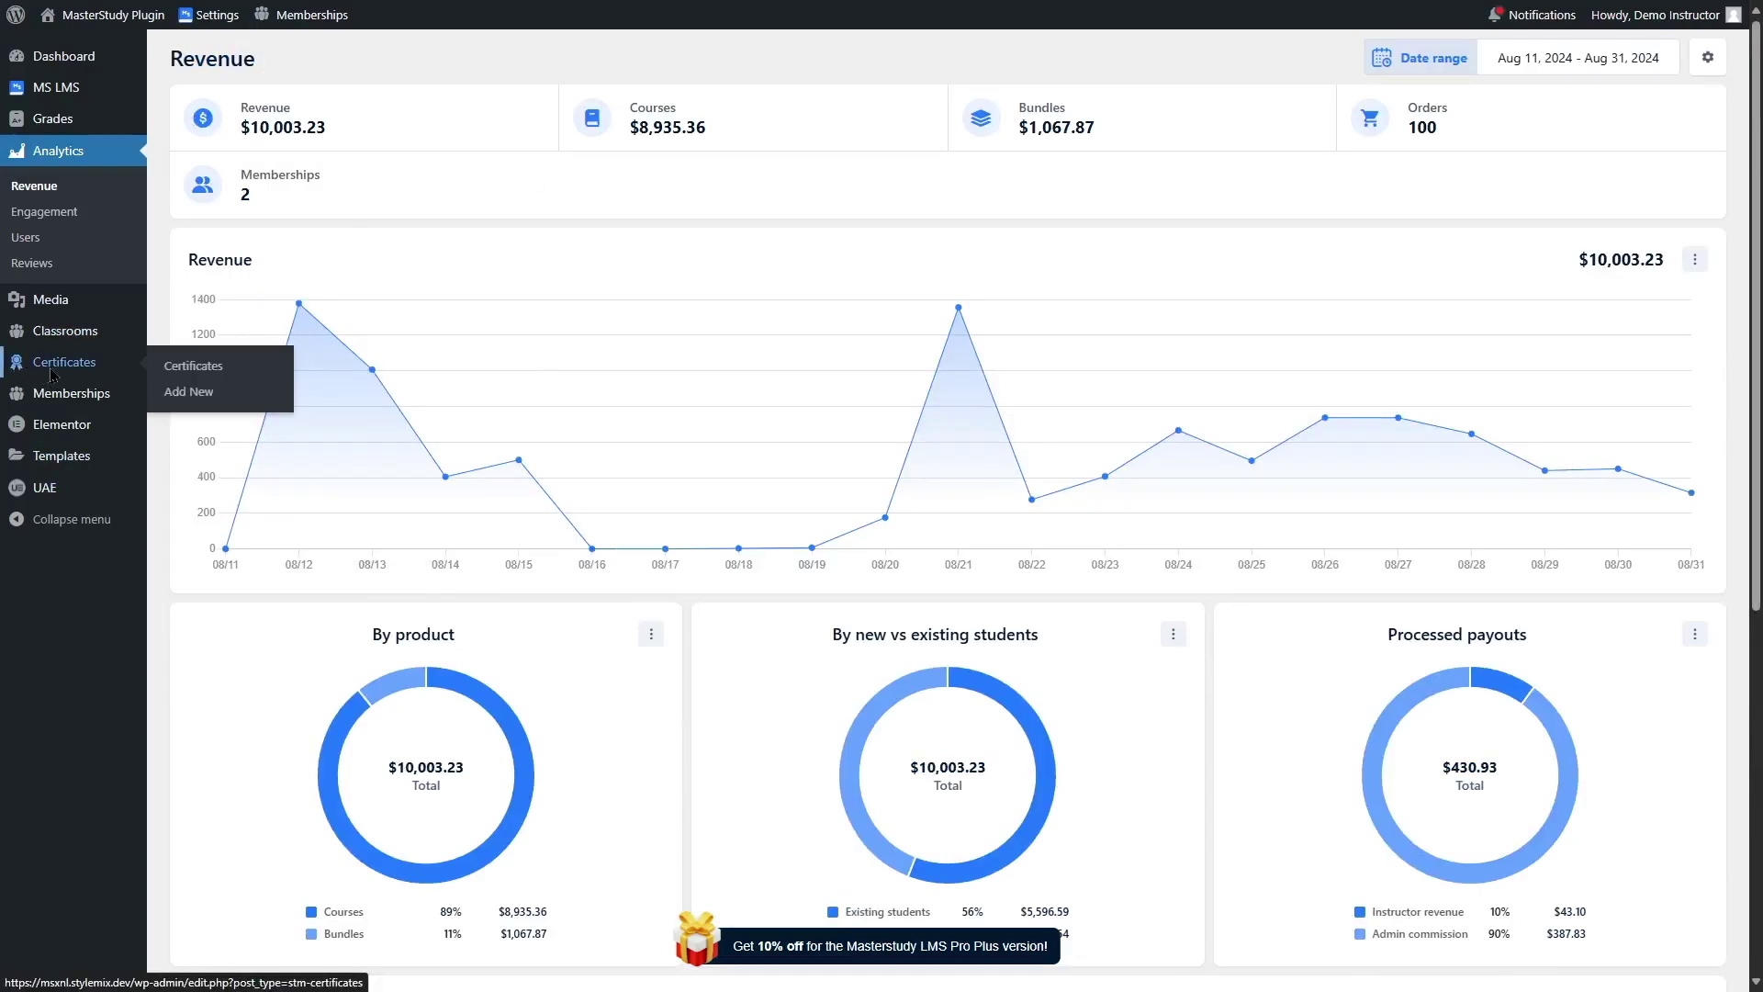
left_click(50, 368)
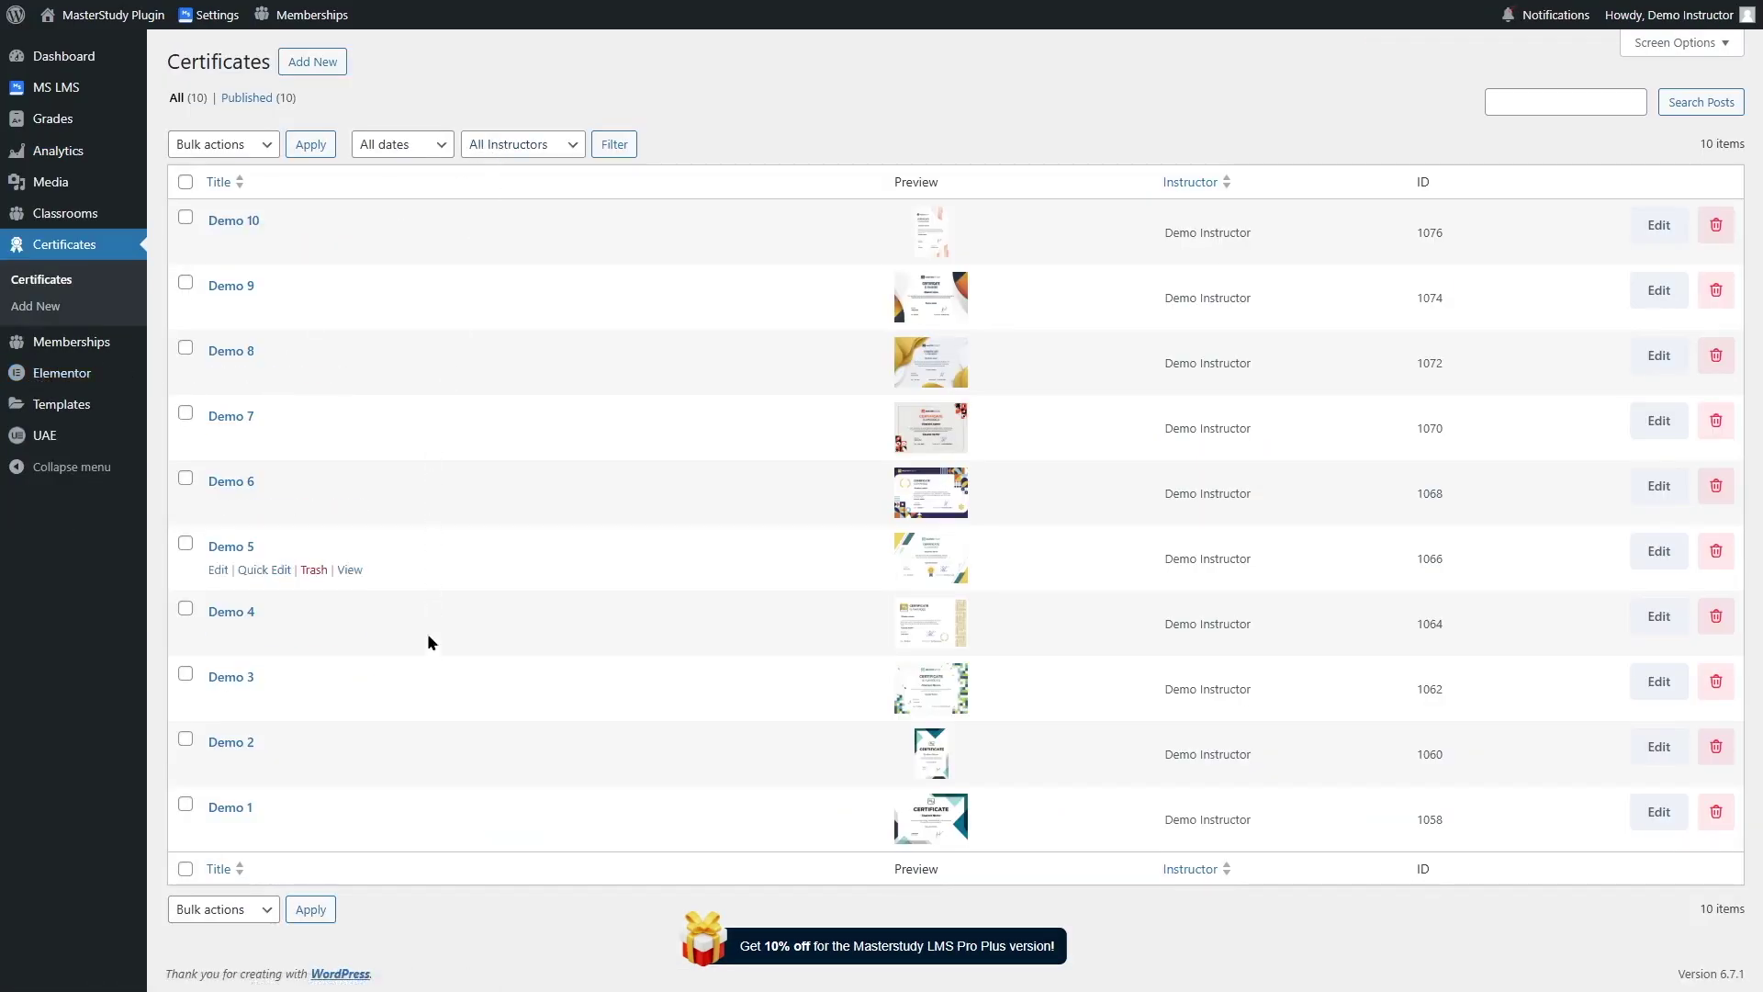
left_click(301, 64)
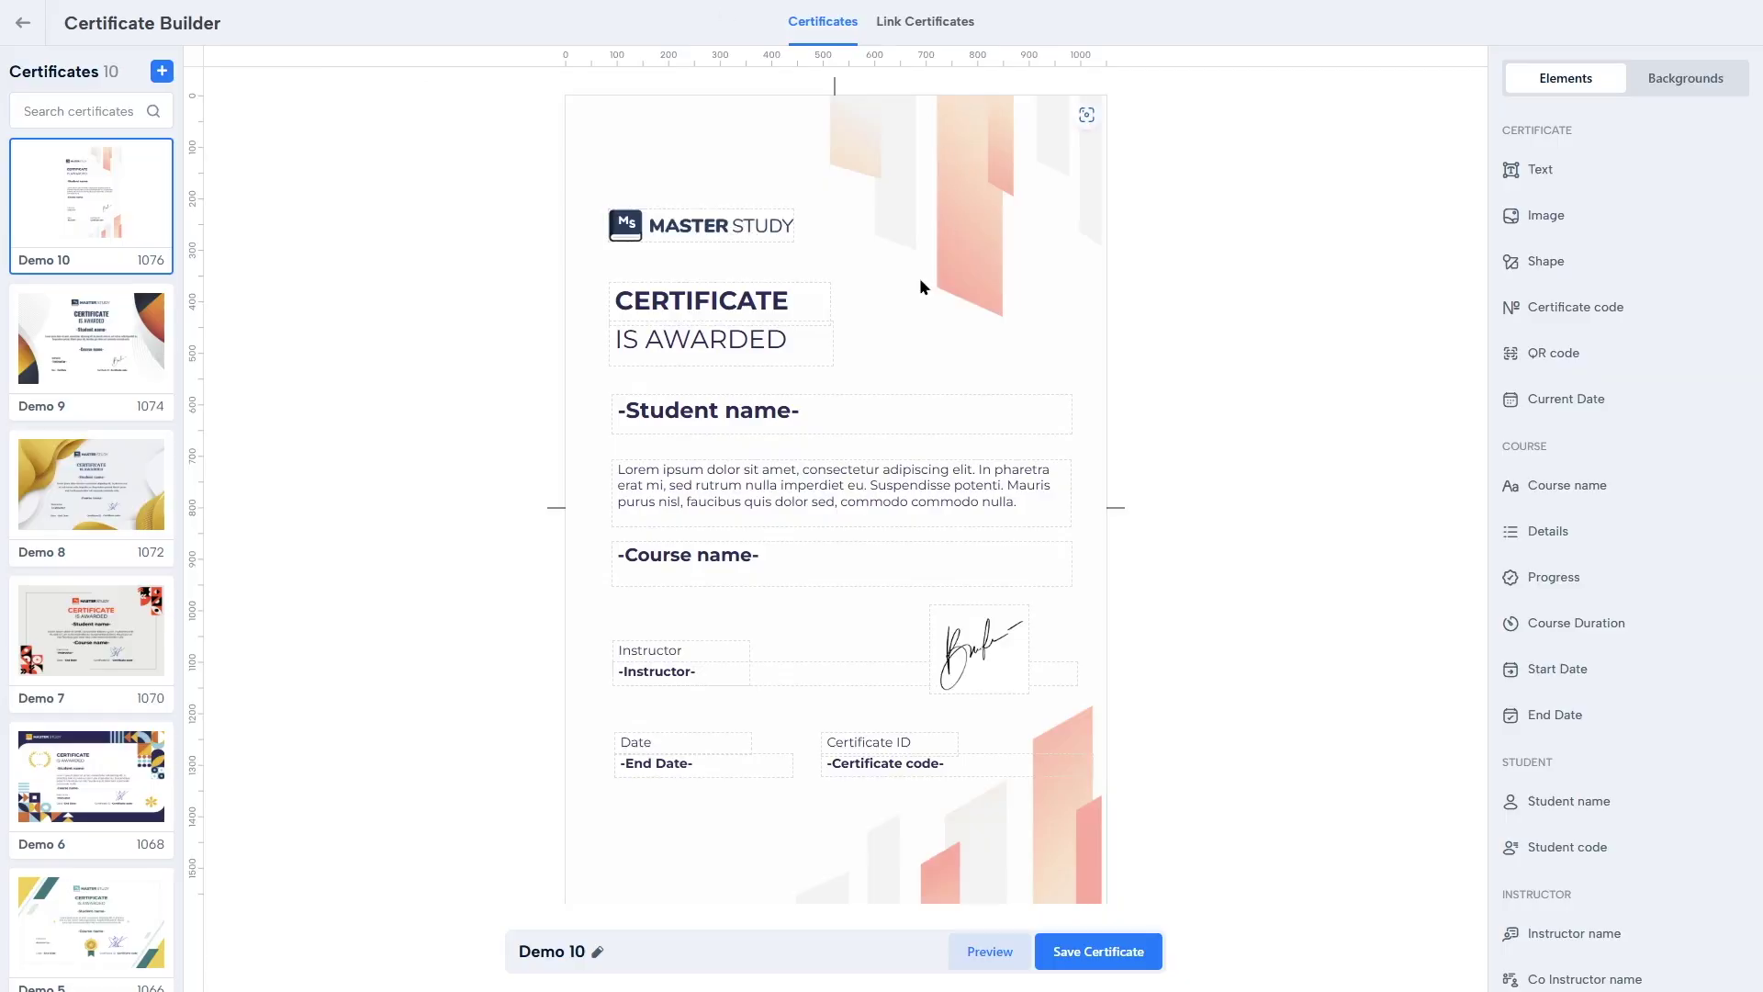
scroll(92, 578, "down", 5)
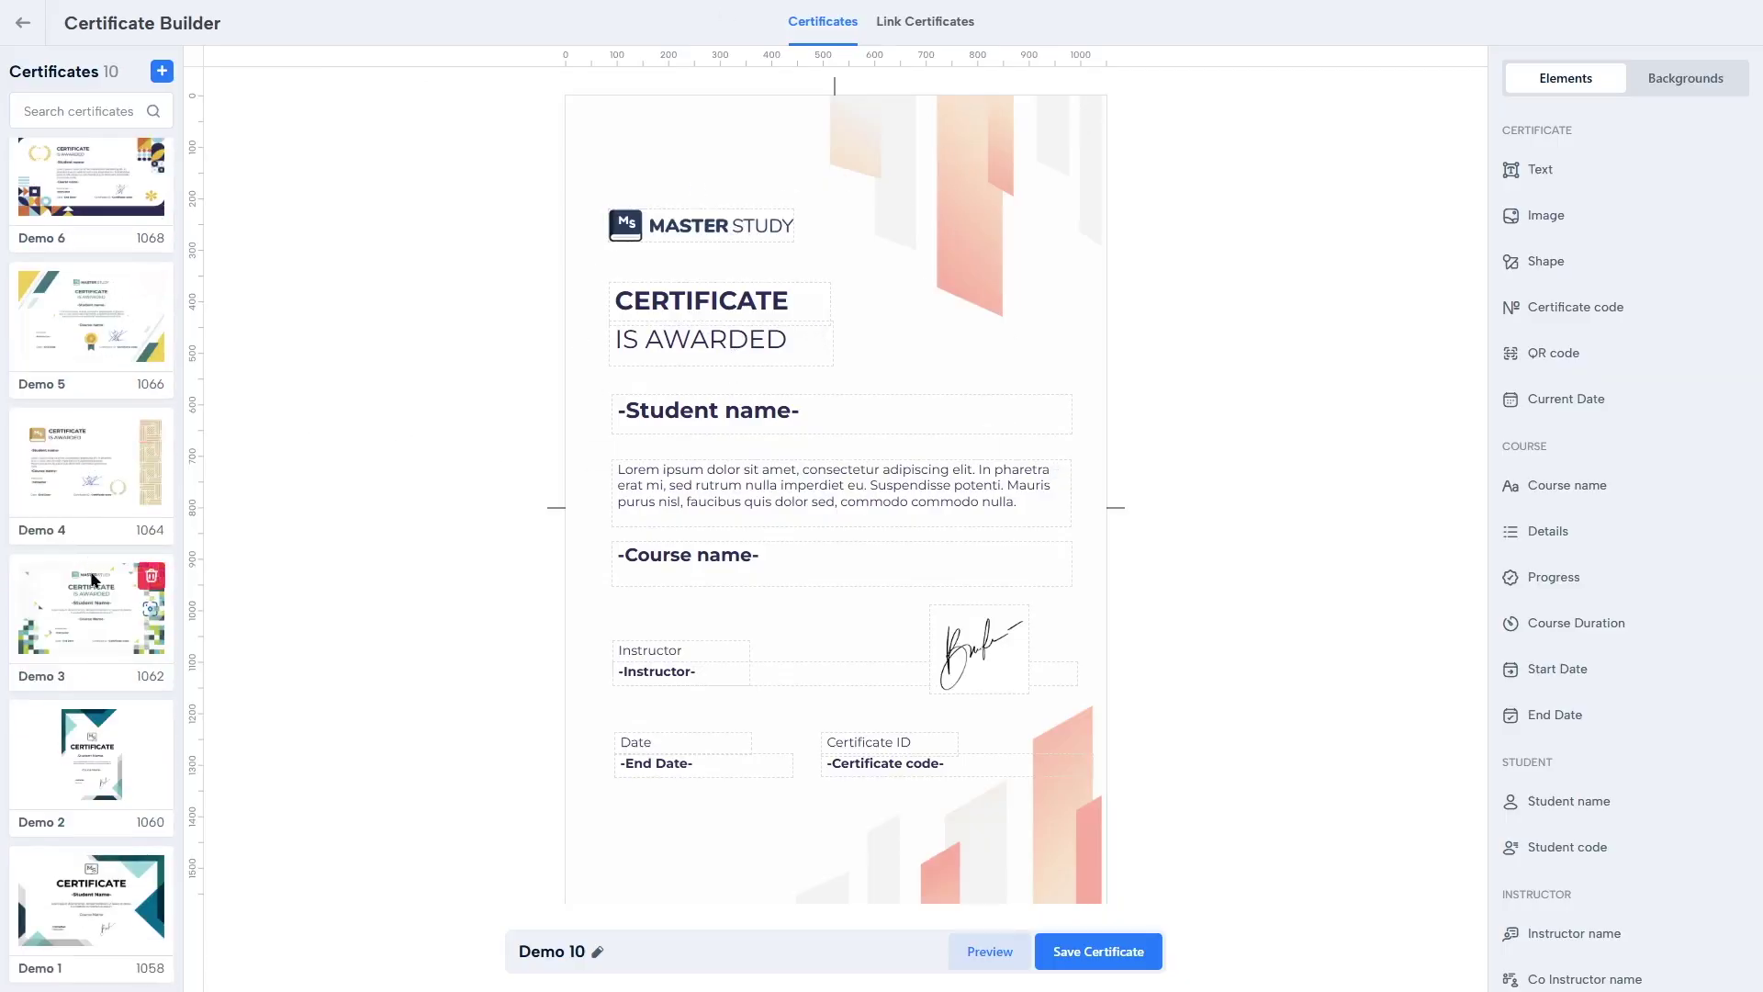
scroll(92, 578, "up", 5)
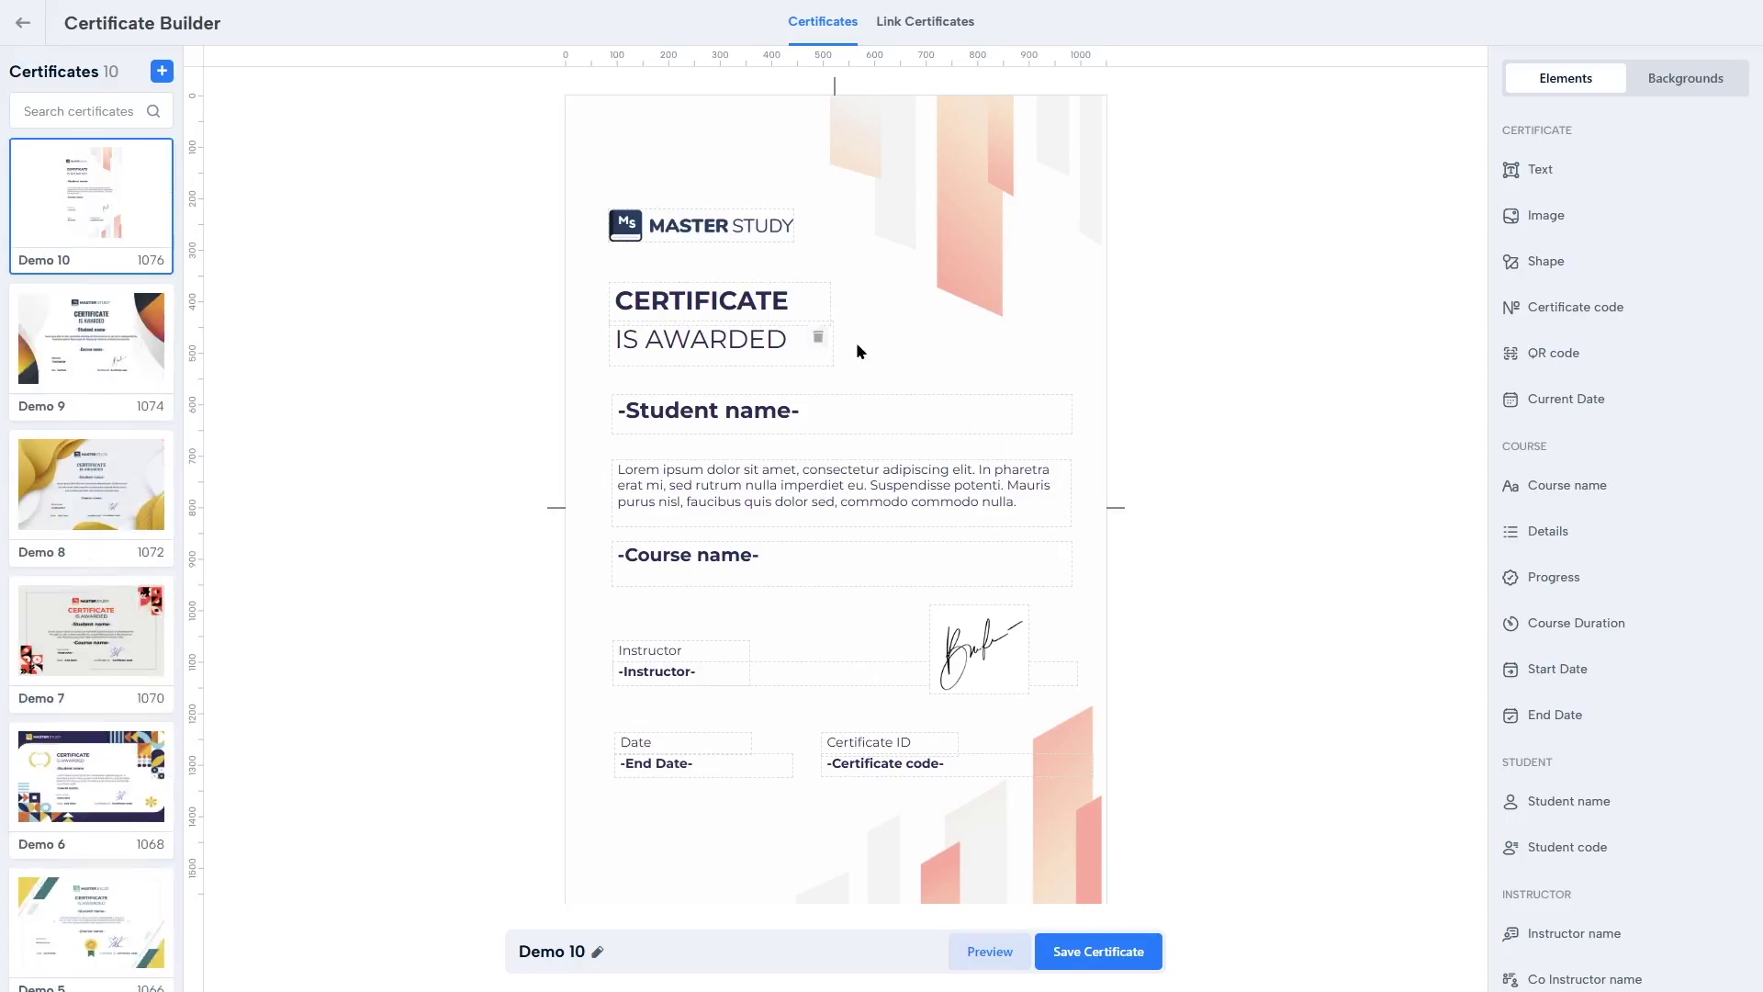
mouse_move(1648, 166)
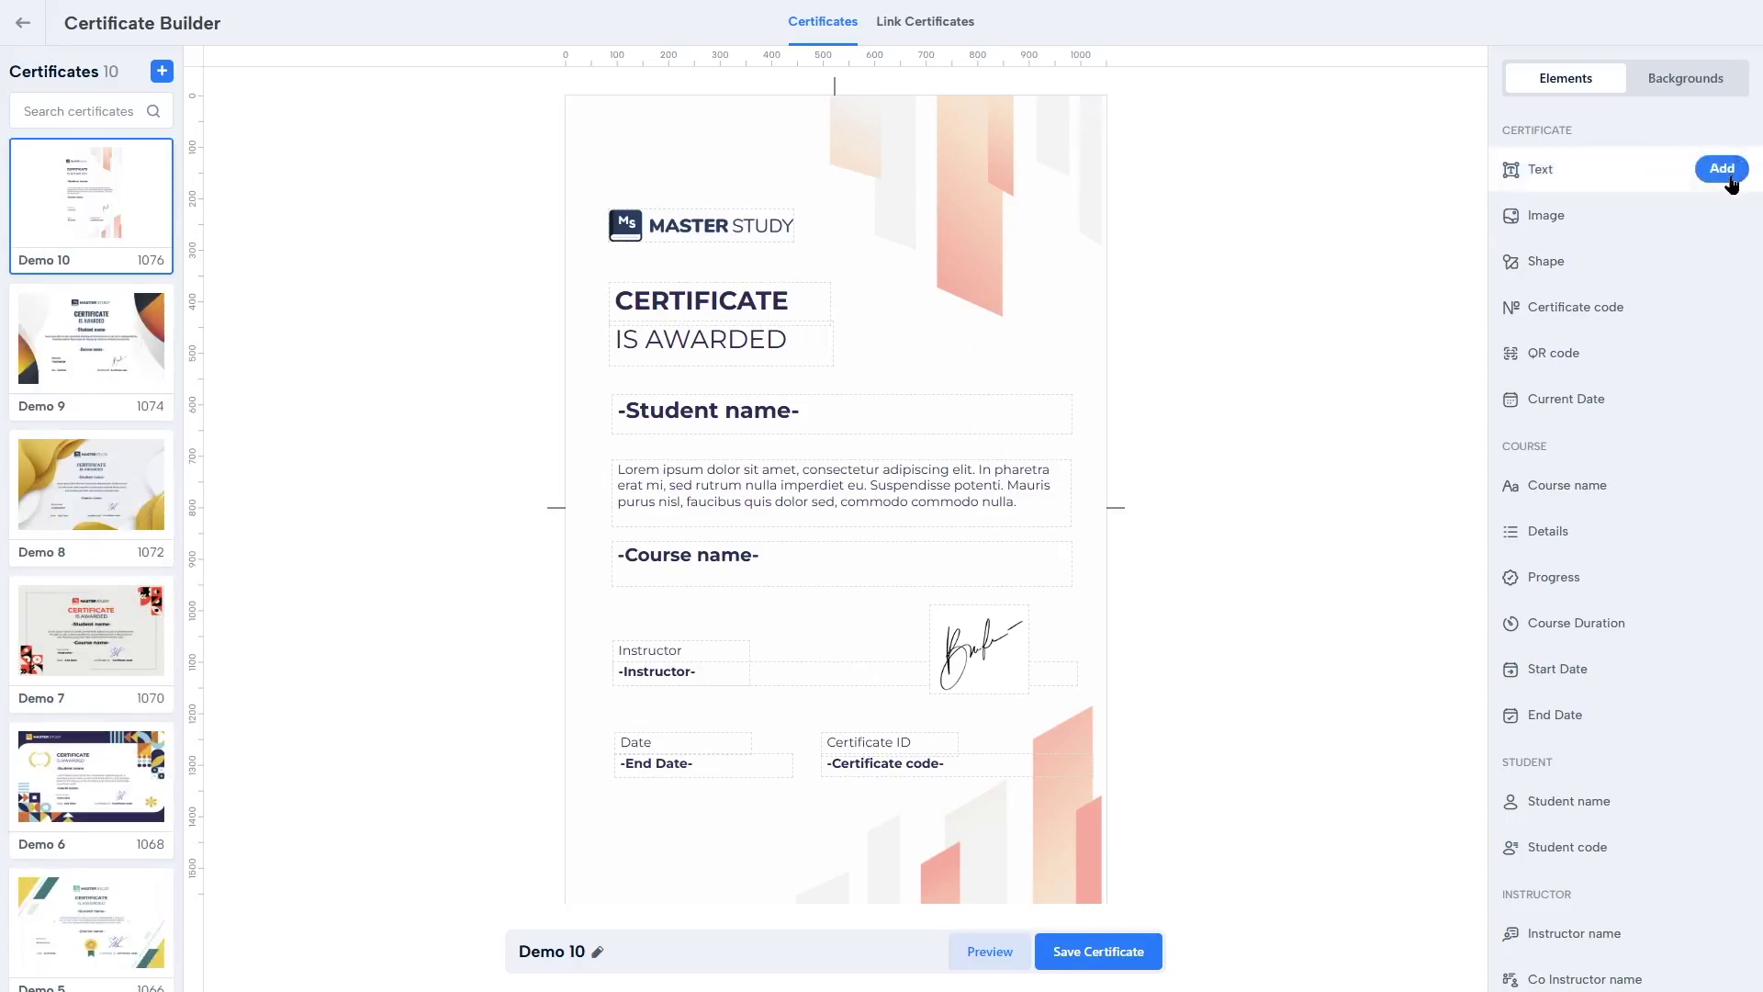
Add a signature image from the media library to the upper part of the Demo 10 certificate and delete it again
mouse_move(1720, 225)
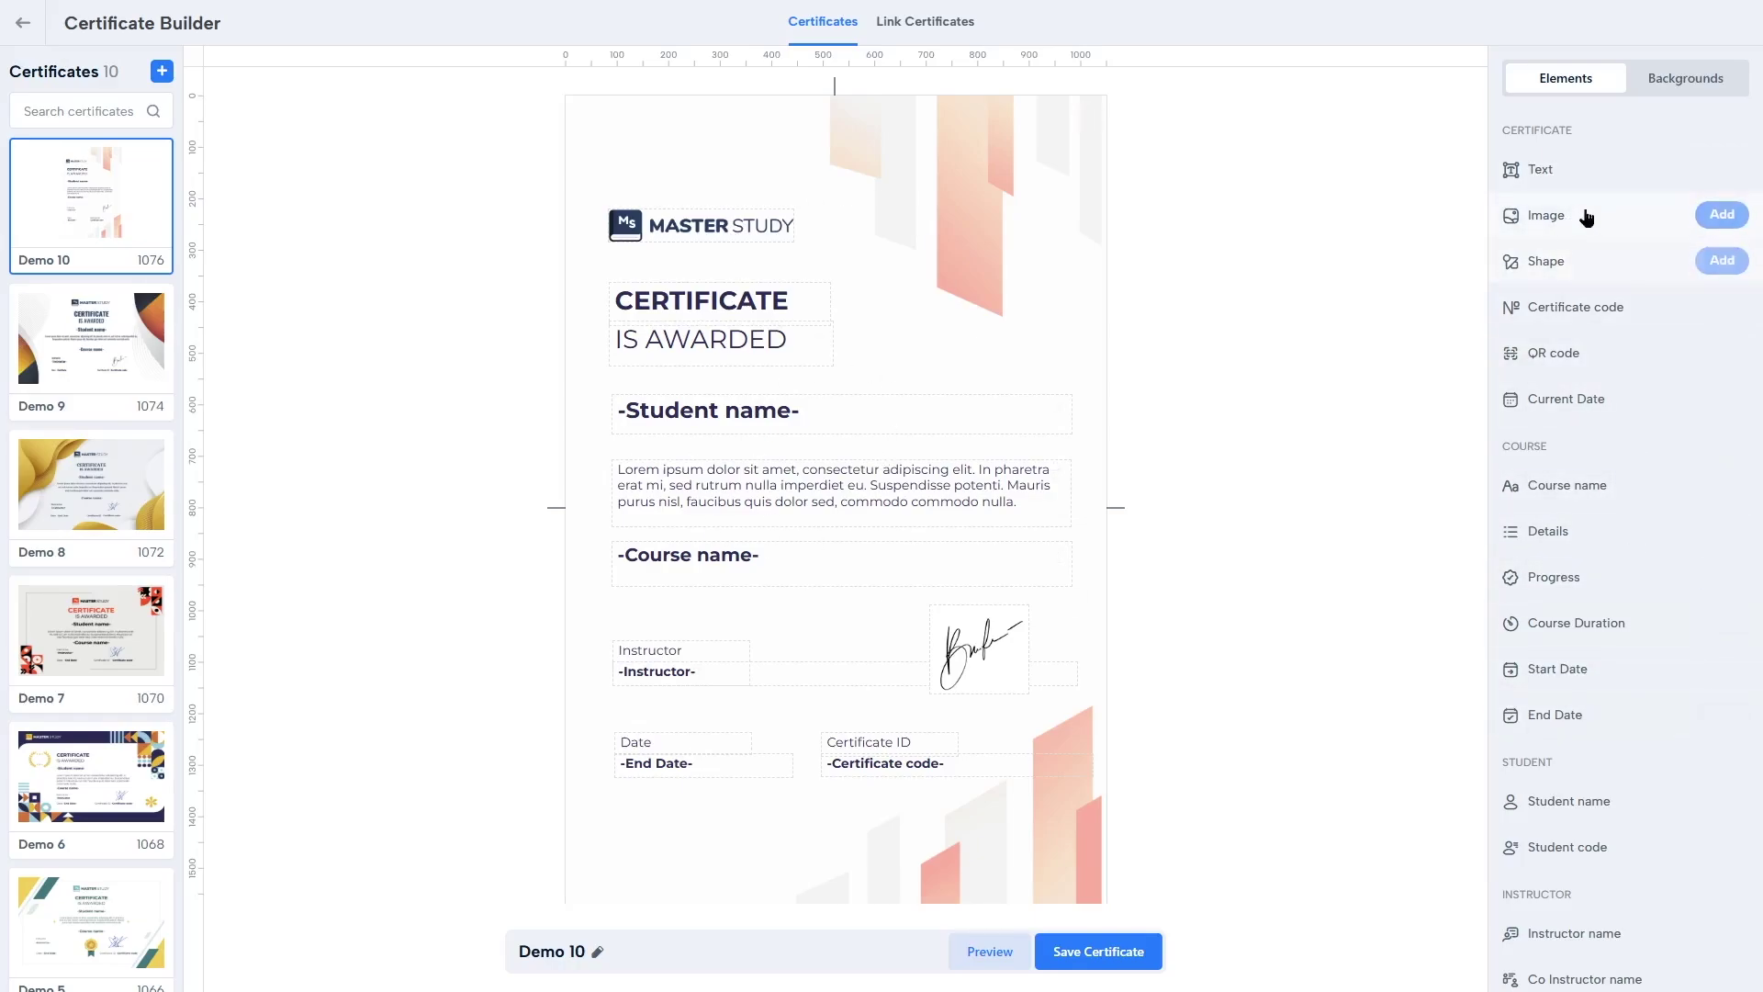
left_click(1721, 215)
left_click_drag(797, 188, 1019, 342)
left_click(1013, 338)
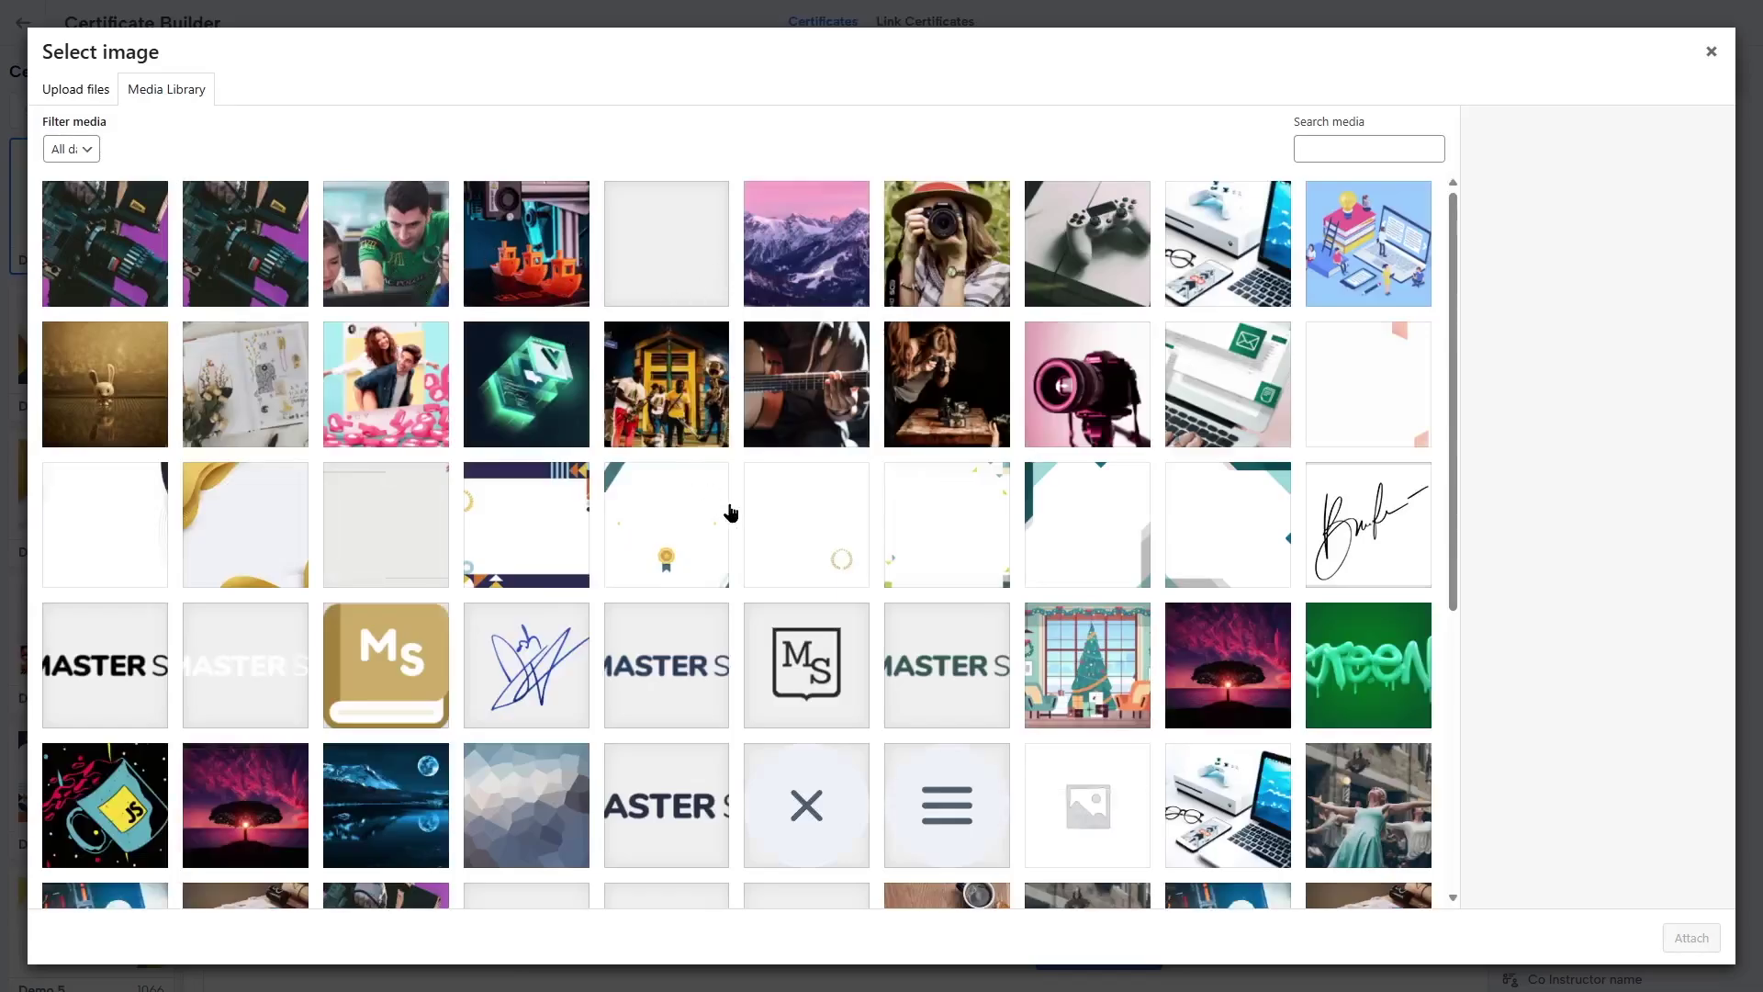
left_click(1357, 518)
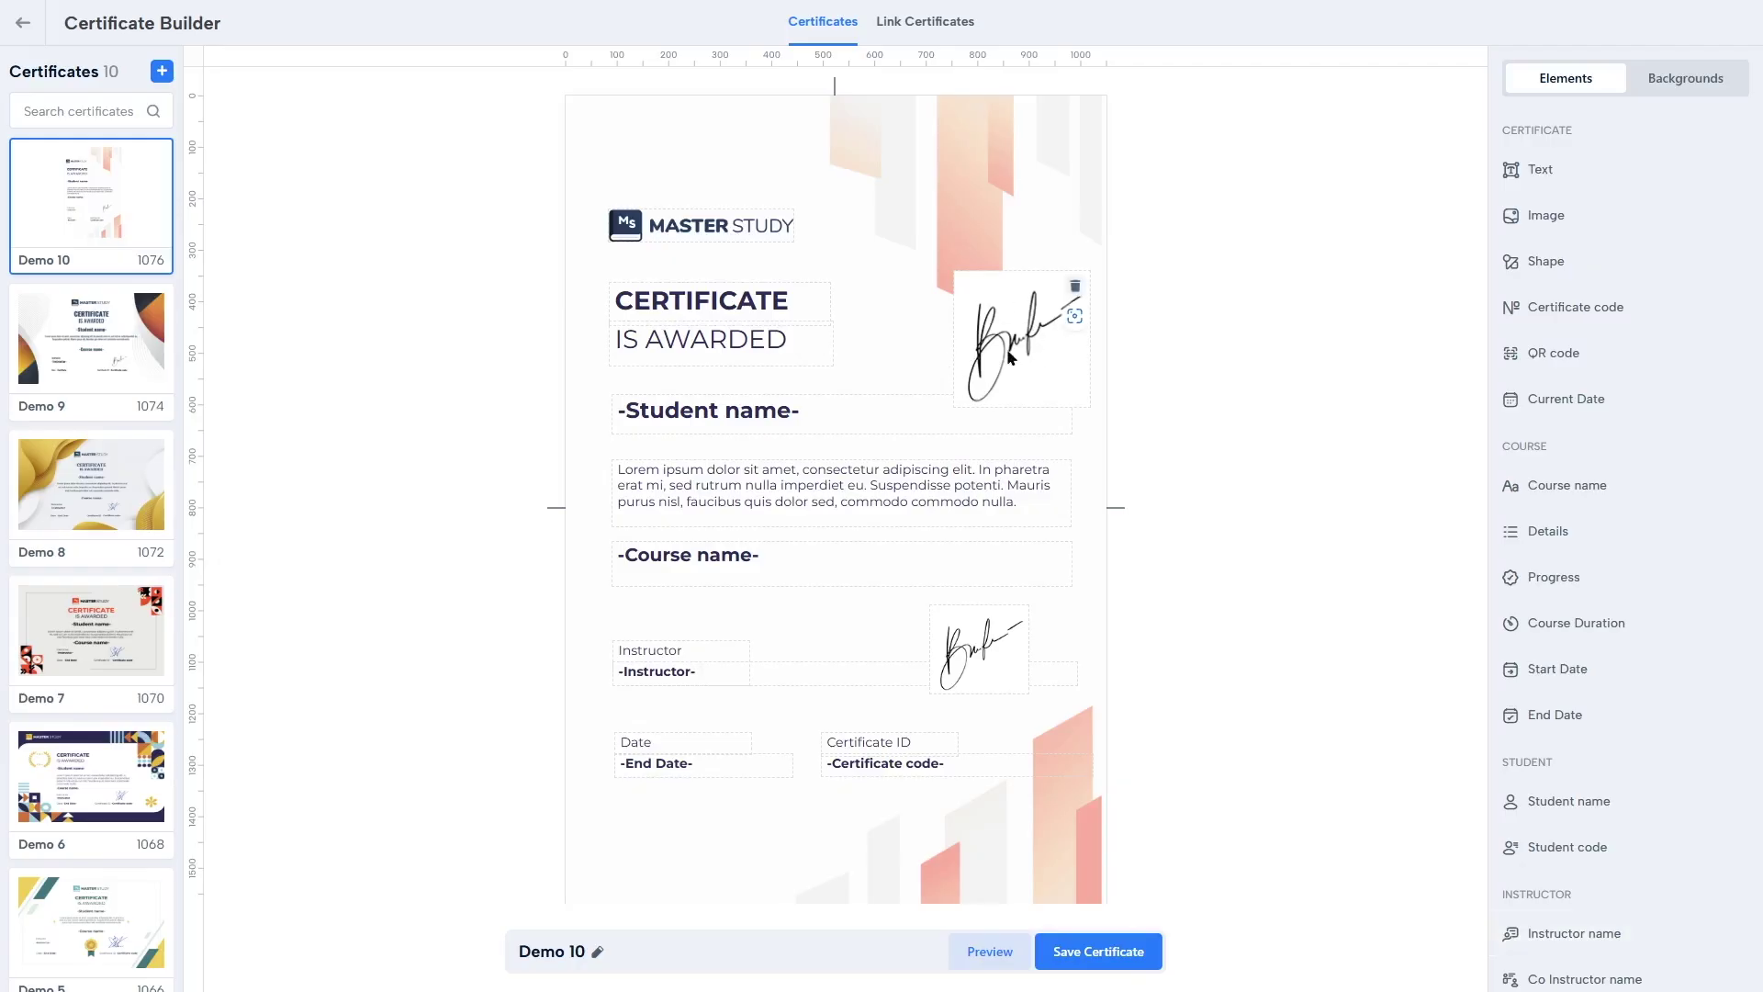
left_click(1003, 349)
left_click(1076, 285)
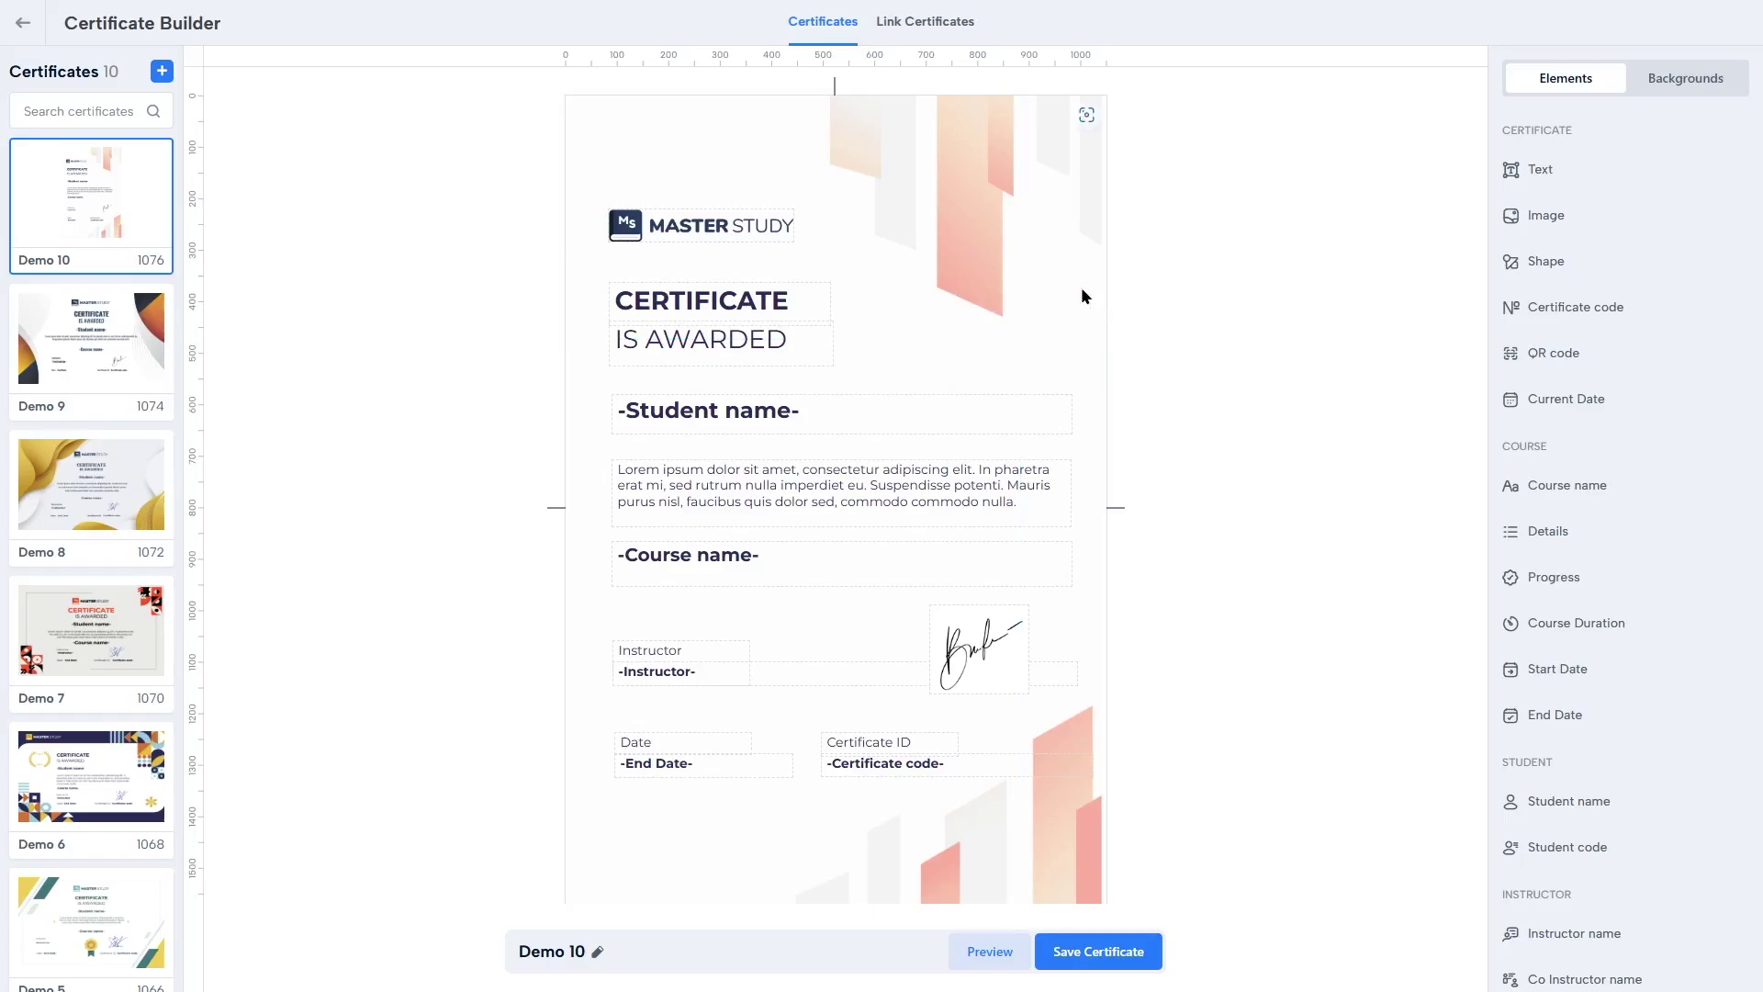
Show the Demo 10 certificate's background image and return to the certificate elements
left_click(1731, 86)
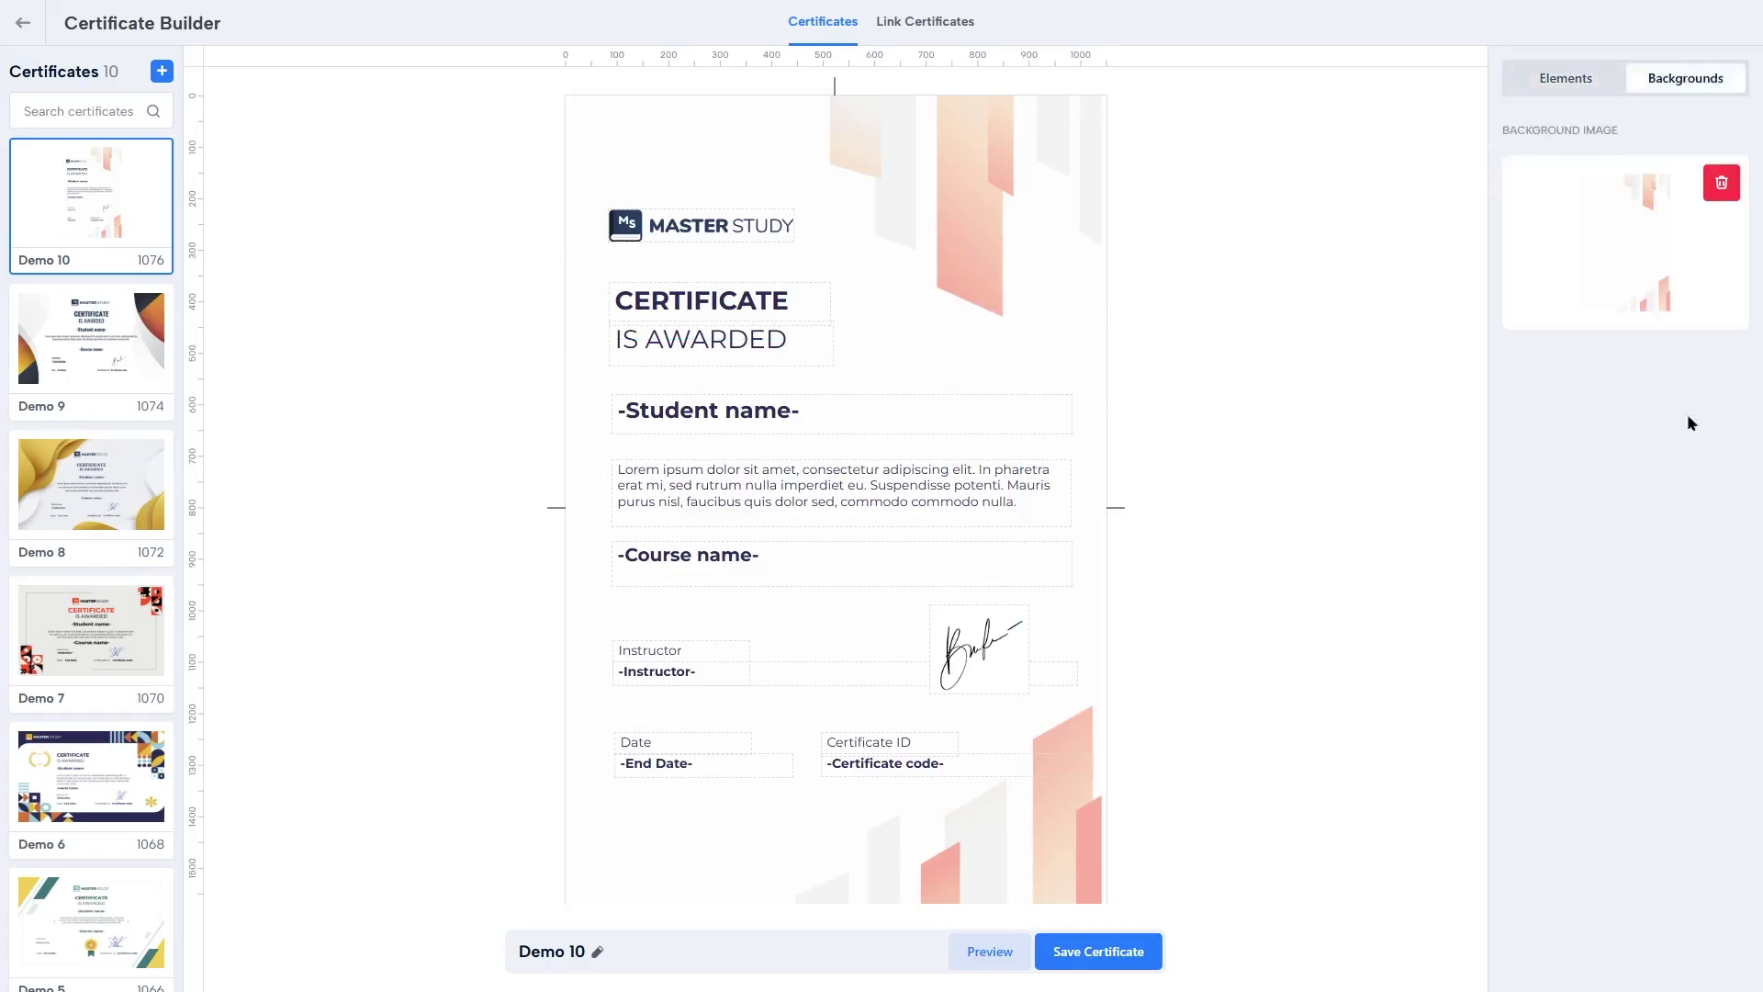
left_click(1568, 91)
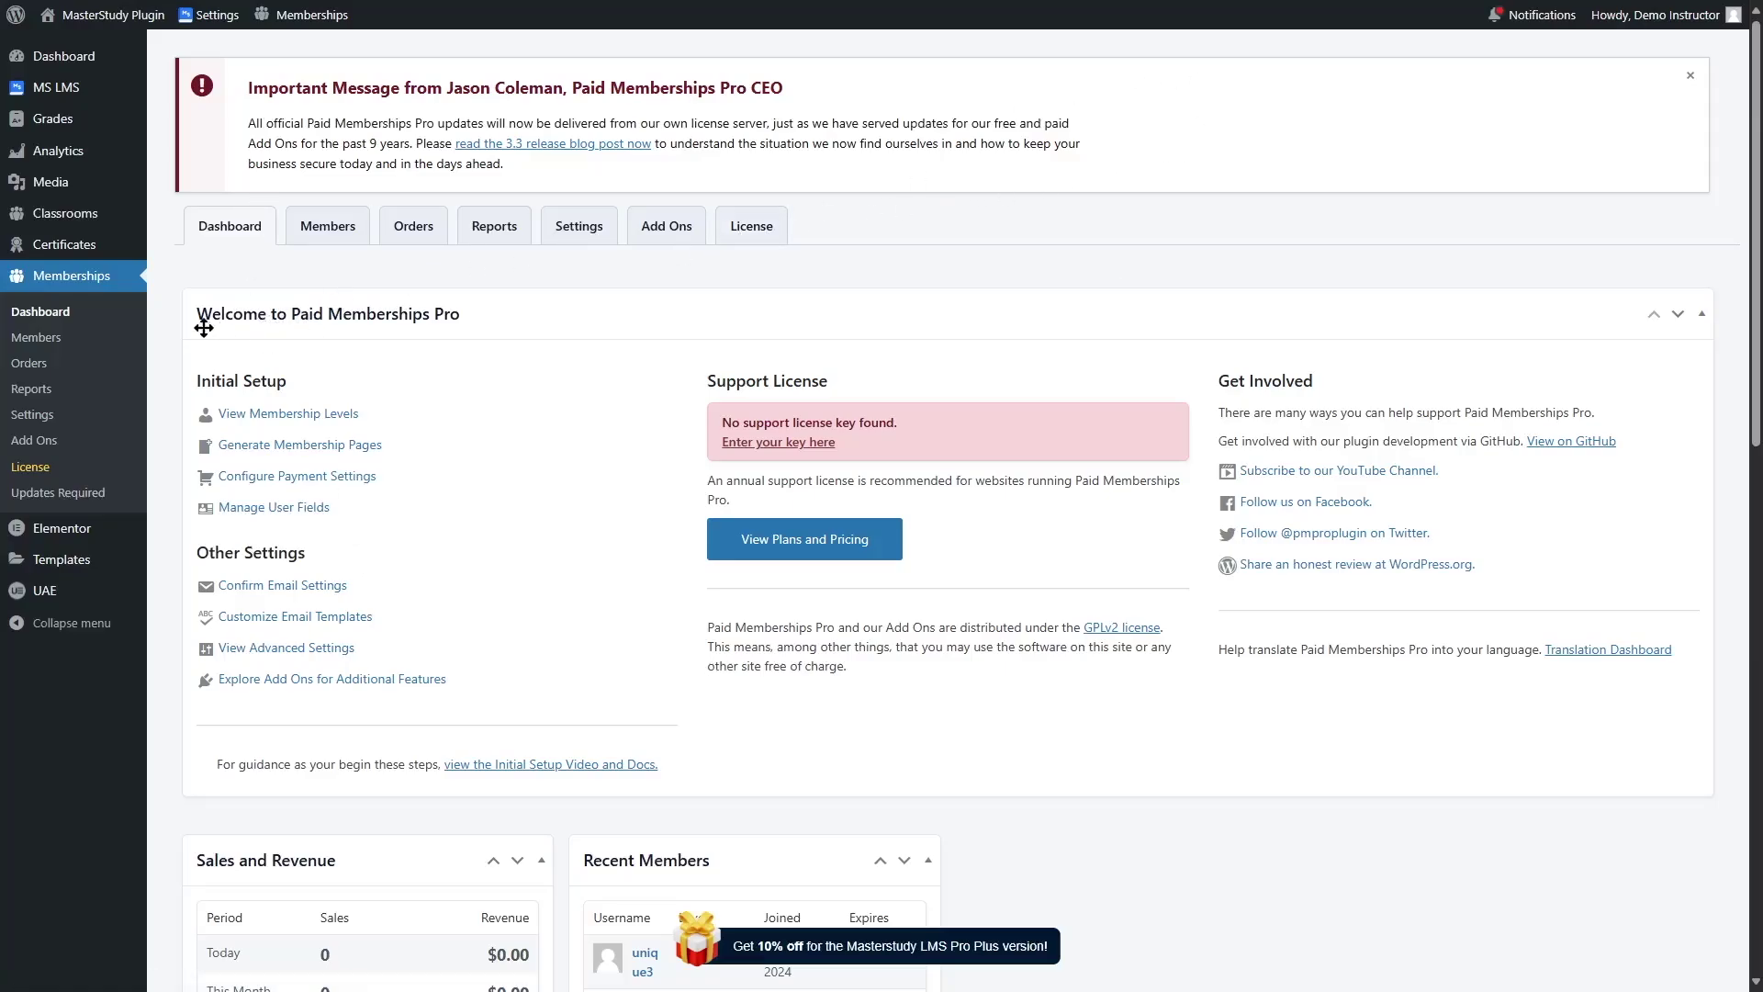
Look over the Paid Memberships Pro dashboard's setup links, sales and recent members, and open its Members section
scroll(618, 609, "down", 4)
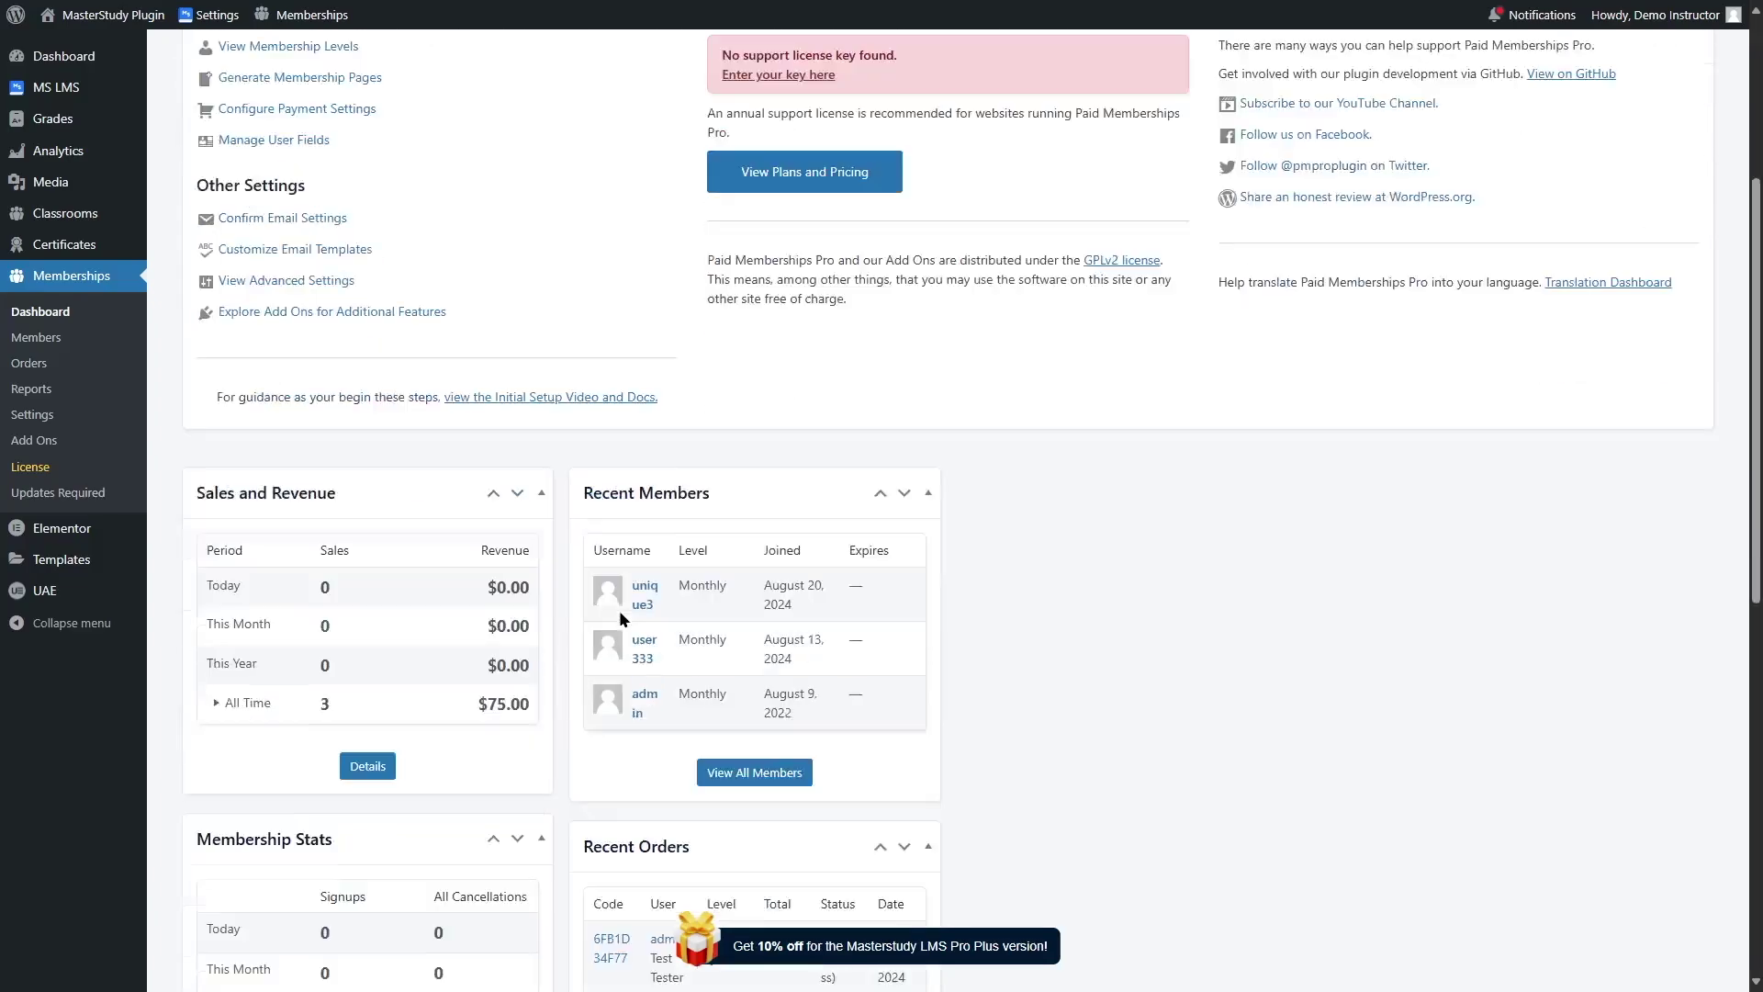
scroll(617, 613, "up", 5)
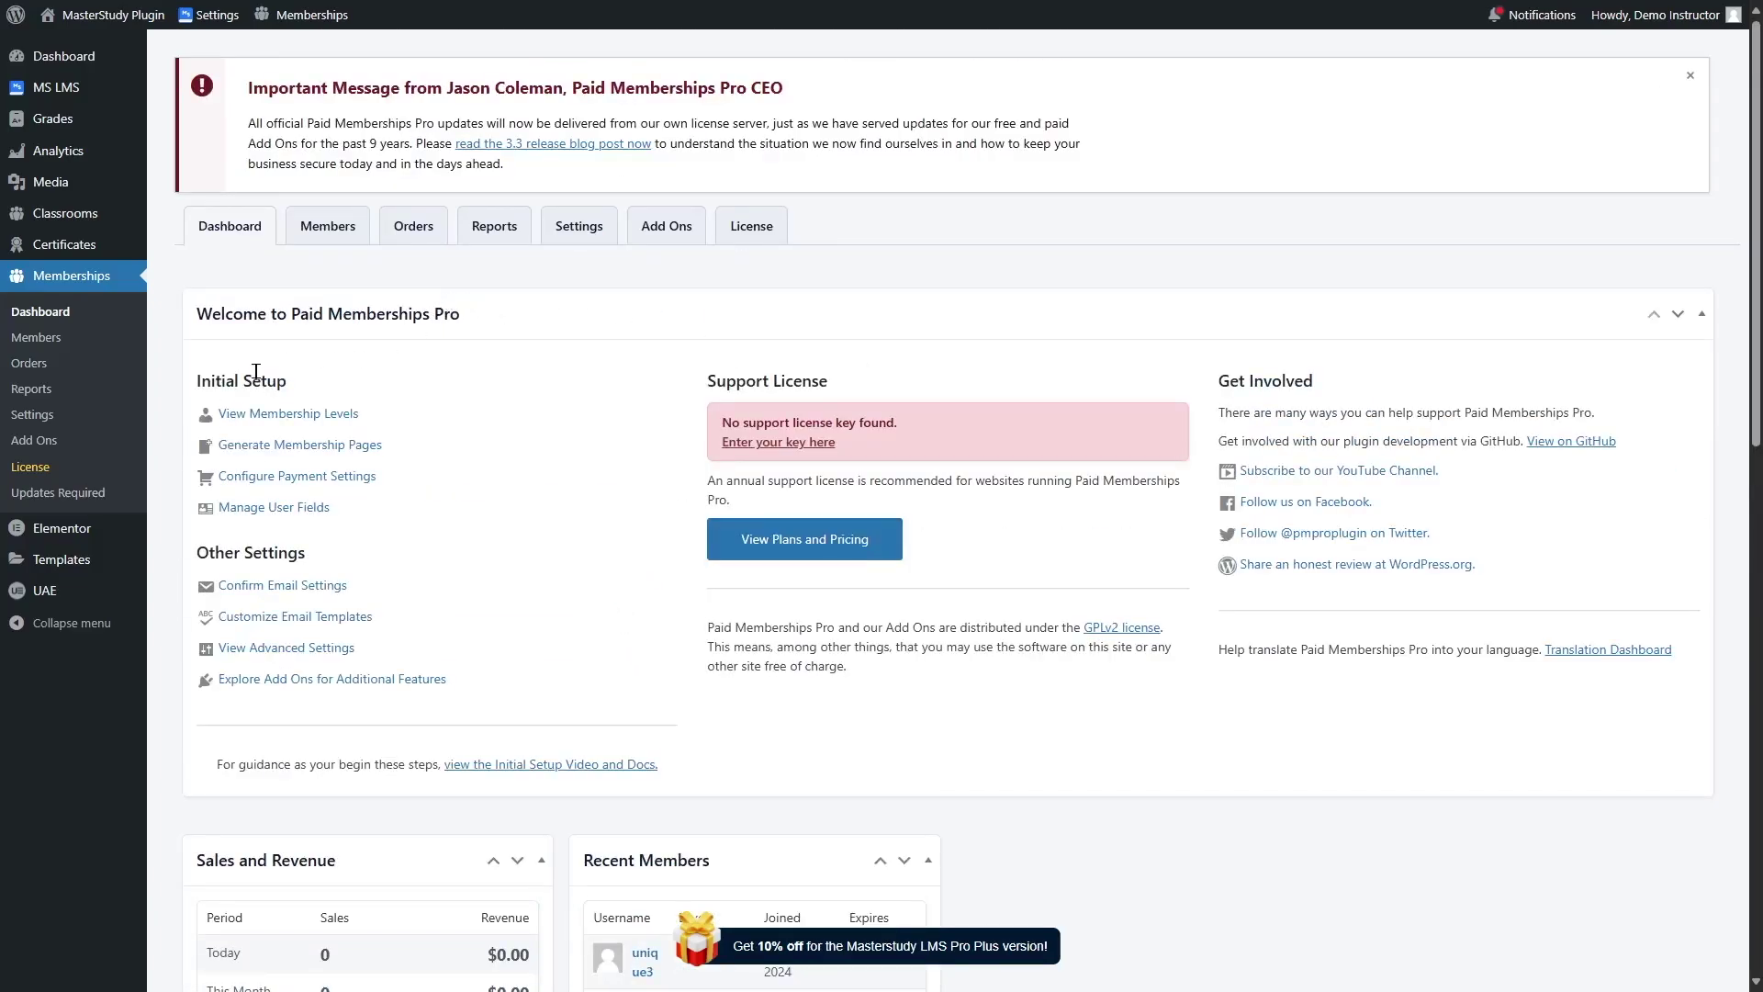
scroll(256, 372, "down", 4)
scroll(257, 372, "up", 4)
left_click(325, 232)
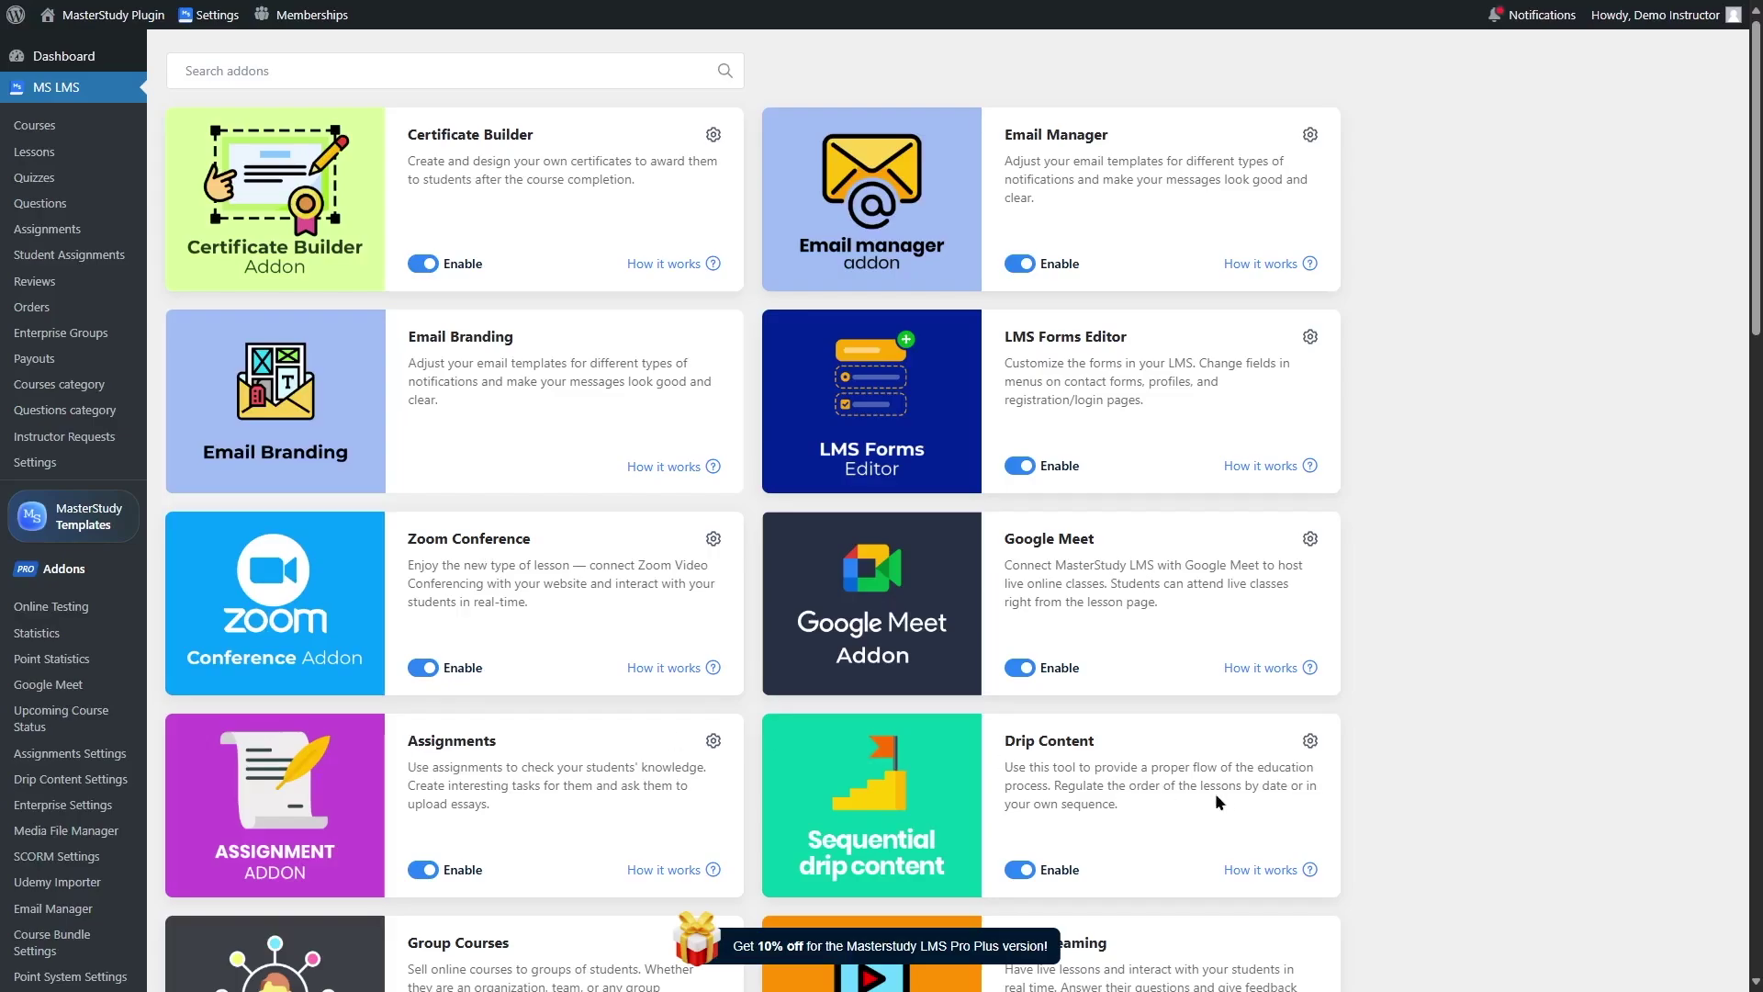
Examine the MasterStudy Pro addons from Email Branding down to Grades, including what each one offers
scroll(1190, 772, "down", 3)
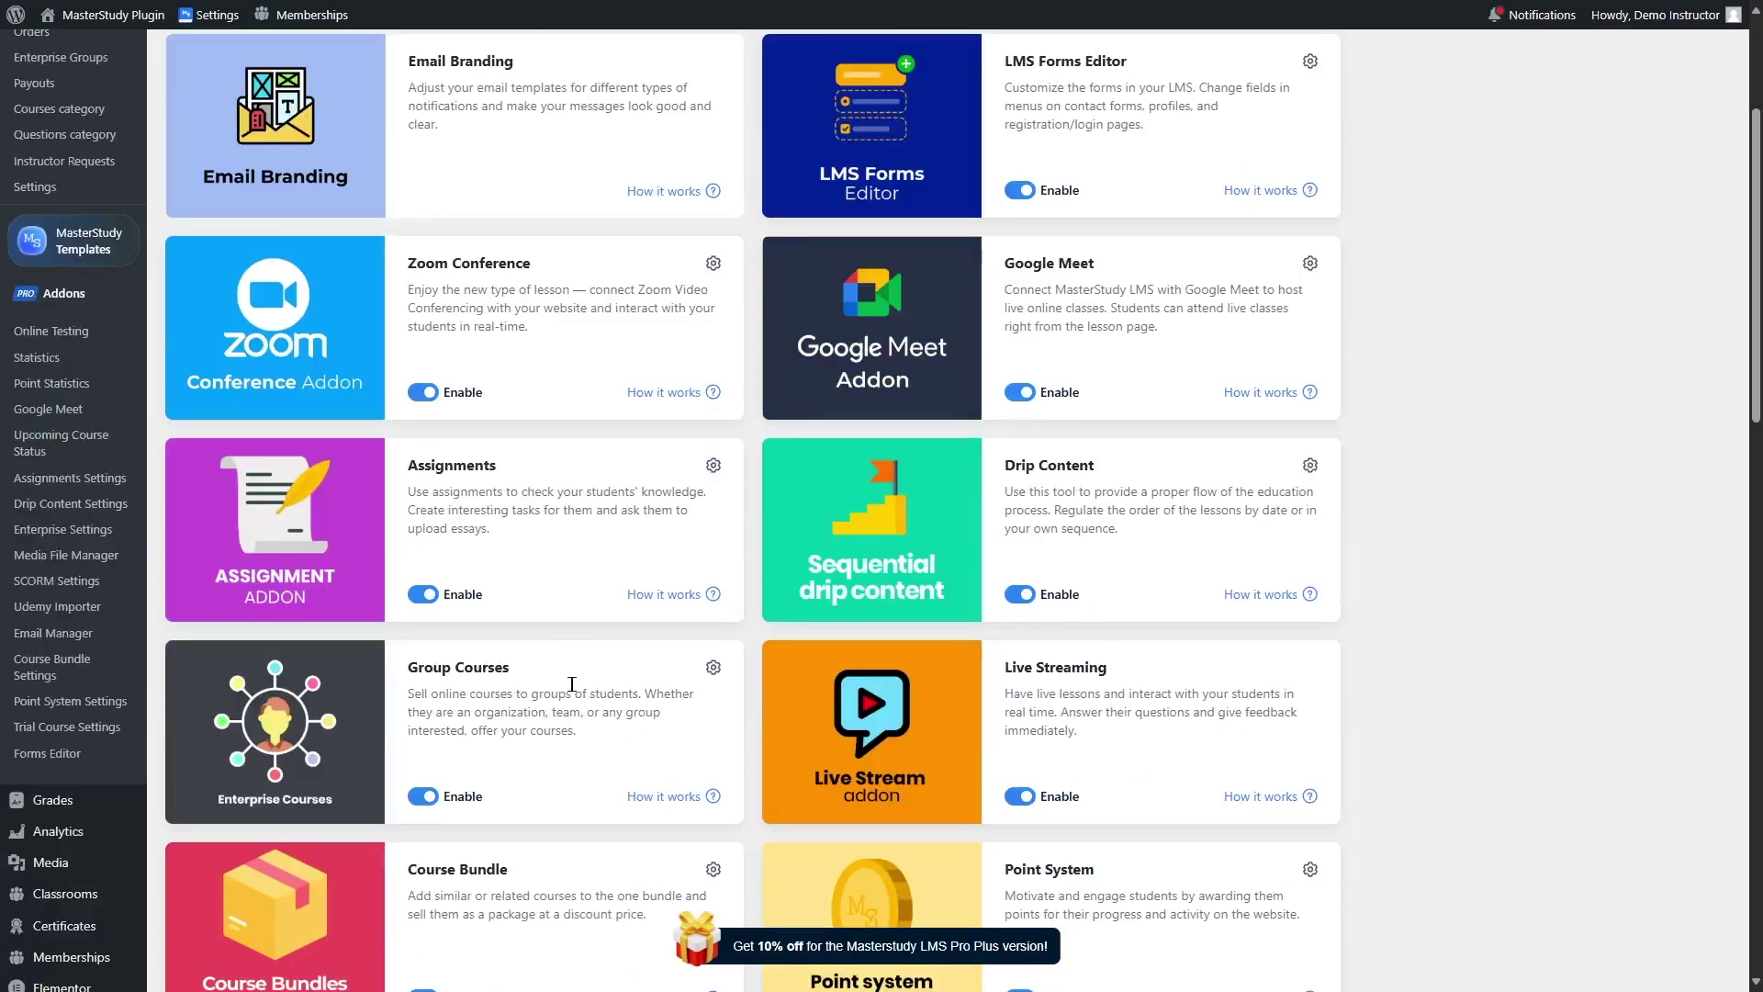
scroll(1109, 680, "down", 4)
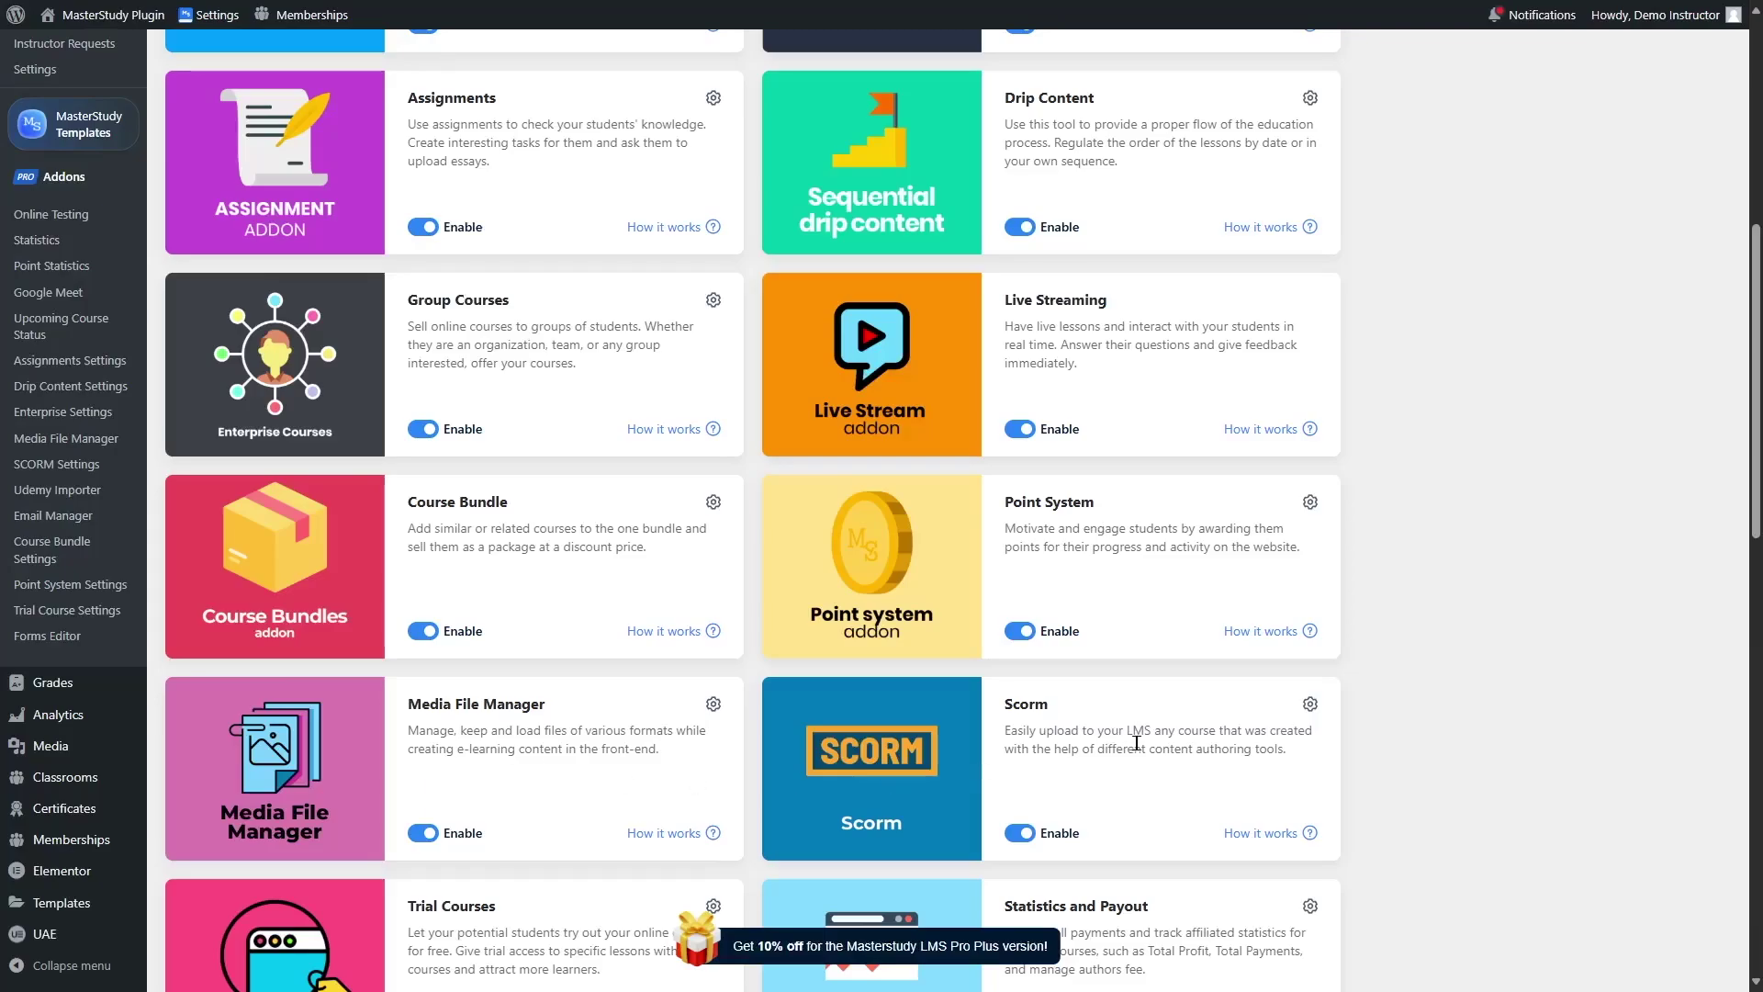
scroll(1135, 742, "down", 4)
scroll(1137, 742, "down", 8)
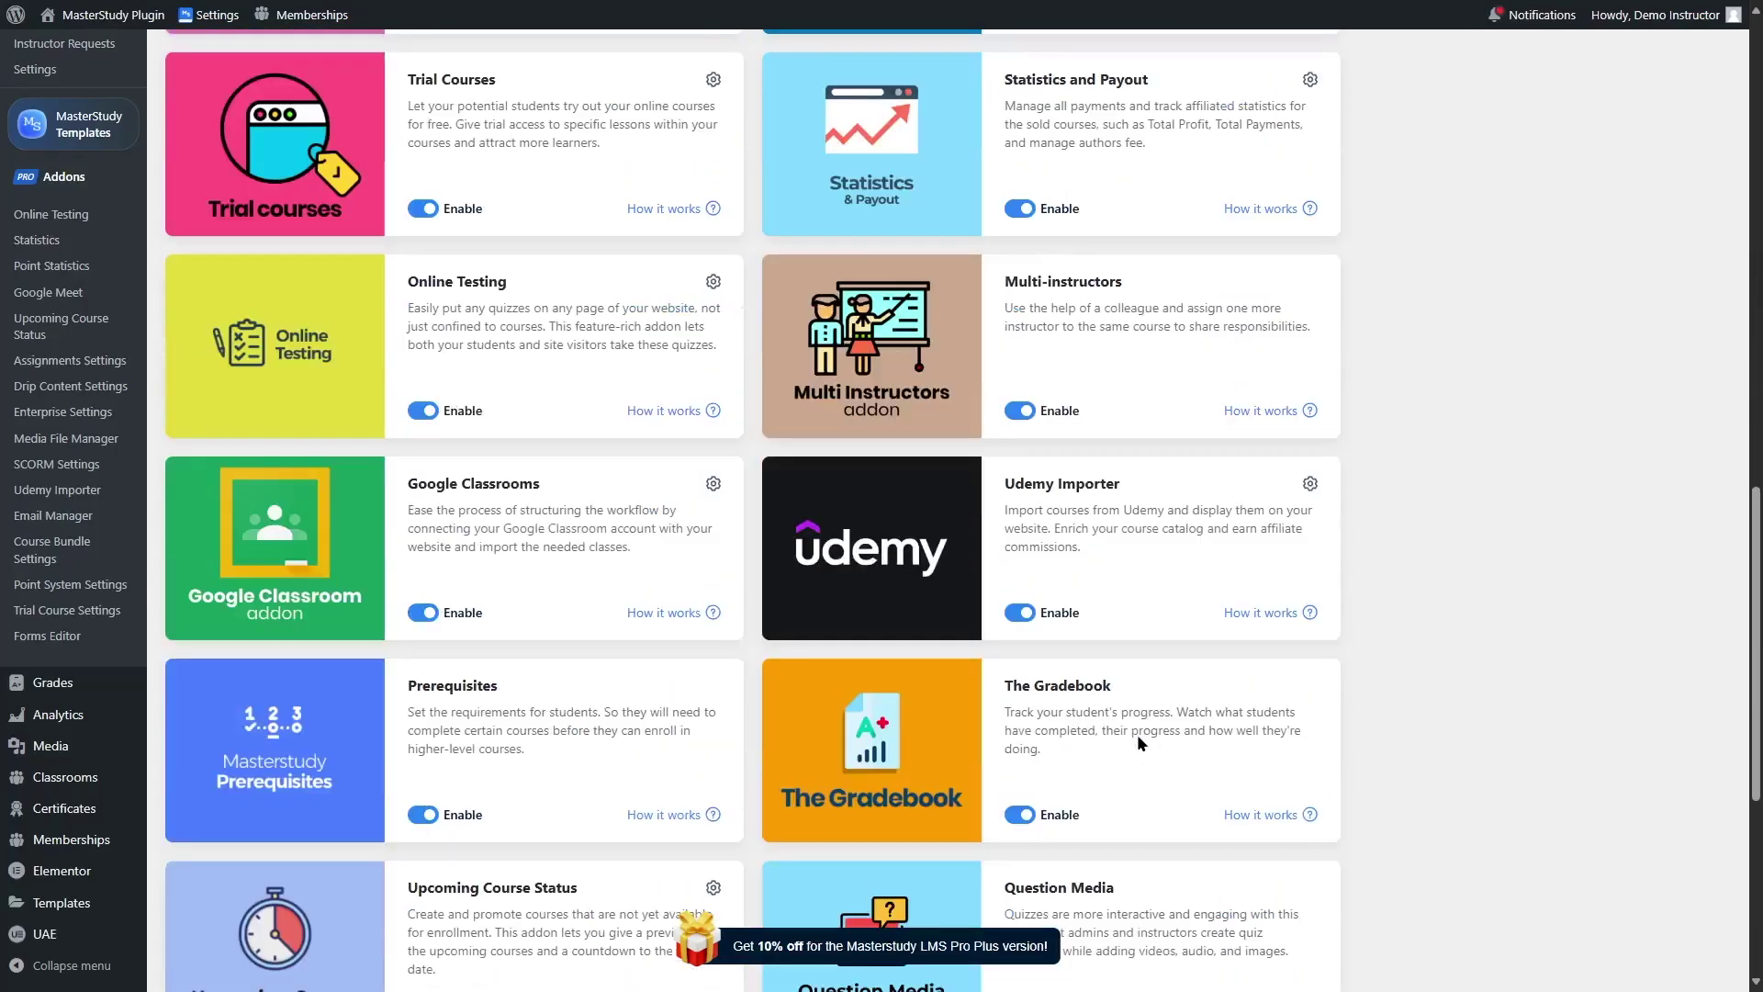
scroll(1143, 729, "up", 2)
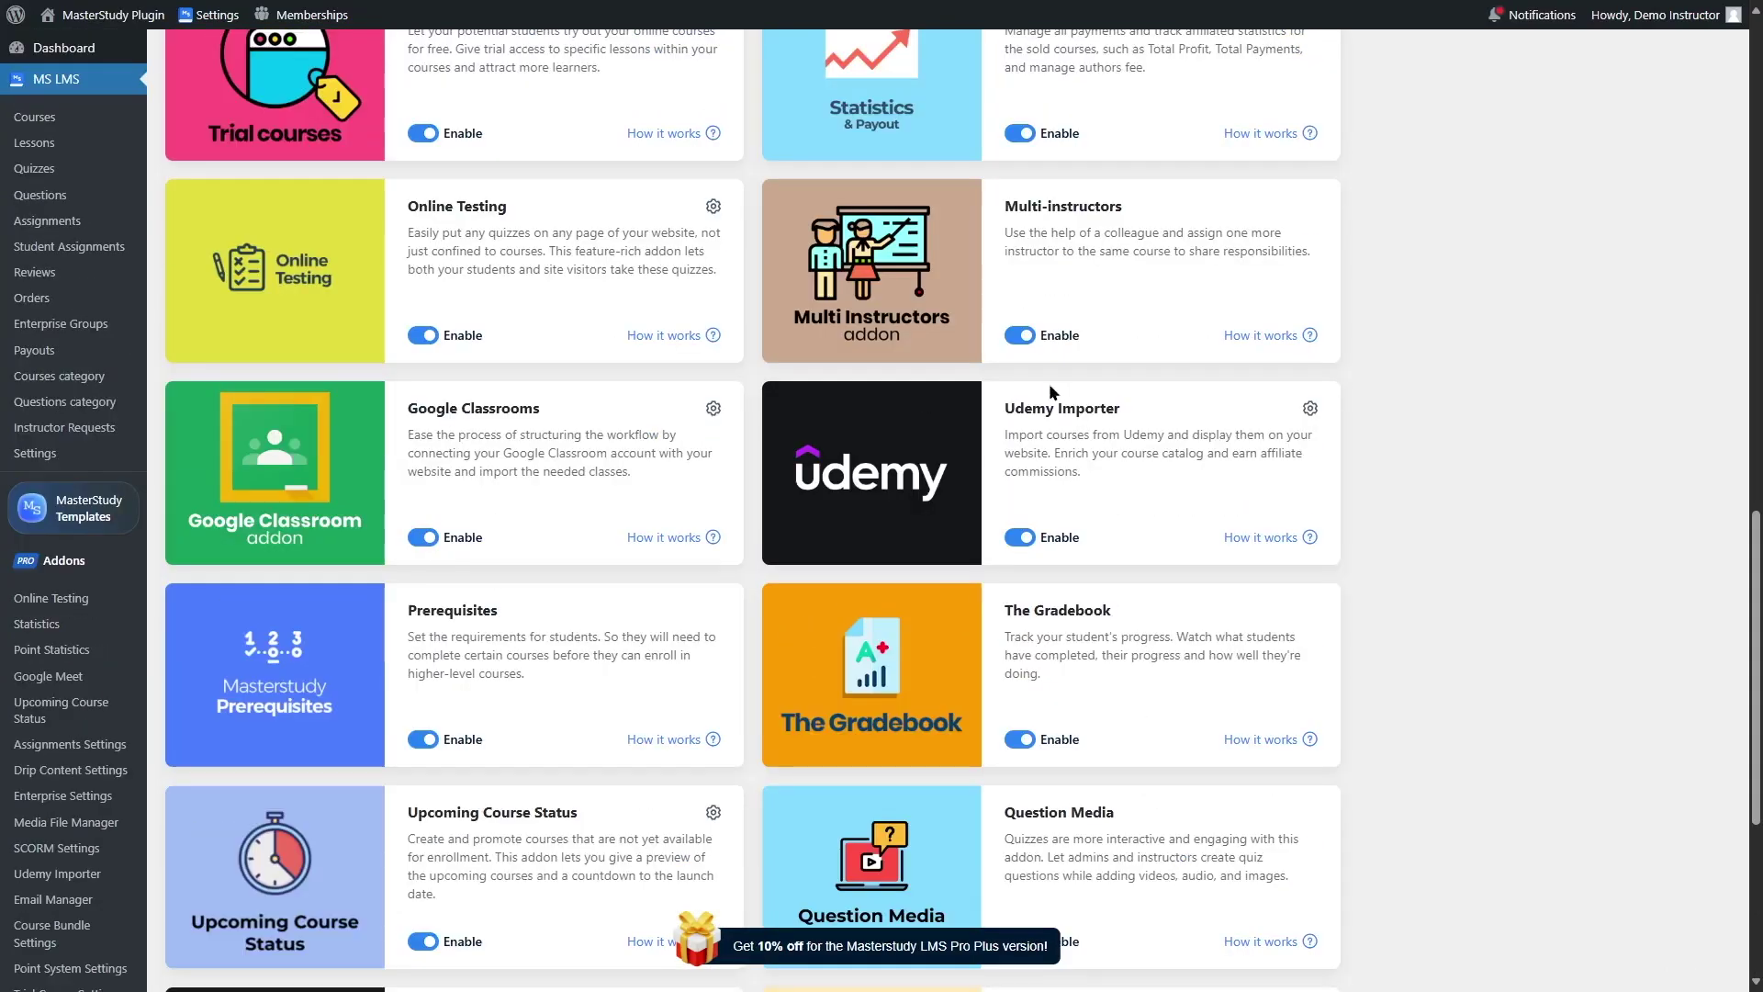
scroll(1168, 728, "up", 6)
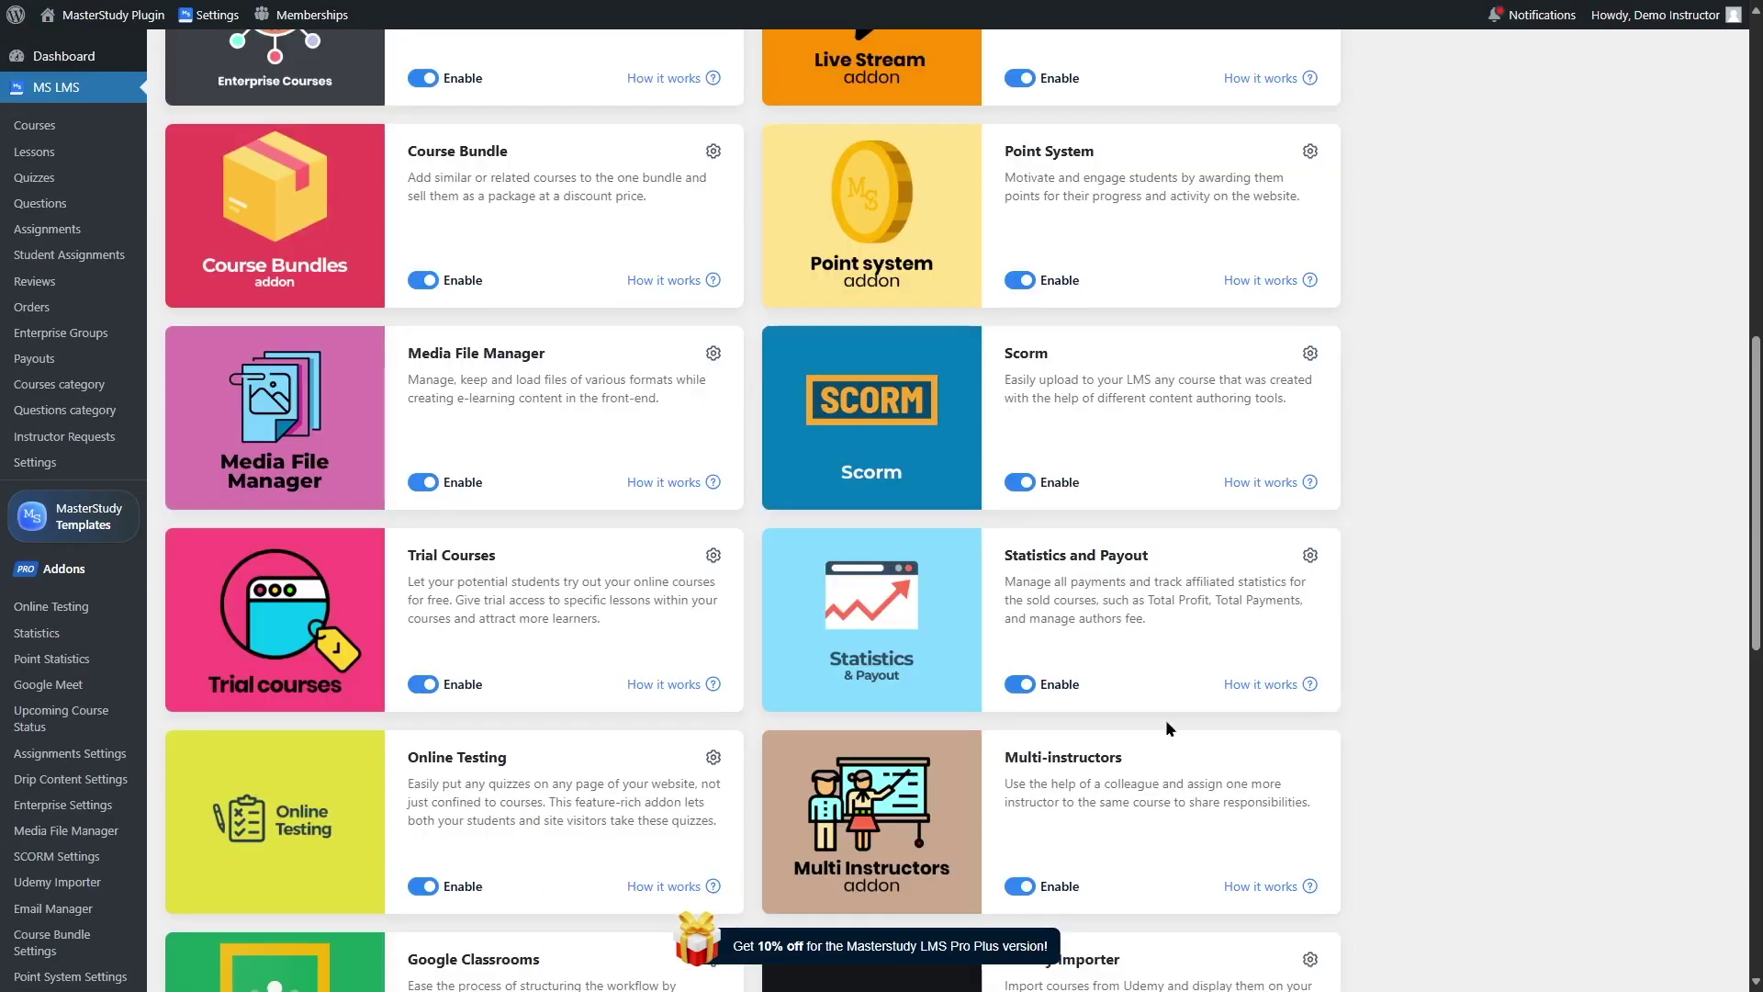
scroll(1046, 695, "down", 4)
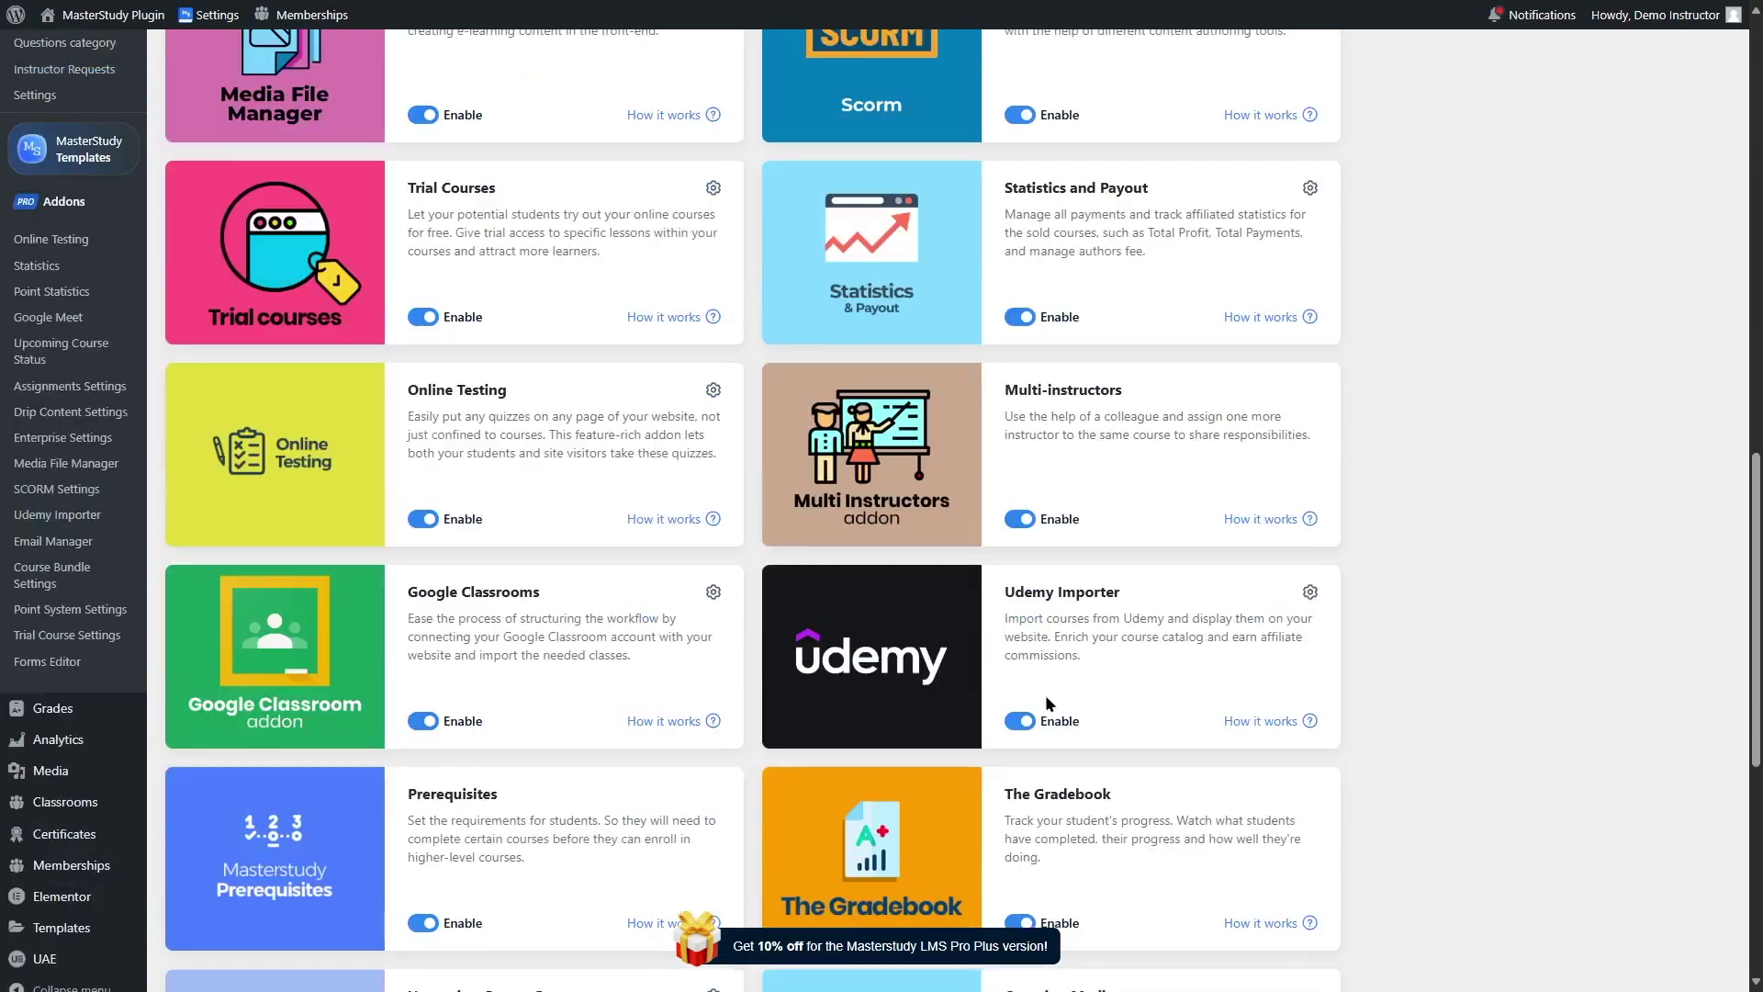
scroll(746, 762, "down", 6)
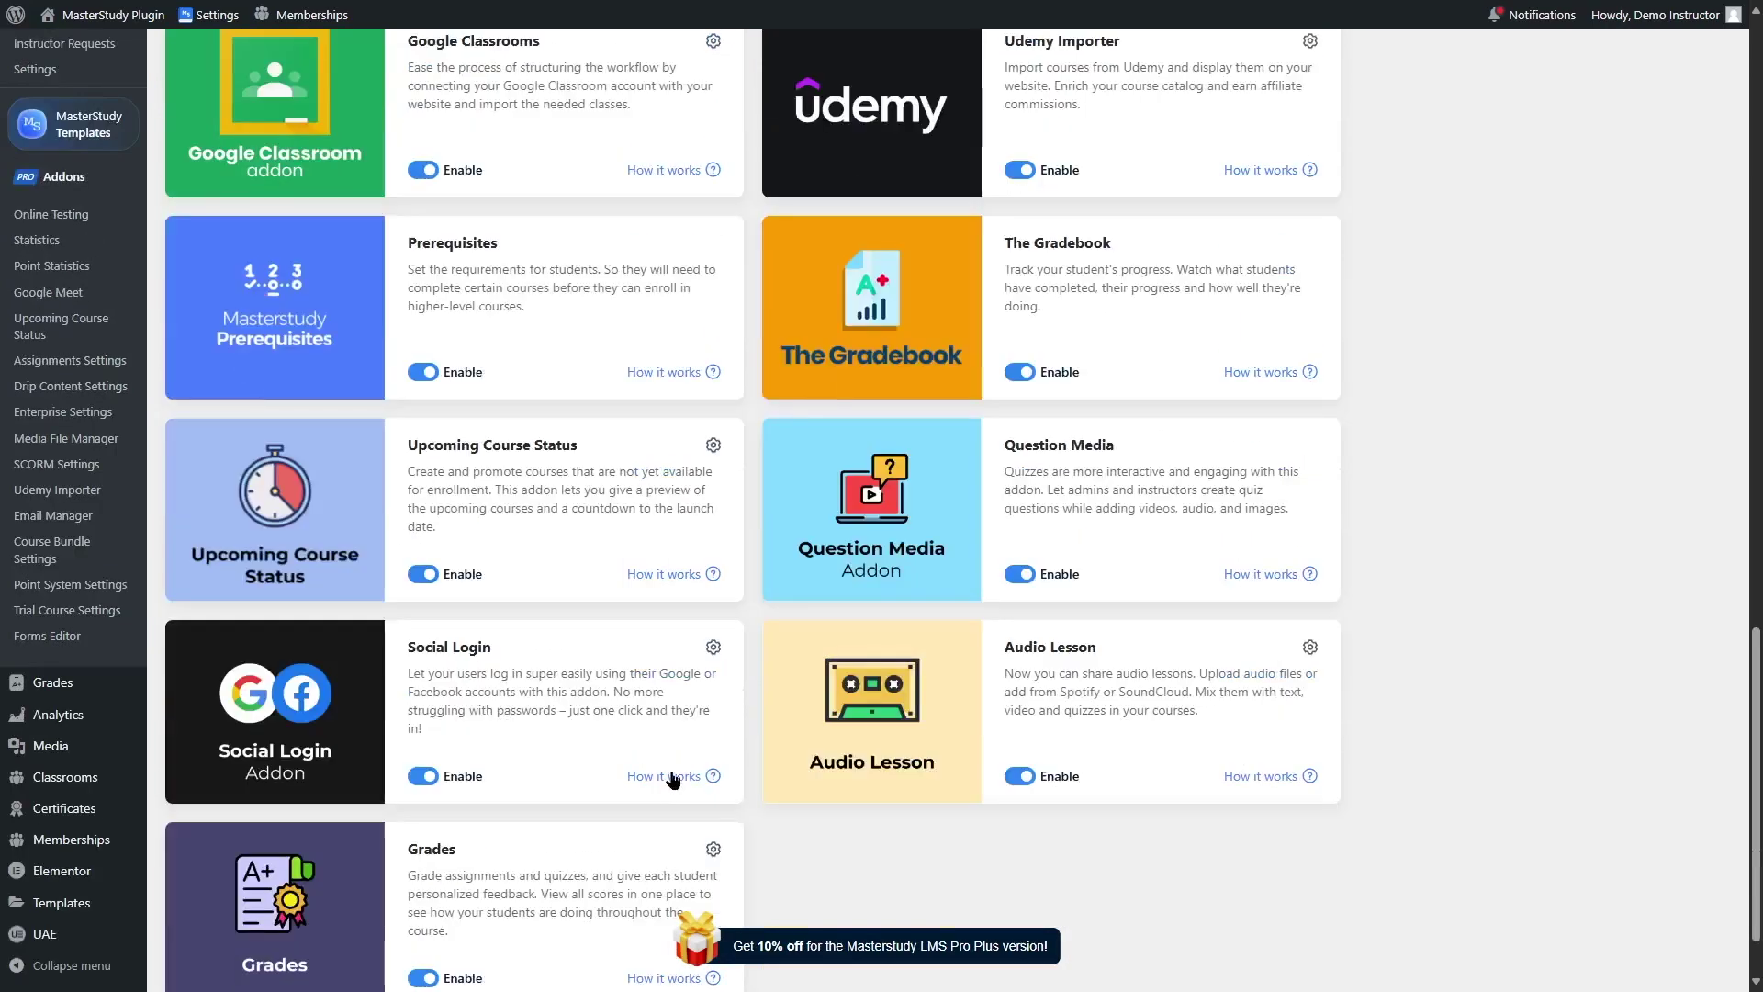